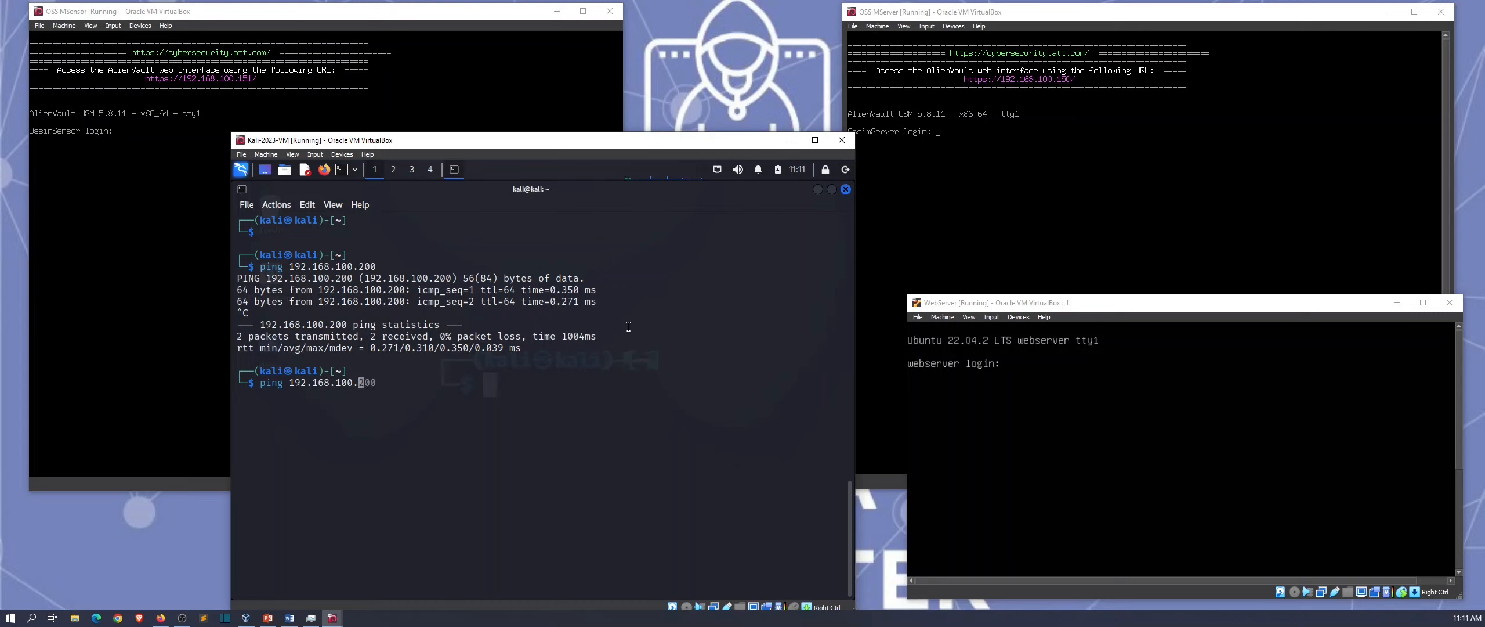
Step: Ping 192.168.100.150 and then 192.168.100.151 to confirm both hosts reply
{"action": "type", "text": "150"}
{"action": "key", "text": "Return"}
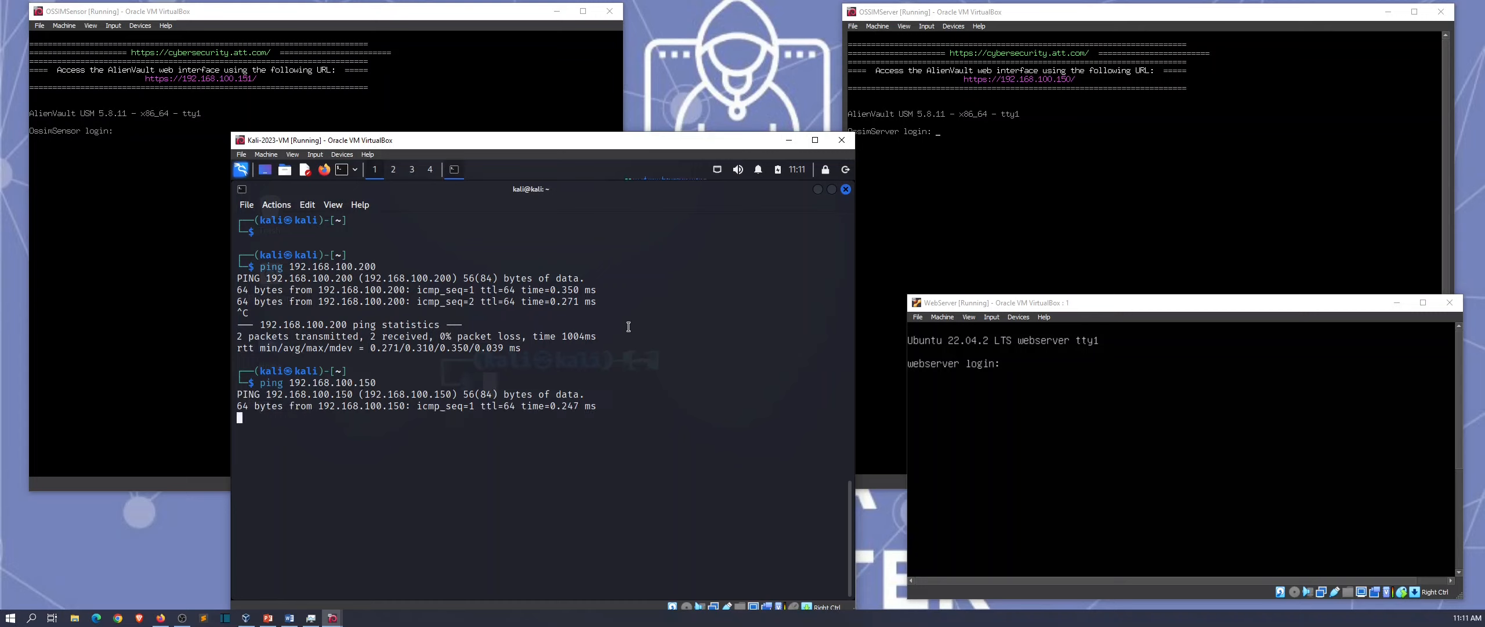
{"action": "key", "text": "ctrl+c"}
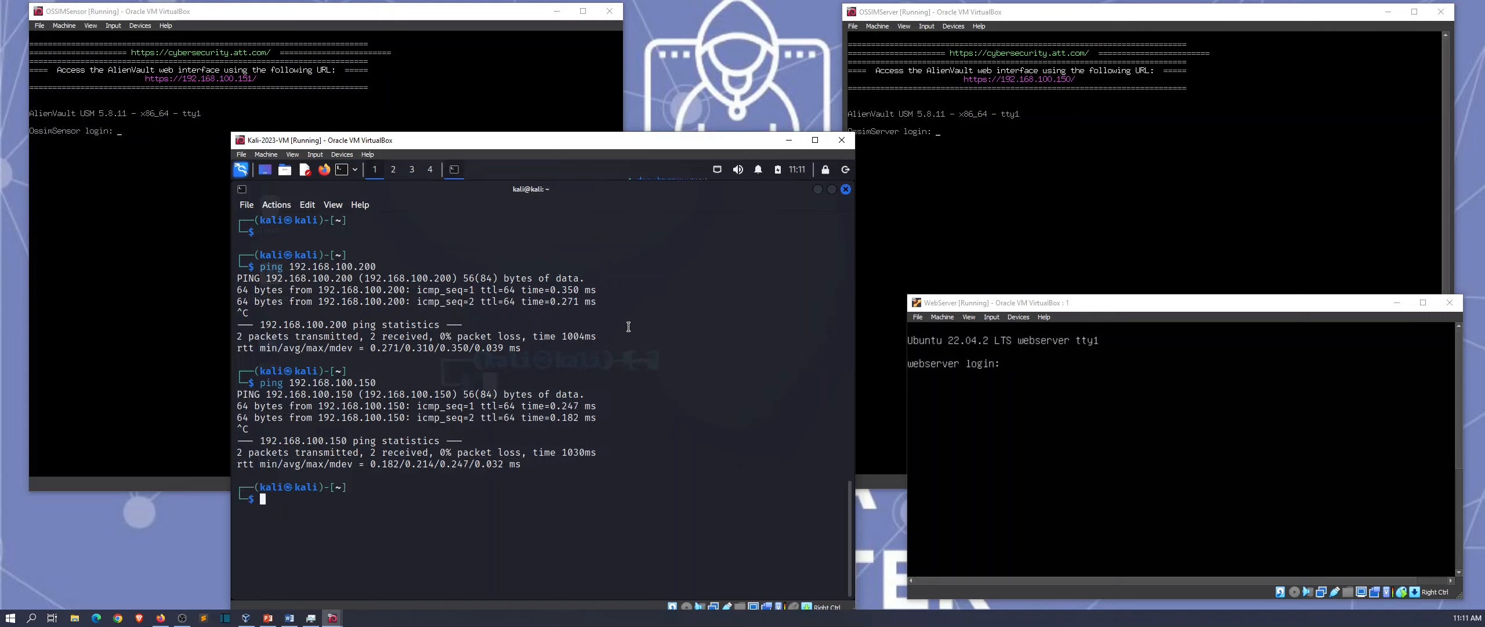
{"action": "key", "text": "Up"}
{"action": "key", "text": "BackSpace"}
{"action": "type", "text": "192.168.100.151"}
{"action": "key", "text": "Return"}
{"action": "key", "text": "ctrl+c"}
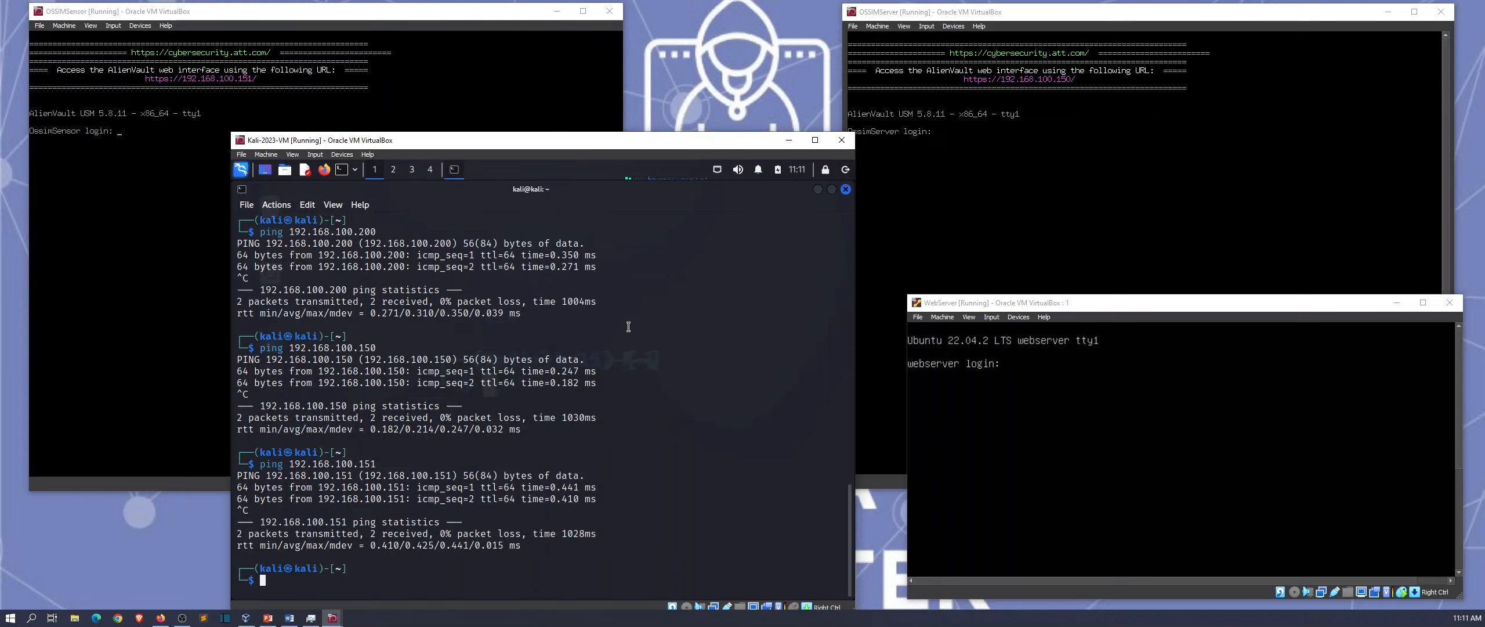
Step: Clear the terminal, run ifconfig to read Kali's eth0 IP, then minimize the terminal
{"action": "key", "text": "ctrl+l"}
{"action": "type", "text": "if"}
{"action": "key", "text": "Right"}
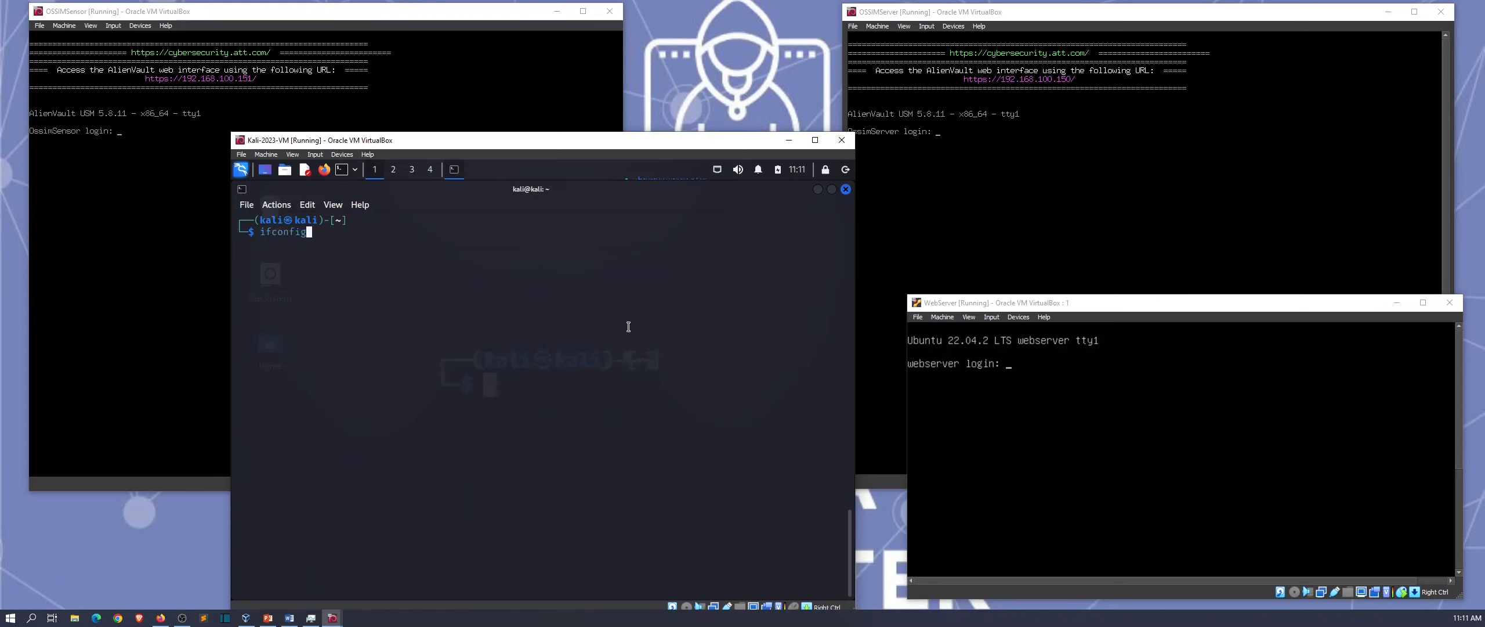
{"action": "key", "text": "Return"}
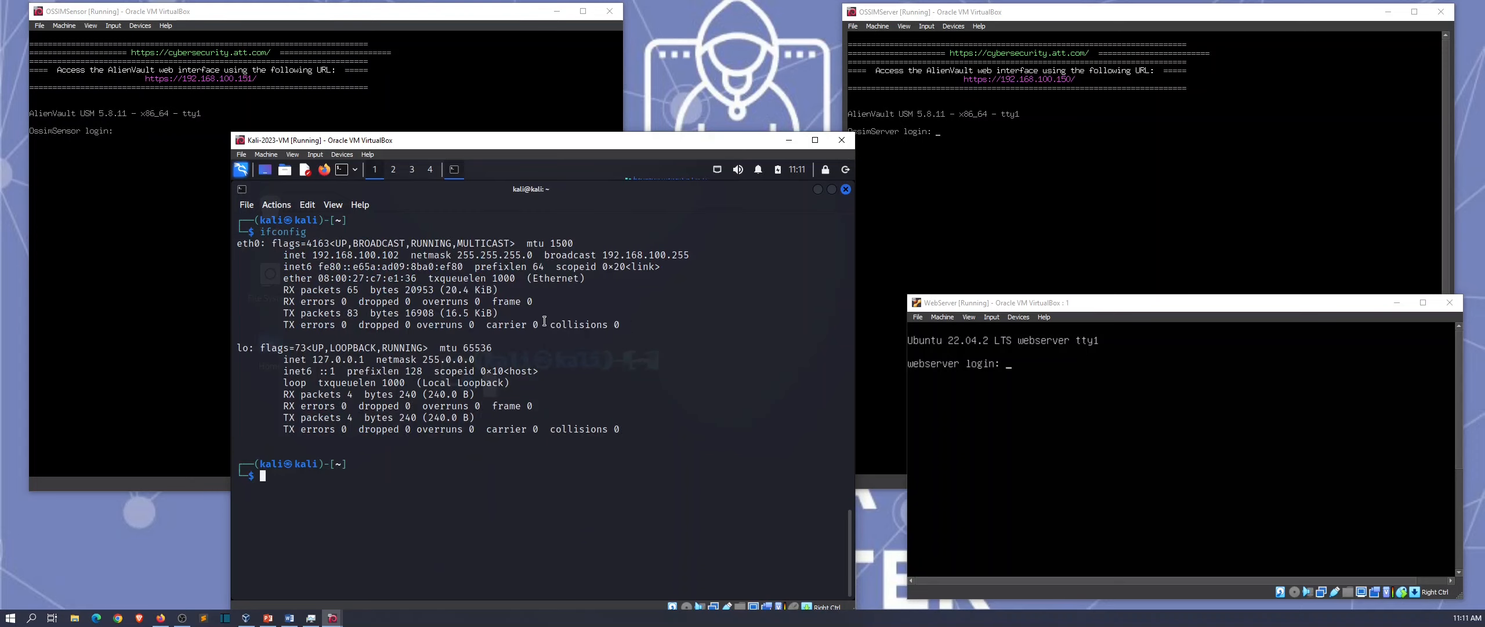
{"action": "left_click_drag", "start_coordinate": [404, 256], "coordinate": [323, 256]}
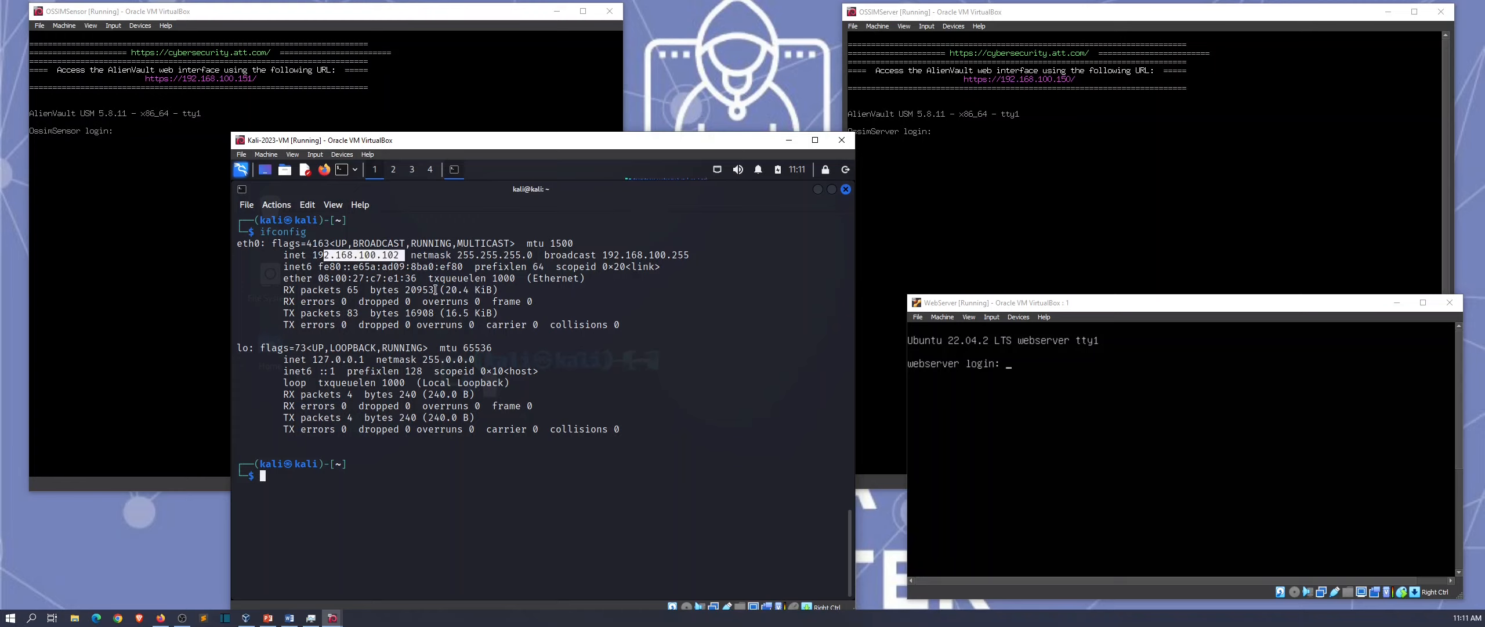
{"action": "left_click", "coordinate": [578, 386]}
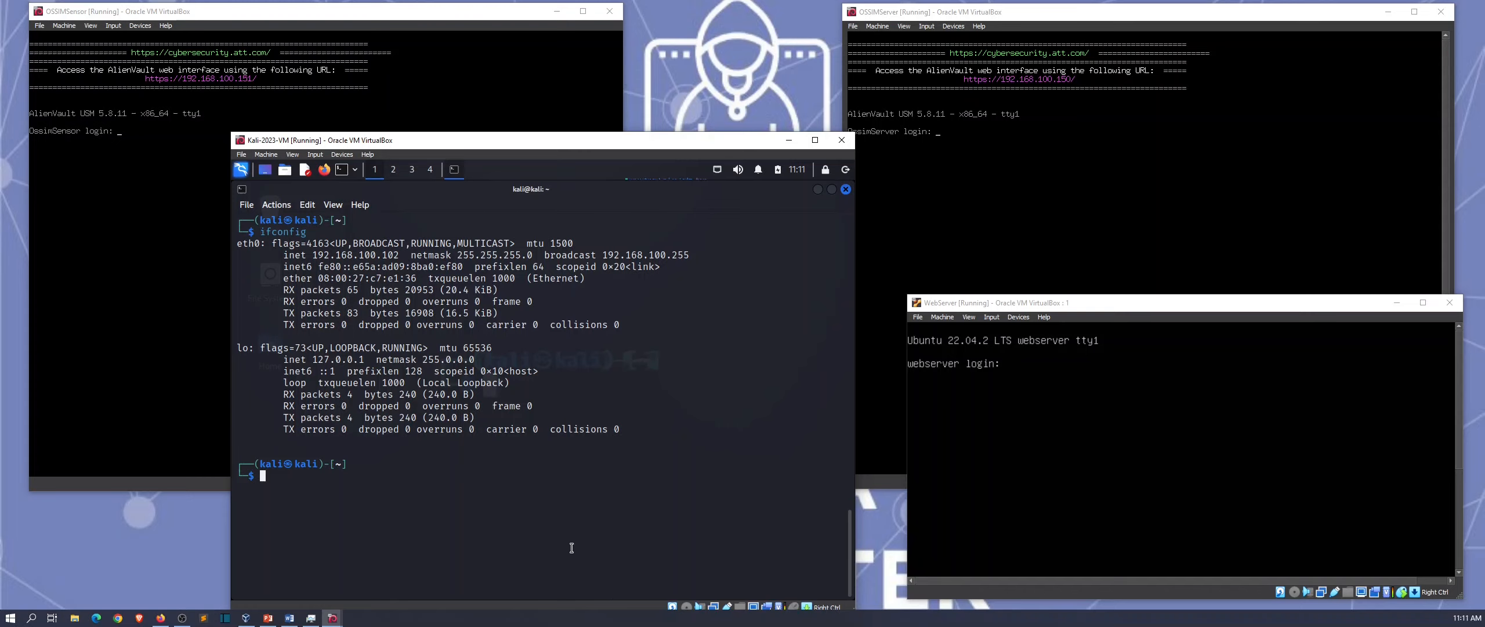
{"action": "left_click", "coordinate": [816, 191]}
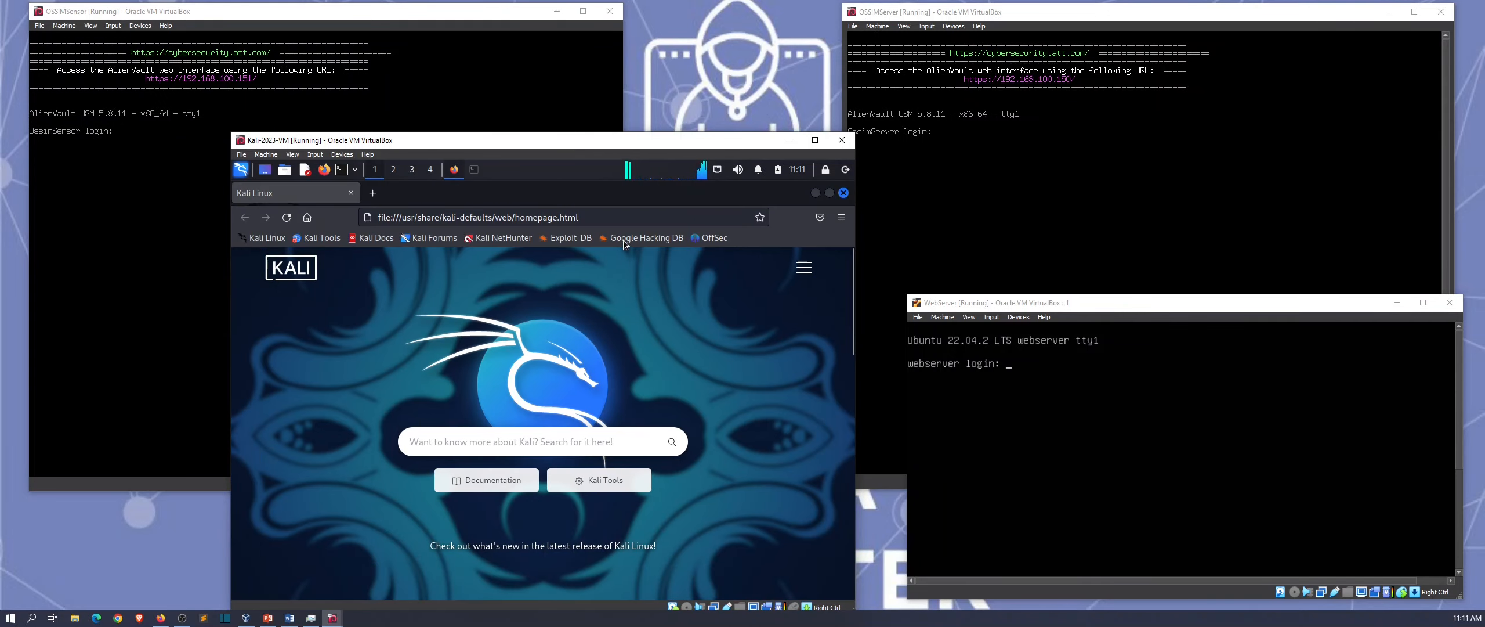
Step: Load the OSSIM server at 192.168.100.150 in Firefox
{"action": "left_click", "coordinate": [635, 217]}
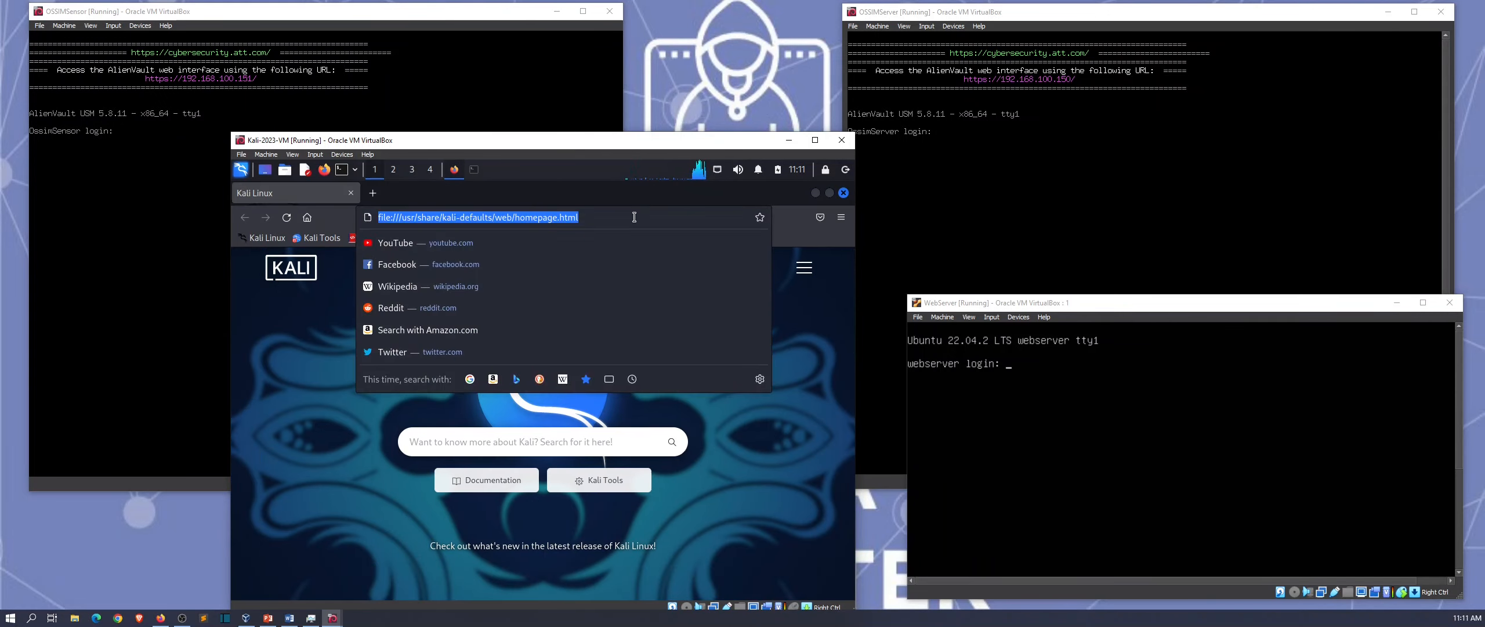
{"action": "key", "text": "BackSpace"}
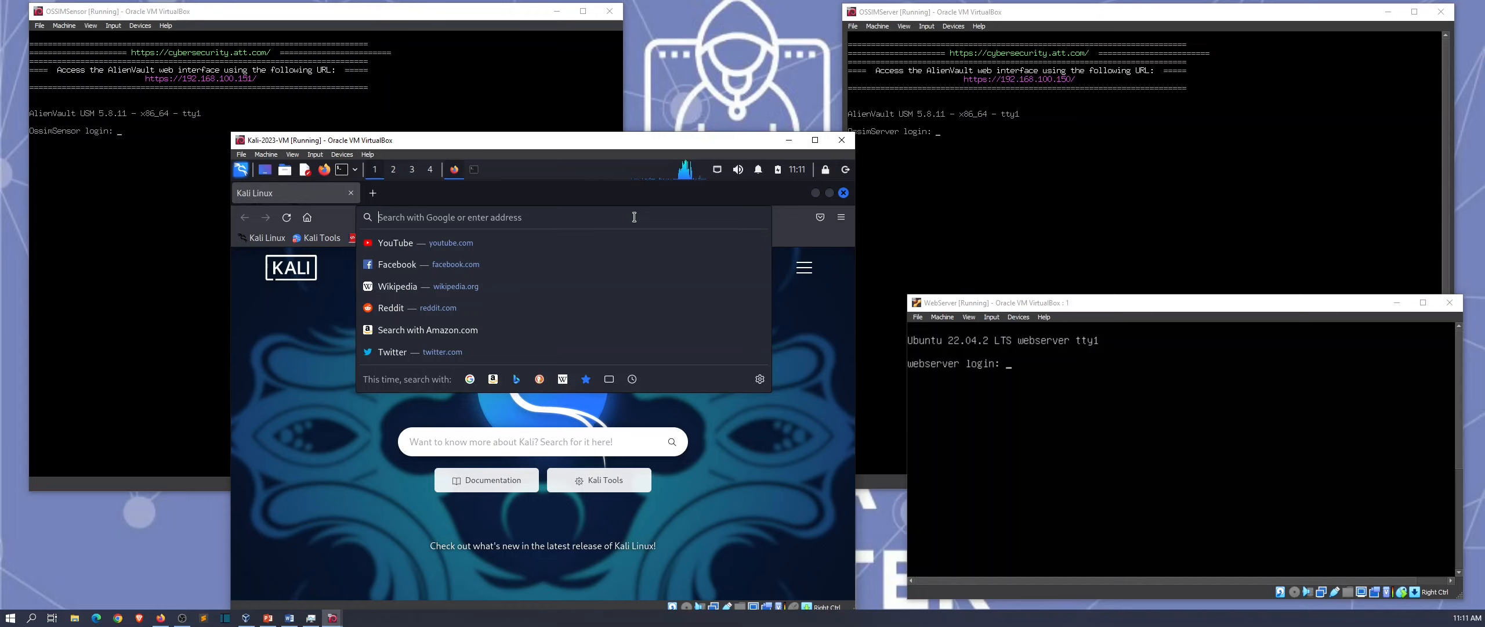
{"action": "type", "text": "1"}
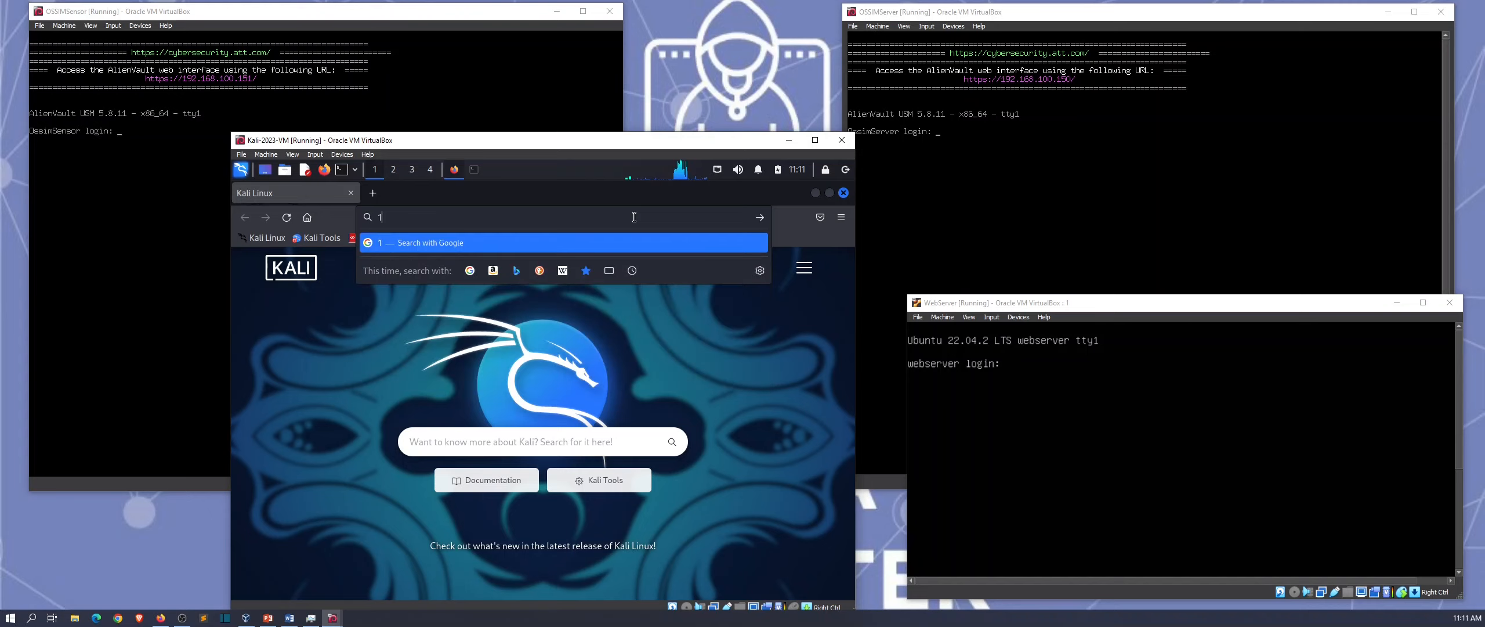
{"action": "type", "text": "92.168.1"}
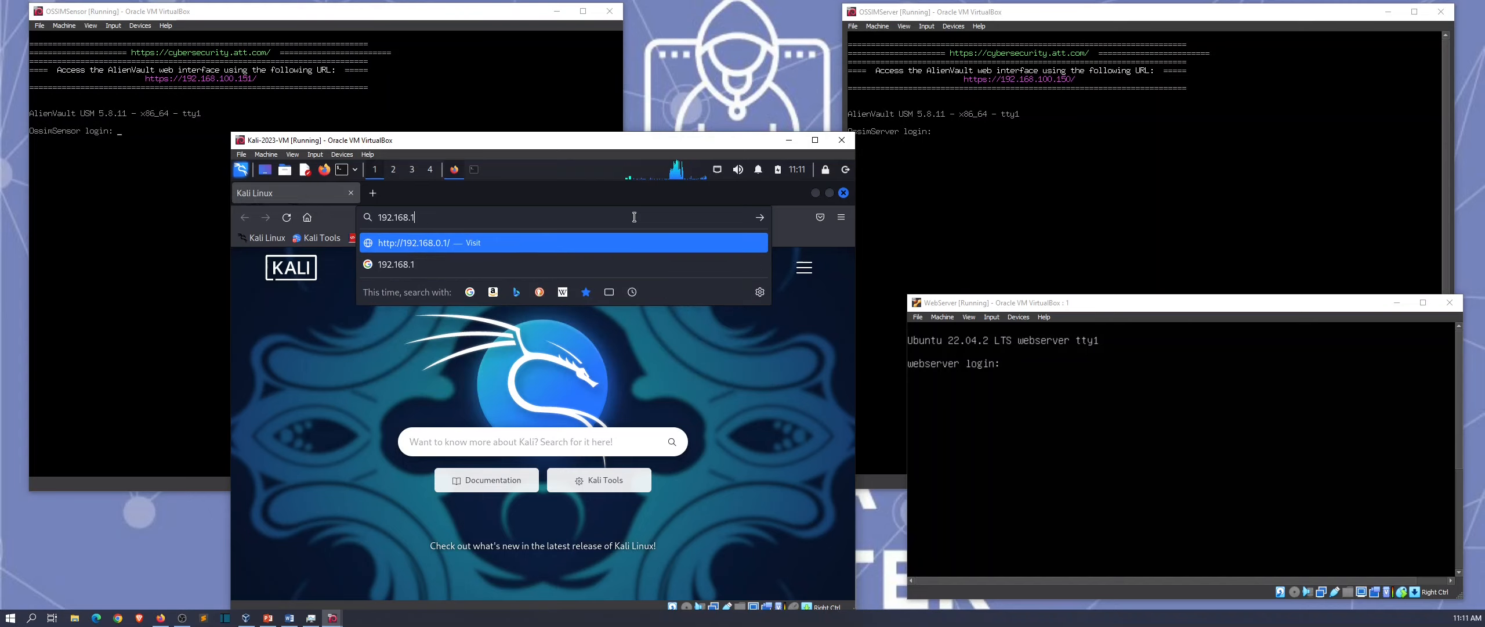
{"action": "type", "text": "00.150"}
{"action": "key", "text": "Return"}
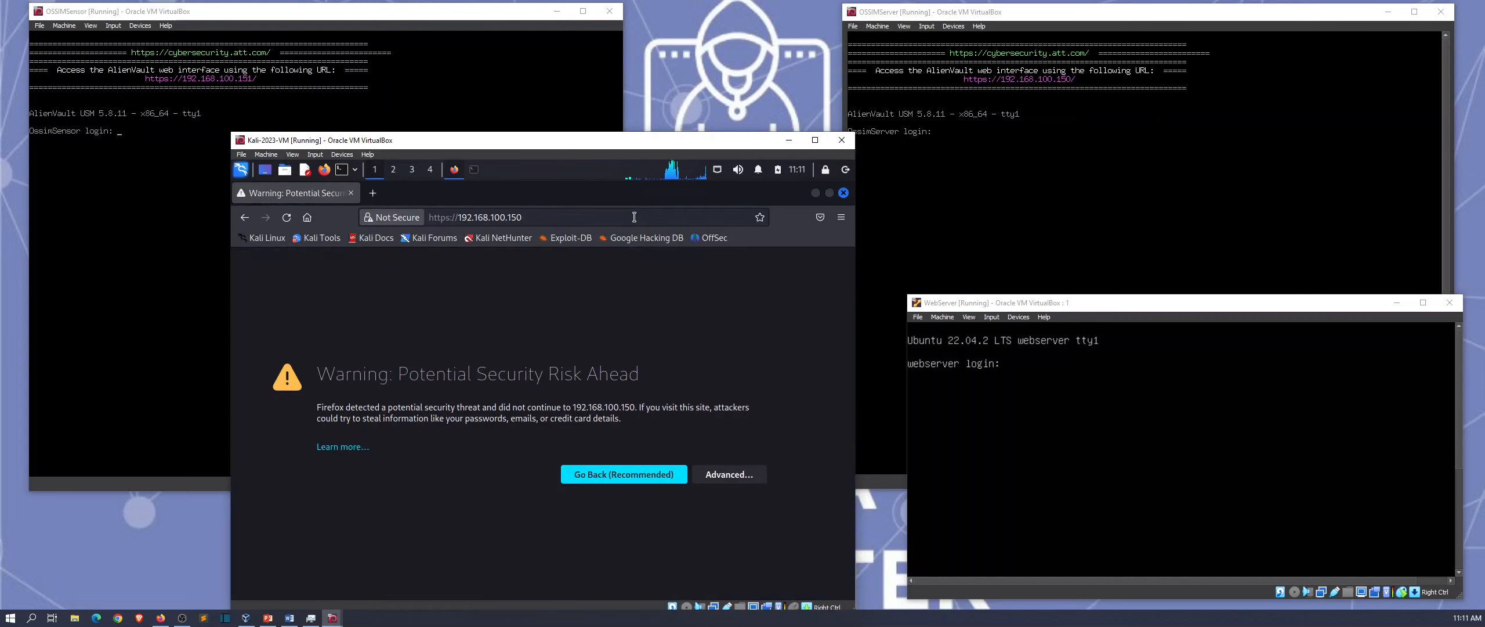
Step: Enlarge the Kali VM window and accept the self-signed certificate risk
{"action": "left_click_drag", "start_coordinate": [600, 140], "coordinate": [535, 93]}
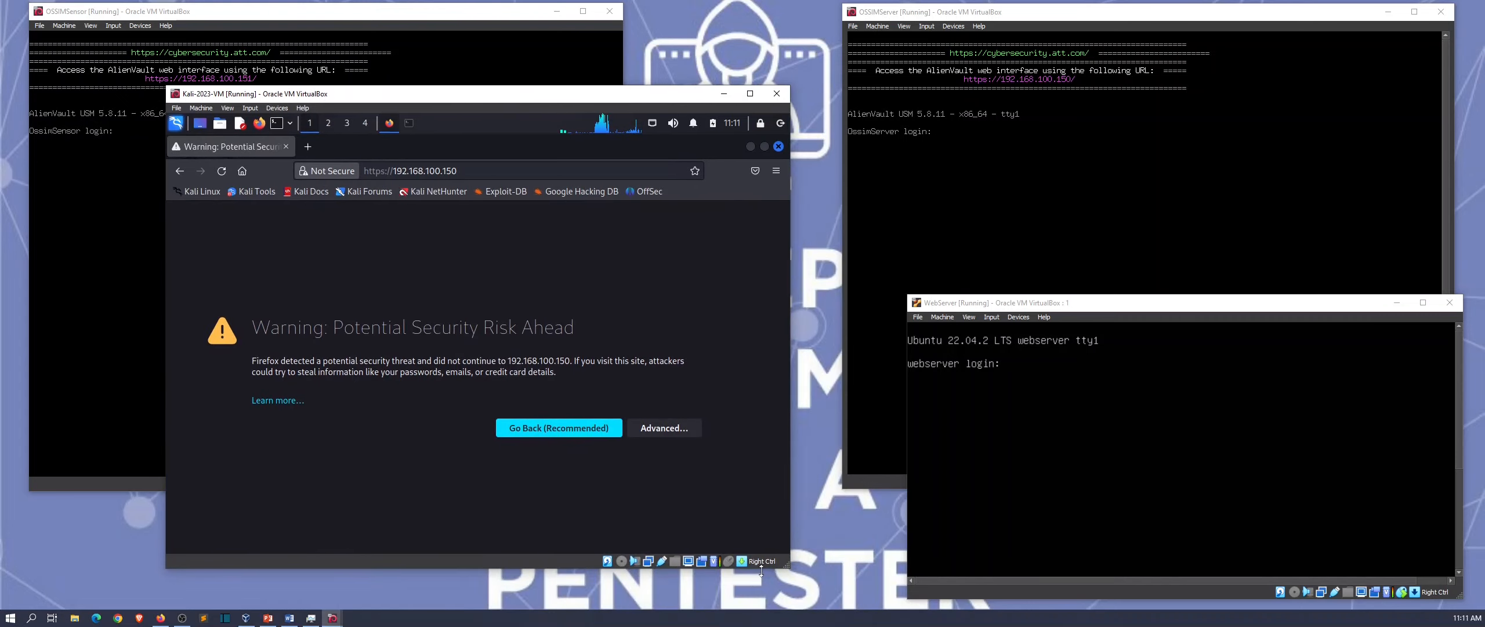
{"action": "left_click_drag", "start_coordinate": [786, 566], "coordinate": [921, 602]}
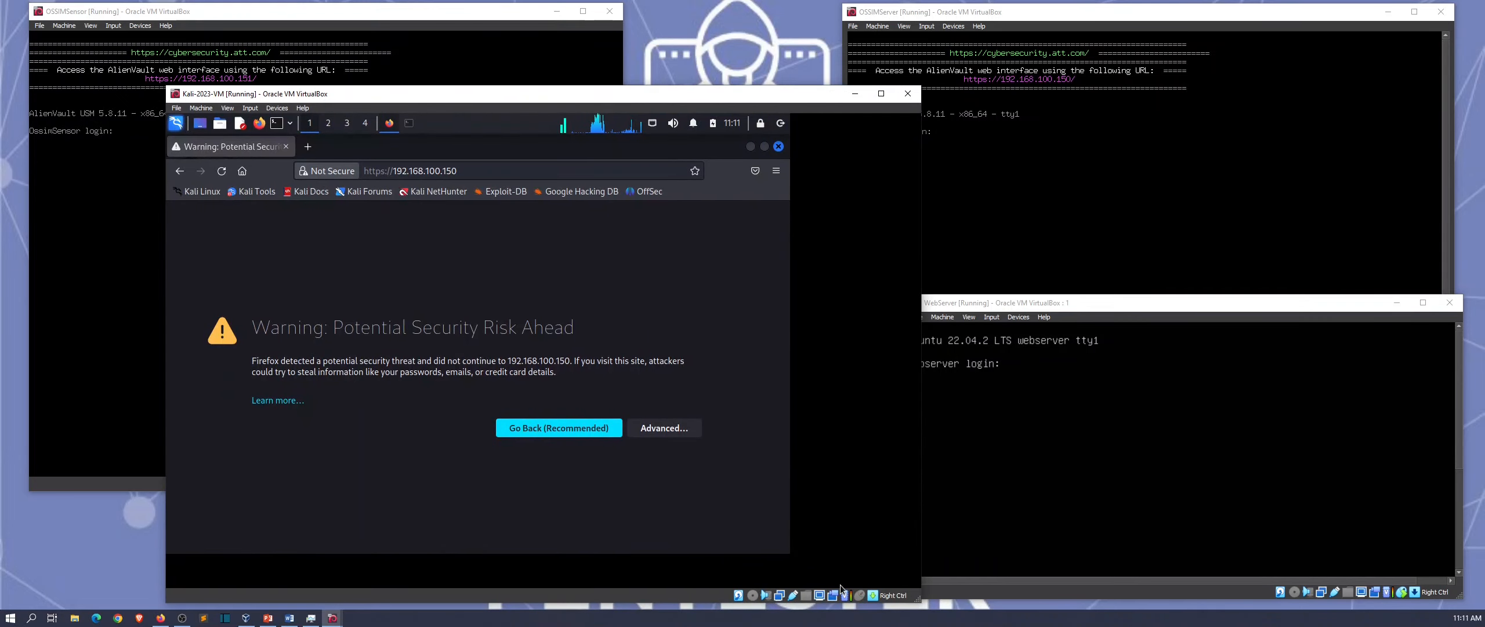
{"action": "left_click_drag", "start_coordinate": [597, 94], "coordinate": [523, 59]}
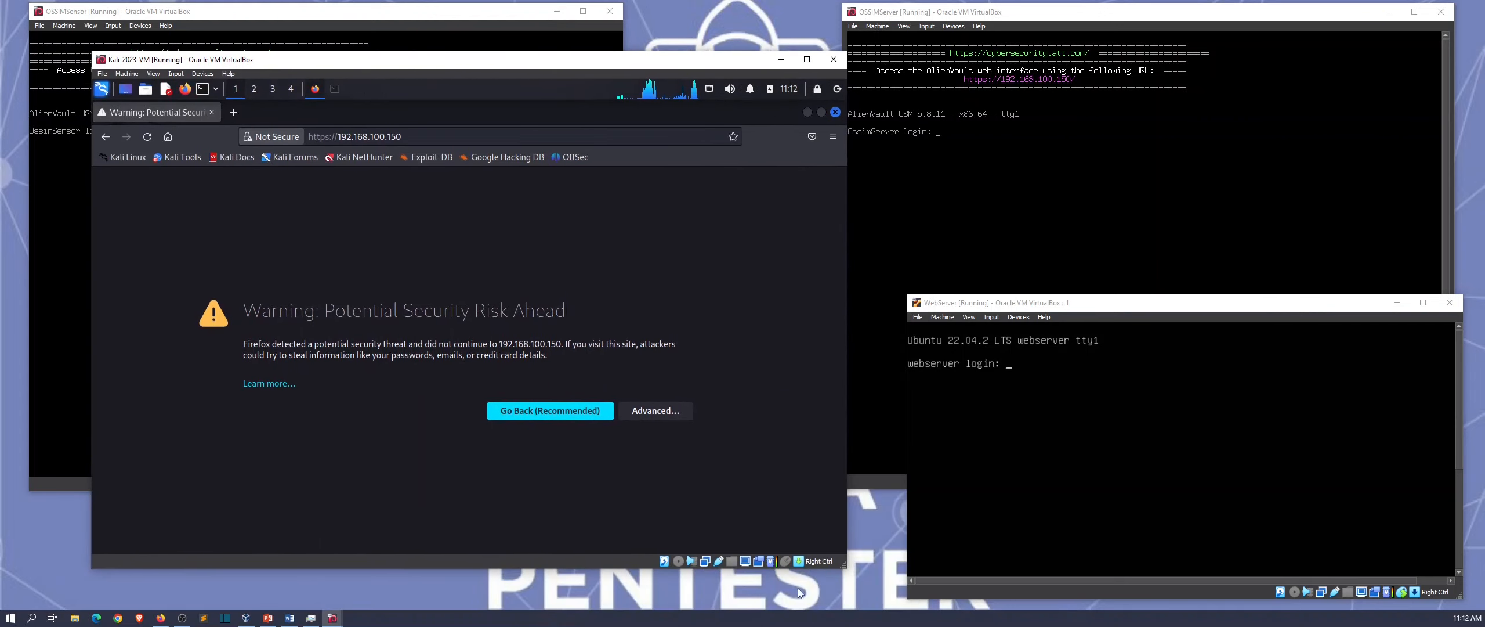
{"action": "left_click_drag", "start_coordinate": [847, 567], "coordinate": [932, 609]}
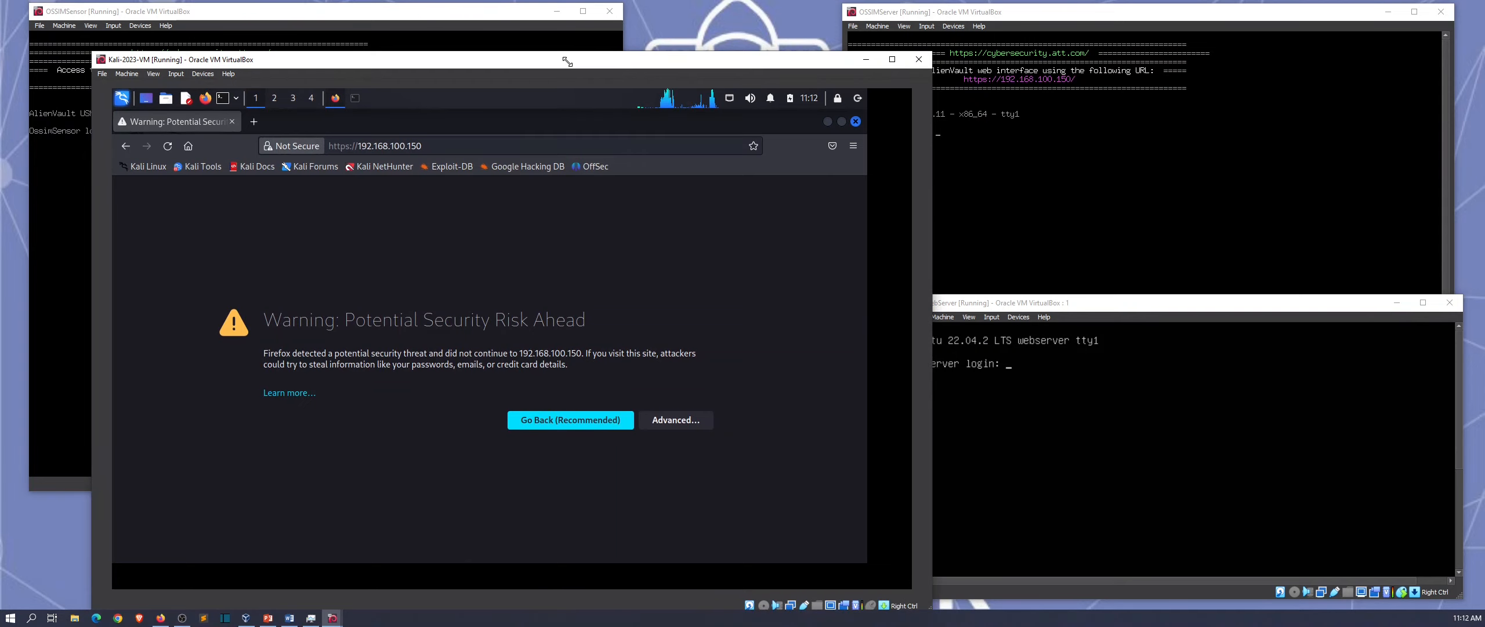
{"action": "left_click_drag", "start_coordinate": [546, 57], "coordinate": [541, 44]}
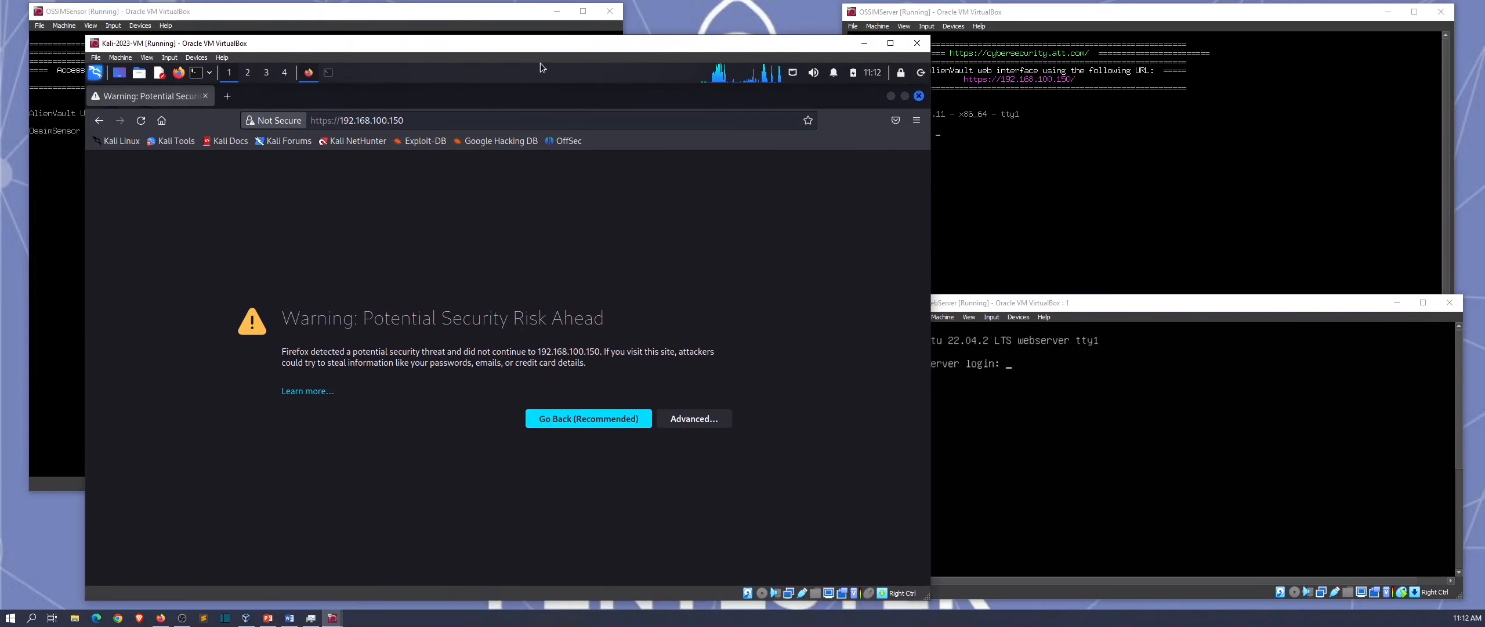
{"action": "left_click", "coordinate": [669, 423]}
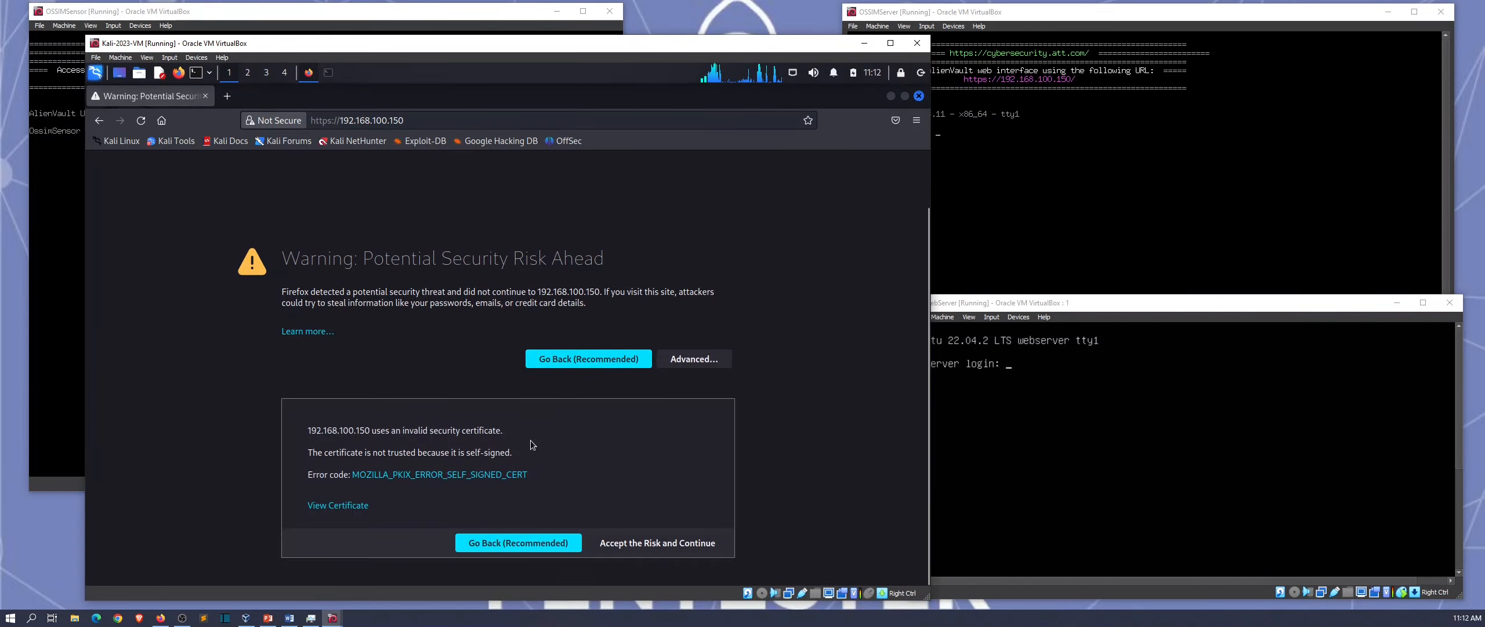
{"action": "left_click", "coordinate": [657, 542]}
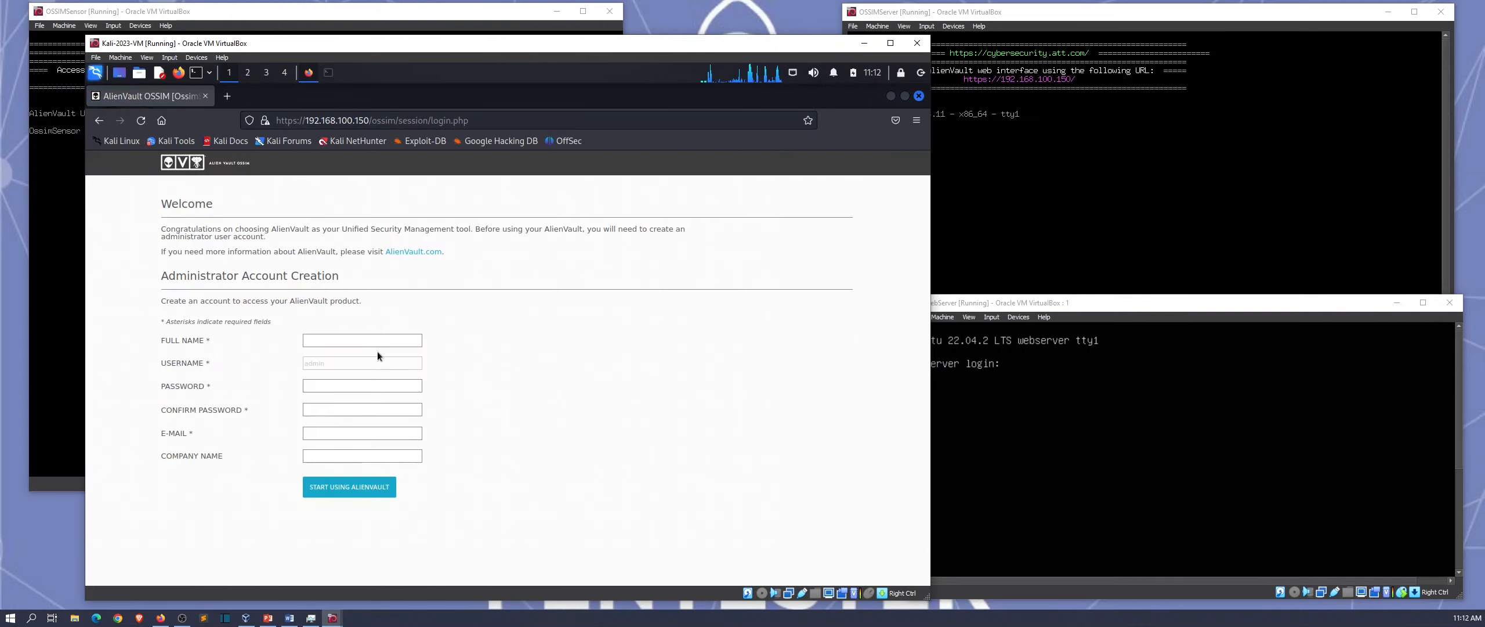
Step: Enter the administrator's first name and set and confirm the account password
{"action": "left_click", "coordinate": [366, 341]}
{"action": "key", "text": "Tab"}
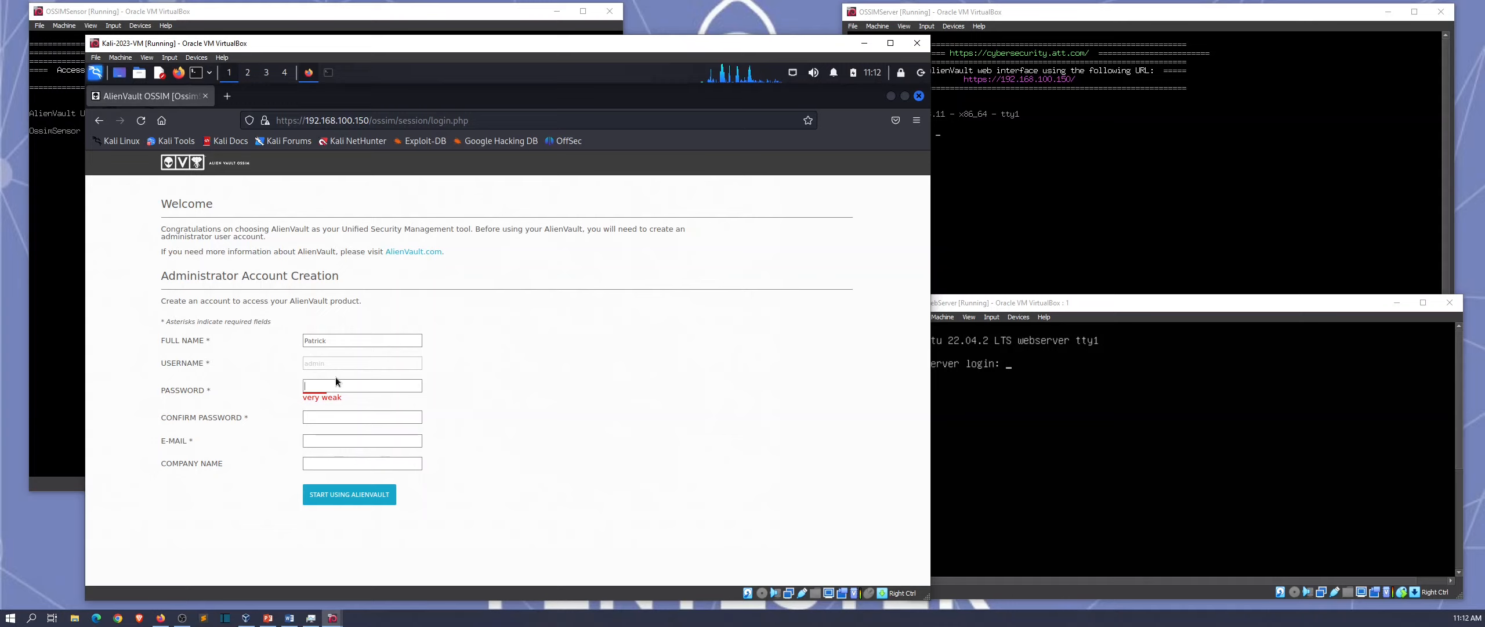
{"action": "type", "text": "********"}
{"action": "key", "text": "Tab"}
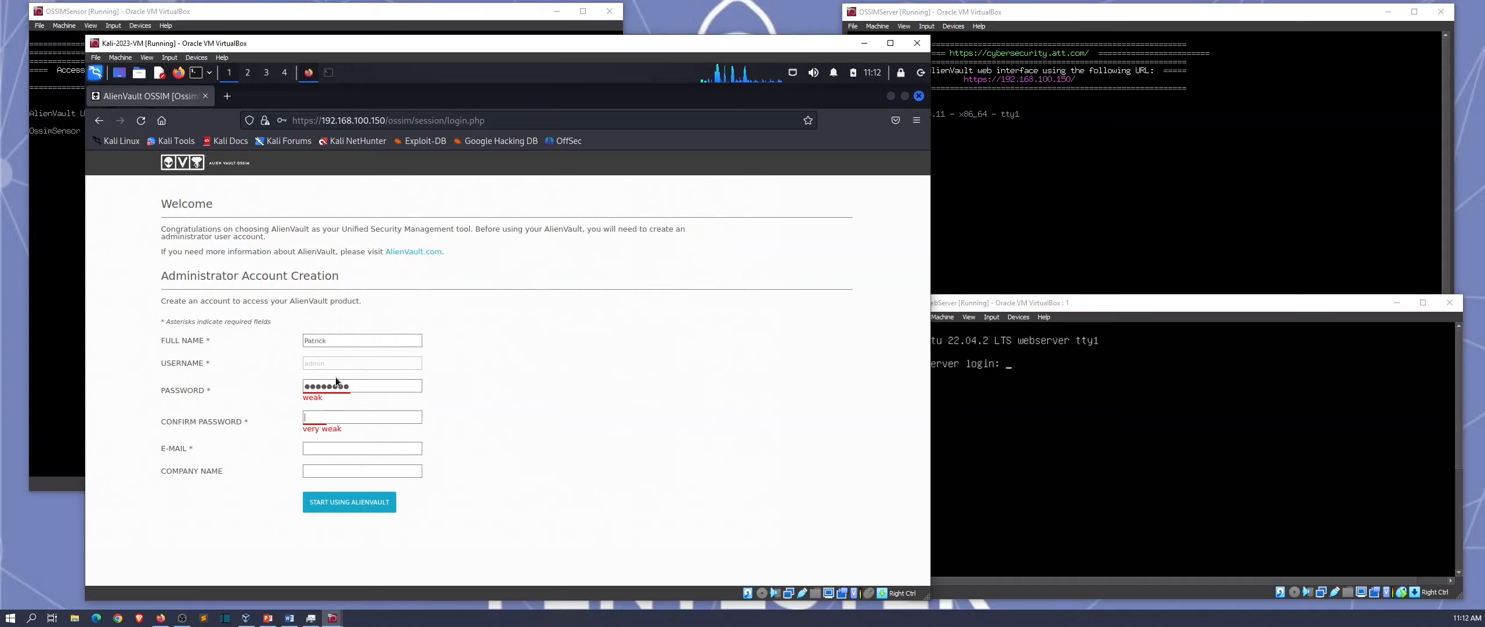
{"action": "type", "text": "********"}
Step: Fill in the administrator's e-mail, add the surname to the full name, and submit
{"action": "left_click", "coordinate": [340, 446]}
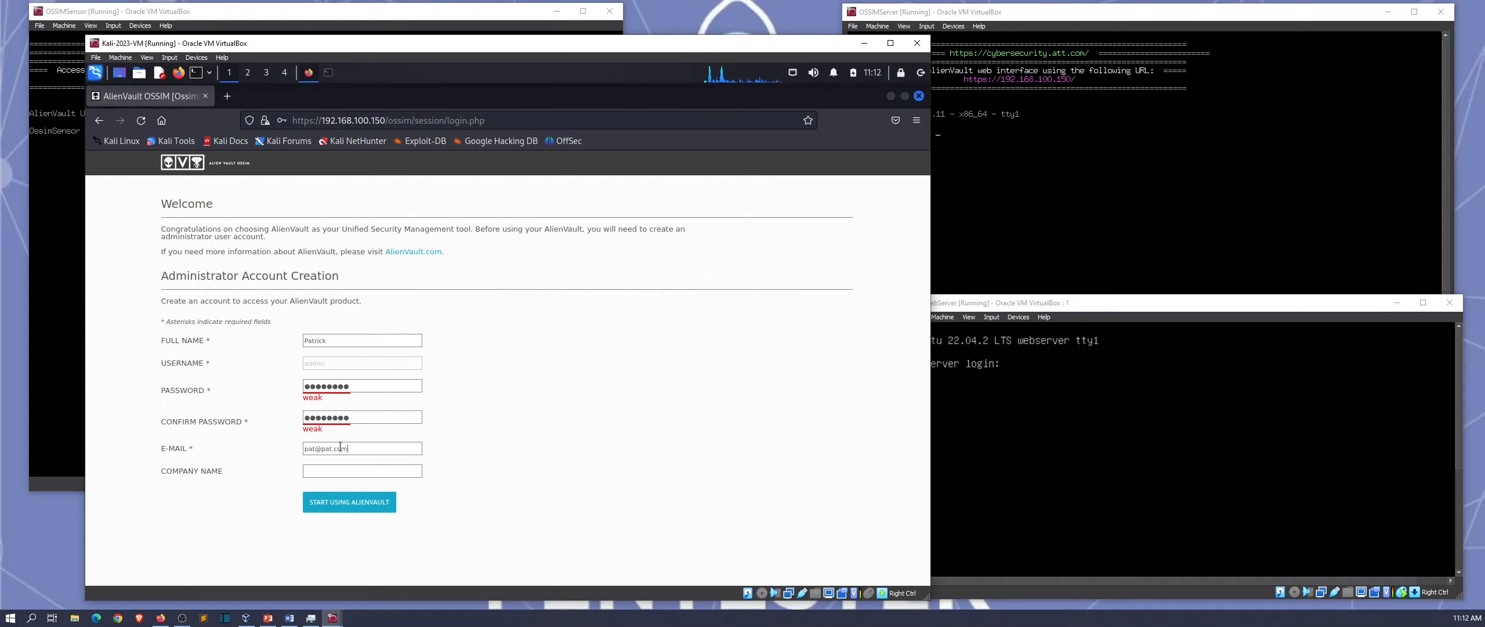
{"action": "left_click", "coordinate": [340, 472]}
{"action": "left_click", "coordinate": [345, 341]}
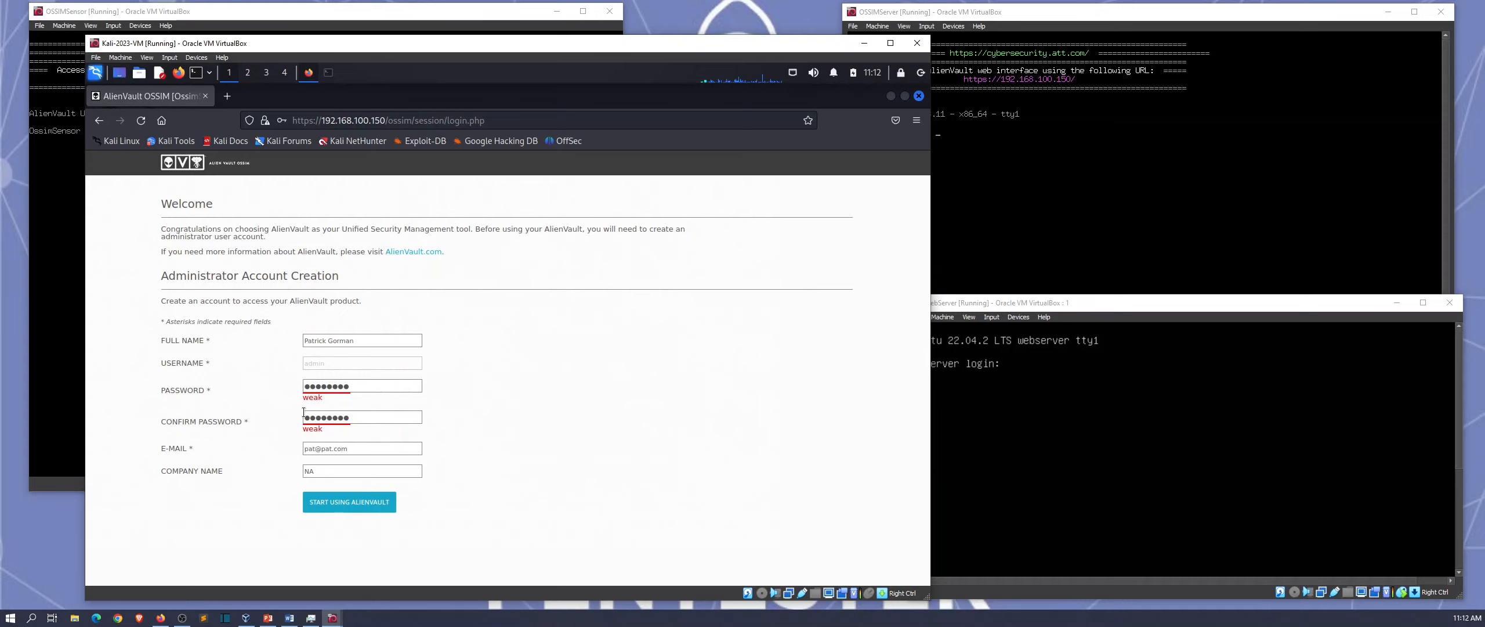
{"action": "left_click", "coordinate": [355, 507]}
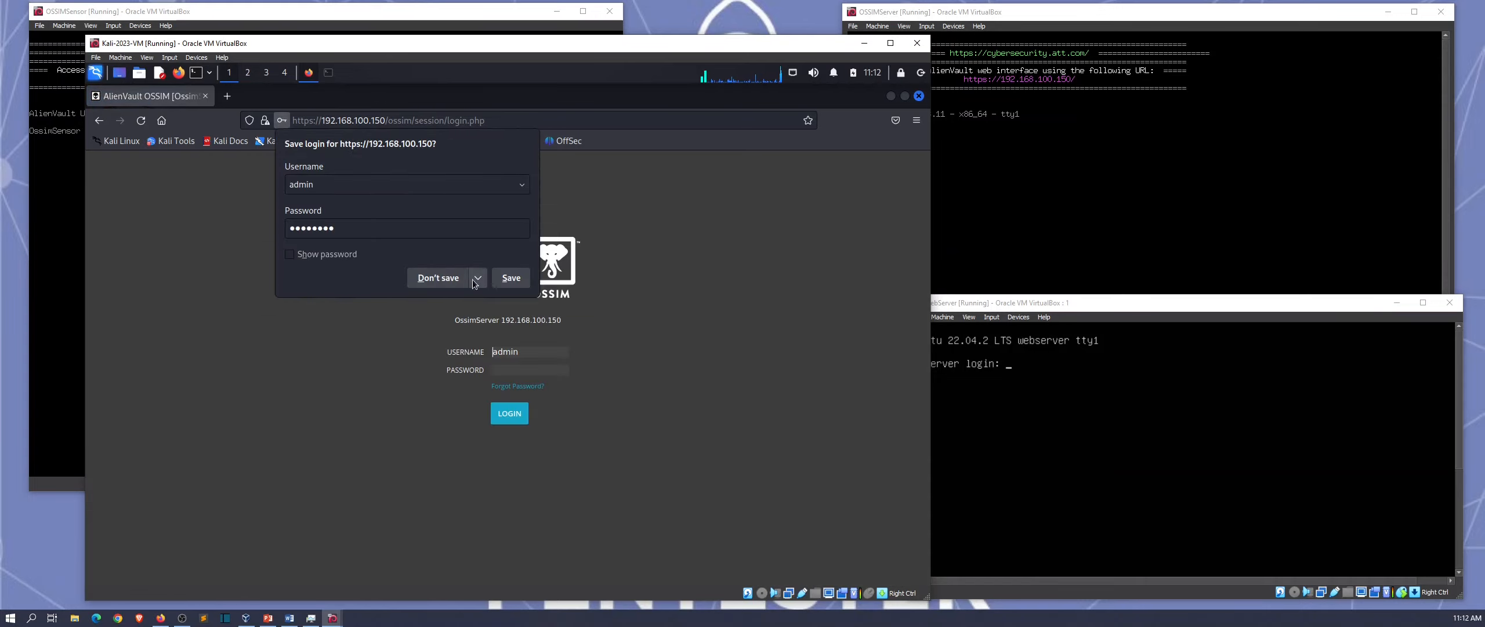
Step: Dismiss Firefox's save-login prompt and log in as admin with the account password
{"action": "left_click", "coordinate": [580, 184]}
{"action": "left_click", "coordinate": [528, 368]}
{"action": "type", "text": "P@ssw0rd!"}
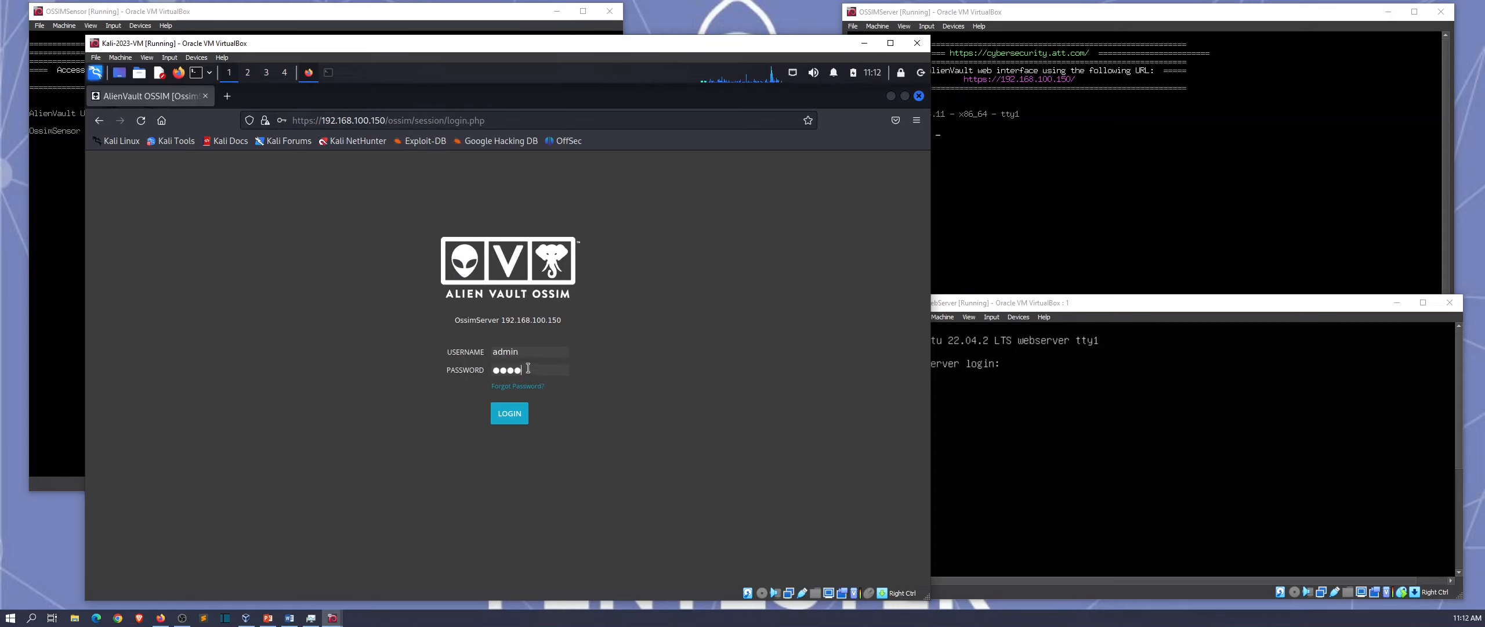
{"action": "key", "text": "Return"}
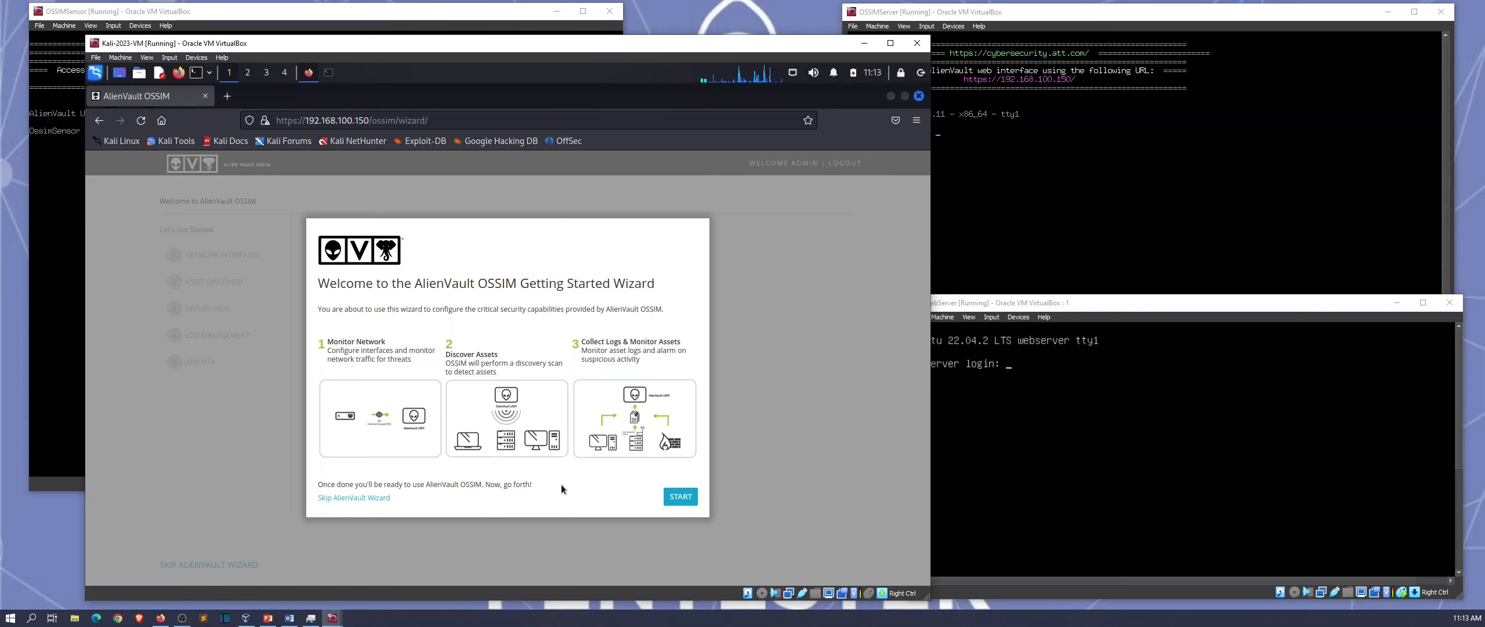
Step: Start the Getting Started Wizard and accept the default network interface configuration
{"action": "left_click", "coordinate": [680, 496]}
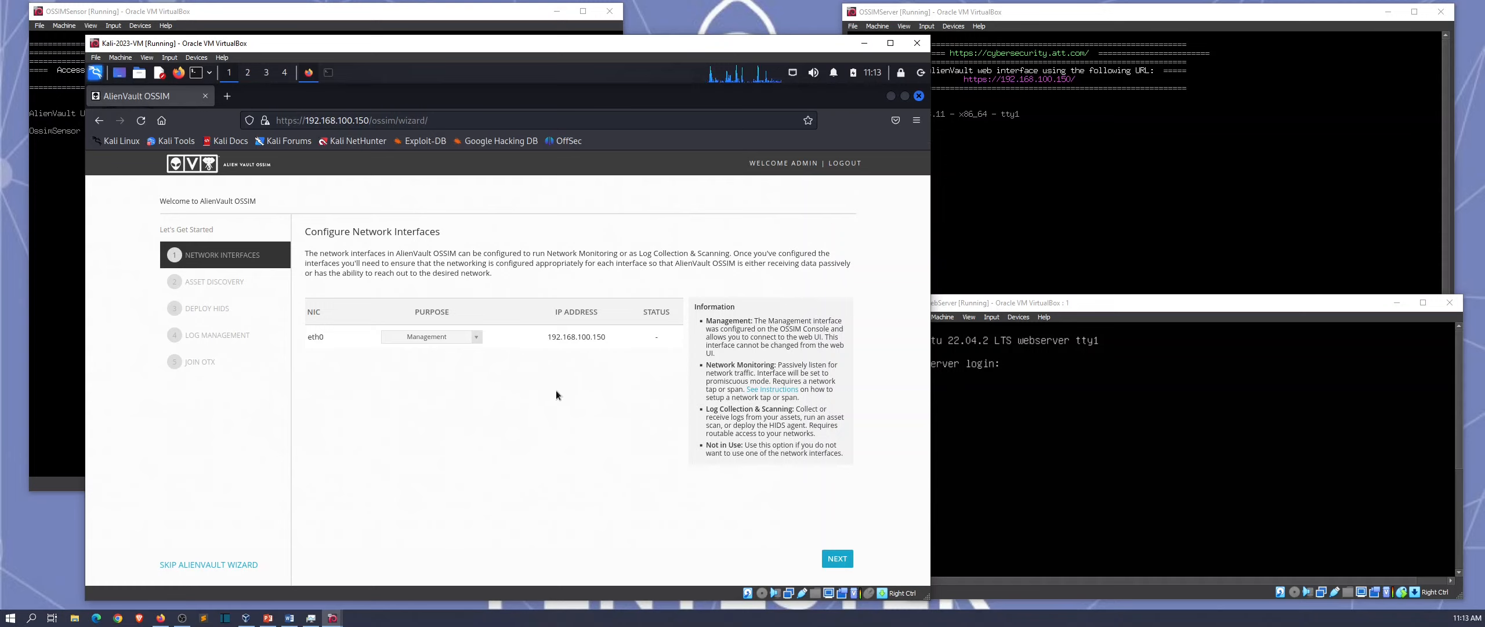
{"action": "left_click", "coordinate": [839, 559]}
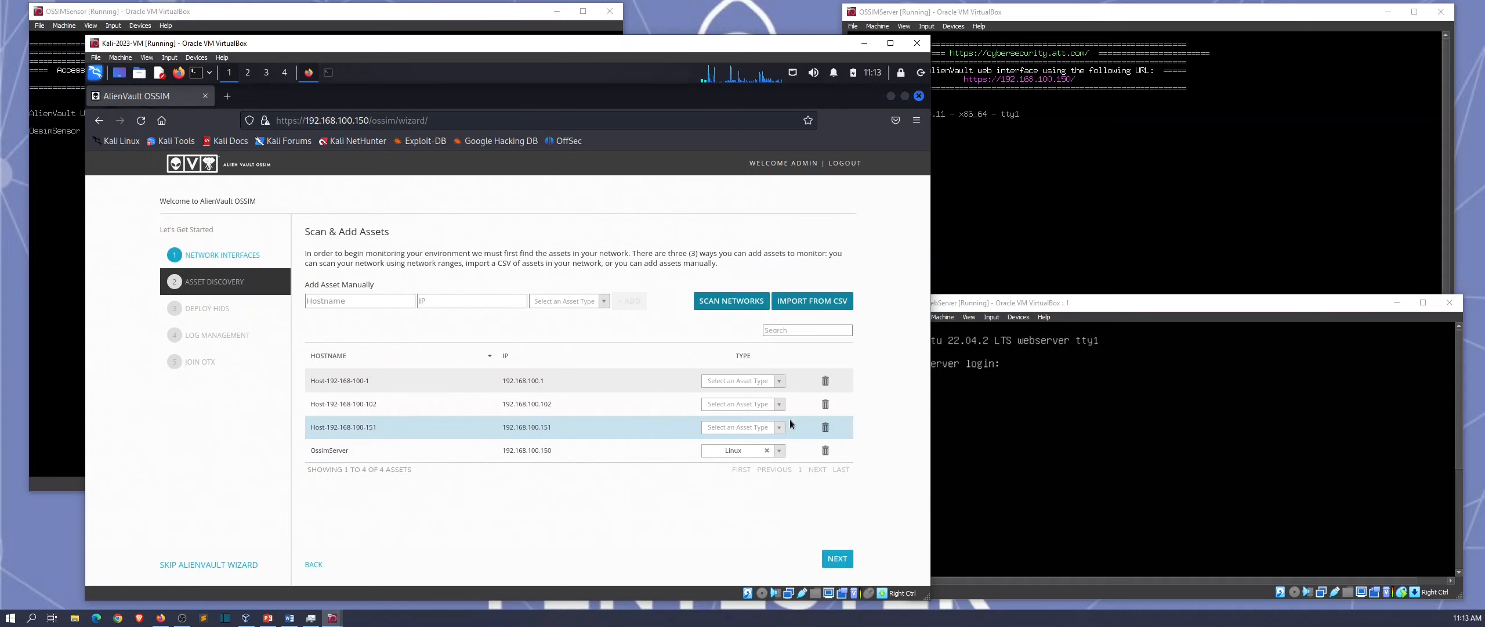
Step: Set the asset type of hosts 192.168.100.151 and 192.168.100.102 to Linux
{"action": "left_click", "coordinate": [738, 427]}
{"action": "left_click", "coordinate": [732, 452]}
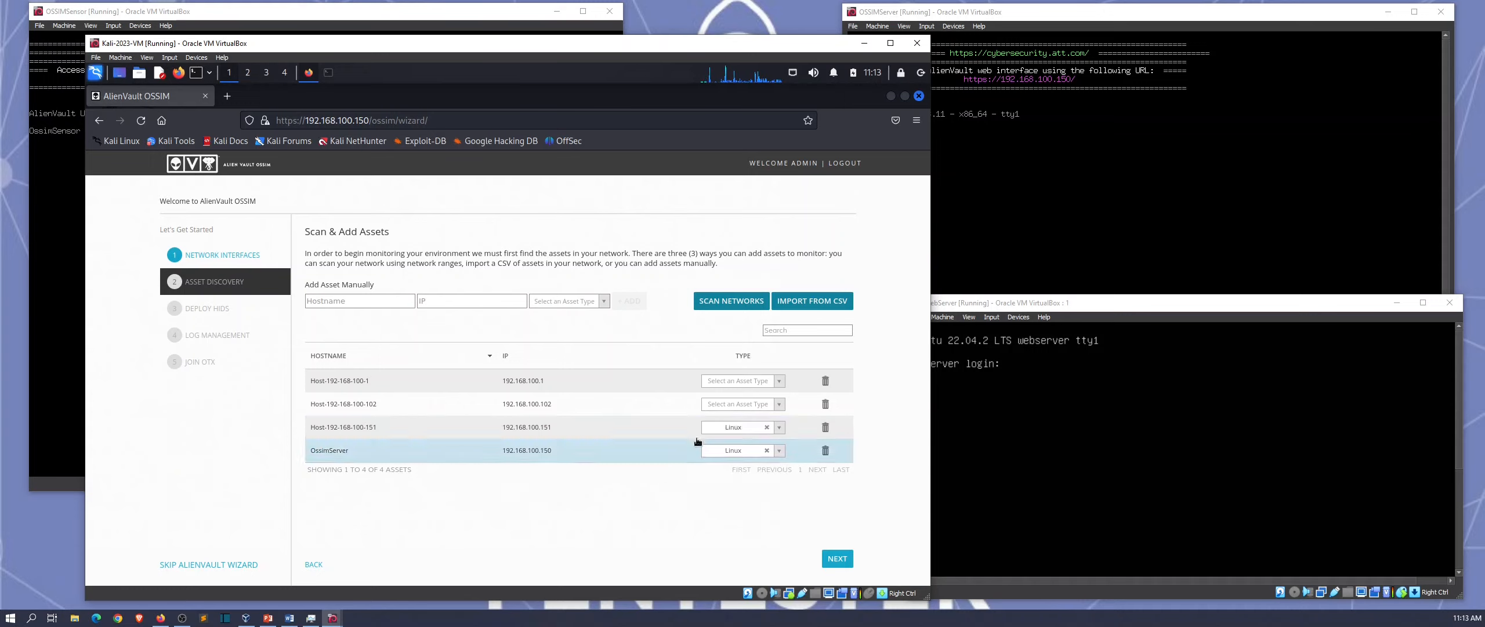
{"action": "left_click", "coordinate": [724, 405]}
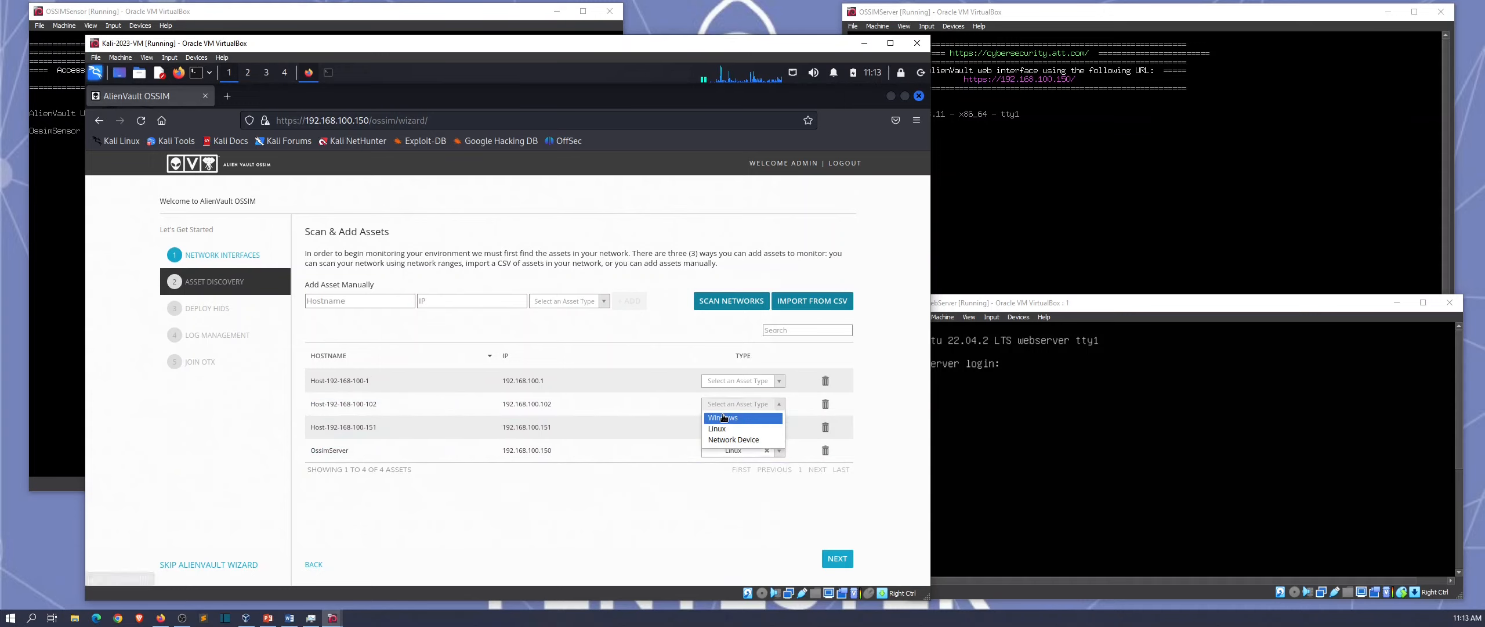
{"action": "left_click", "coordinate": [723, 429]}
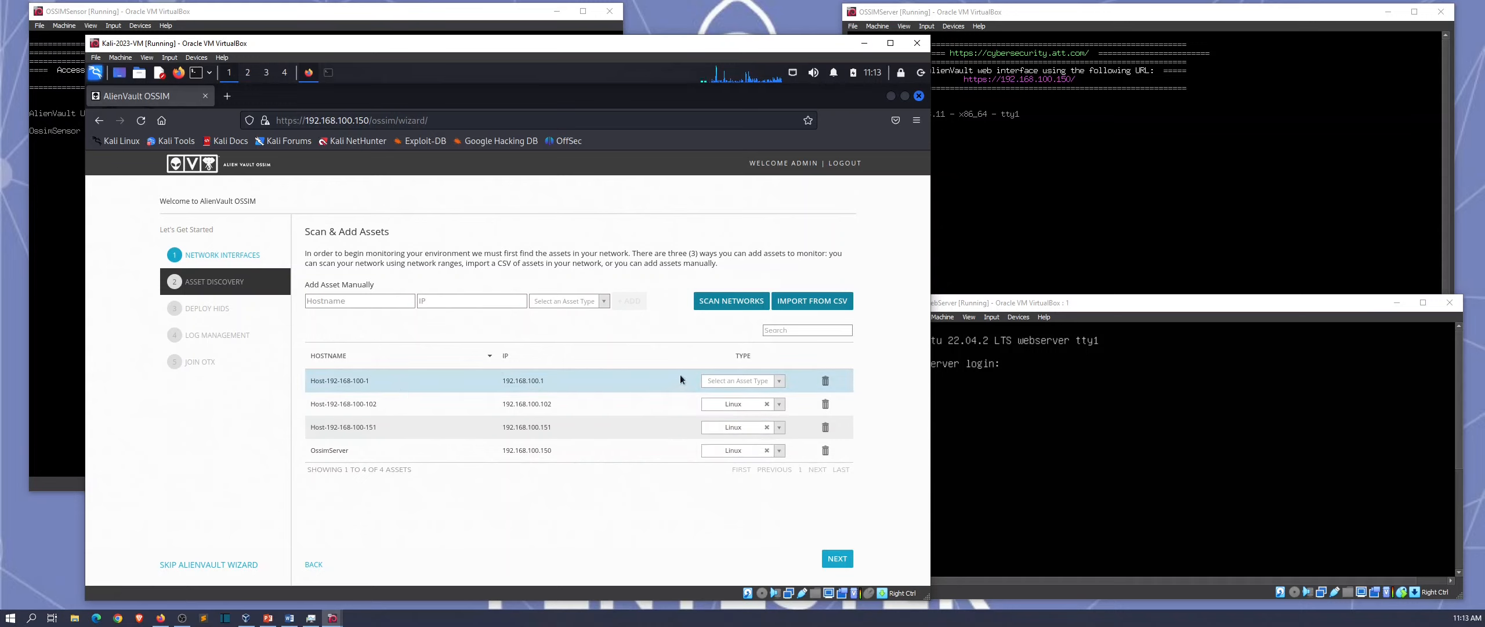
Step: Add a Linux asset 'webserver' at 192.168.100.200, then advance to HIDS deployment
{"action": "left_click", "coordinate": [373, 300]}
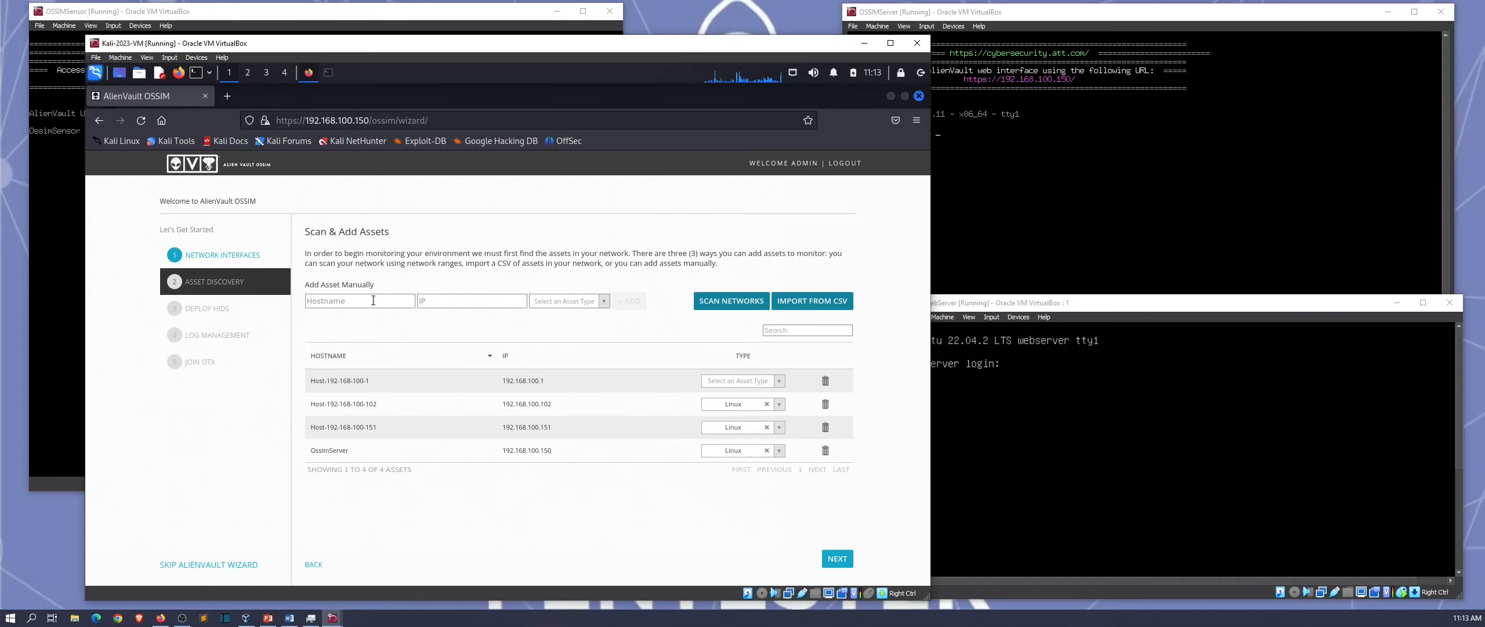
{"action": "type", "text": "webserver"}
{"action": "left_click", "coordinate": [430, 300]}
{"action": "type", "text": "19"}
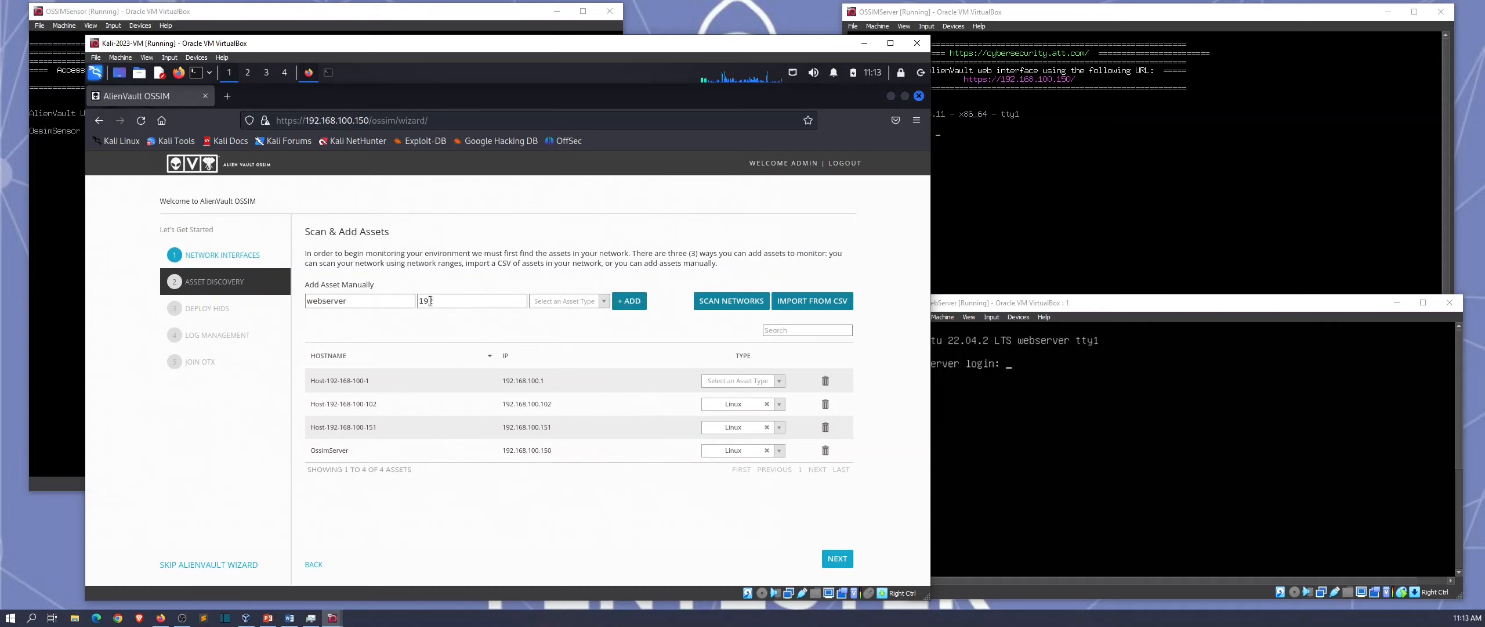
{"action": "type", "text": "2.168.100.200"}
{"action": "left_click", "coordinate": [582, 301]}
{"action": "left_click", "coordinate": [570, 323]}
{"action": "left_click", "coordinate": [609, 306]}
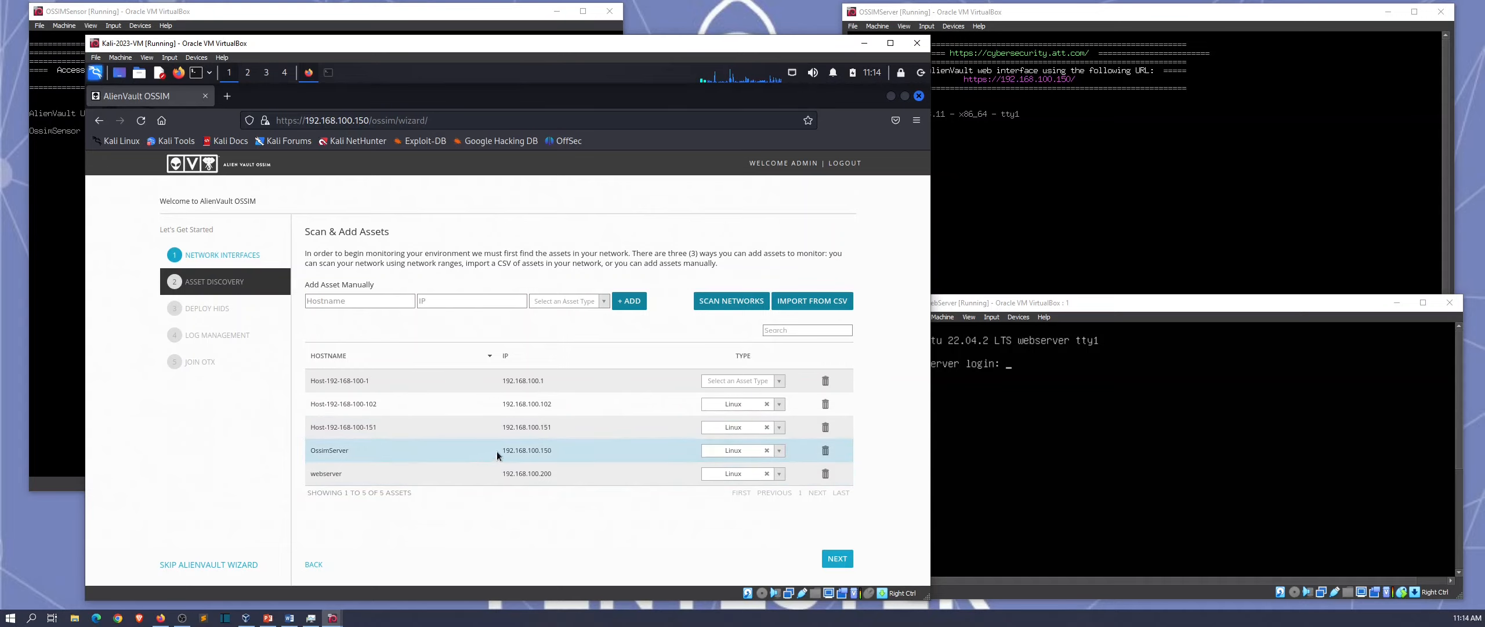
{"action": "triple_click", "coordinate": [367, 424]}
{"action": "left_click", "coordinate": [395, 427]}
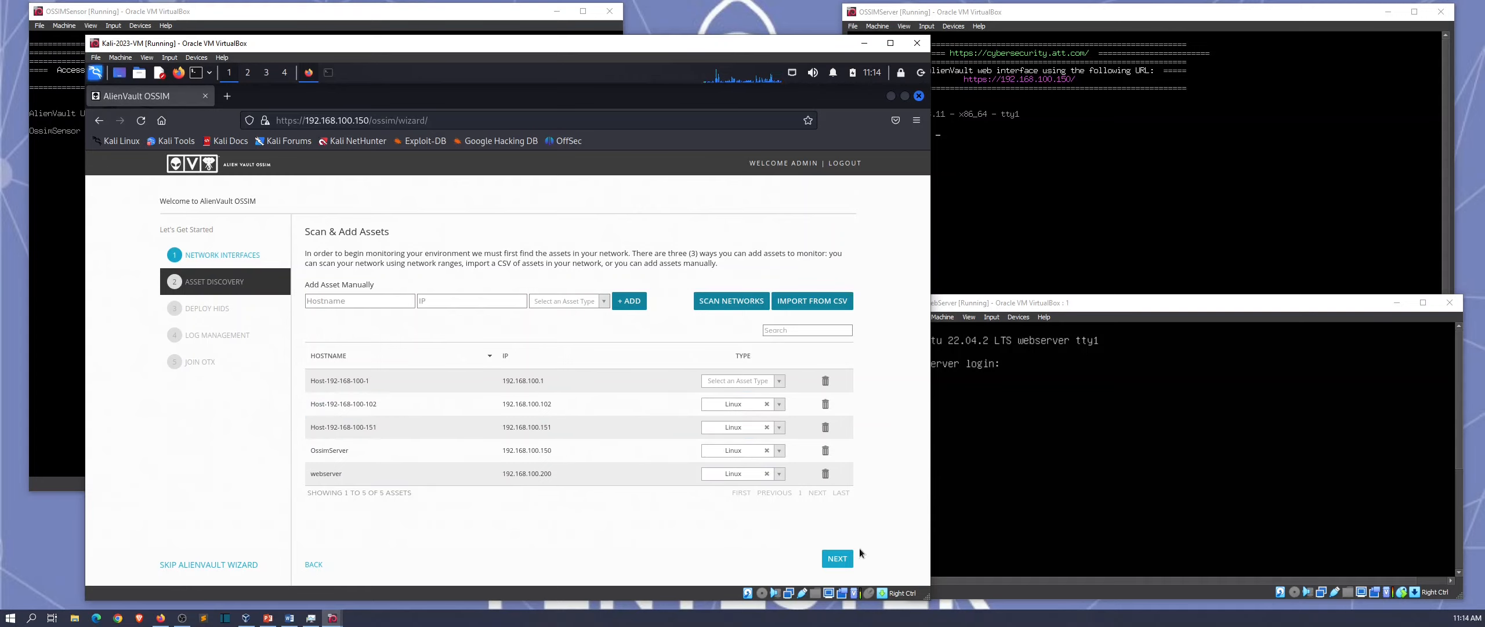
{"action": "left_click", "coordinate": [838, 558]}
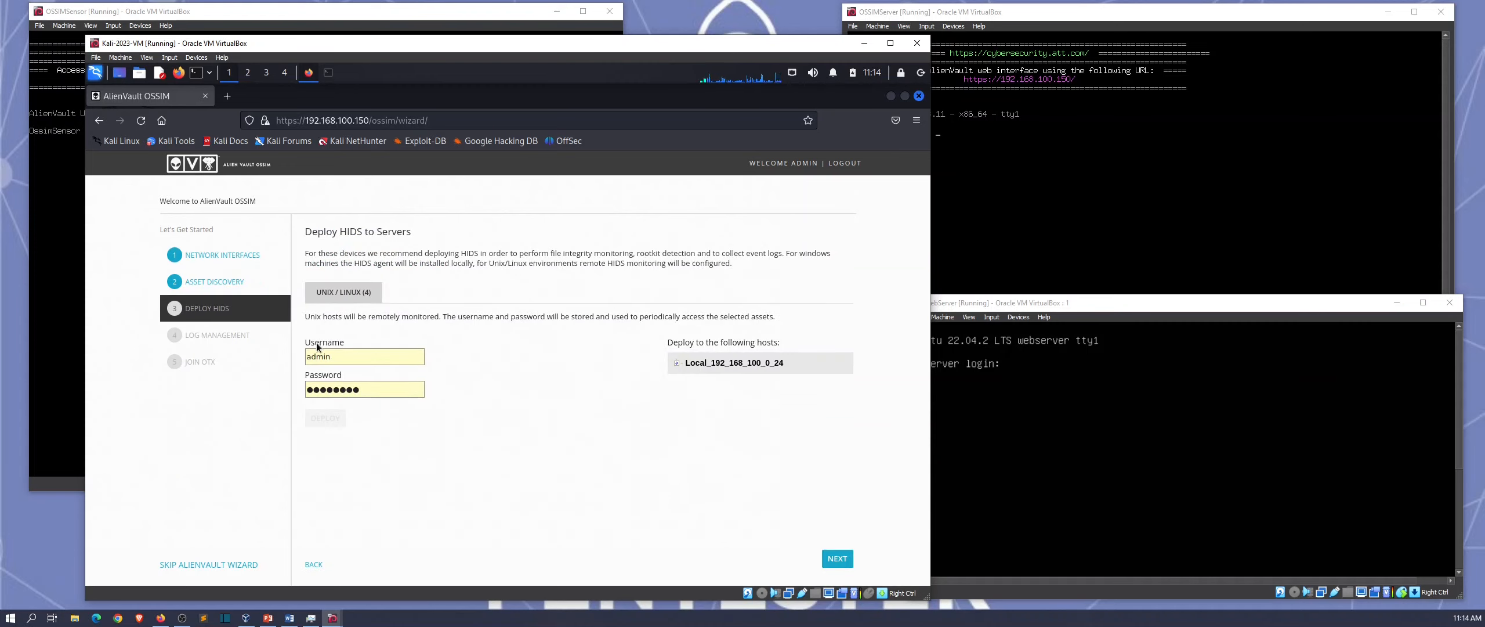
{"action": "left_click", "coordinate": [676, 364]}
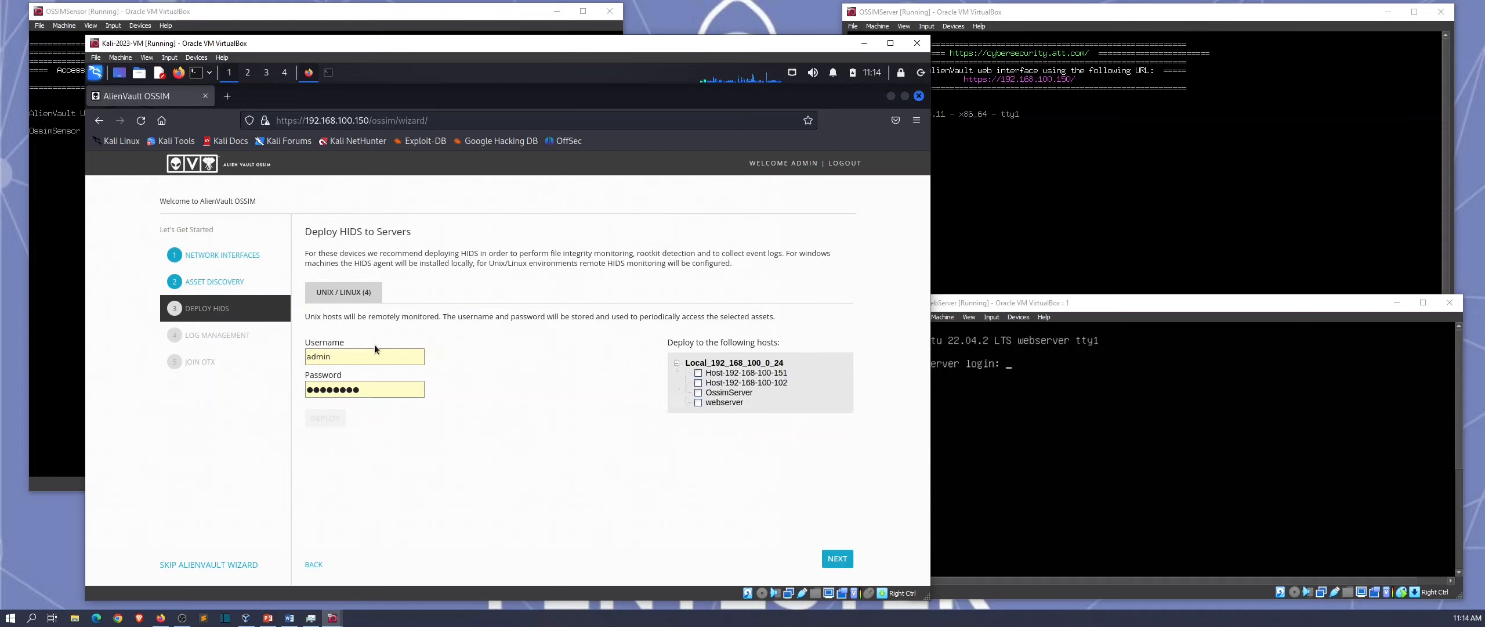
{"action": "key", "text": "ctrl+a"}
{"action": "key", "text": "BackSpace"}
{"action": "key", "text": "Escape"}
{"action": "key", "text": "Tab"}
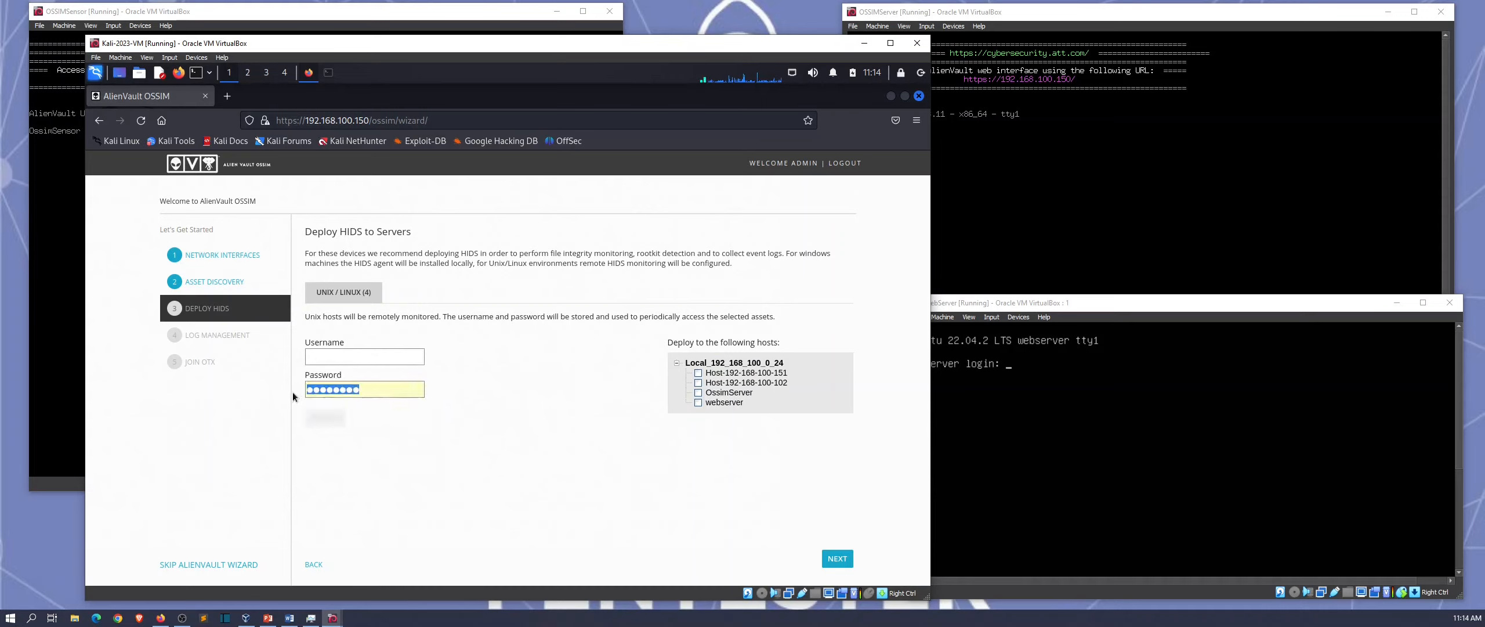
{"action": "key", "text": "BackSpace"}
{"action": "key", "text": "Escape"}
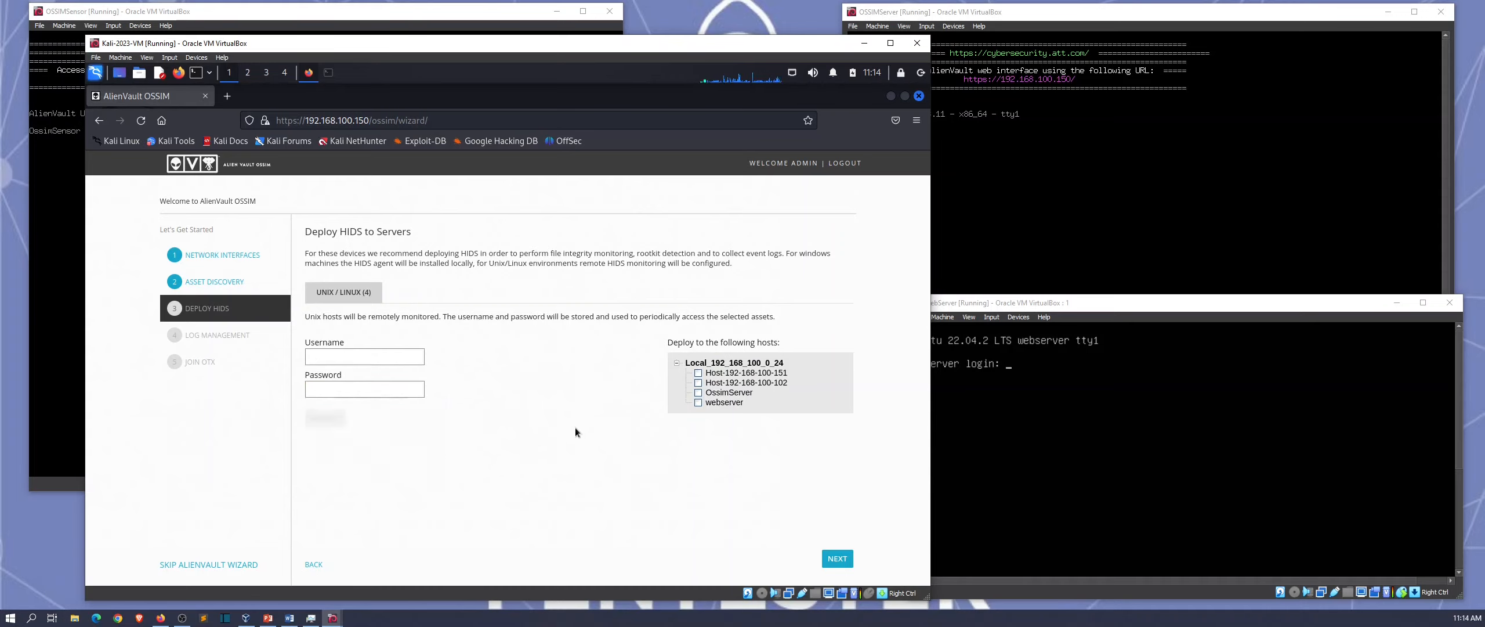
{"action": "left_click", "coordinate": [698, 394]}
{"action": "left_click", "coordinate": [699, 374]}
Step: Deploy HIDS to both hosts as root with its password and confirm success
{"action": "left_click", "coordinate": [398, 359]}
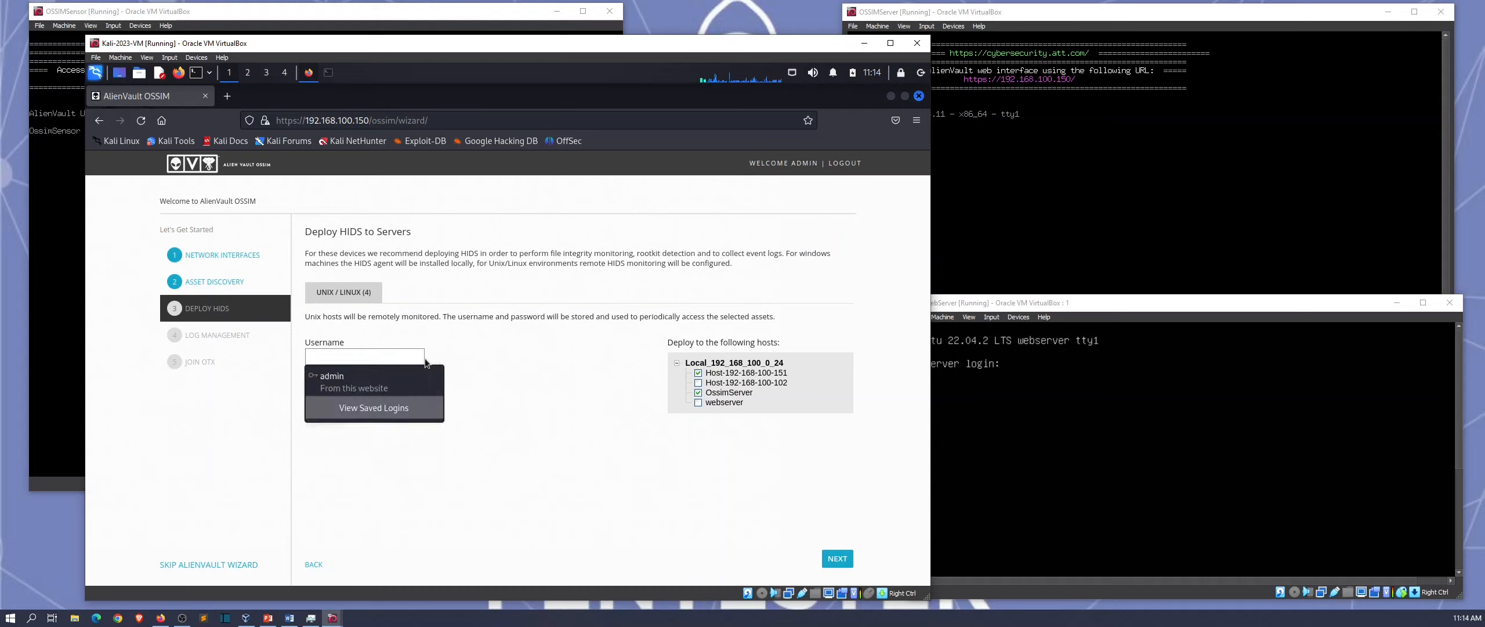
{"action": "left_click", "coordinate": [413, 358]}
{"action": "type", "text": "root"}
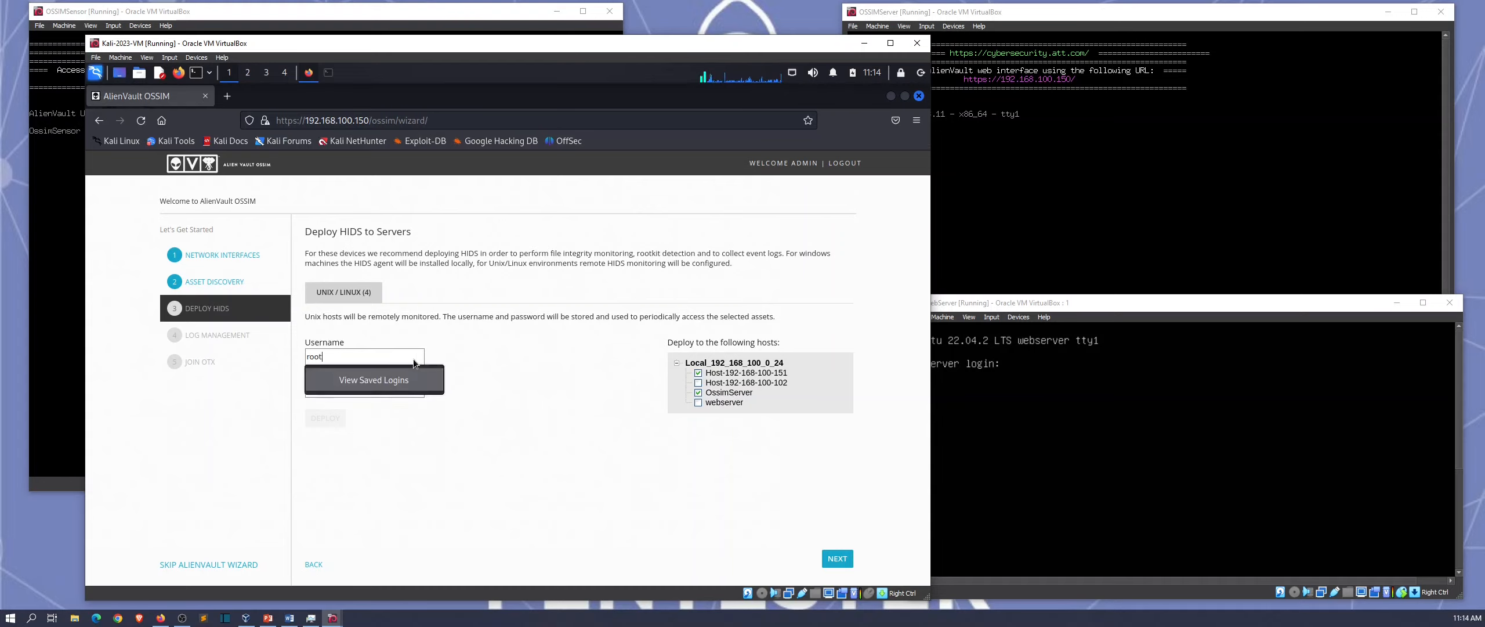
{"action": "key", "text": "Tab"}
{"action": "type", "text": "********"}
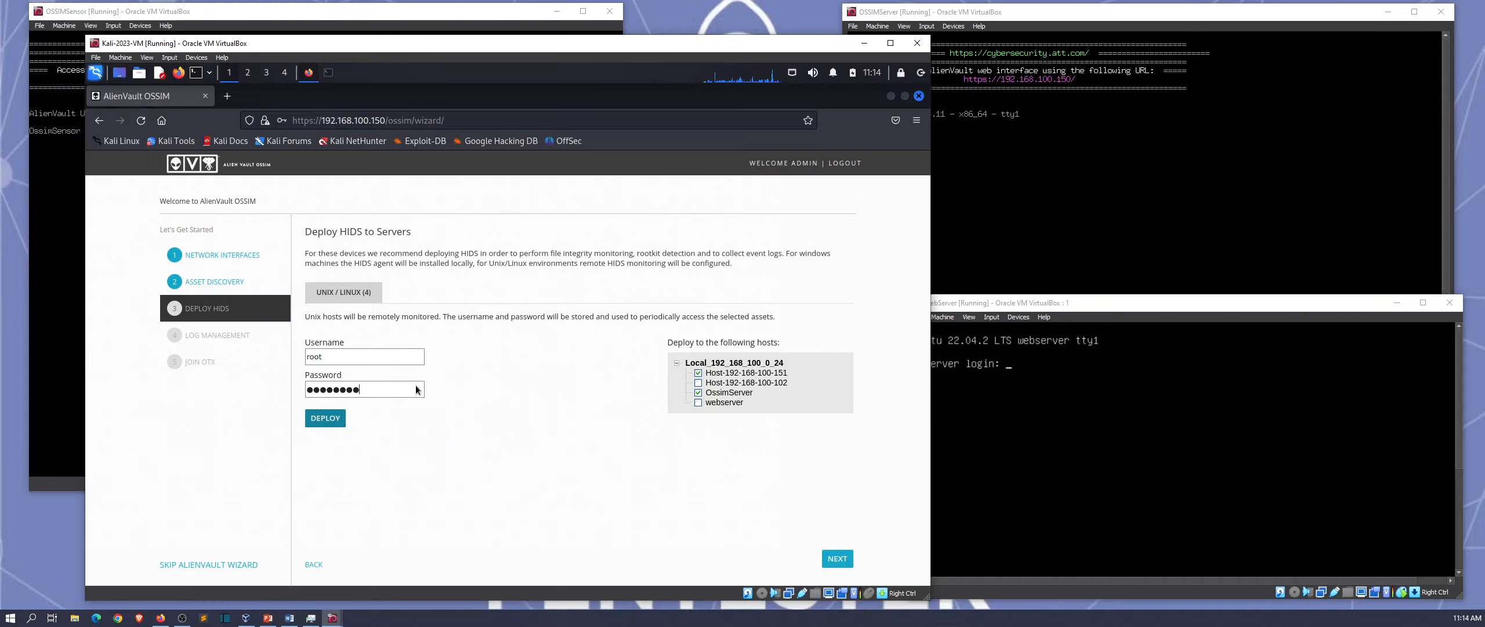
{"action": "left_click", "coordinate": [346, 427]}
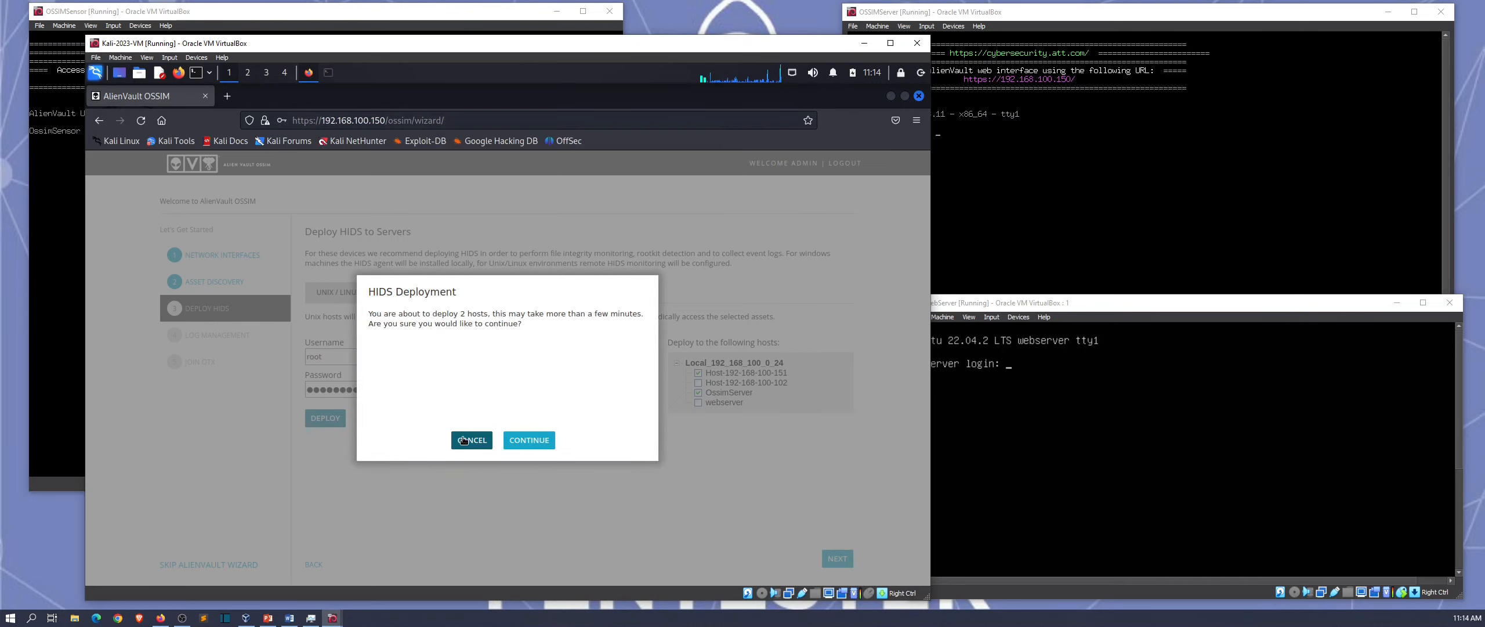
{"action": "left_click", "coordinate": [525, 444]}
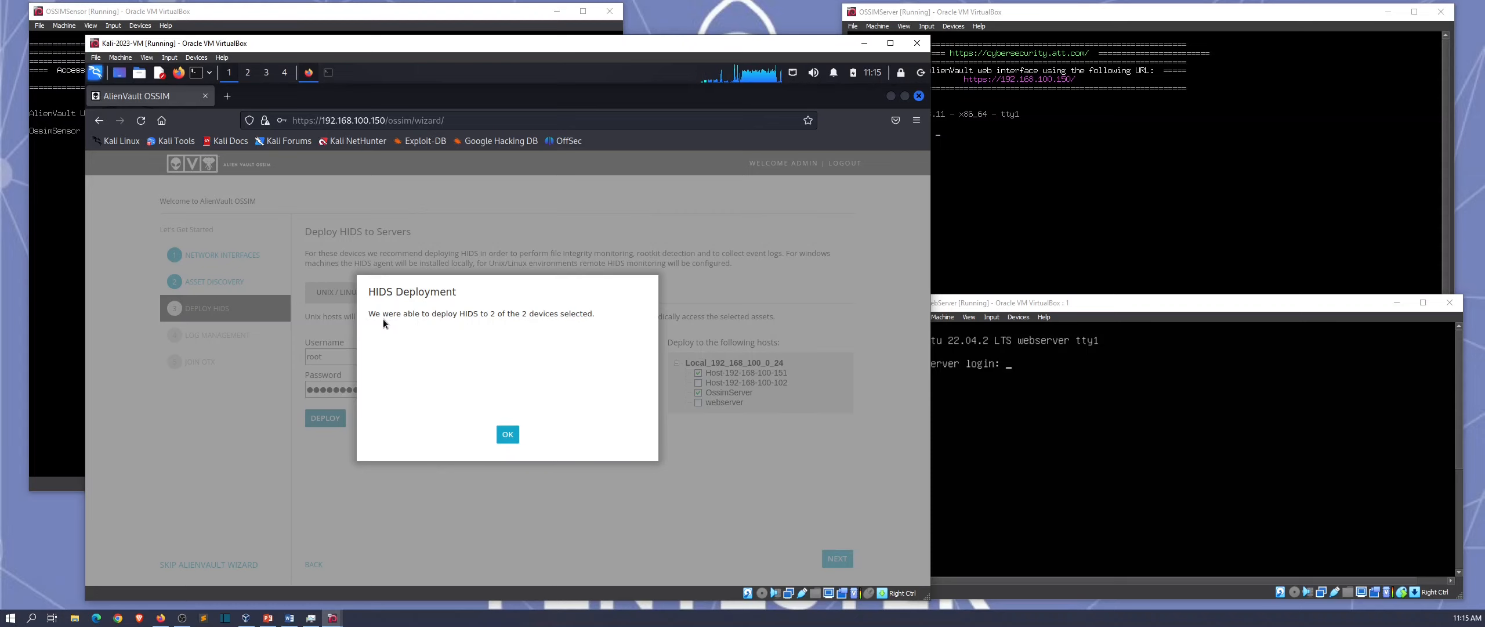
{"action": "left_click", "coordinate": [508, 433]}
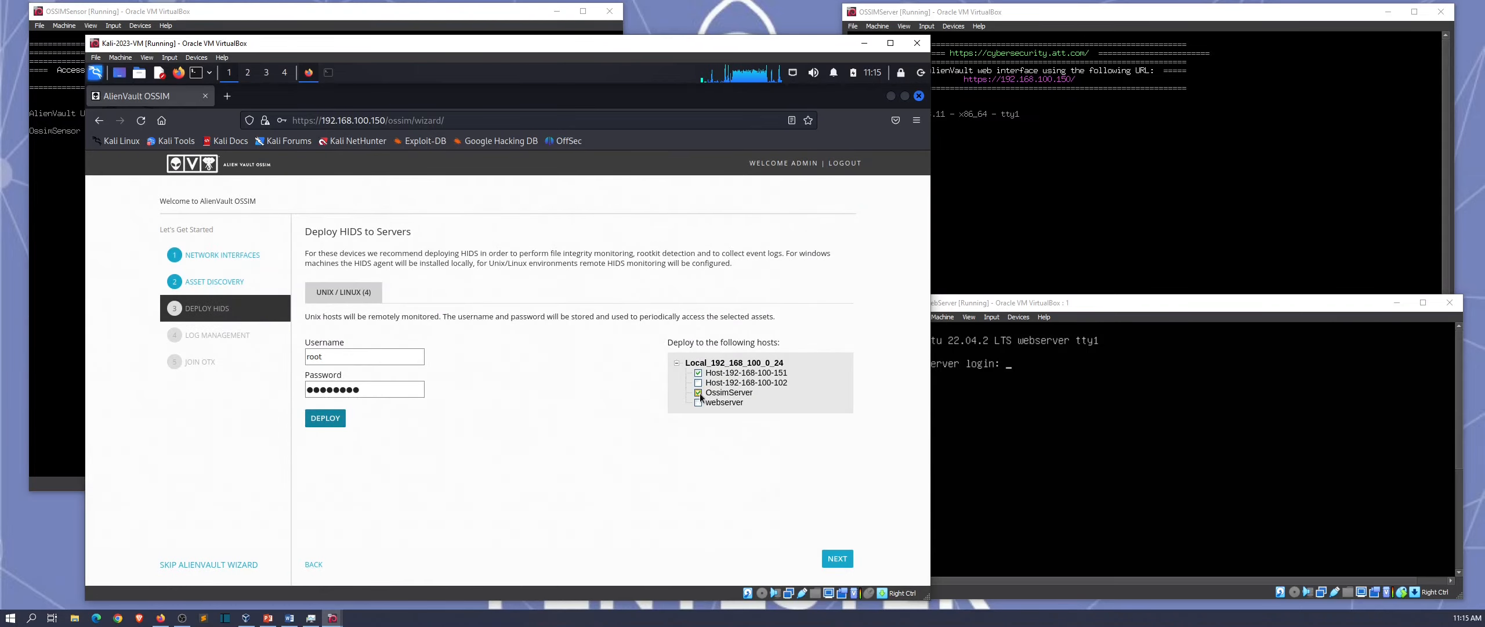
Step: Deploy HIDS to webserver with the webserver's own username and password, then continue to Log Management
{"action": "left_click", "coordinate": [699, 402]}
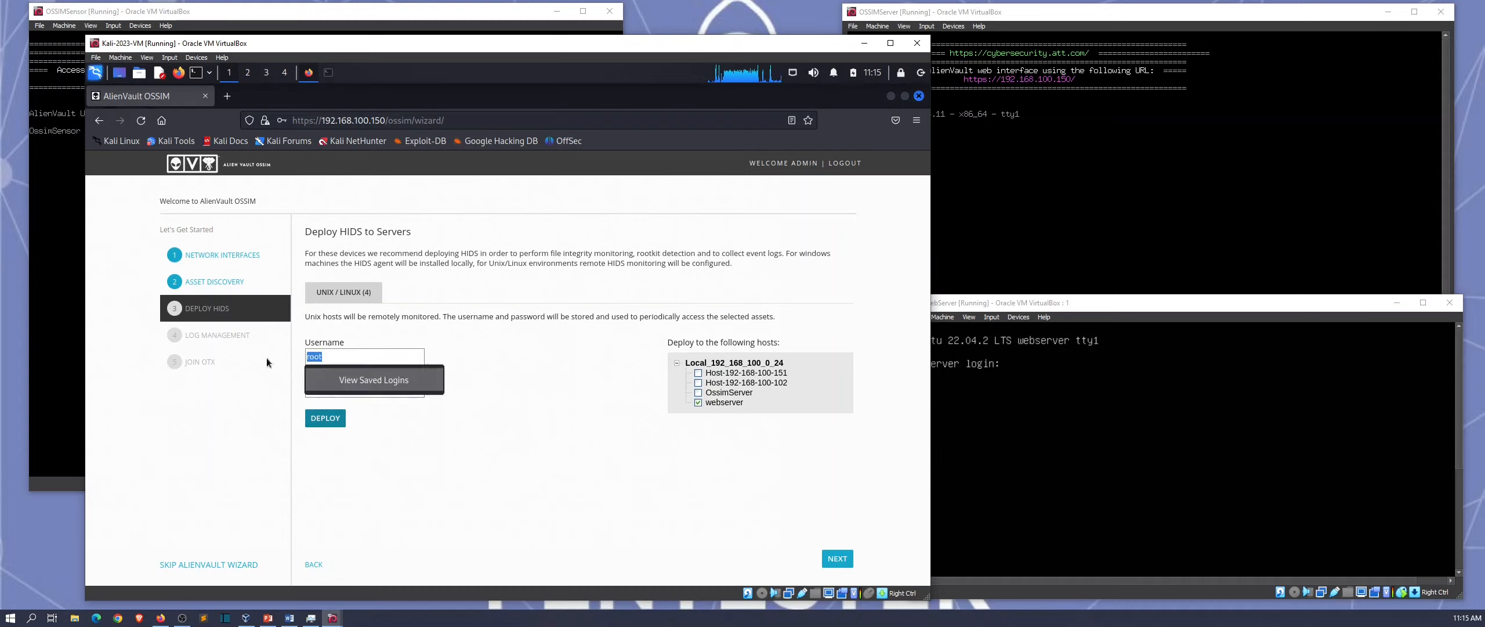
{"action": "type", "text": "patrick"}
{"action": "key", "text": "Tab"}
{"action": "type", "text": "password"}
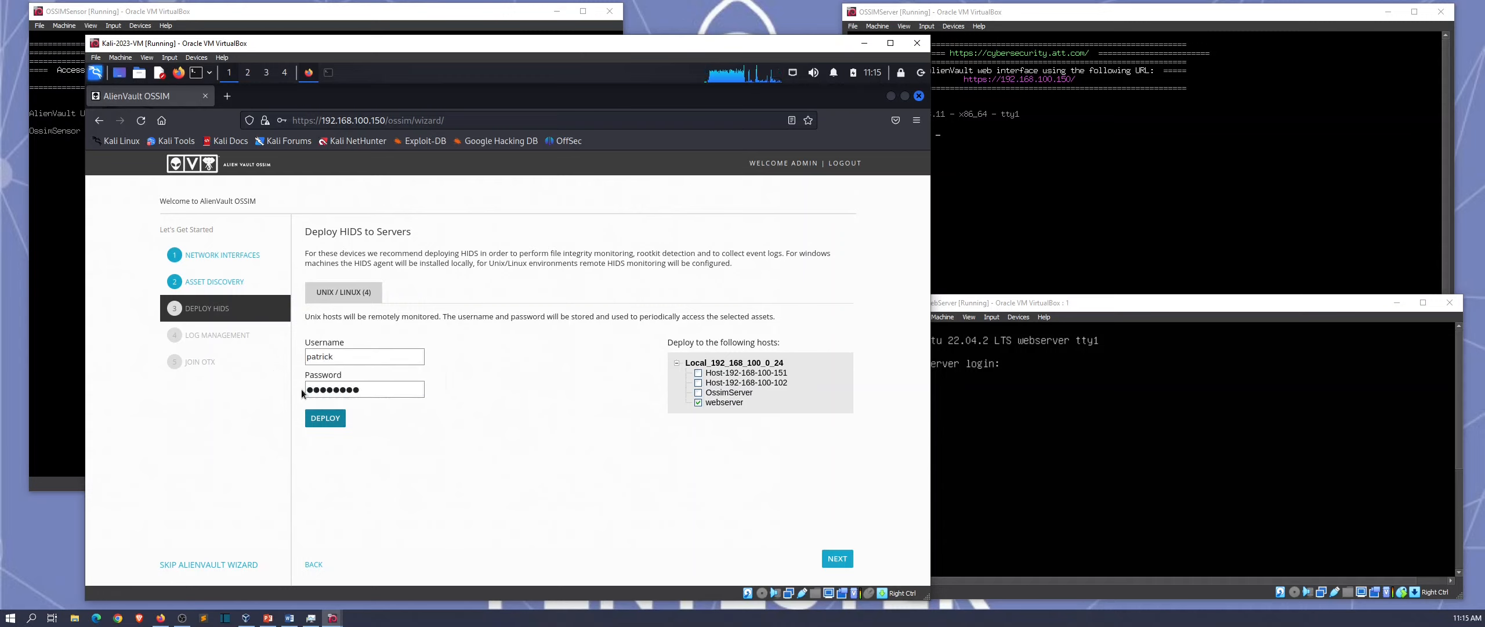
{"action": "left_click", "coordinate": [325, 417]}
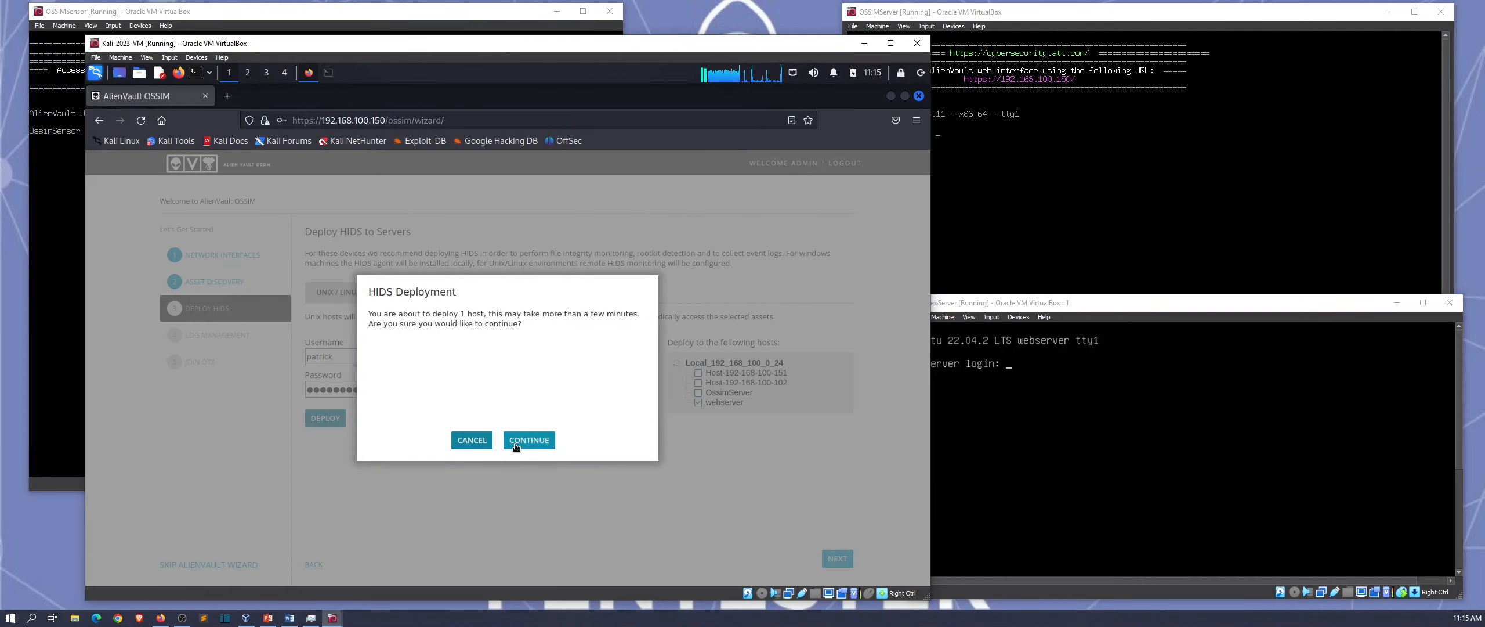
{"action": "left_click", "coordinate": [537, 436]}
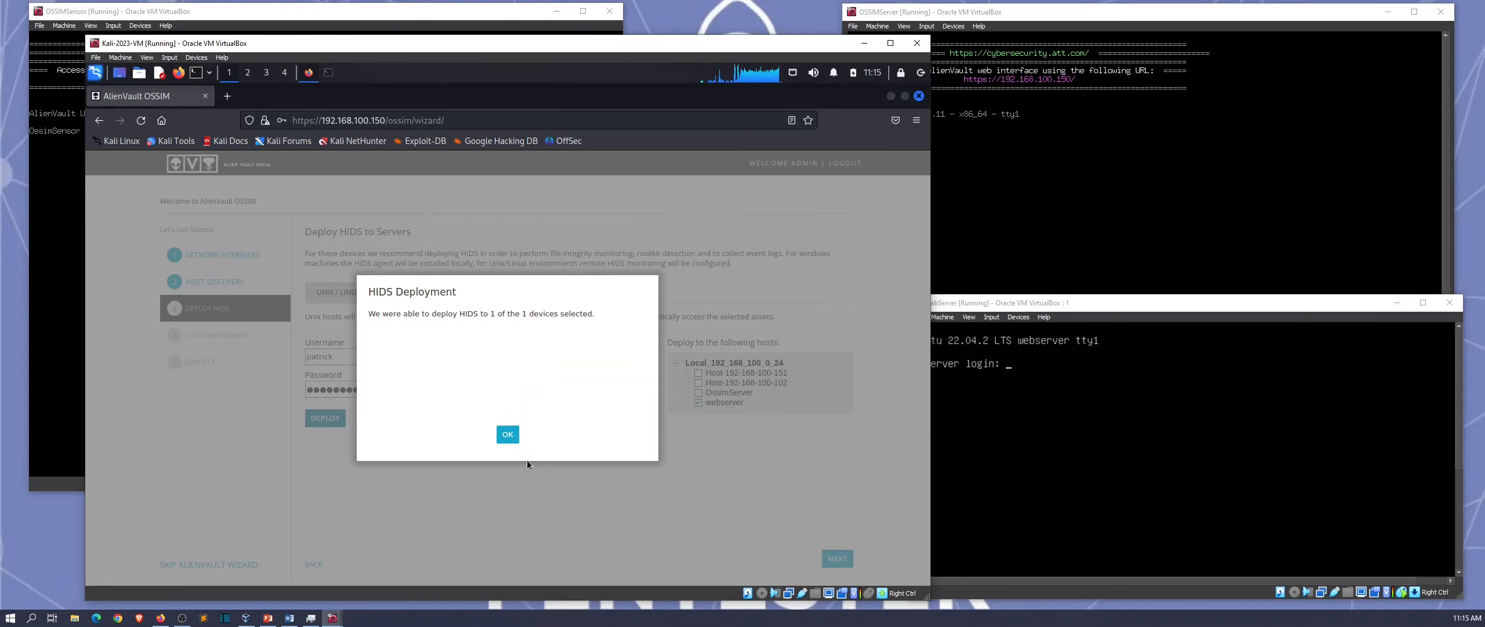
{"action": "left_click", "coordinate": [506, 435]}
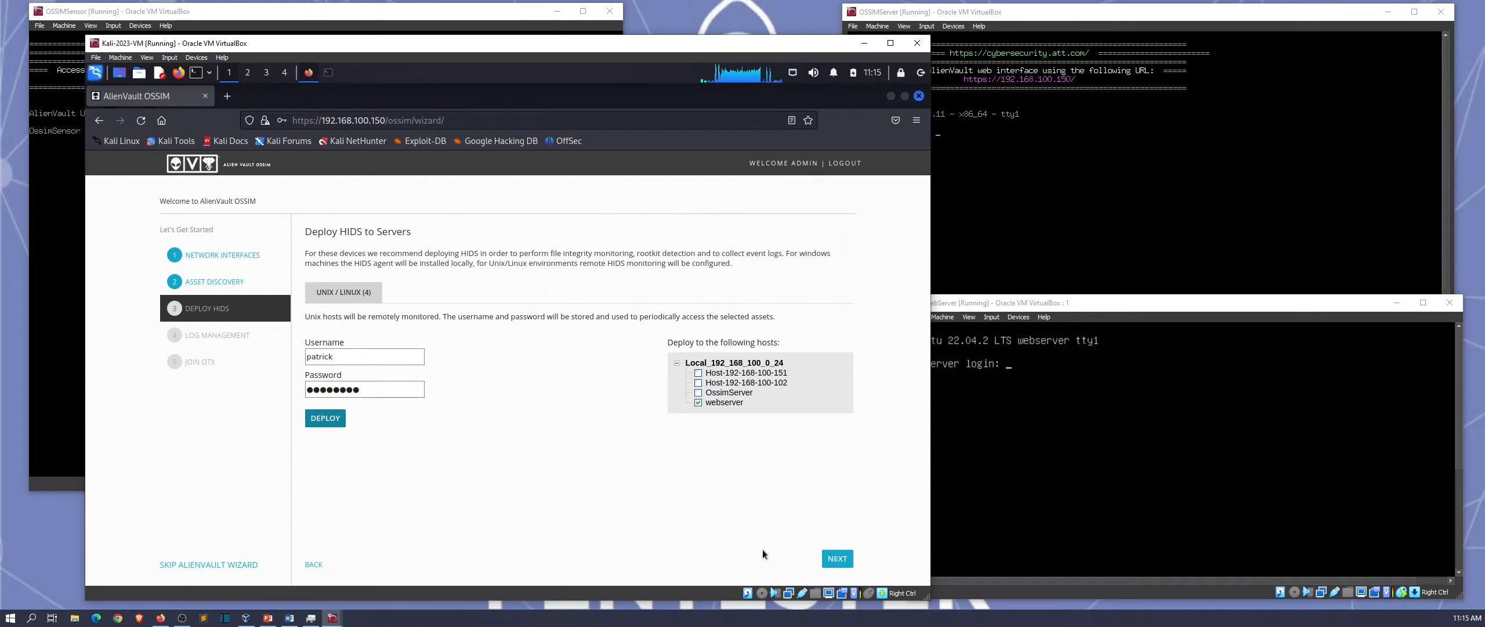
{"action": "left_click", "coordinate": [836, 559]}
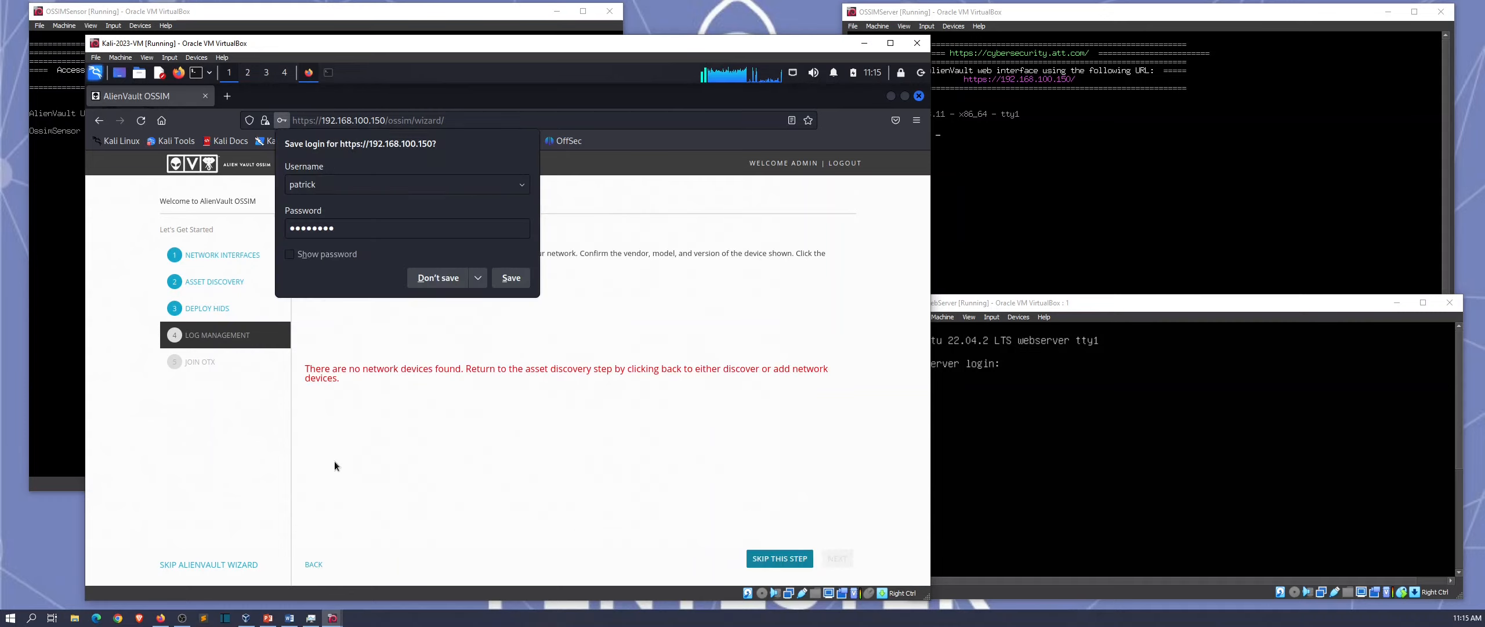
Step: Save the browser login, skip Log Management and OTX sign-up, and finish the wizard
{"action": "left_click", "coordinate": [522, 277]}
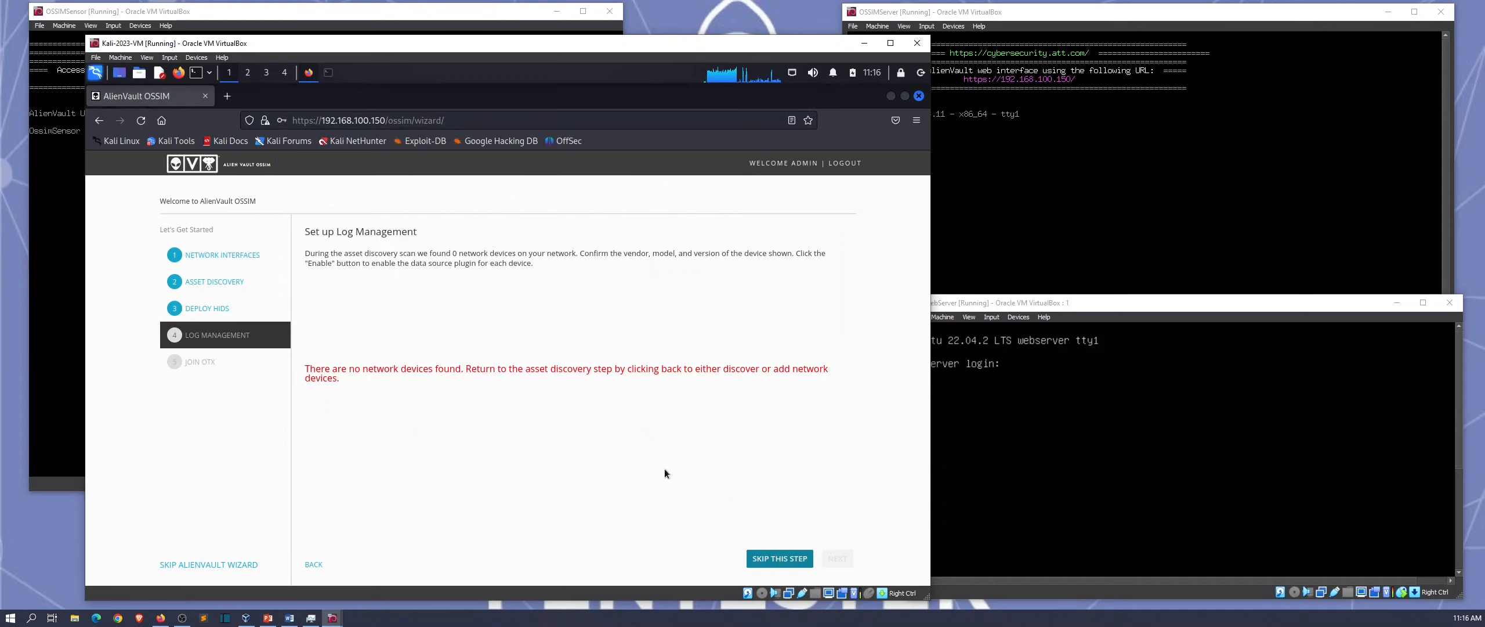
{"action": "left_click", "coordinate": [770, 555]}
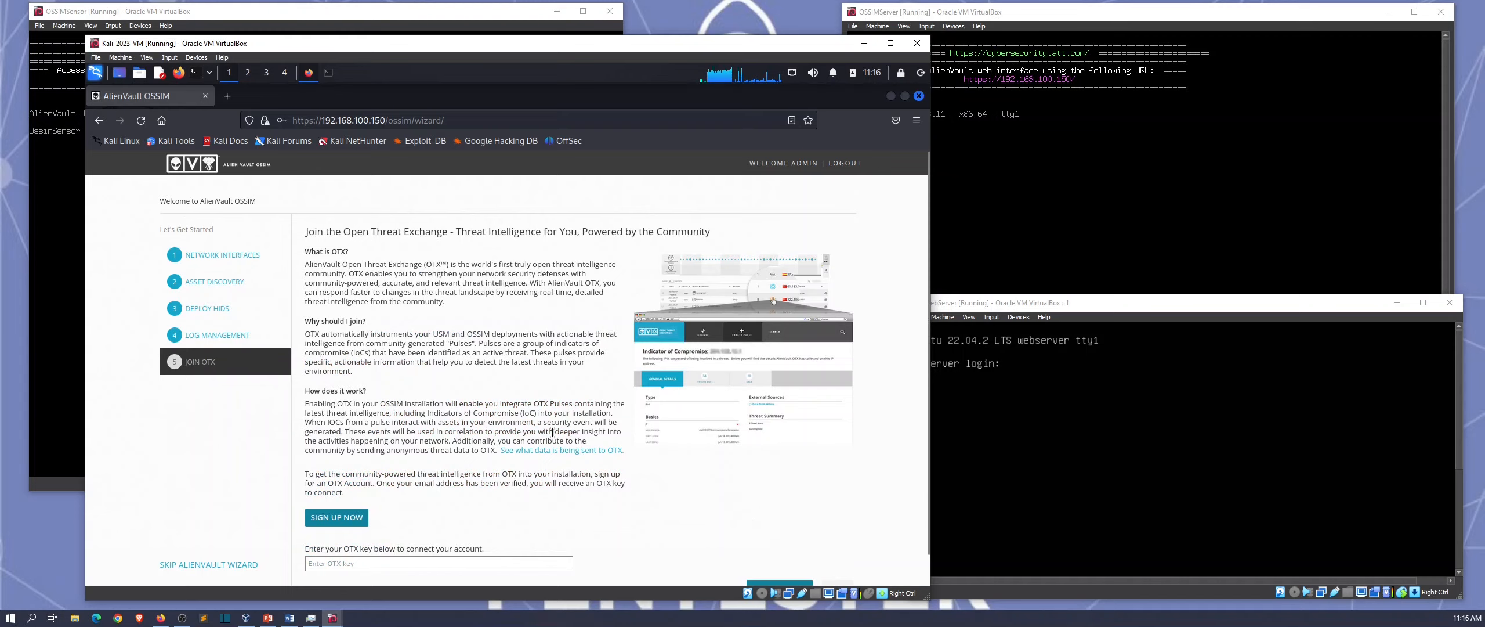
{"action": "scroll", "coordinate": [552, 432], "scroll_direction": "down", "scroll_amount": 1}
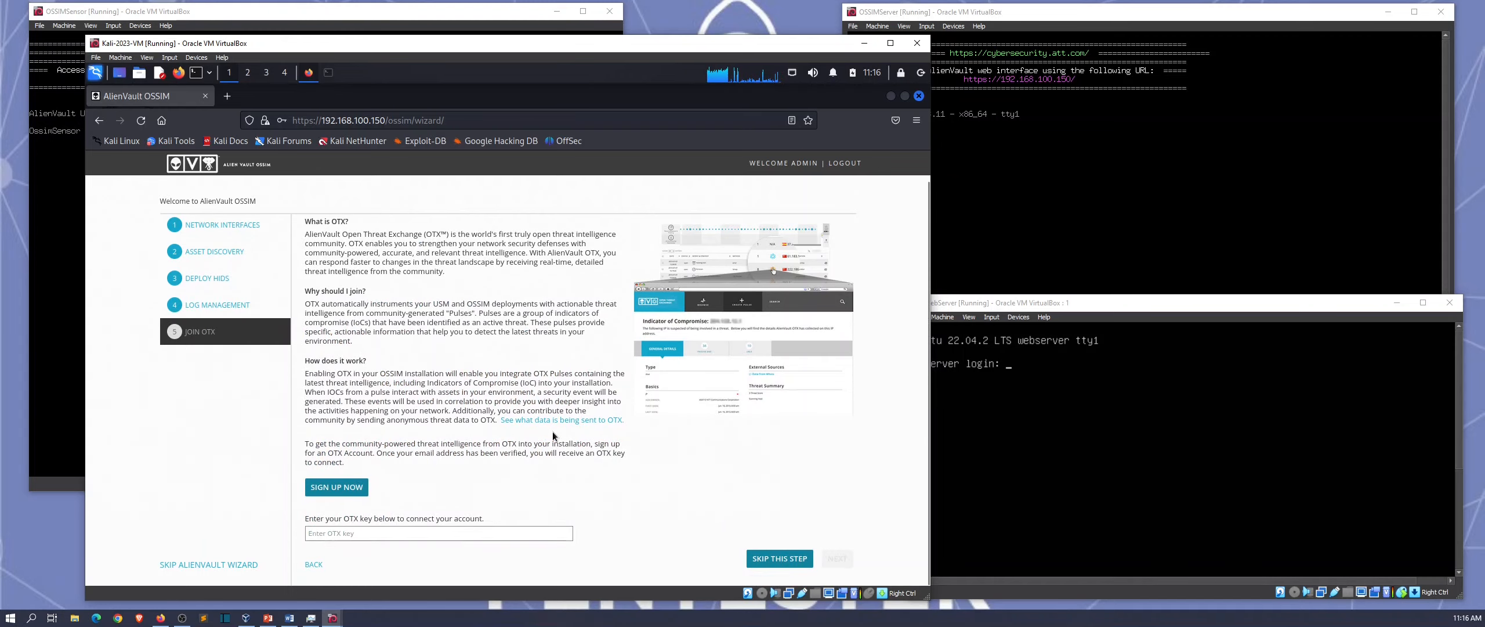
{"action": "scroll", "coordinate": [472, 444], "scroll_direction": "up", "scroll_amount": 1}
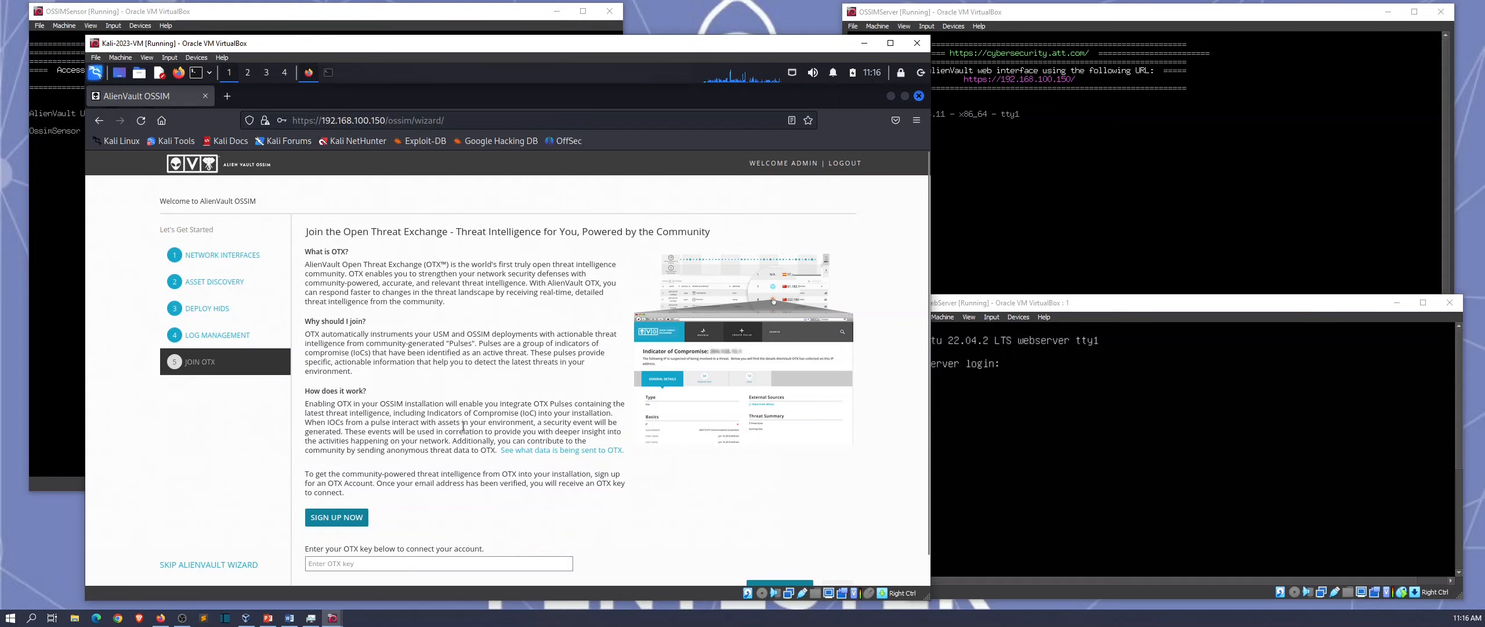
{"action": "scroll", "coordinate": [460, 453], "scroll_direction": "down", "scroll_amount": 1}
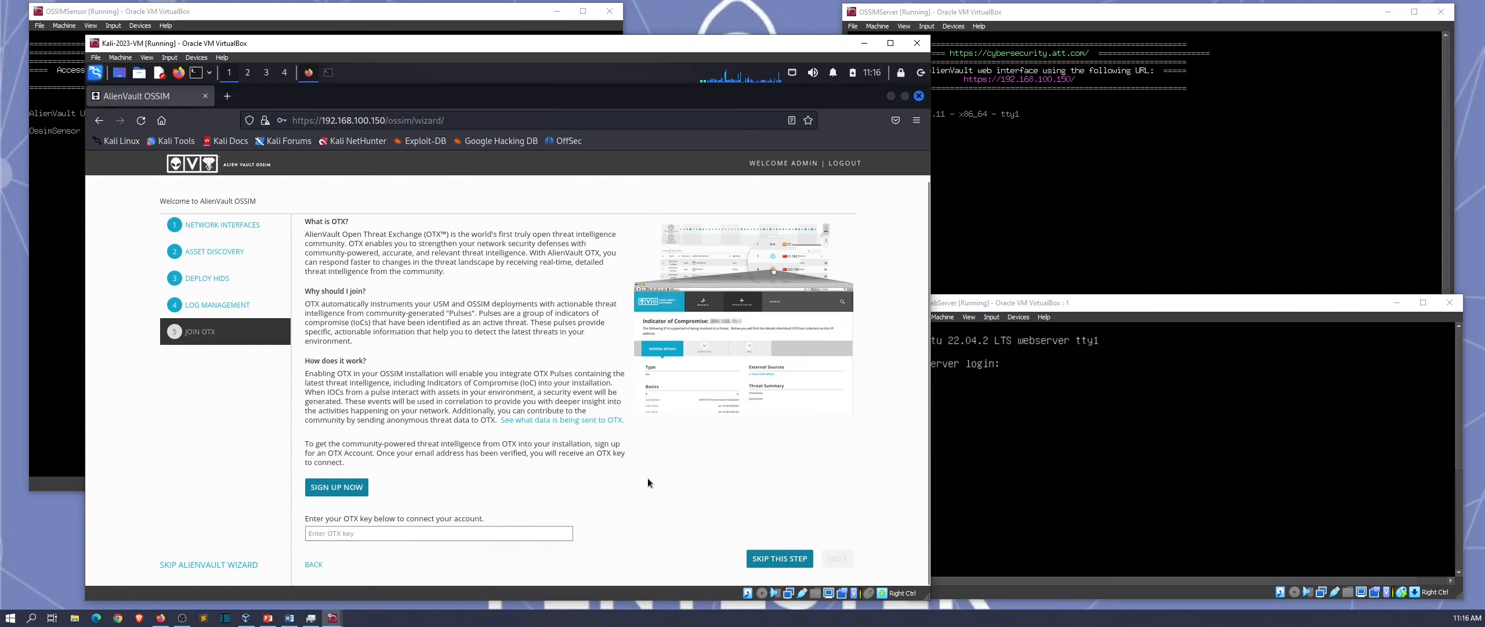
{"action": "left_click", "coordinate": [765, 559]}
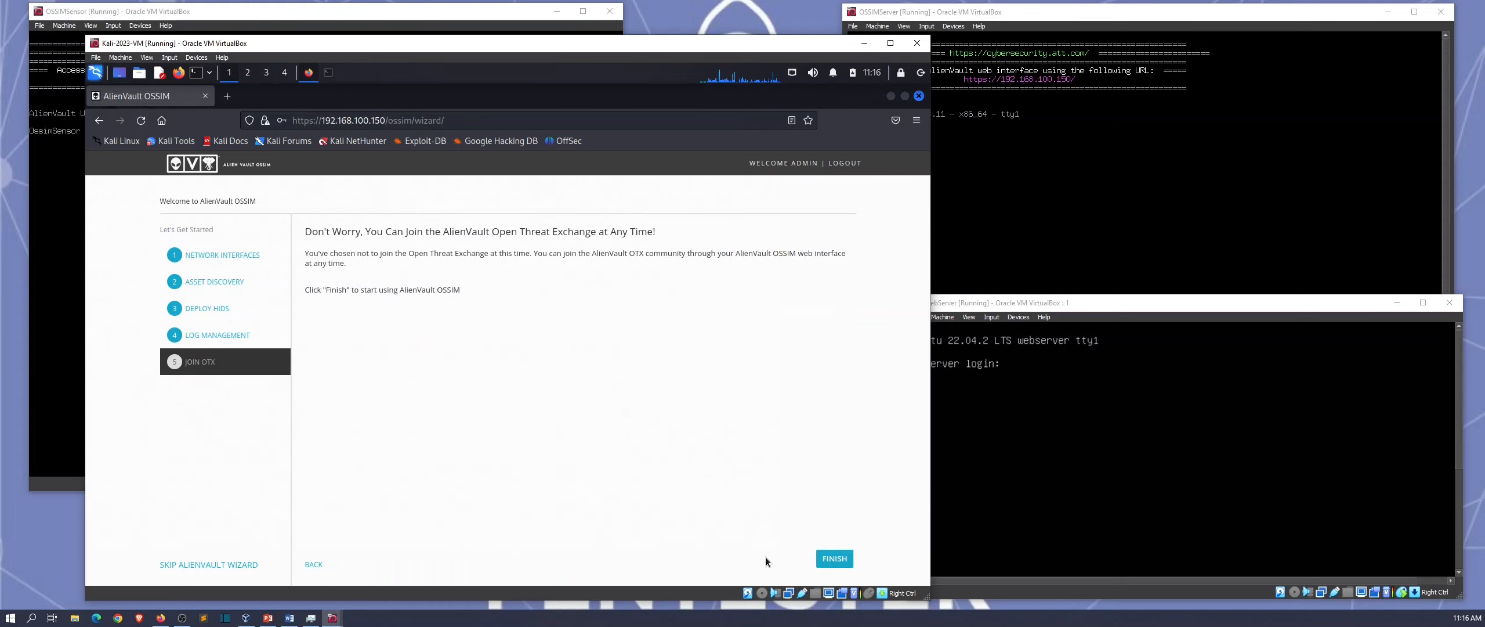
{"action": "left_click", "coordinate": [830, 559]}
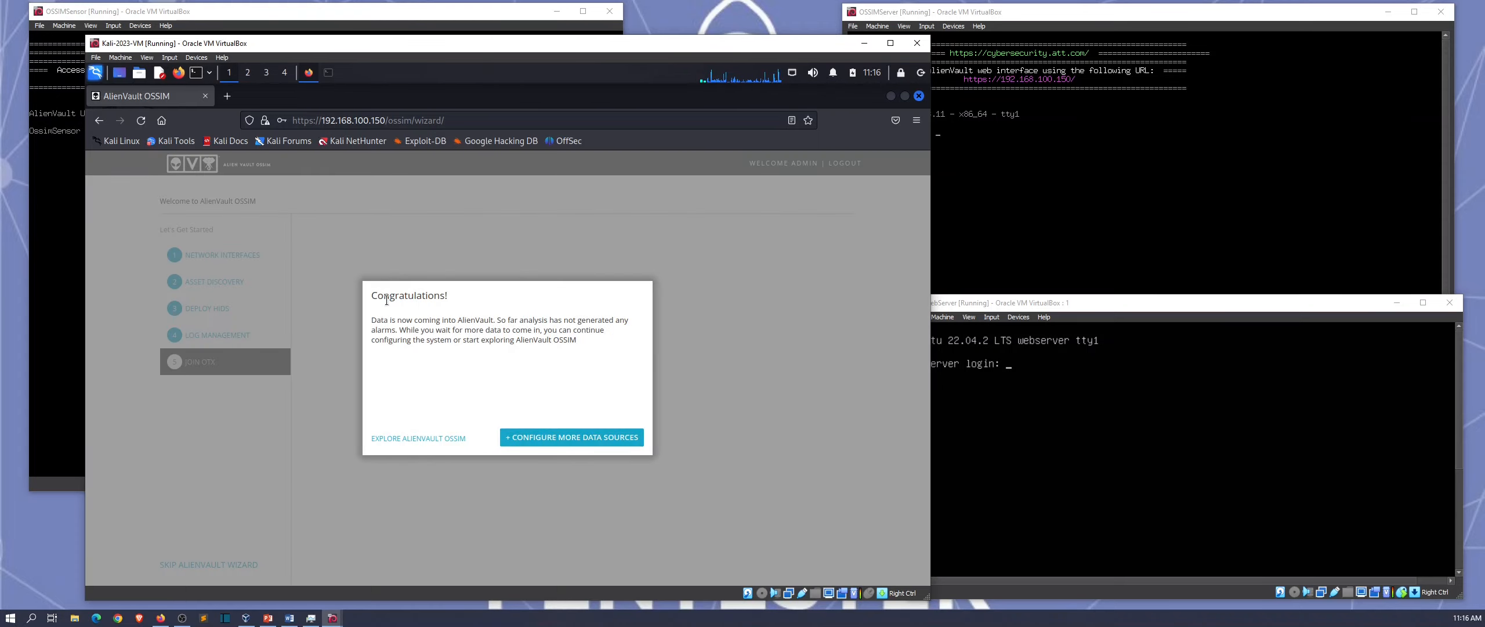
Step: Choose Explore AlienVault OSSIM to open the Executive dashboard's SIEM event charts
{"action": "mouse_move", "coordinate": [378, 296]}
{"action": "left_mouse_down"}
{"action": "mouse_move", "coordinate": [406, 297]}
{"action": "mouse_move", "coordinate": [372, 297]}
{"action": "left_mouse_up"}
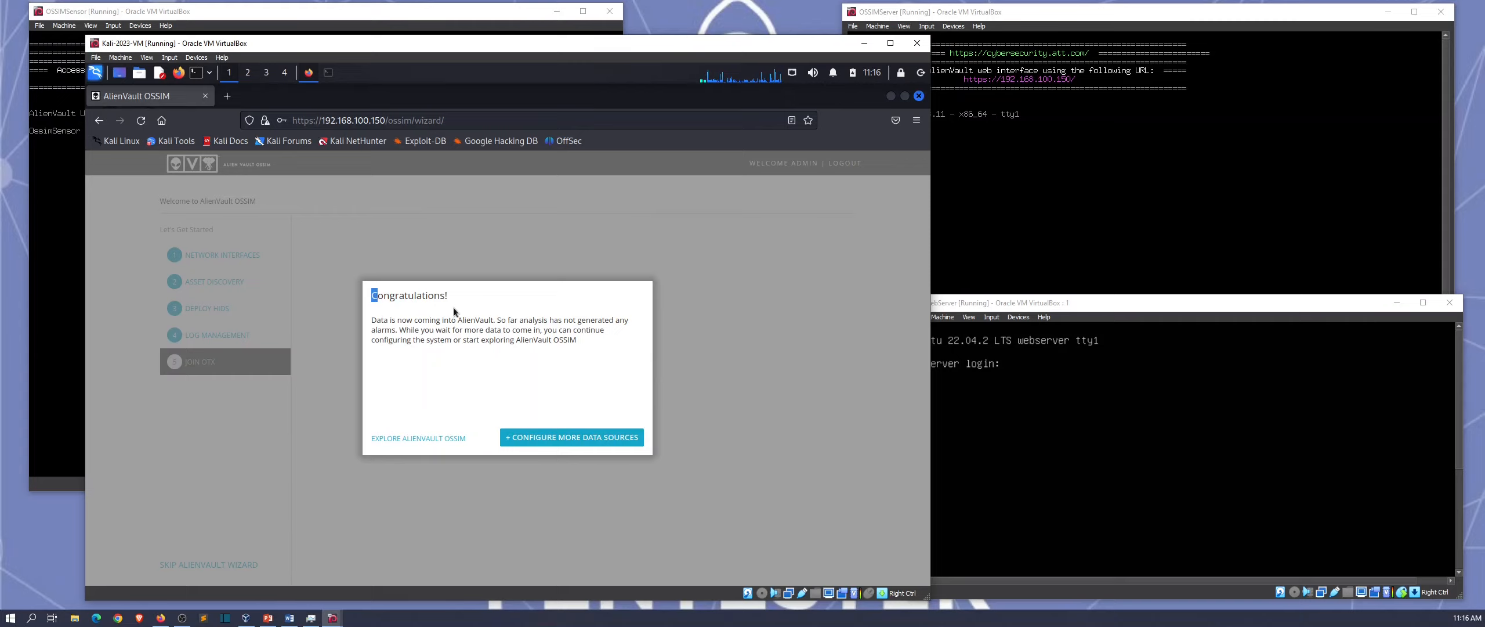
{"action": "left_click", "coordinate": [414, 438]}
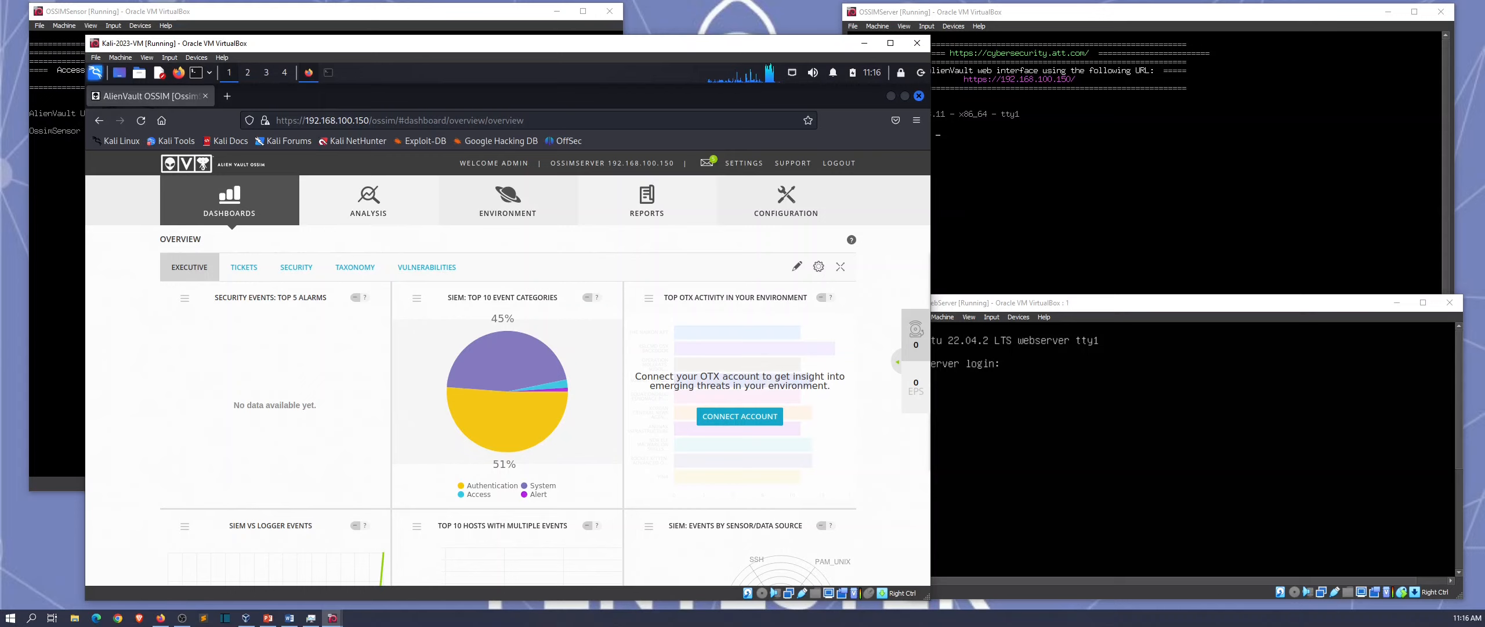
{"action": "mouse_move", "coordinate": [494, 403]}
{"action": "scroll", "coordinate": [509, 444], "scroll_direction": "down", "scroll_amount": 1}
{"action": "scroll", "coordinate": [508, 443], "scroll_direction": "up", "scroll_amount": 1}
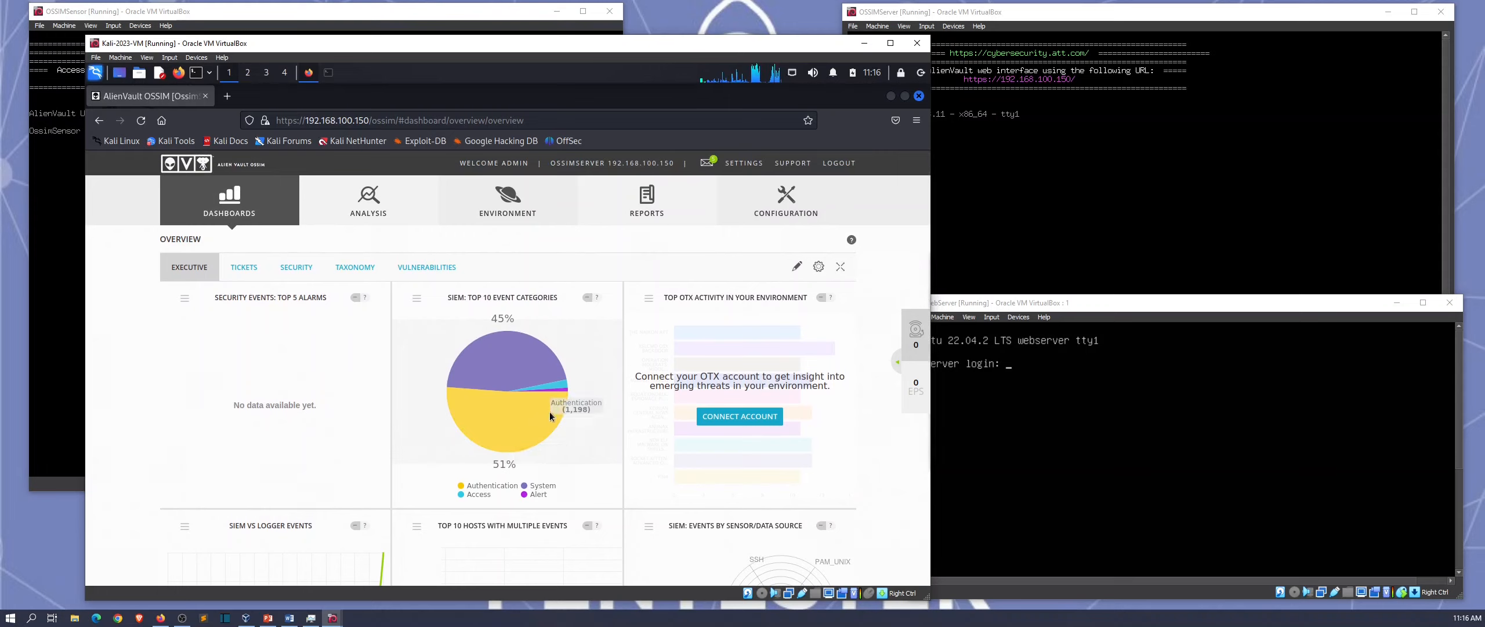
{"action": "mouse_move", "coordinate": [752, 195]}
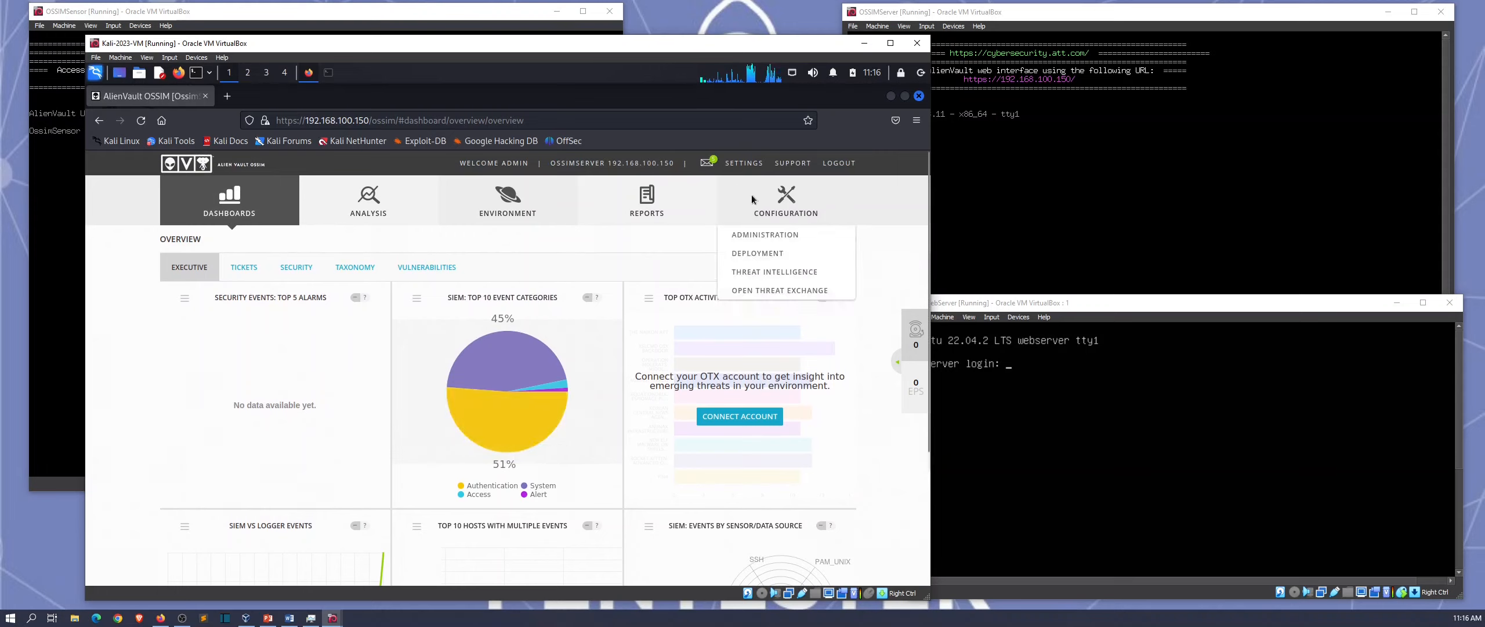
Step: Open Configuration > Deployment's Sensors list, which flags sensor 192.168.100.151 as unconfigured
{"action": "left_click", "coordinate": [781, 255]}
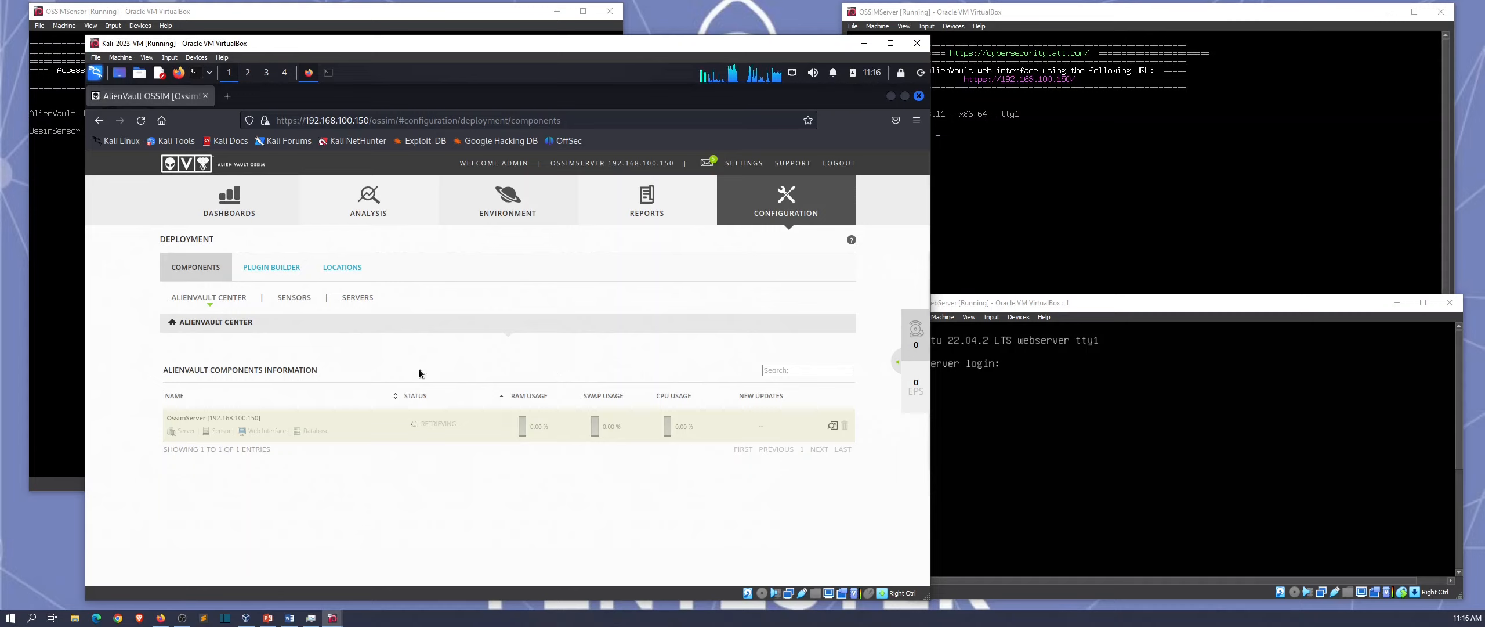
{"action": "left_click", "coordinate": [294, 296]}
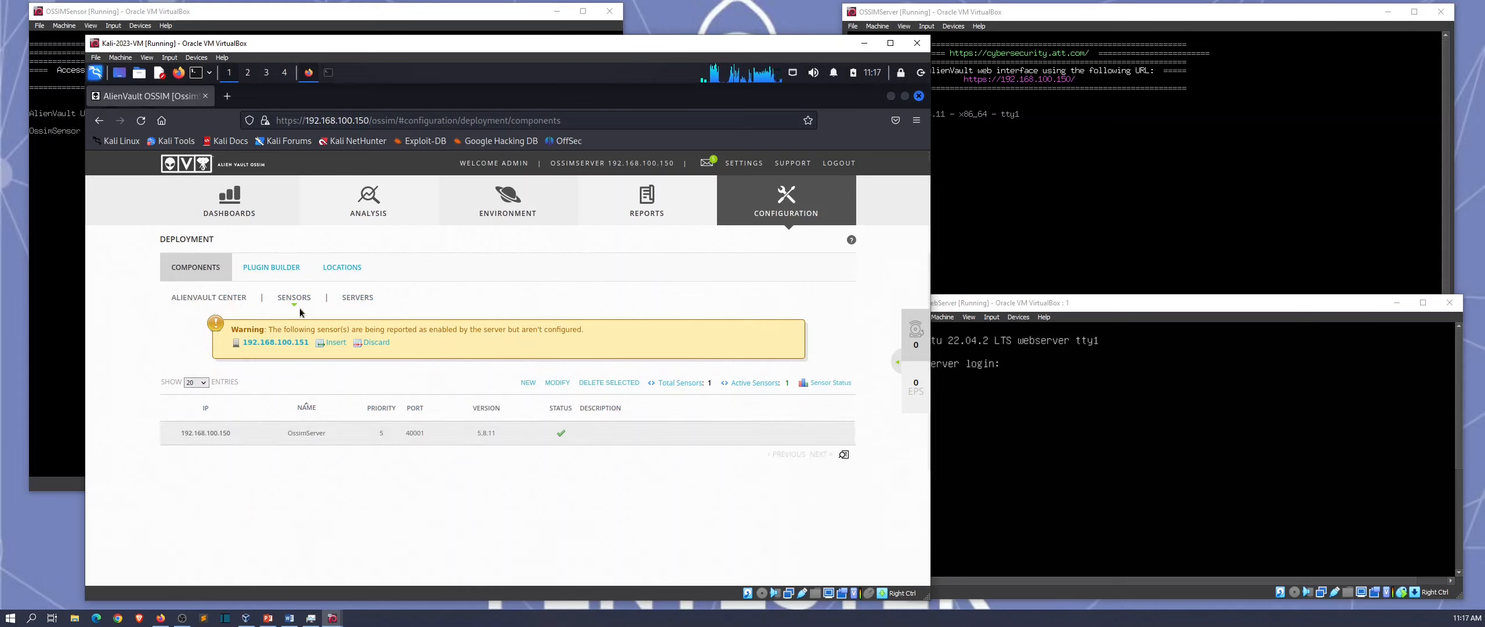
Step: Insert sensor 192.168.100.151 with its remote root password, save it, and decline saving the login
{"action": "left_click", "coordinate": [333, 344]}
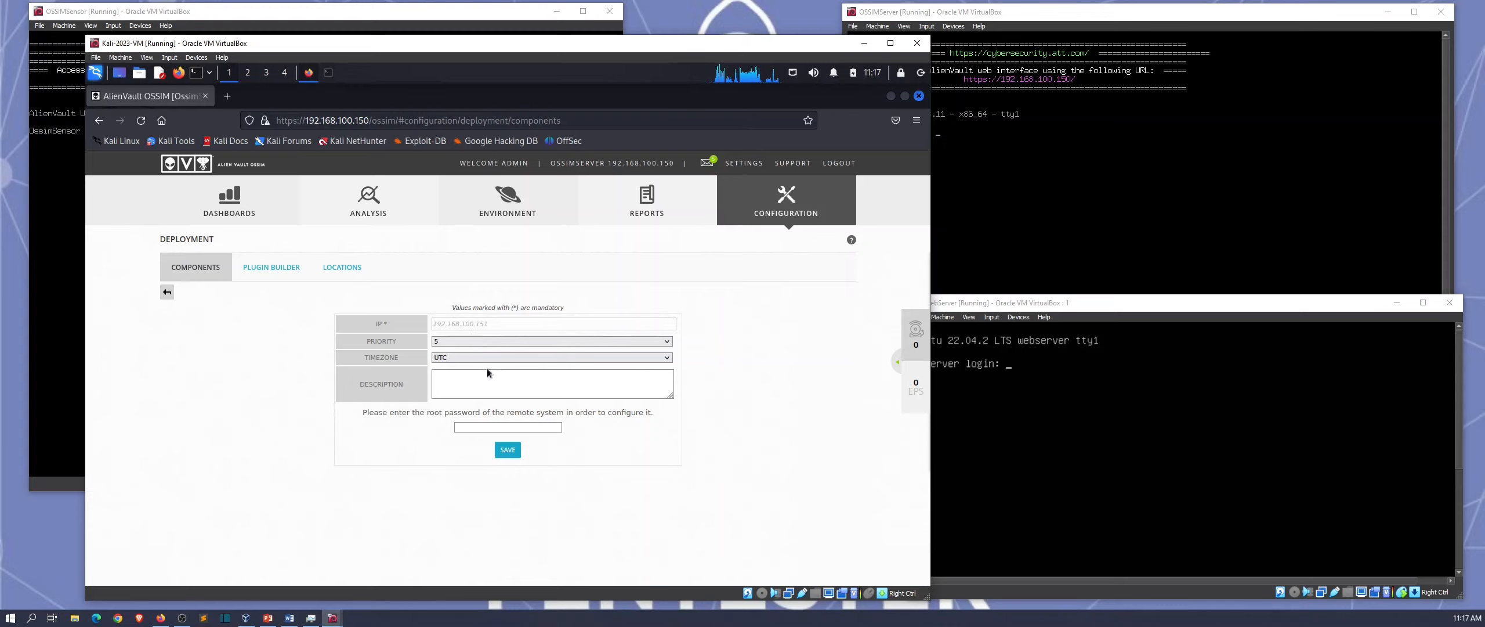
{"action": "left_click", "coordinate": [506, 428]}
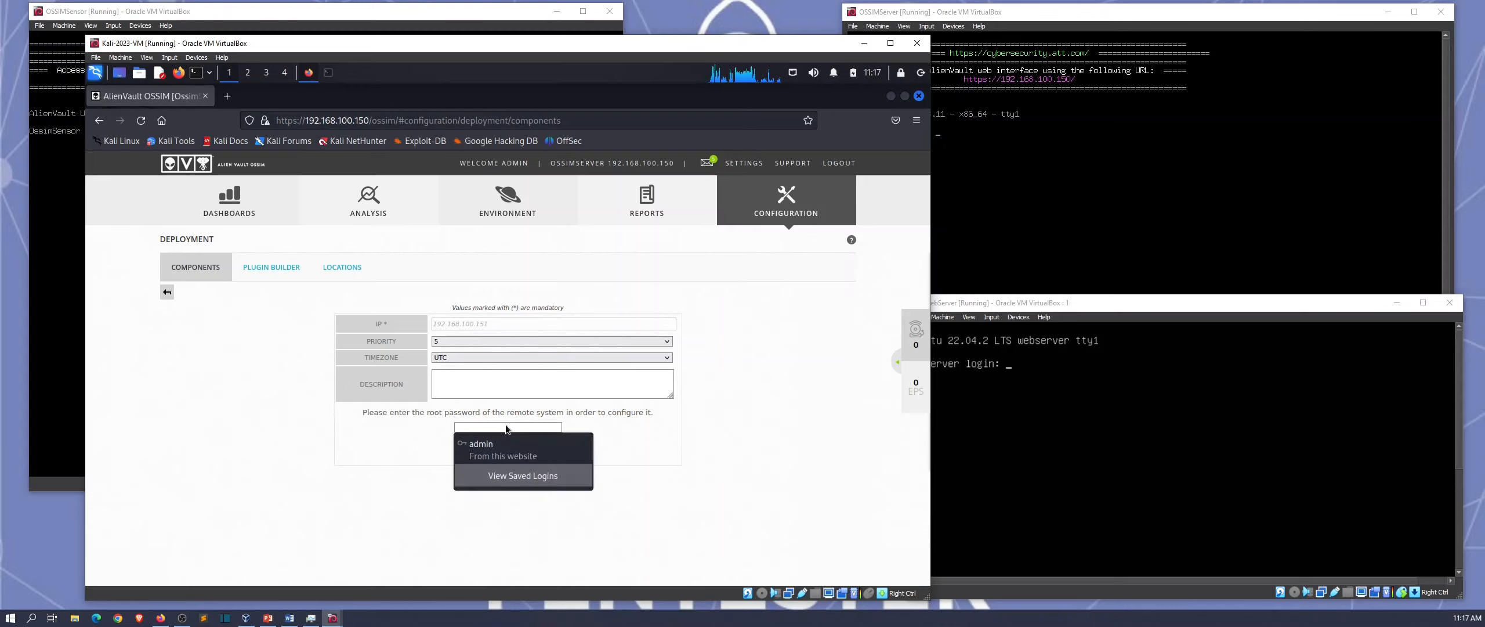
{"action": "type", "text": "••••••••"}
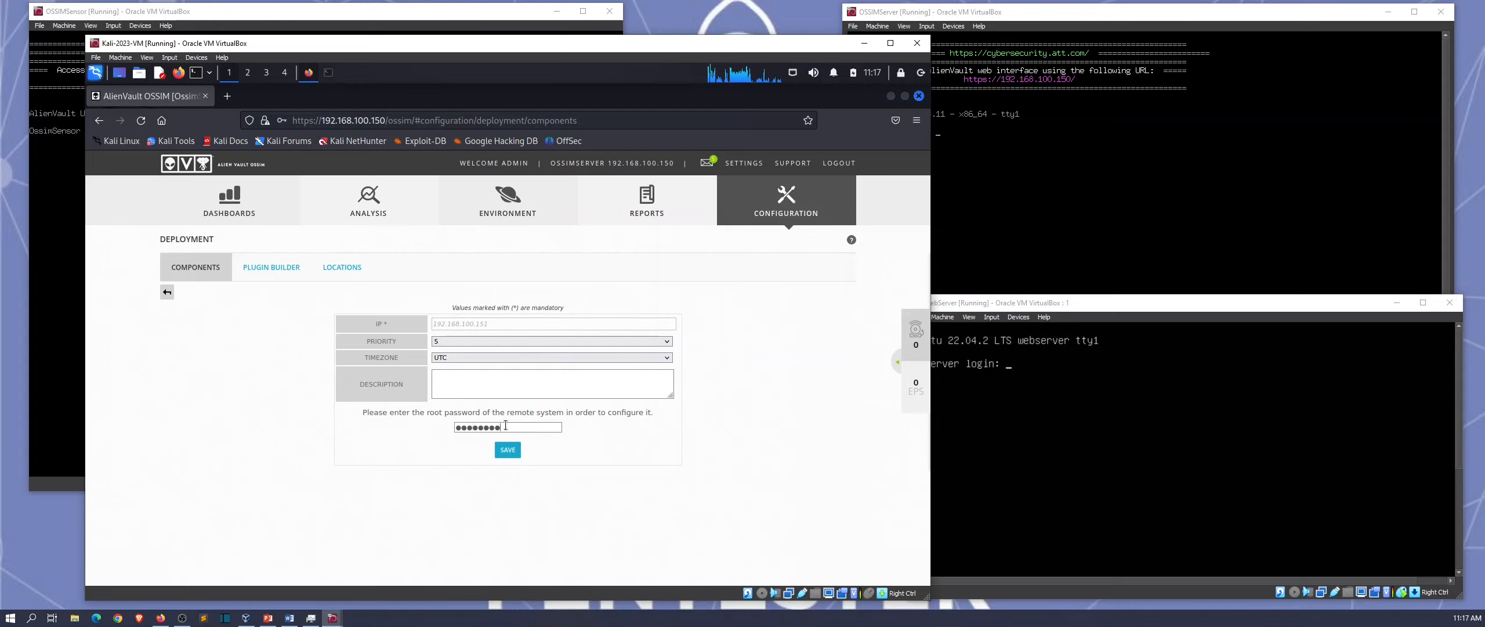
{"action": "left_click", "coordinate": [509, 450]}
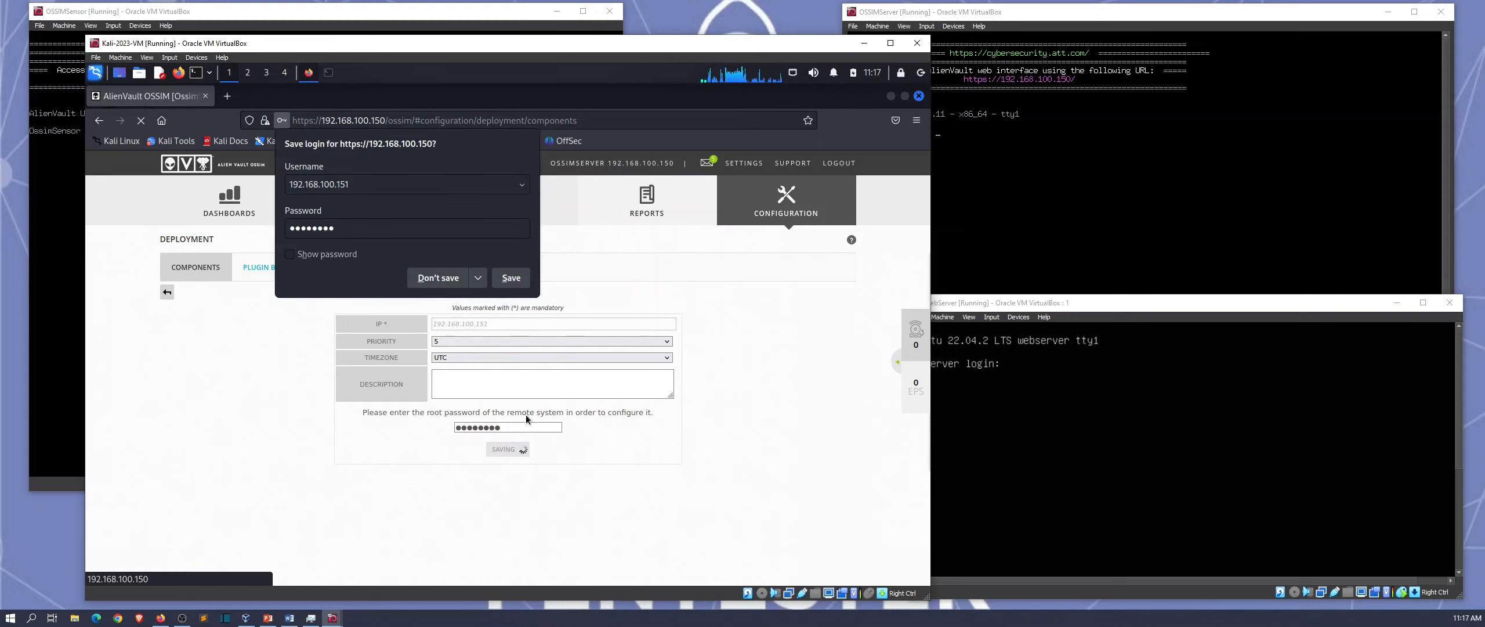
{"action": "left_click", "coordinate": [288, 371]}
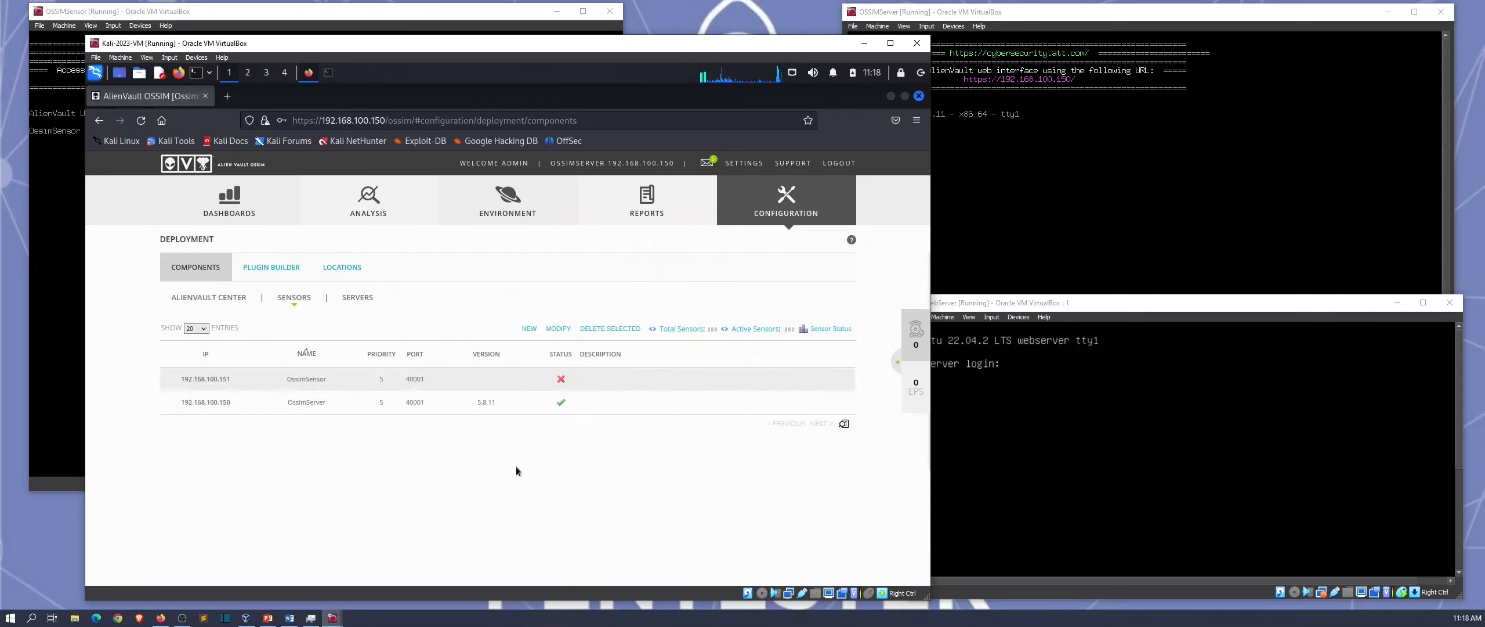
Step: View OssimServer (192.168.100.150) system details in AlienVault Center, reviewing status, network and version info
{"action": "left_click", "coordinate": [296, 401]}
{"action": "left_click", "coordinate": [229, 299]}
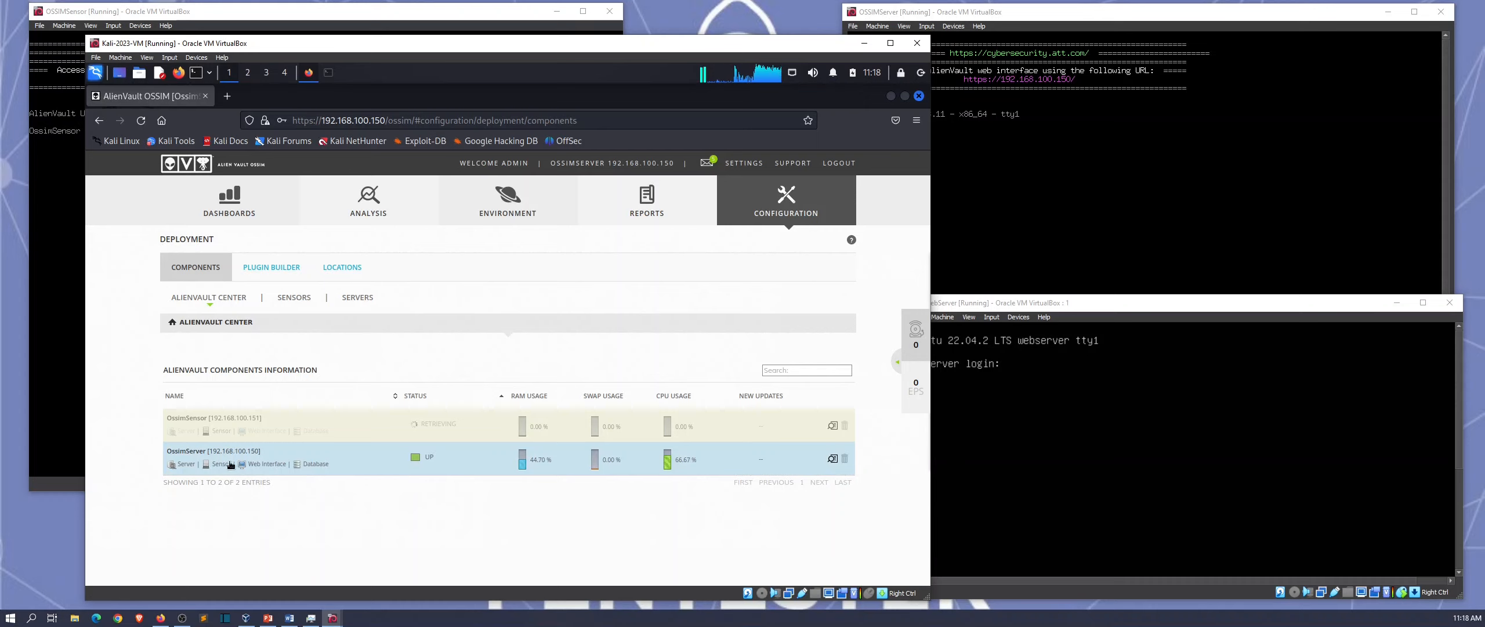
{"action": "left_click", "coordinate": [833, 460]}
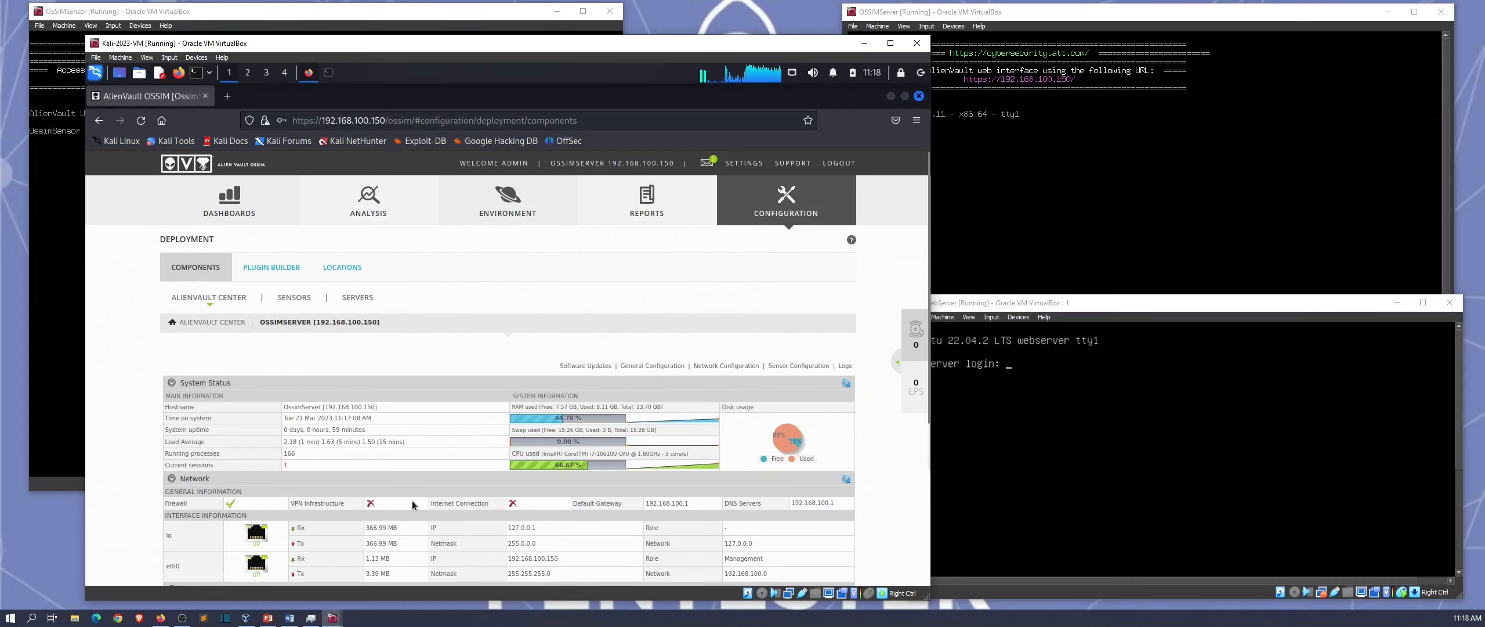
{"action": "scroll", "coordinate": [411, 500], "scroll_direction": "down", "scroll_amount": 3}
{"action": "scroll", "coordinate": [411, 500], "scroll_direction": "down", "scroll_amount": 2}
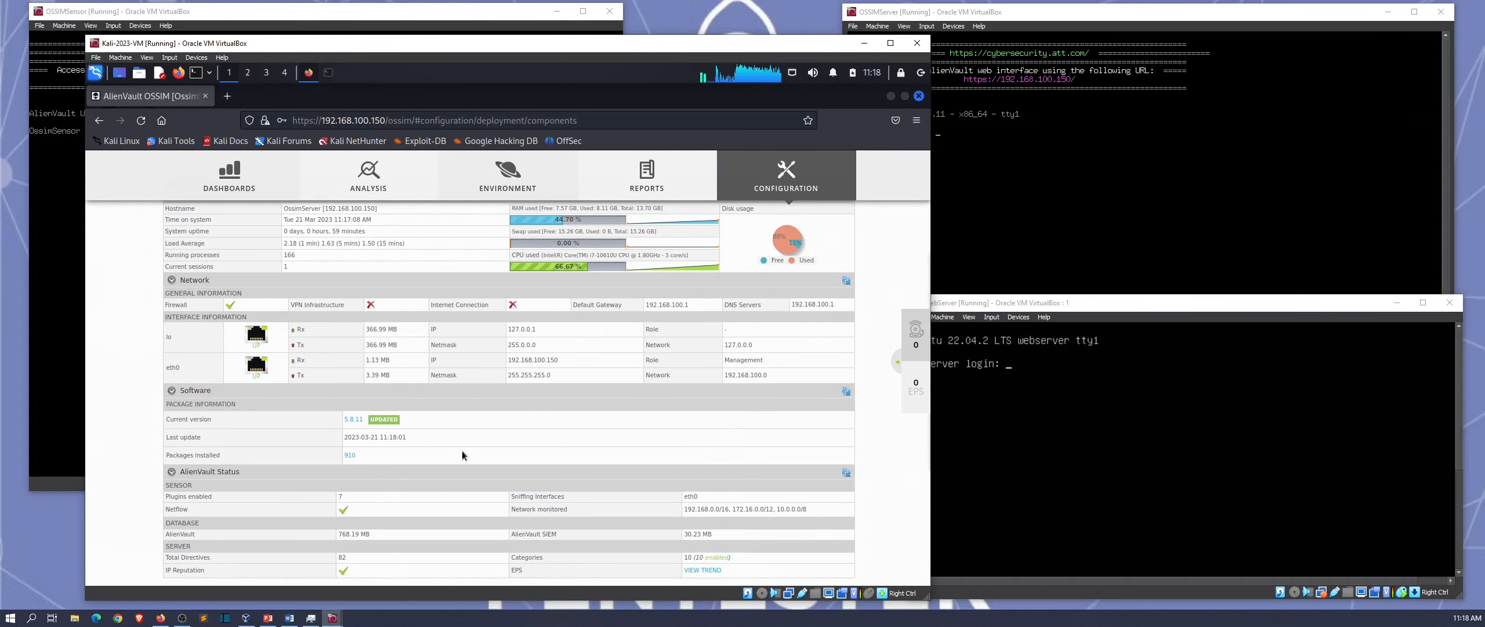
{"action": "scroll", "coordinate": [462, 450], "scroll_direction": "down", "scroll_amount": 1}
{"action": "scroll", "coordinate": [462, 451], "scroll_direction": "up", "scroll_amount": 3}
{"action": "scroll", "coordinate": [461, 459], "scroll_direction": "up", "scroll_amount": 2}
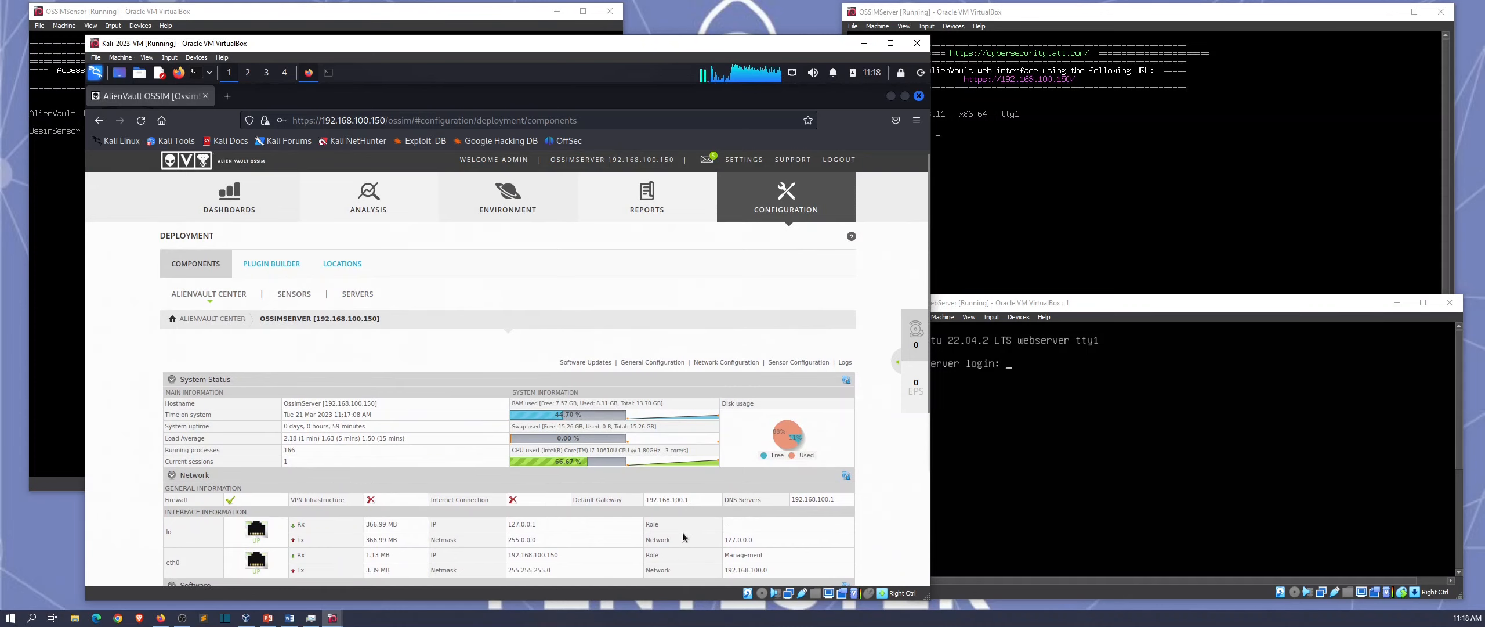
{"action": "scroll", "coordinate": [579, 543], "scroll_direction": "down", "scroll_amount": 3}
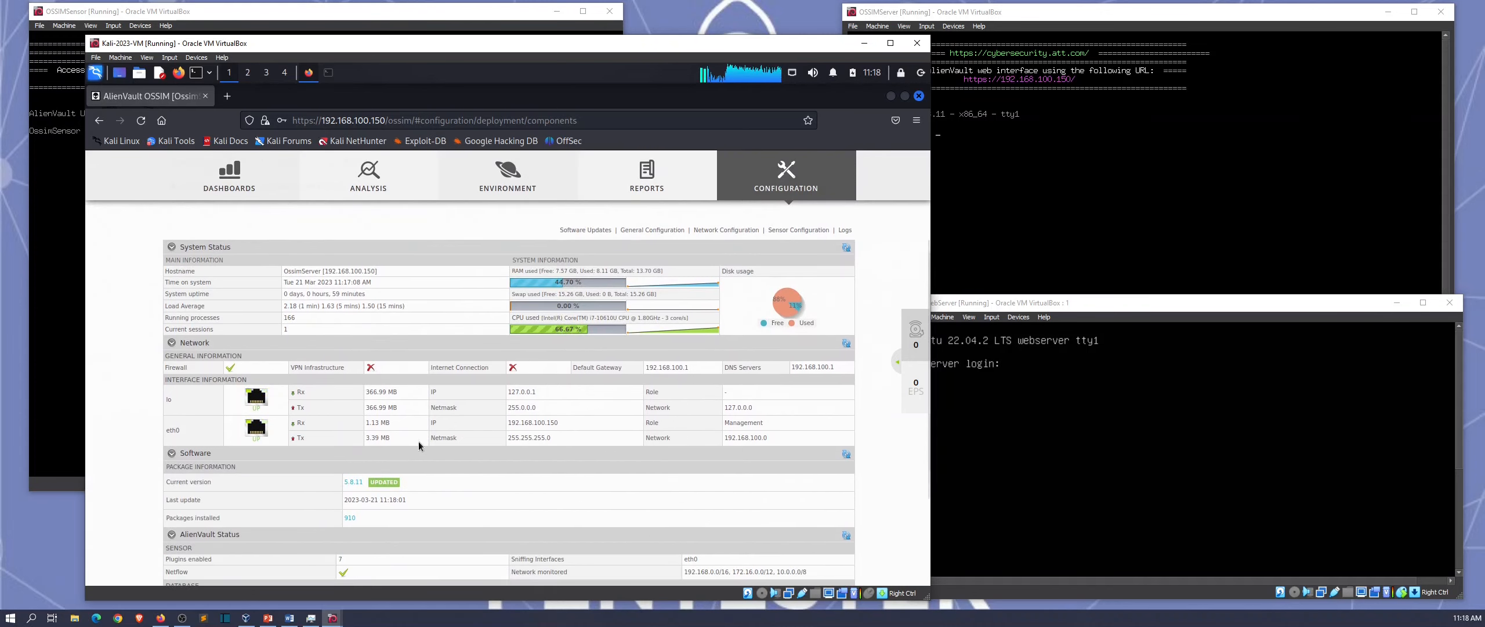
{"action": "scroll", "coordinate": [462, 449], "scroll_direction": "up", "scroll_amount": 1}
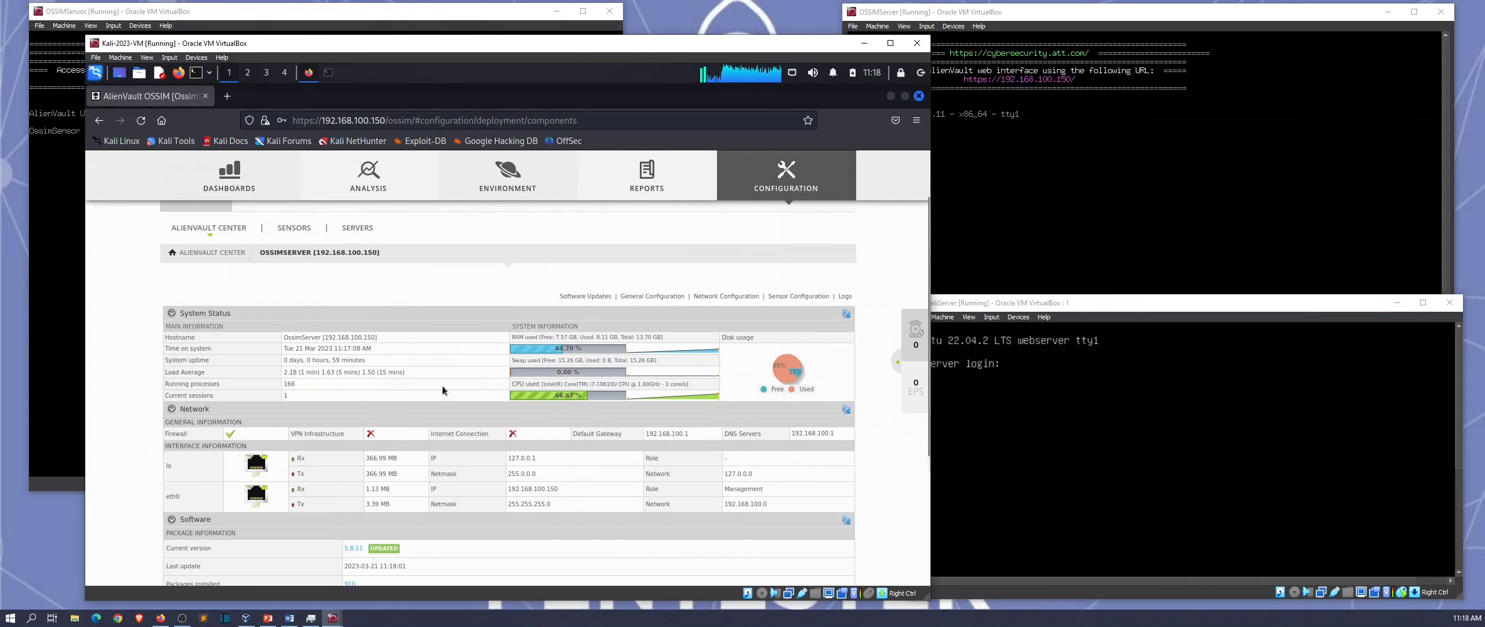
{"action": "scroll", "coordinate": [337, 441], "scroll_direction": "up", "scroll_amount": 1}
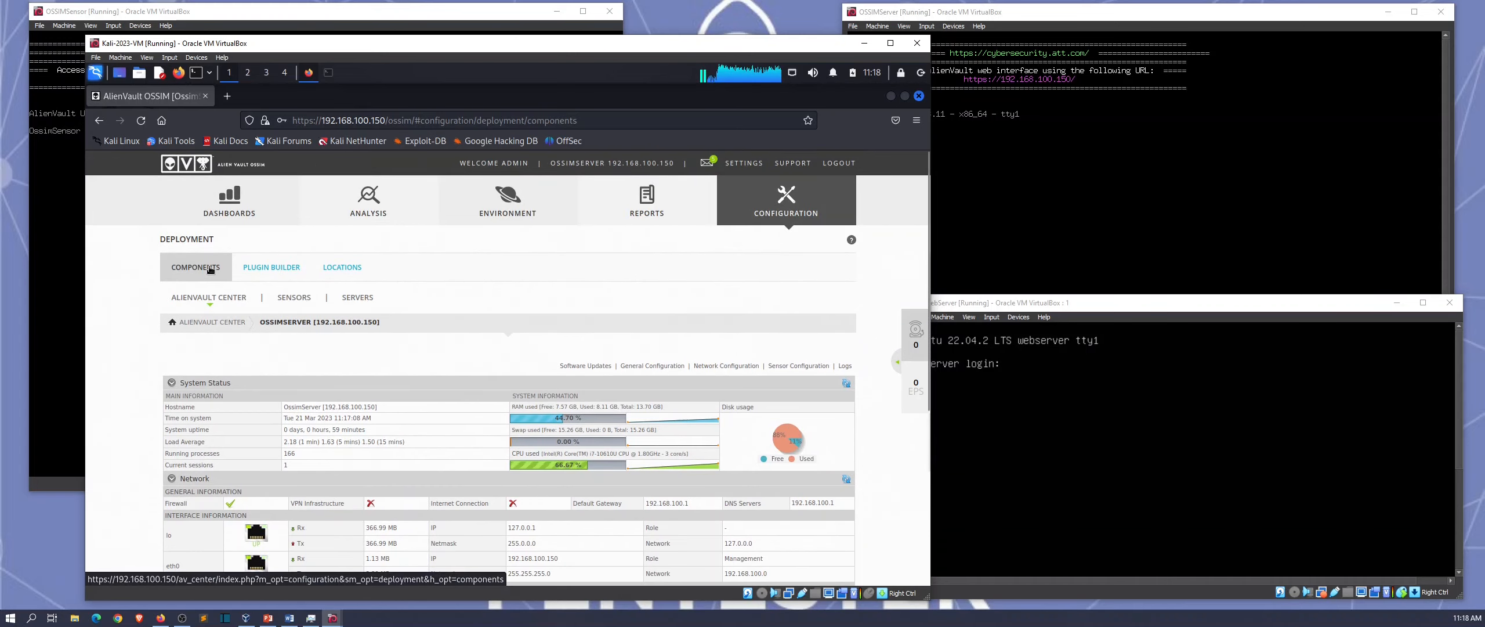
Step: Return to the Components list showing both sensors UP, and briefly check Kali's Task Manager
{"action": "left_click", "coordinate": [210, 269]}
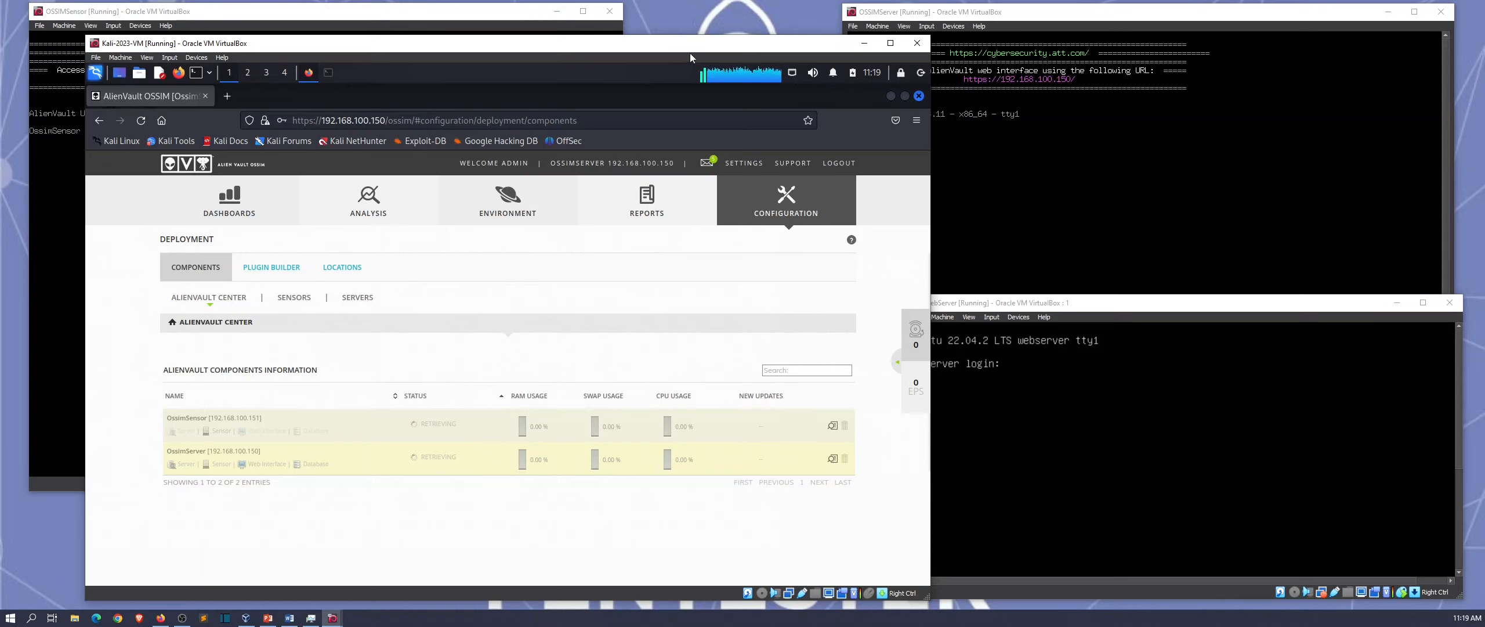
{"action": "left_click", "coordinate": [728, 81]}
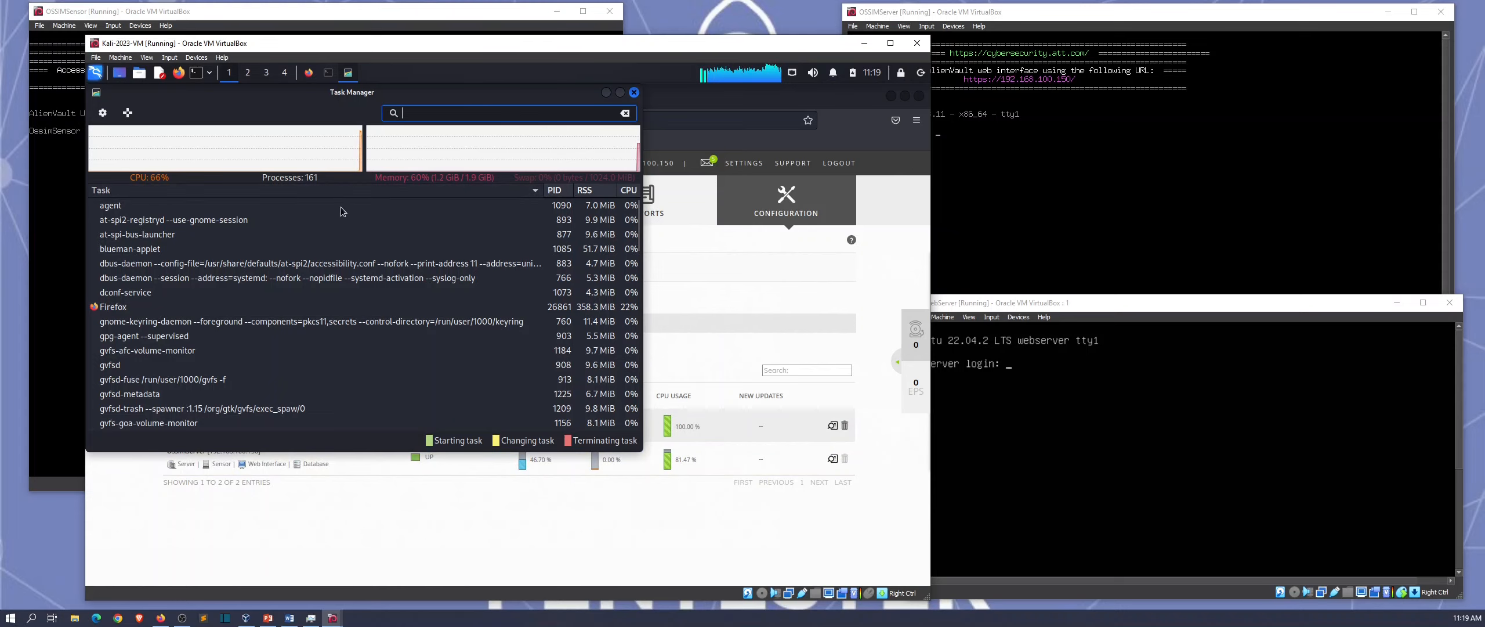
{"action": "left_click", "coordinate": [634, 93]}
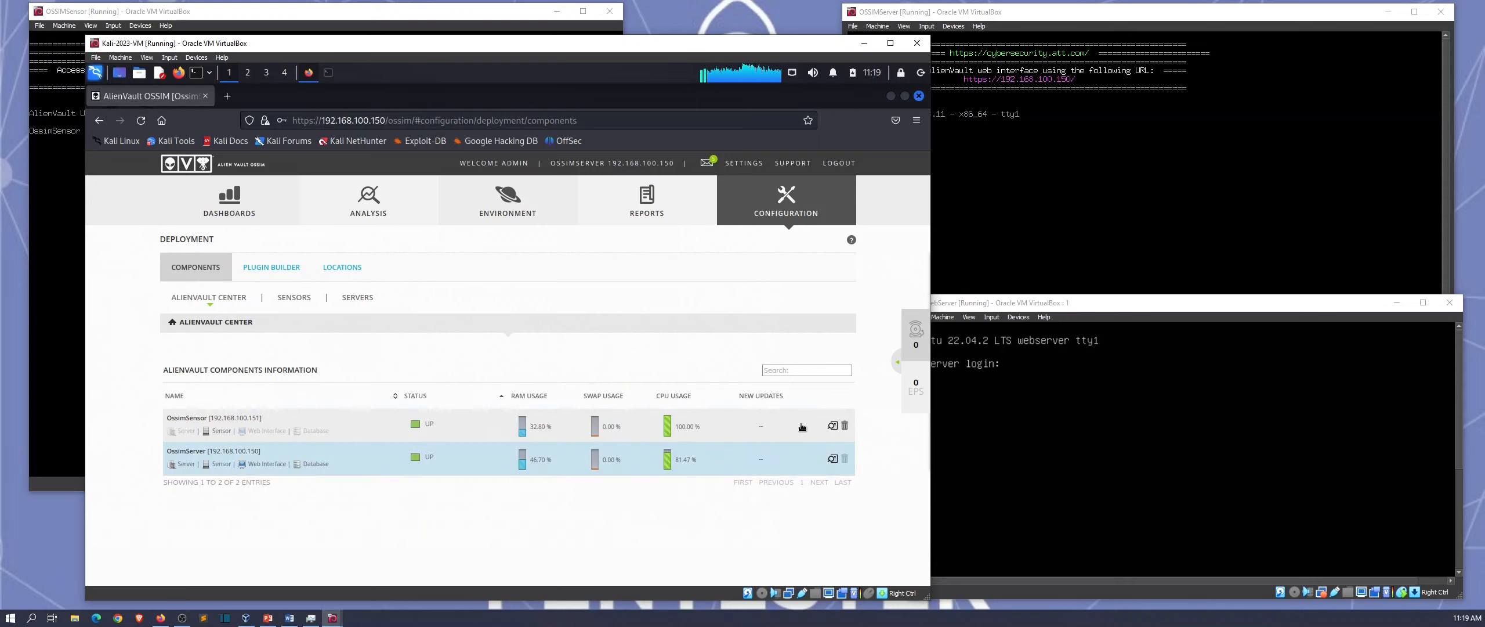
Step: Open OssimSensor (192.168.100.151) system details and start loading its Sensor Configuration
{"action": "left_click", "coordinate": [831, 426]}
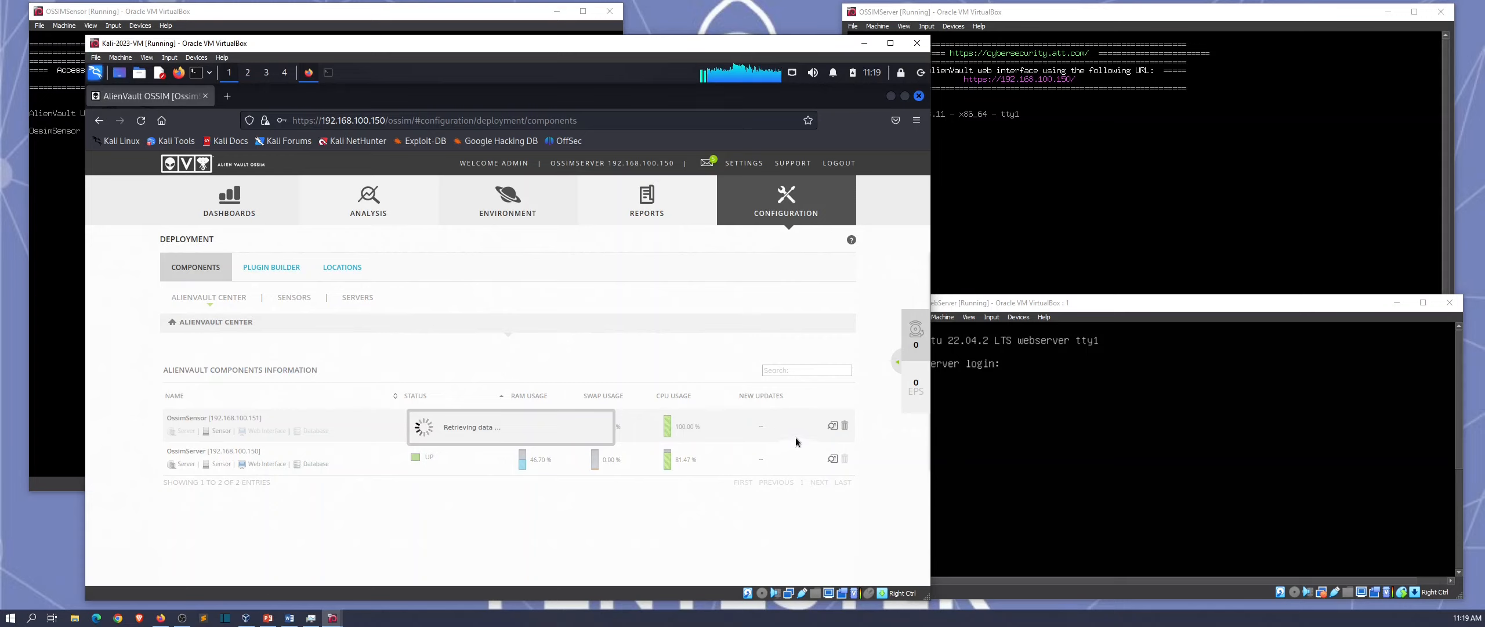
{"action": "left_click", "coordinate": [828, 427]}
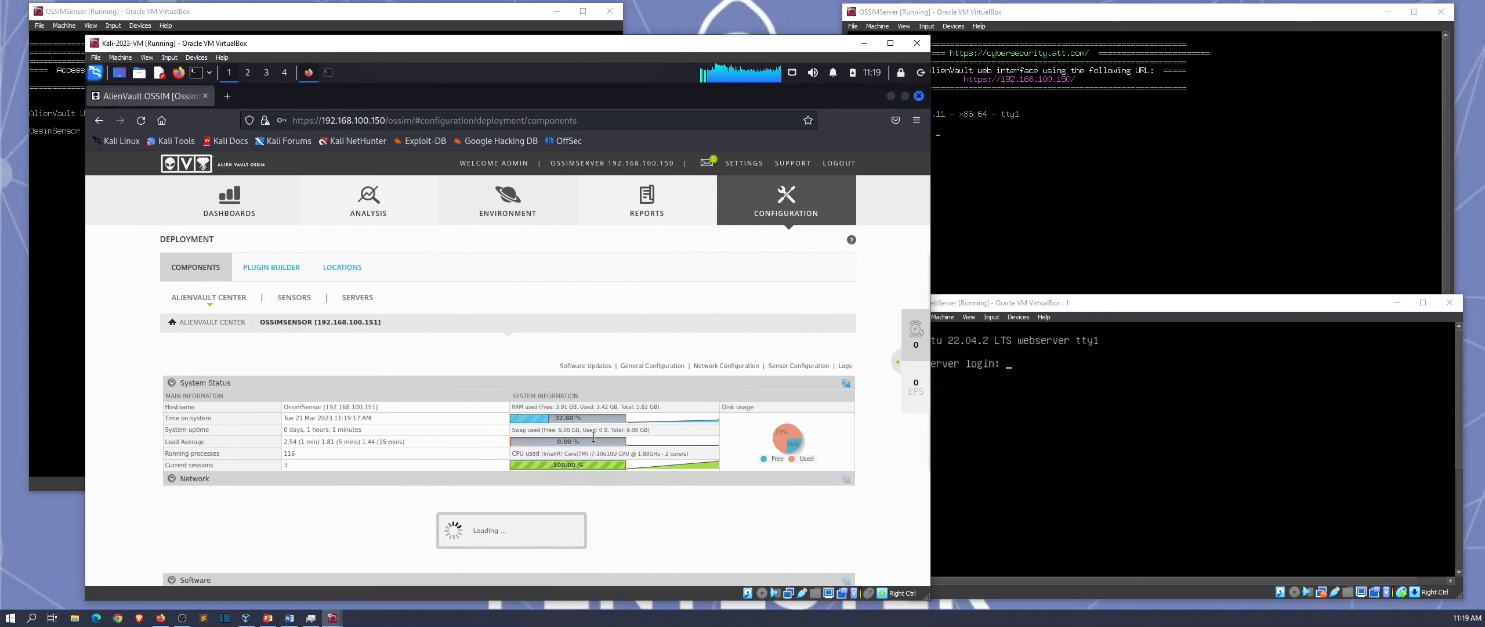
{"action": "left_click", "coordinate": [799, 366]}
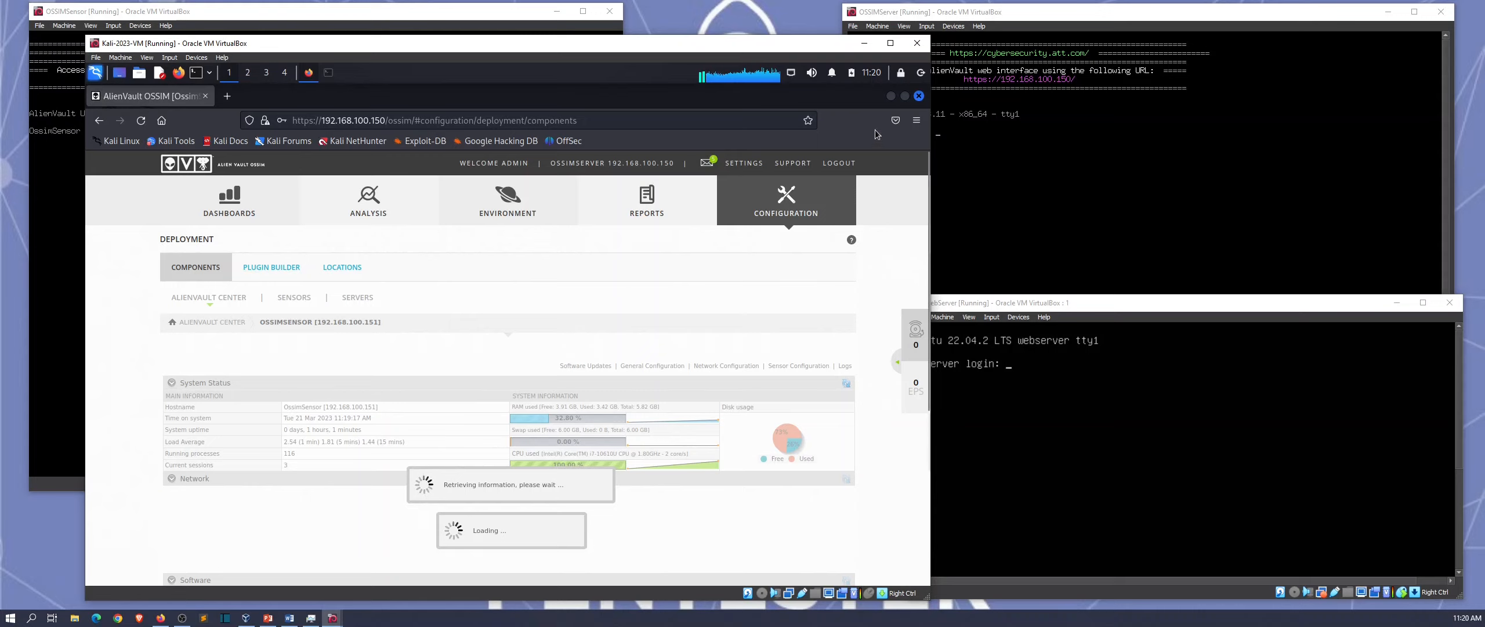
Step: Close Firefox and shut down Kali by running poweroff in a terminal
{"action": "left_click", "coordinate": [919, 96]}
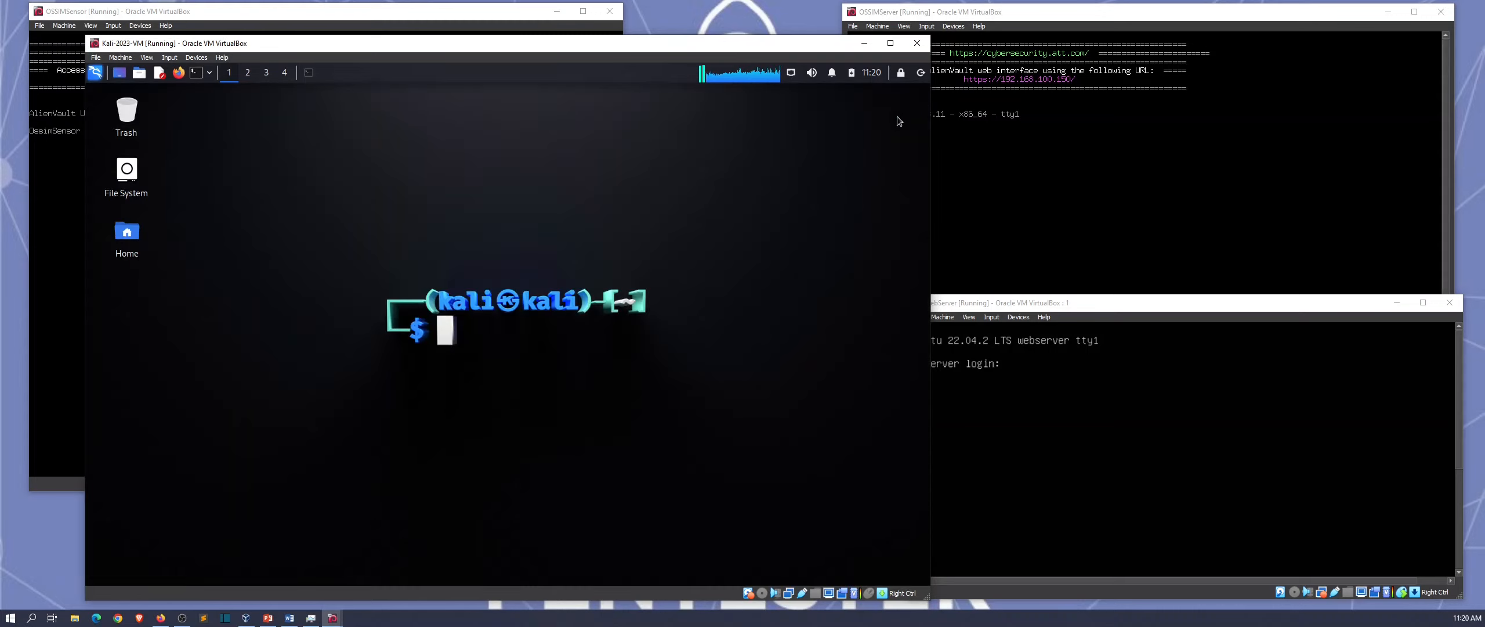
{"action": "left_click", "coordinate": [97, 73]}
{"action": "left_click", "coordinate": [358, 157]}
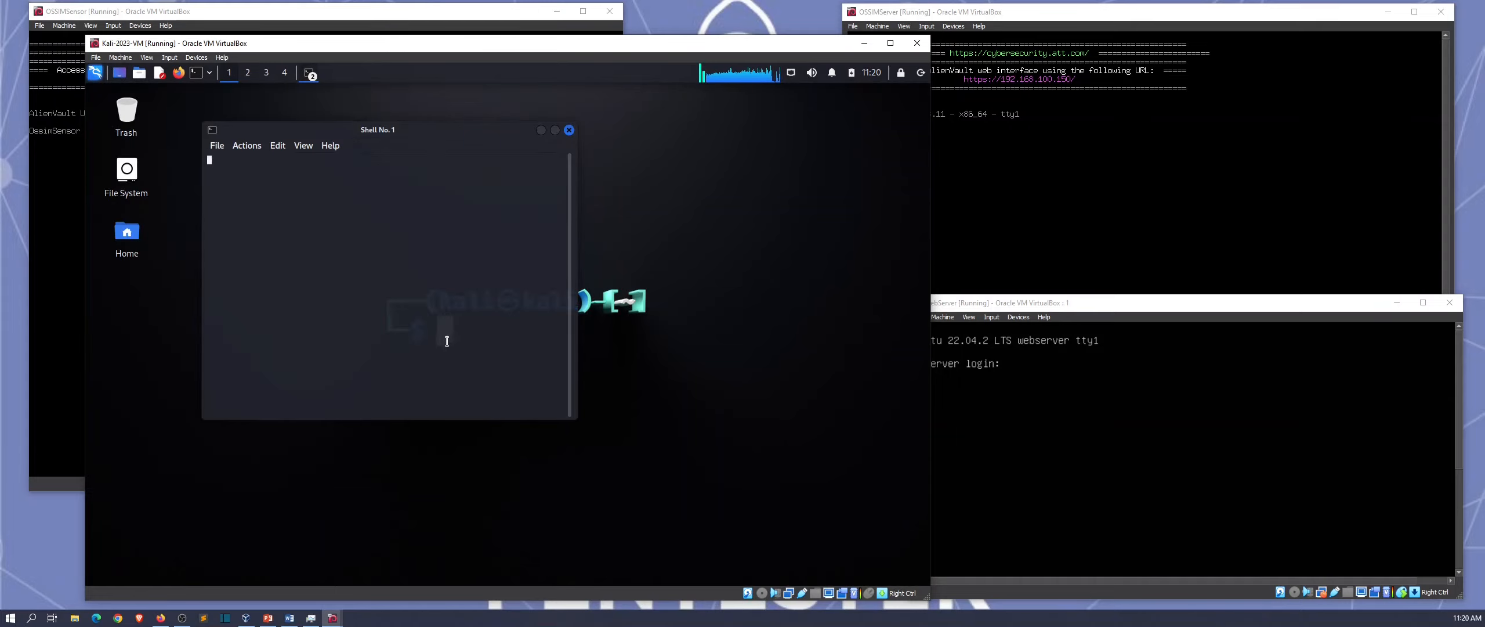
{"action": "type", "text": "pow"}
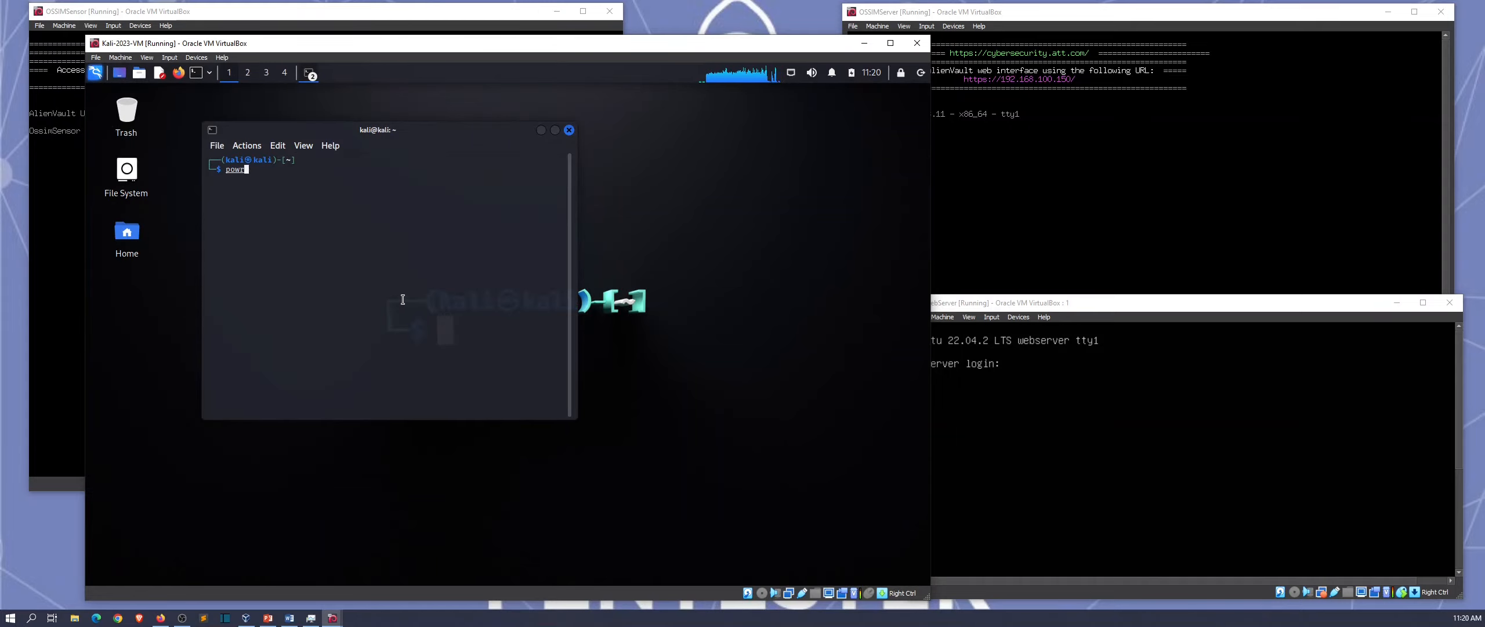
{"action": "type", "text": "eroff"}
{"action": "key", "text": "Return"}
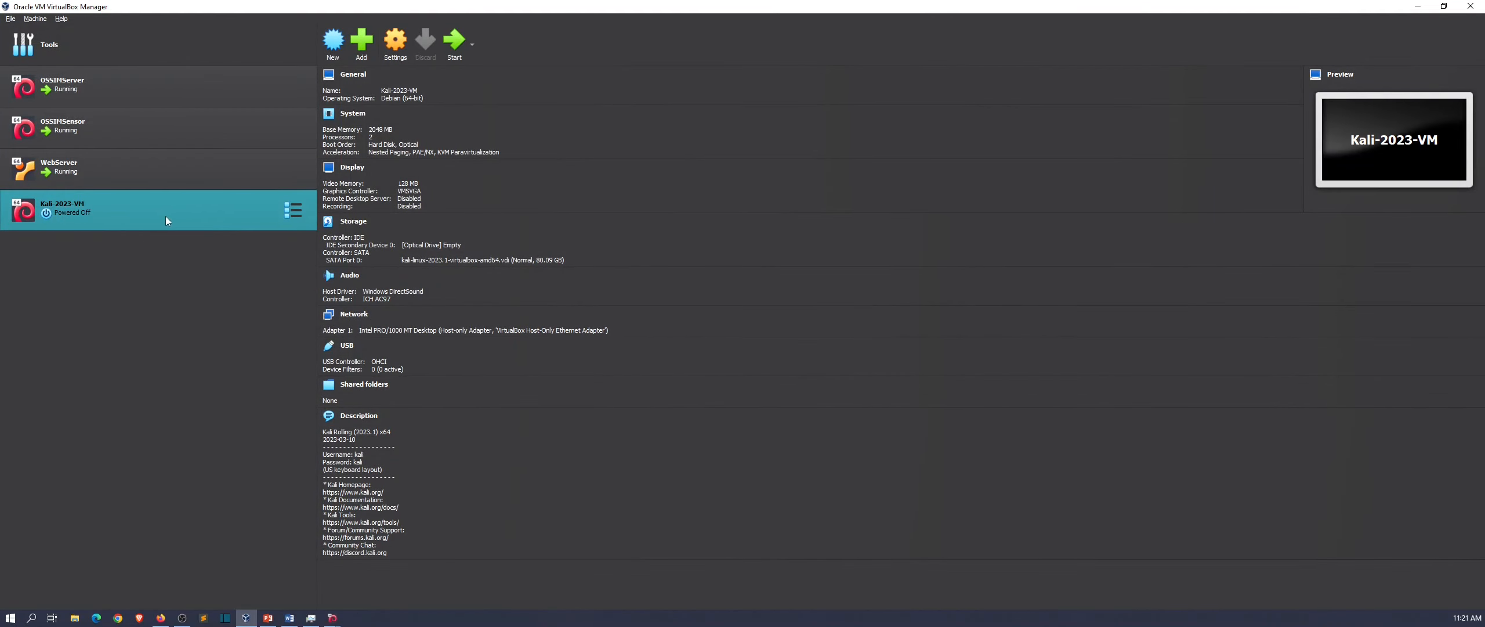
Step: Set Kali-2023-VM base memory to 6144 MB, start the VM, and minimize VirtualBox Manager
{"action": "right_click", "coordinate": [187, 211]}
{"action": "left_click", "coordinate": [200, 217]}
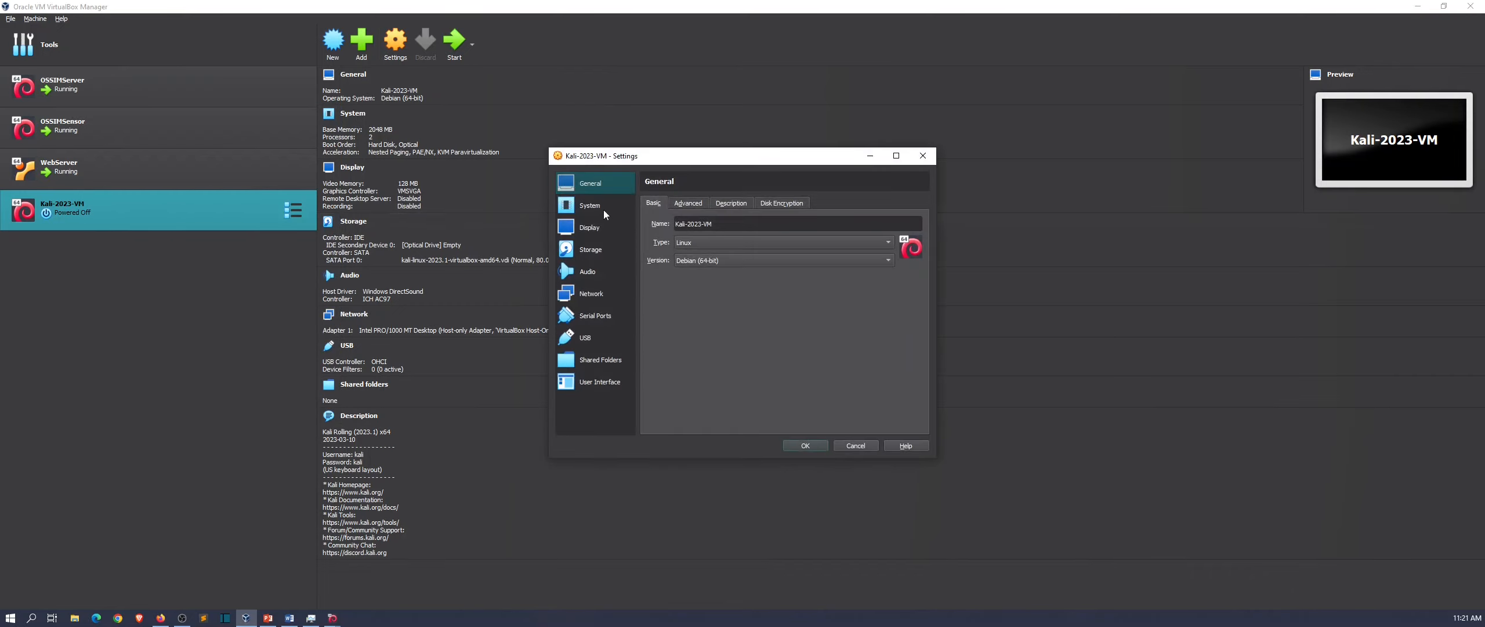
{"action": "left_click", "coordinate": [597, 206]}
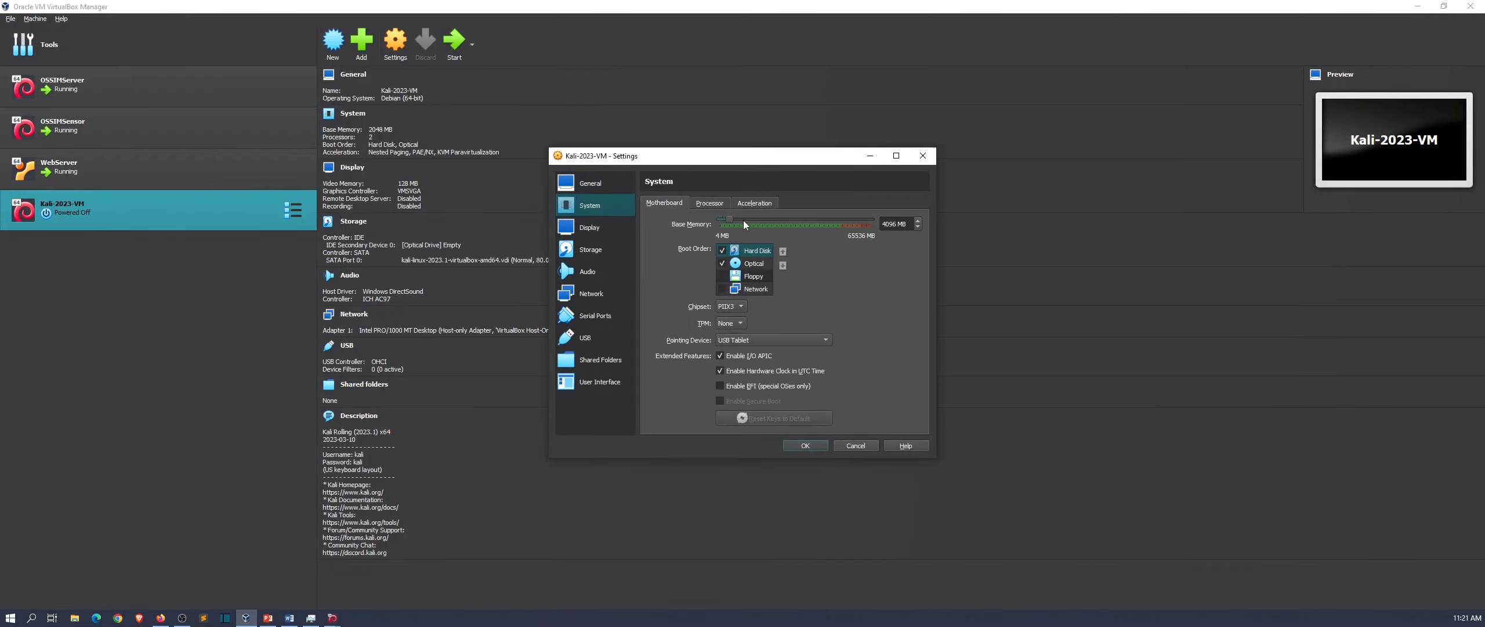
{"action": "left_click_drag", "start_coordinate": [739, 219], "coordinate": [734, 219]}
{"action": "left_click", "coordinate": [806, 445]}
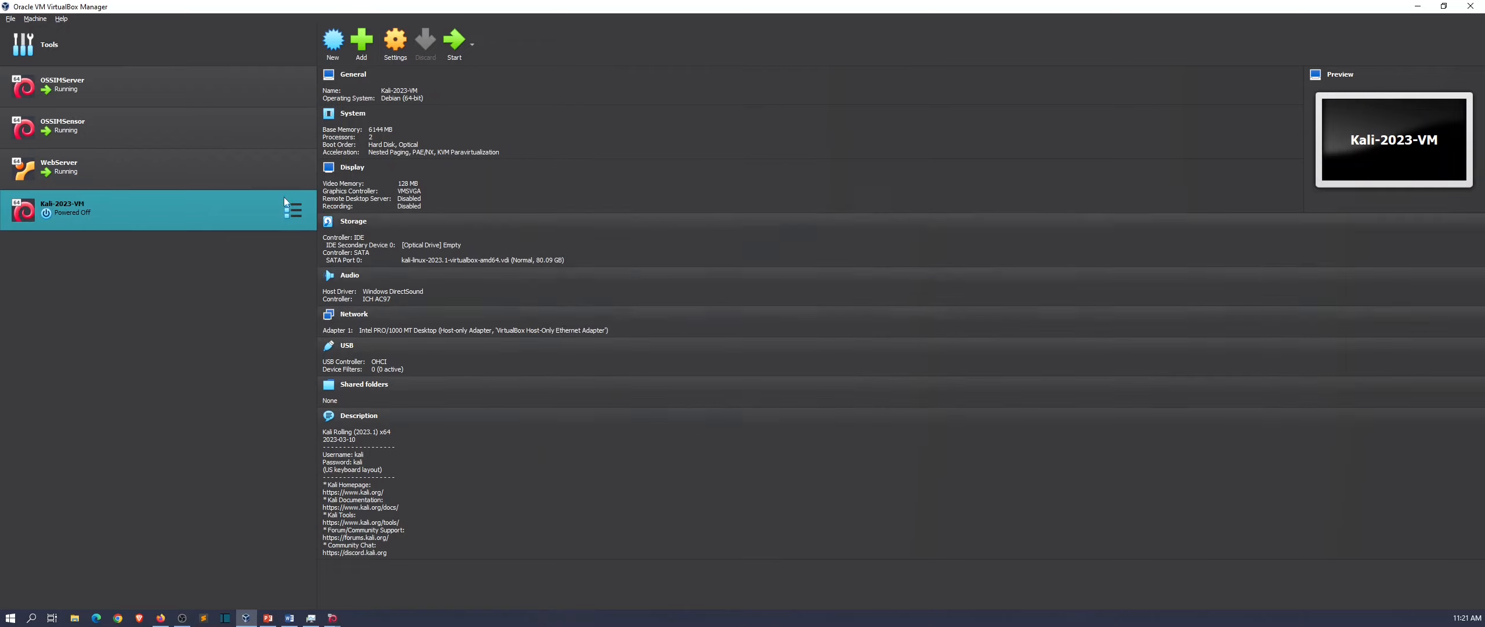
{"action": "left_click", "coordinate": [454, 41]}
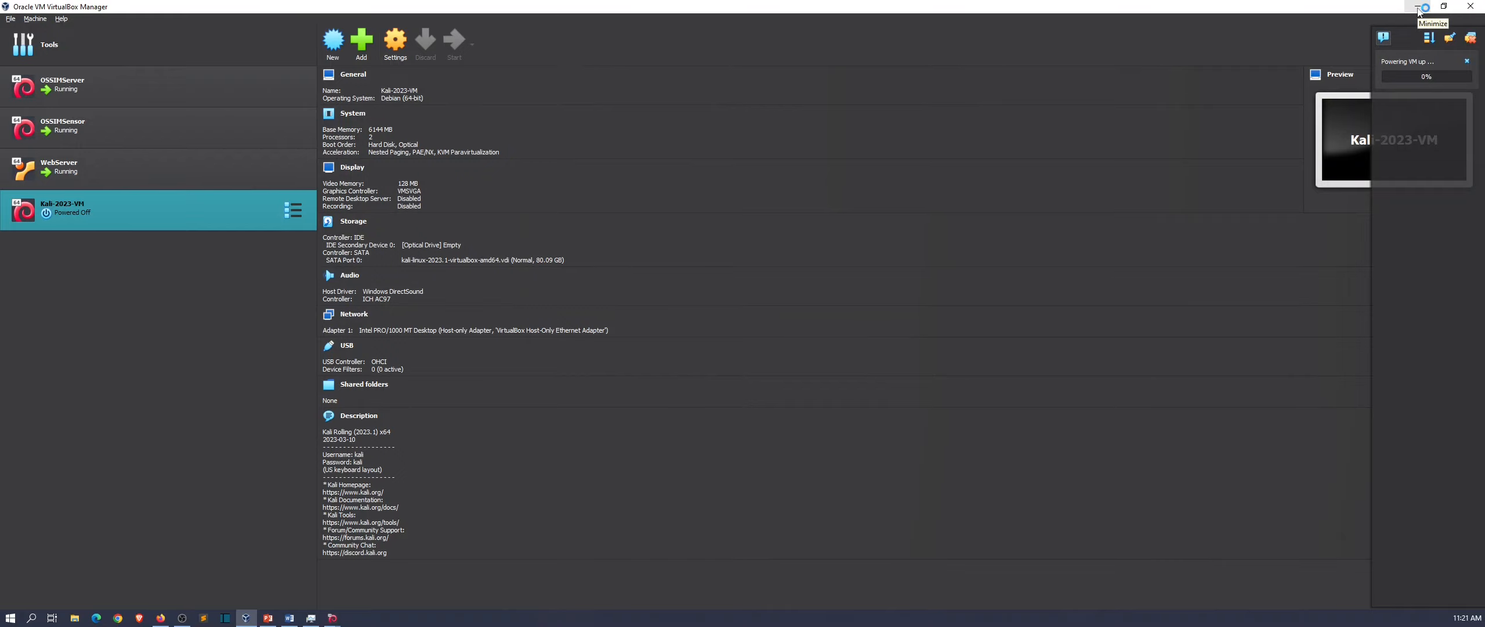
{"action": "left_click", "coordinate": [1417, 7]}
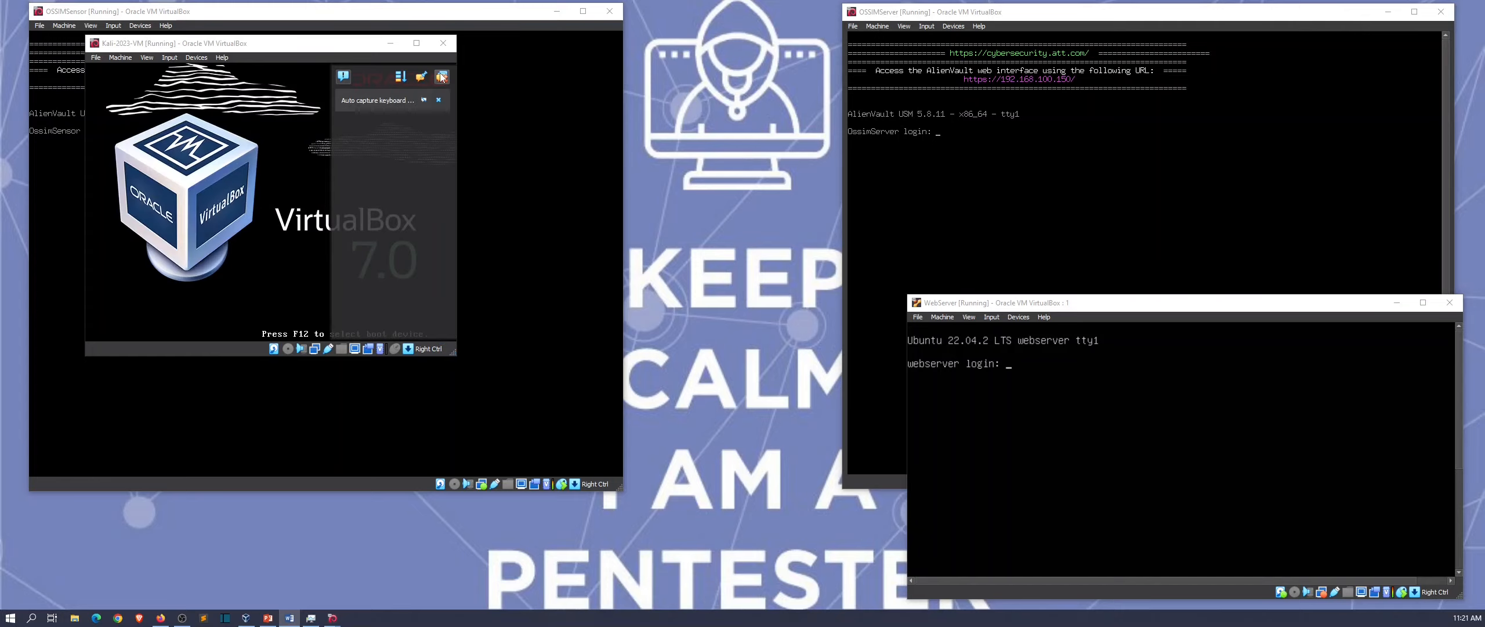
Step: Enlarge the Kali VM window and log in with the user's username and password
{"action": "left_click_drag", "start_coordinate": [451, 351], "coordinate": [896, 599]}
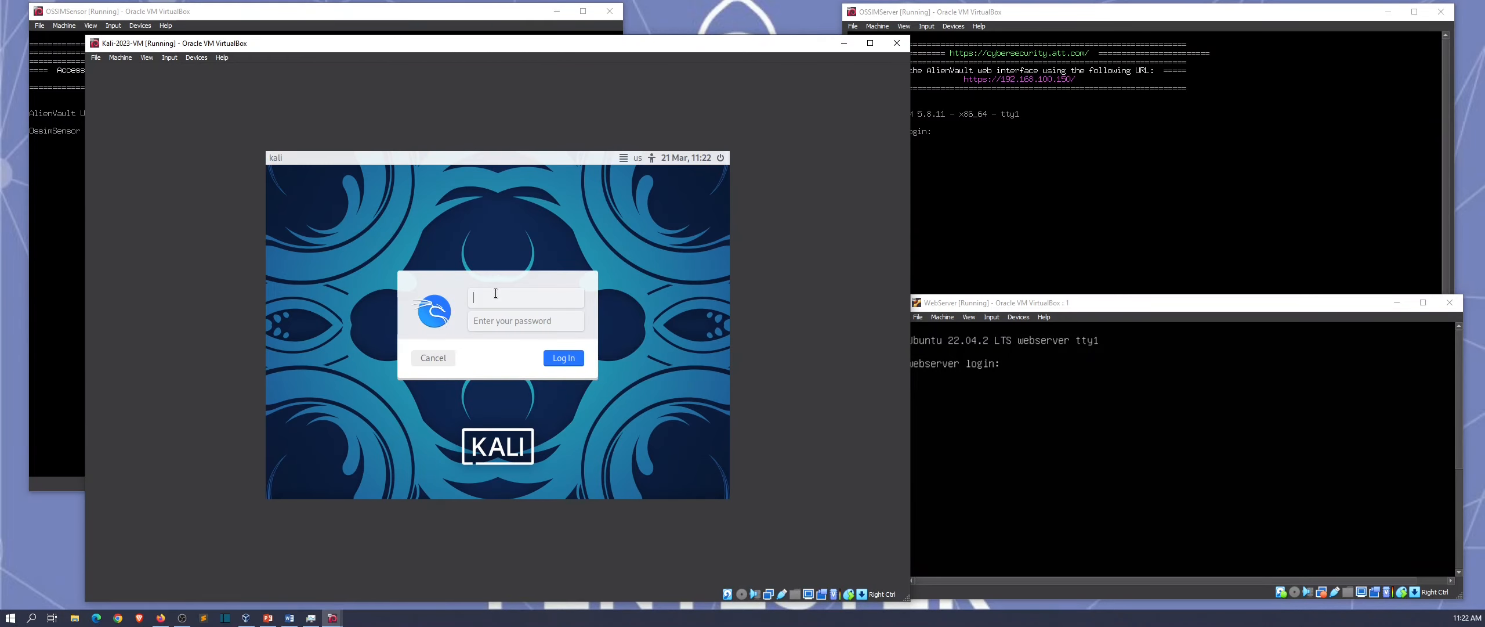
{"action": "type", "text": "ksl"}
{"action": "key", "text": "Tab"}
{"action": "type", "text": "kali"}
{"action": "key", "text": "Return"}
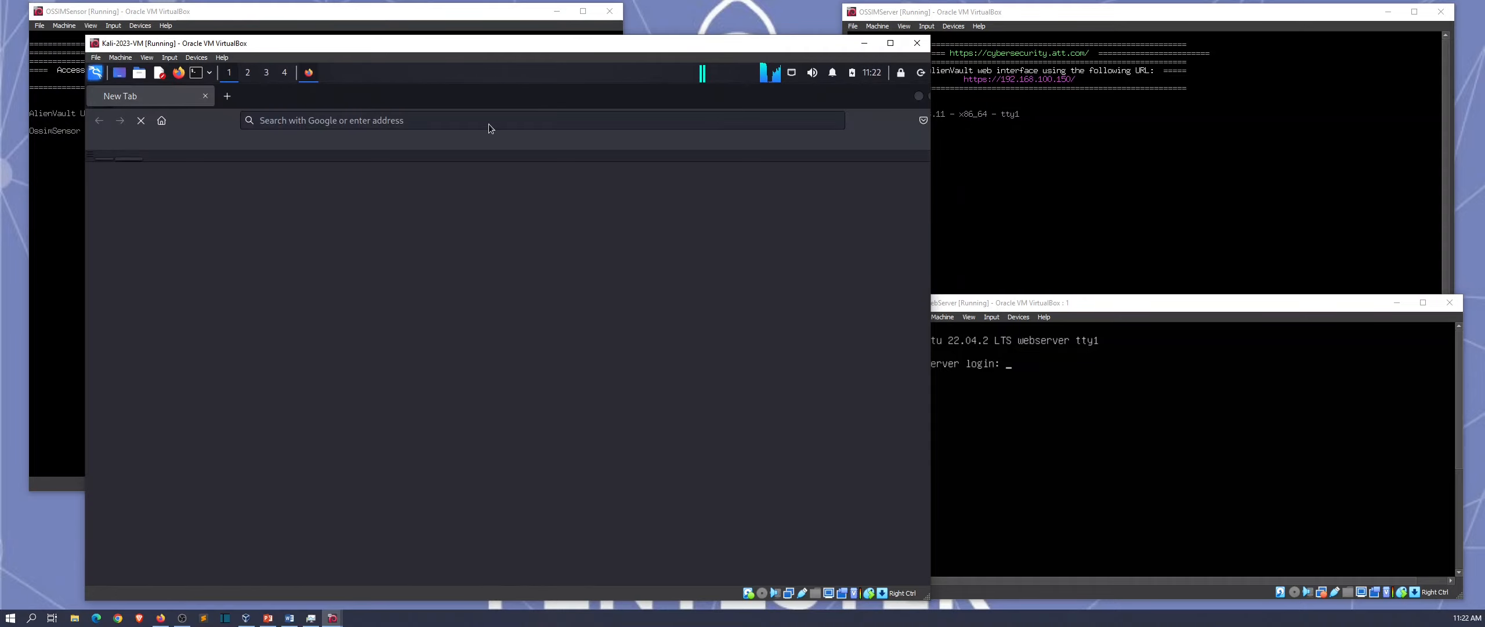
Step: Load the OSSIM login page at 192.168.100.150 in Firefox
{"action": "left_click", "coordinate": [460, 123]}
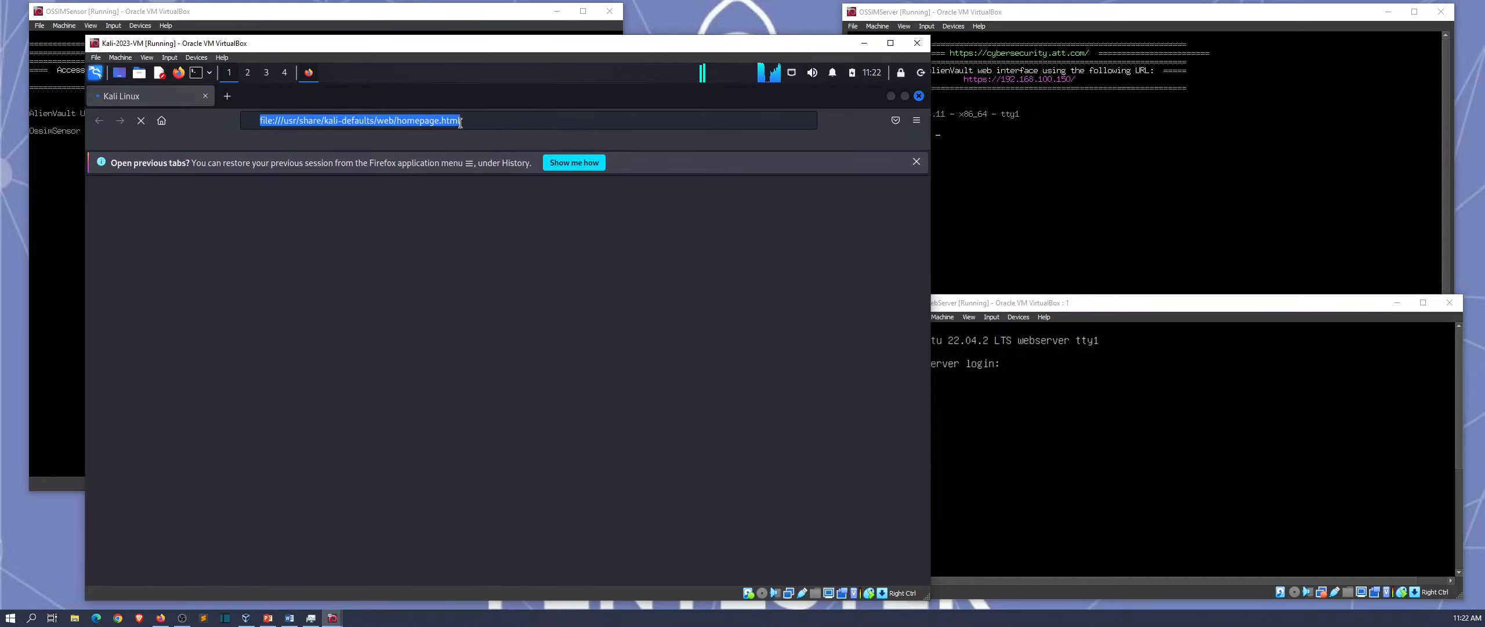
{"action": "key", "text": "Down"}
{"action": "key", "text": "Down"}
{"action": "key", "text": "Down"}
{"action": "key", "text": "Down"}
{"action": "key", "text": "Down"}
{"action": "key", "text": "Down"}
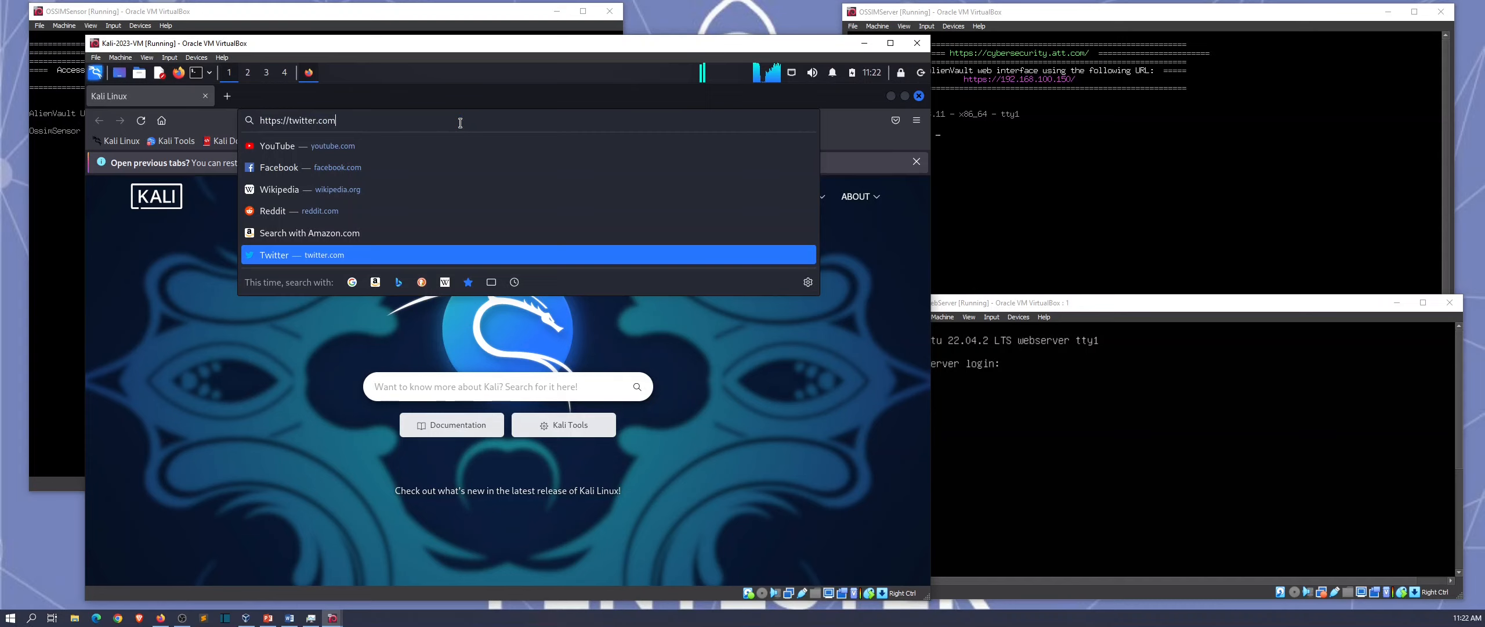
{"action": "key", "text": "BackSpace"}
{"action": "key", "text": "BackSpace"}
{"action": "key", "text": "BackSpace"}
{"action": "key", "text": "BackSpace"}
{"action": "key", "text": "BackSpace"}
{"action": "key", "text": "BackSpace"}
{"action": "key", "text": "BackSpace"}
{"action": "key", "text": "BackSpace"}
{"action": "key", "text": "BackSpace"}
{"action": "key", "text": "BackSpace"}
{"action": "key", "text": "BackSpace"}
{"action": "key", "text": "BackSpace"}
{"action": "key", "text": "BackSpace"}
{"action": "key", "text": "BackSpace"}
{"action": "key", "text": "BackSpace"}
{"action": "key", "text": "BackSpace"}
{"action": "key", "text": "BackSpace"}
{"action": "key", "text": "BackSpace"}
{"action": "key", "text": "BackSpace"}
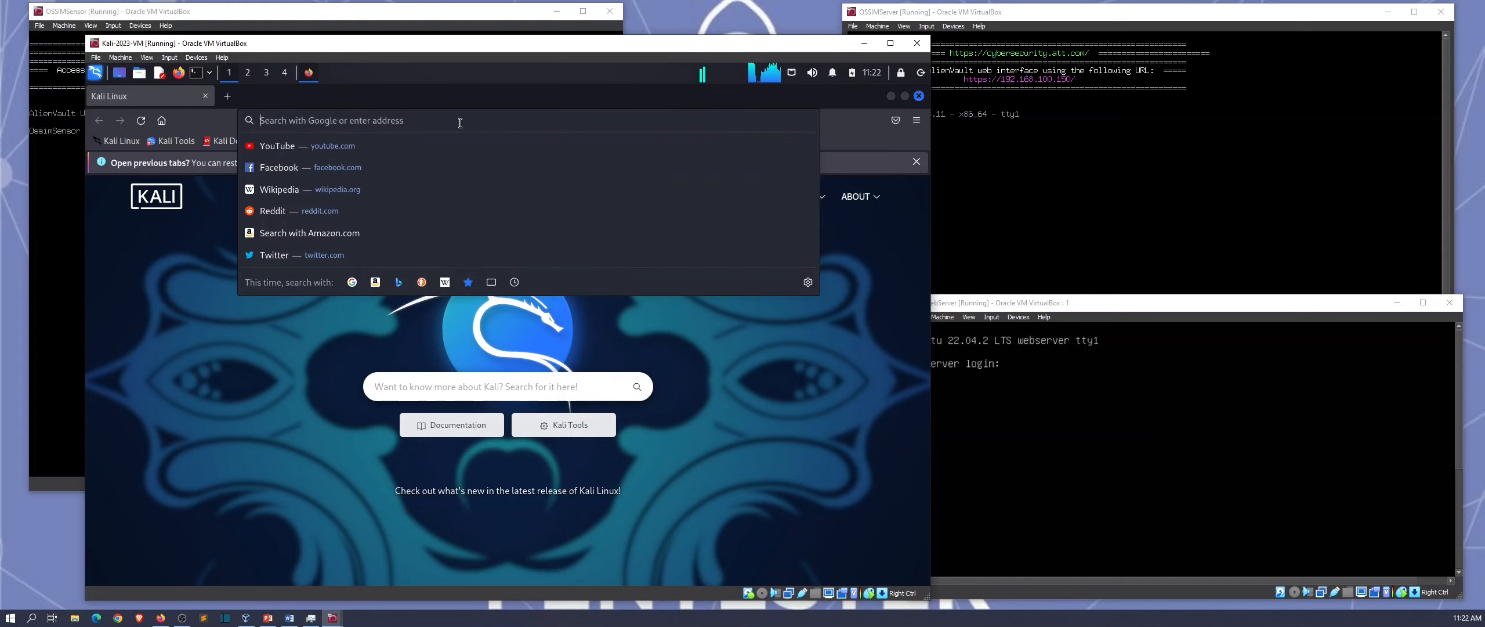
{"action": "key", "text": "Page_Up"}
{"action": "key", "text": "Down"}
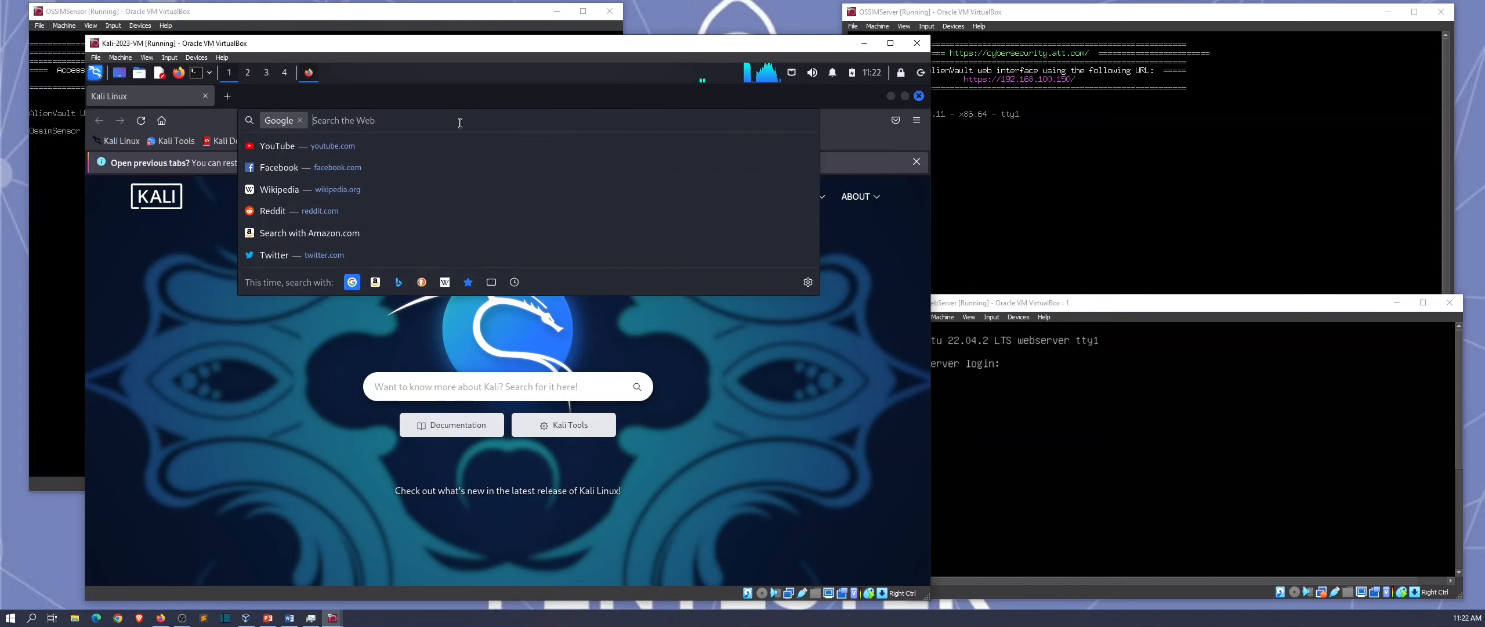
{"action": "type", "text": "192."}
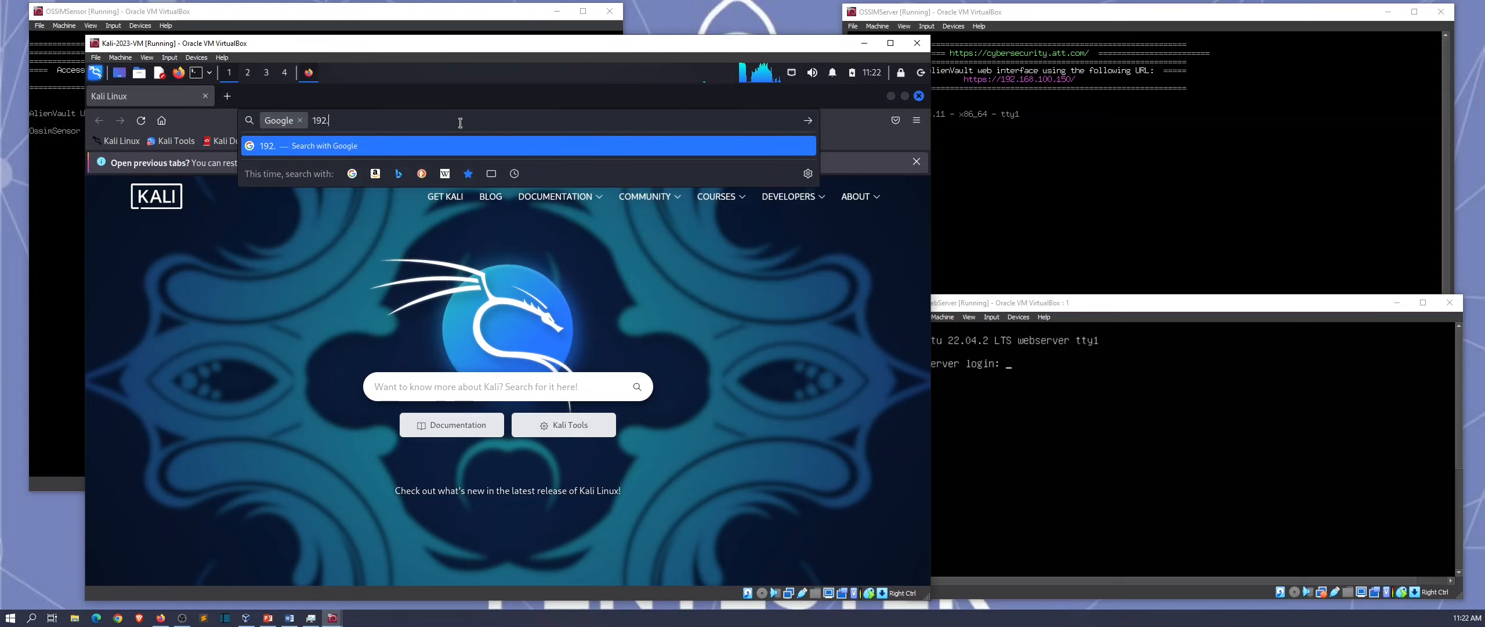
{"action": "type", "text": "168.100.150"}
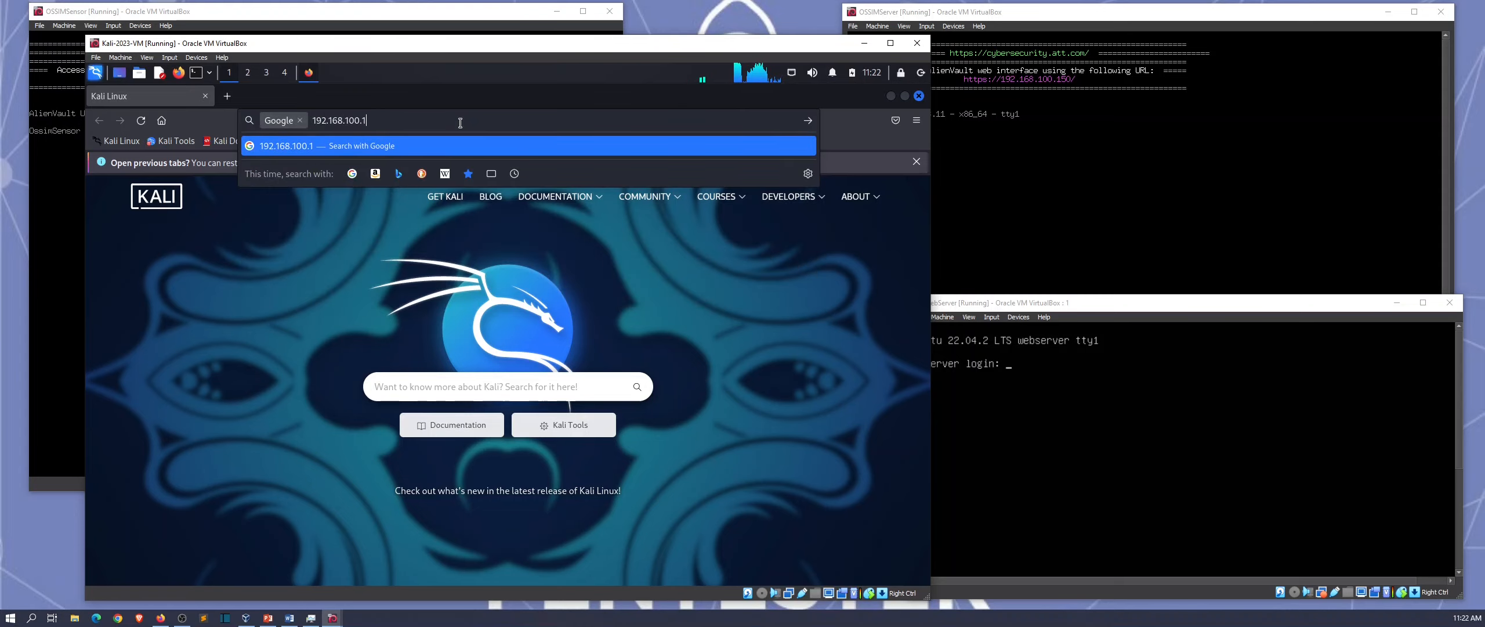
{"action": "key", "text": "Return"}
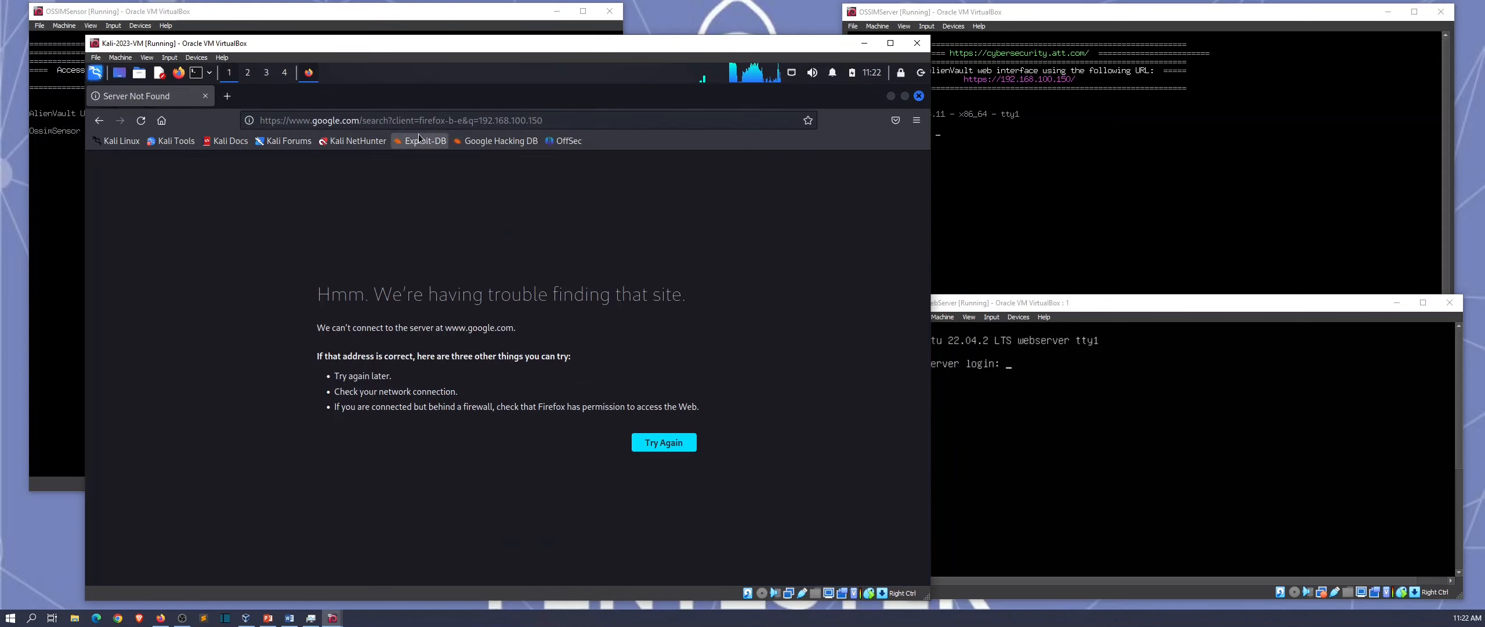
{"action": "left_click", "coordinate": [418, 123]}
{"action": "type", "text": "192.168.100.150/"}
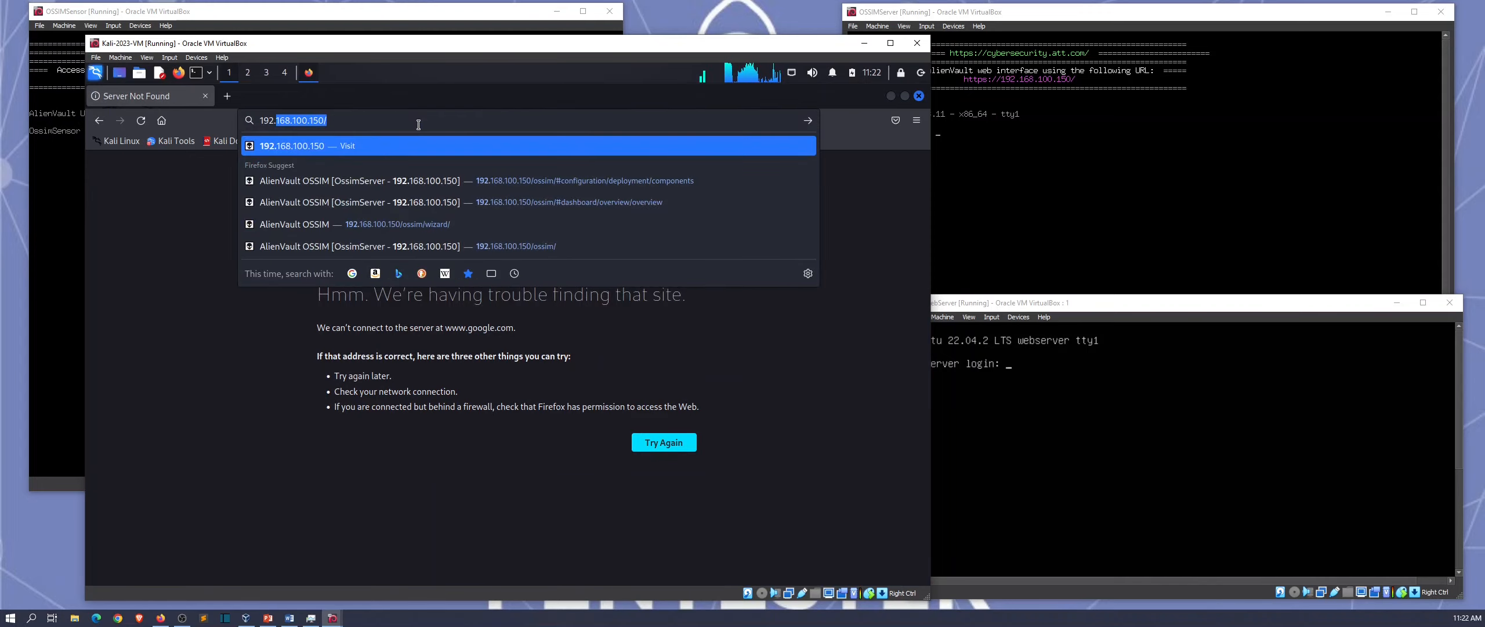
{"action": "key", "text": "Return"}
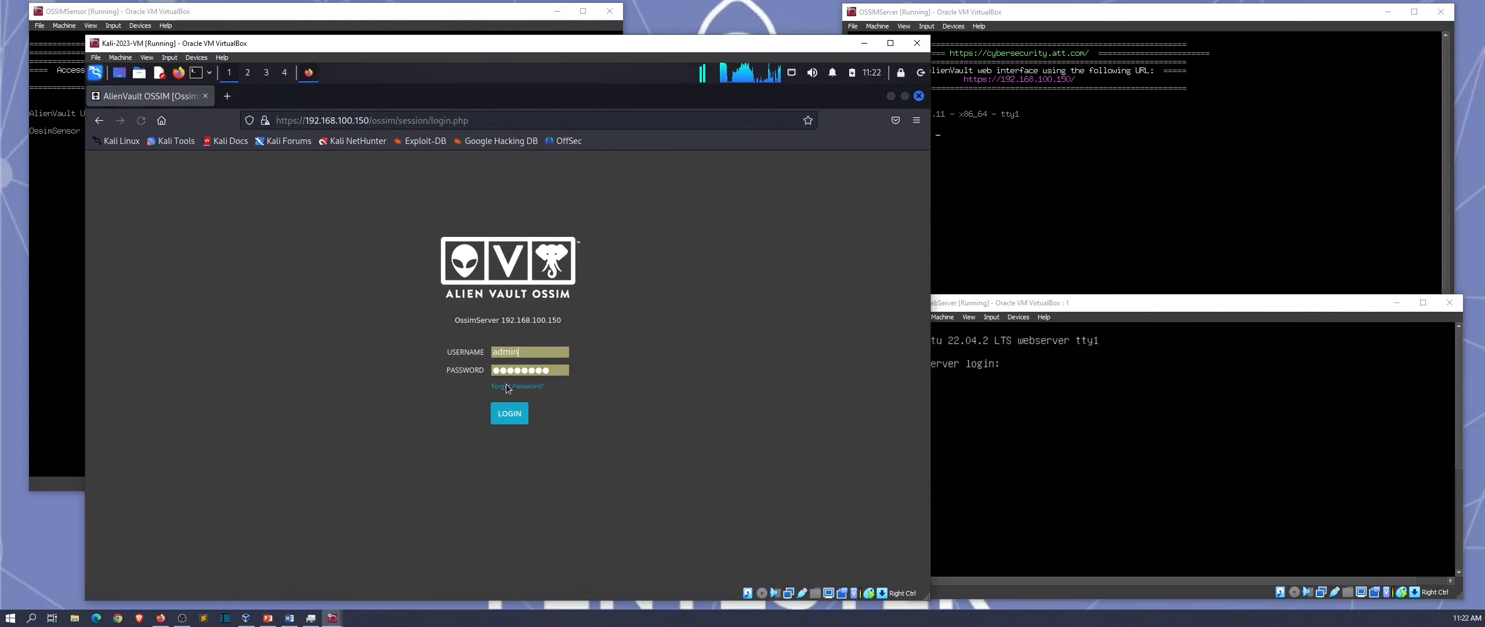
Step: Log in to OSSIM and open Configuration > Deployment to view OssimSensor and OssimServer
{"action": "left_click", "coordinate": [509, 416]}
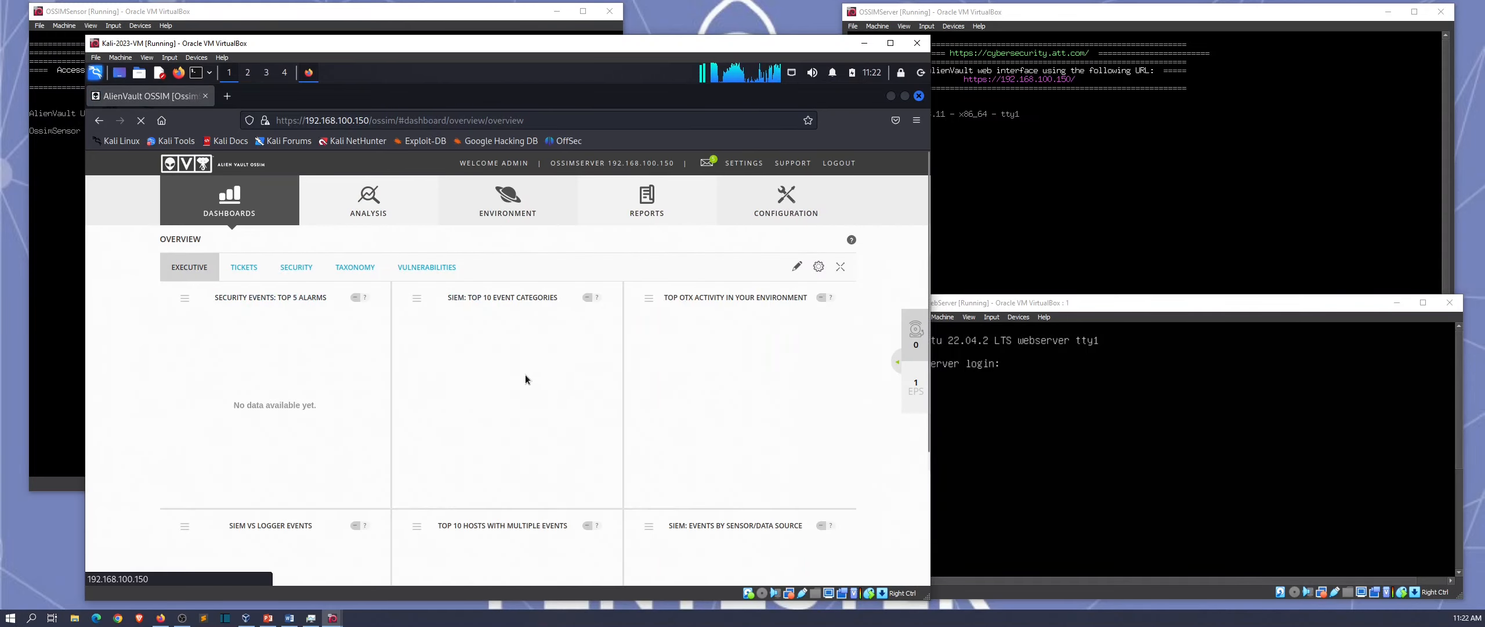
{"action": "mouse_move", "coordinate": [822, 214]}
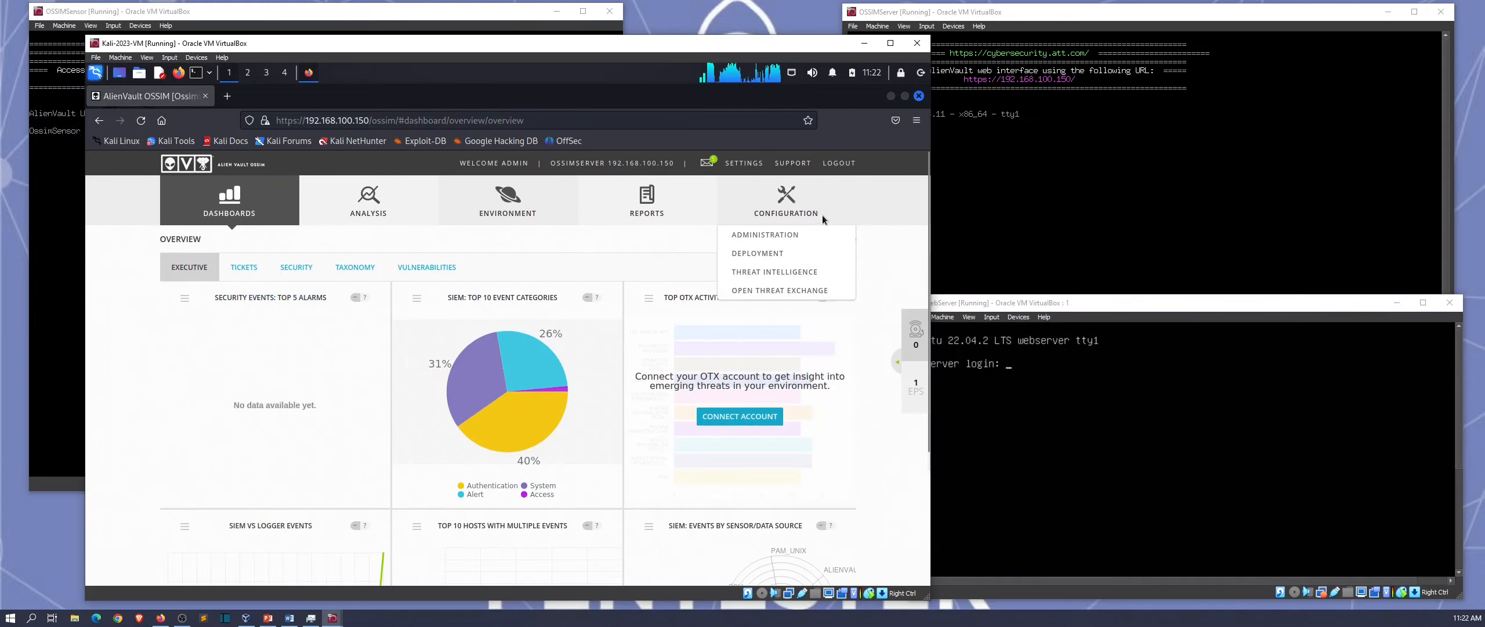
{"action": "left_click", "coordinate": [767, 255]}
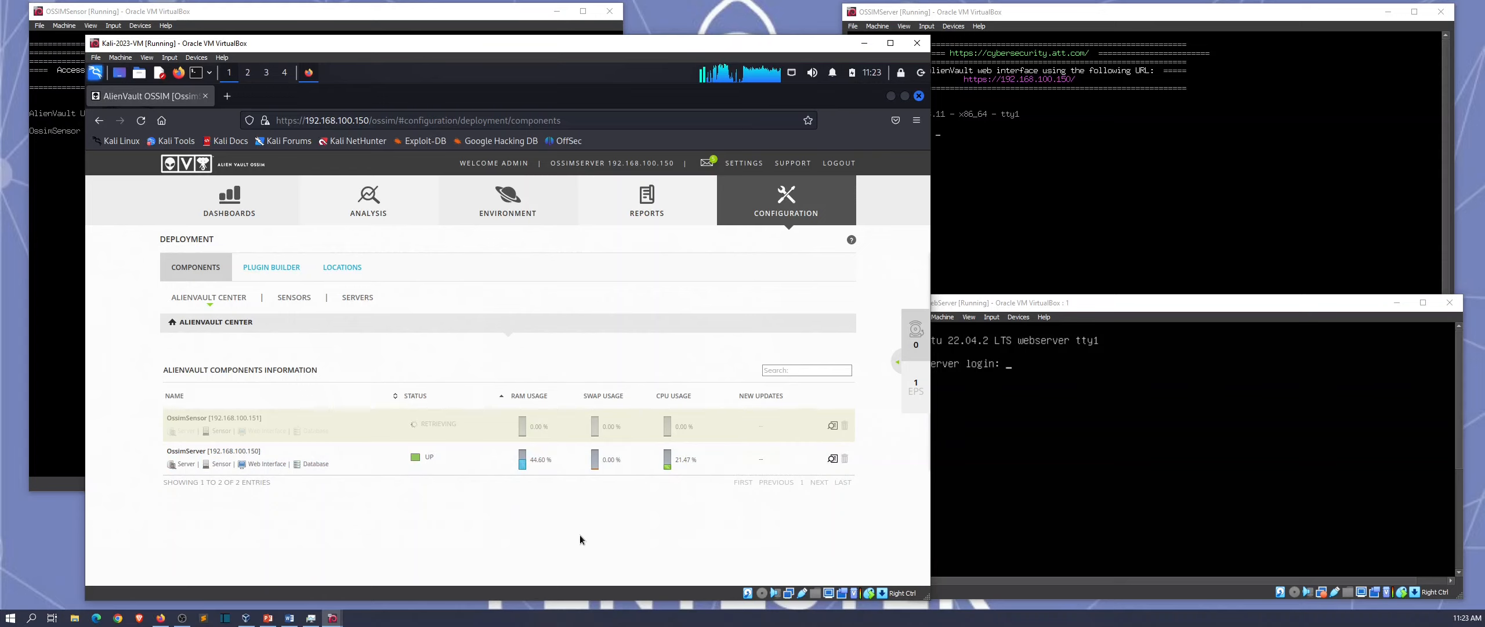
Step: Go from the Sensors list back to Alienvault Center and open OssimSensor's (192.168.100.151) Sensor Configuration
{"action": "left_click", "coordinate": [292, 297]}
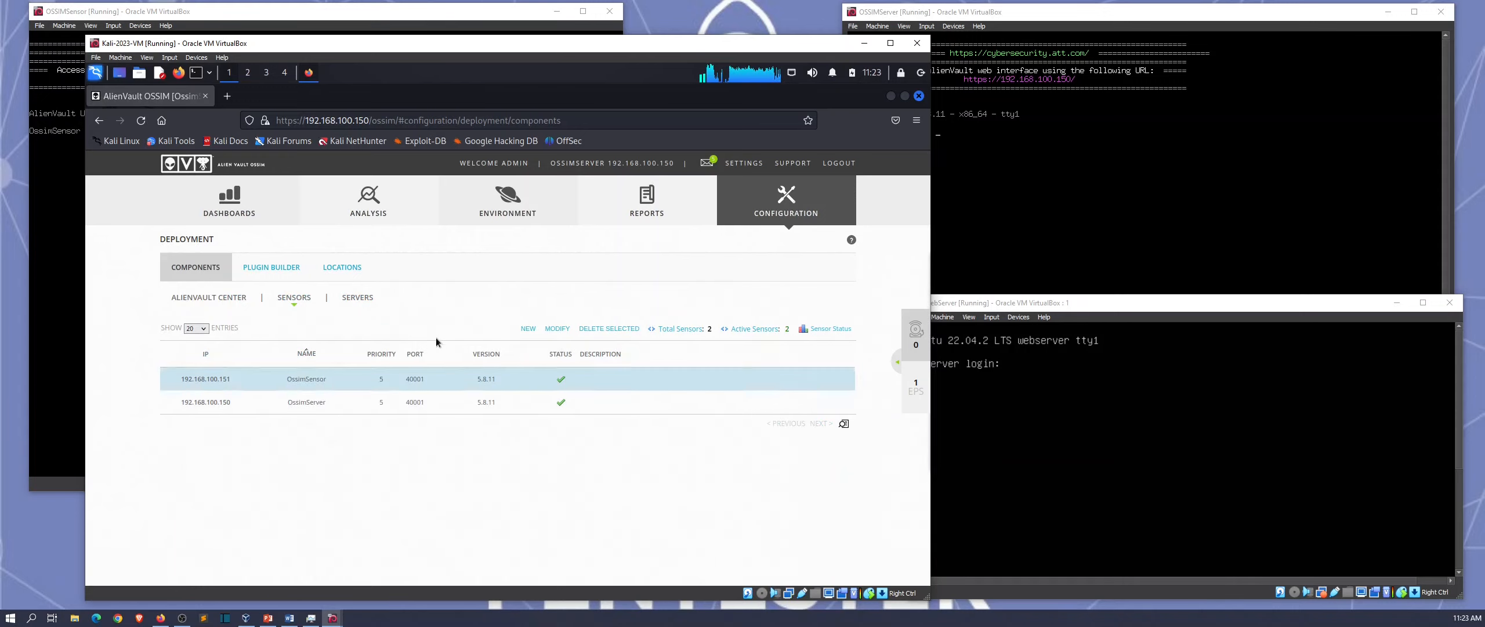
{"action": "left_click", "coordinate": [214, 302]}
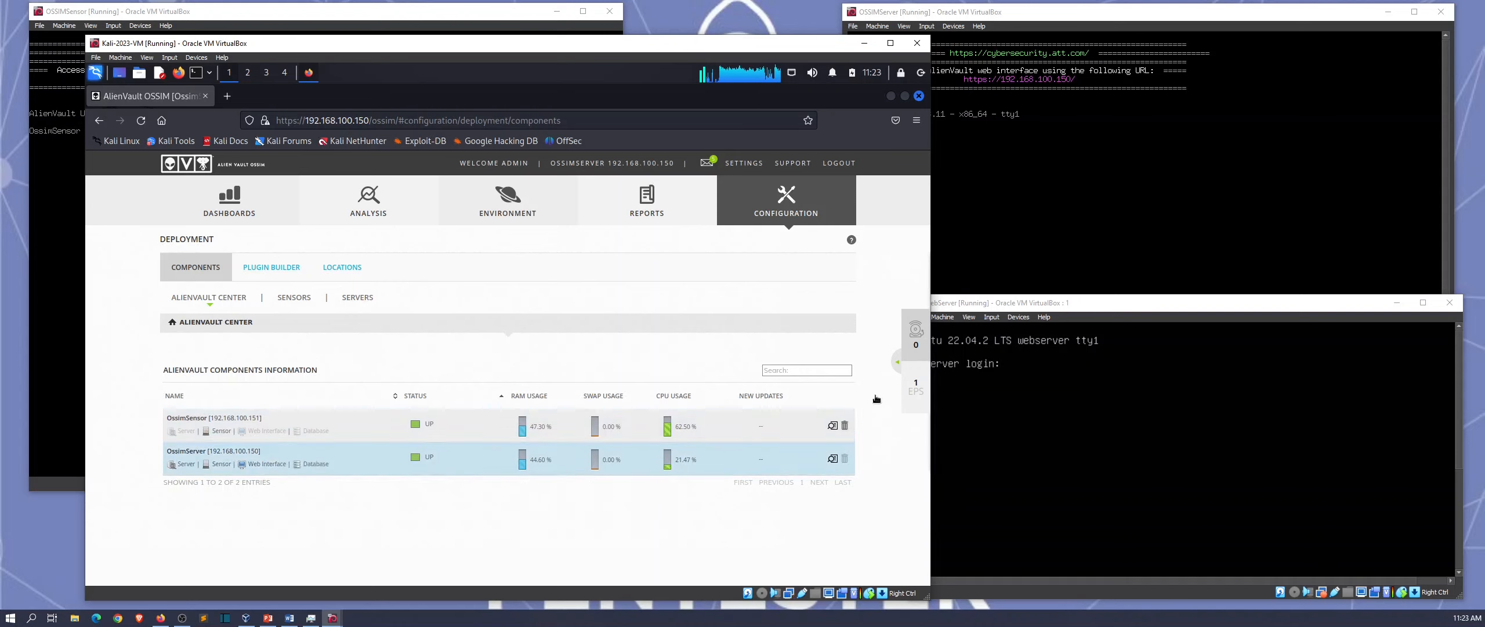
{"action": "left_click", "coordinate": [832, 425]}
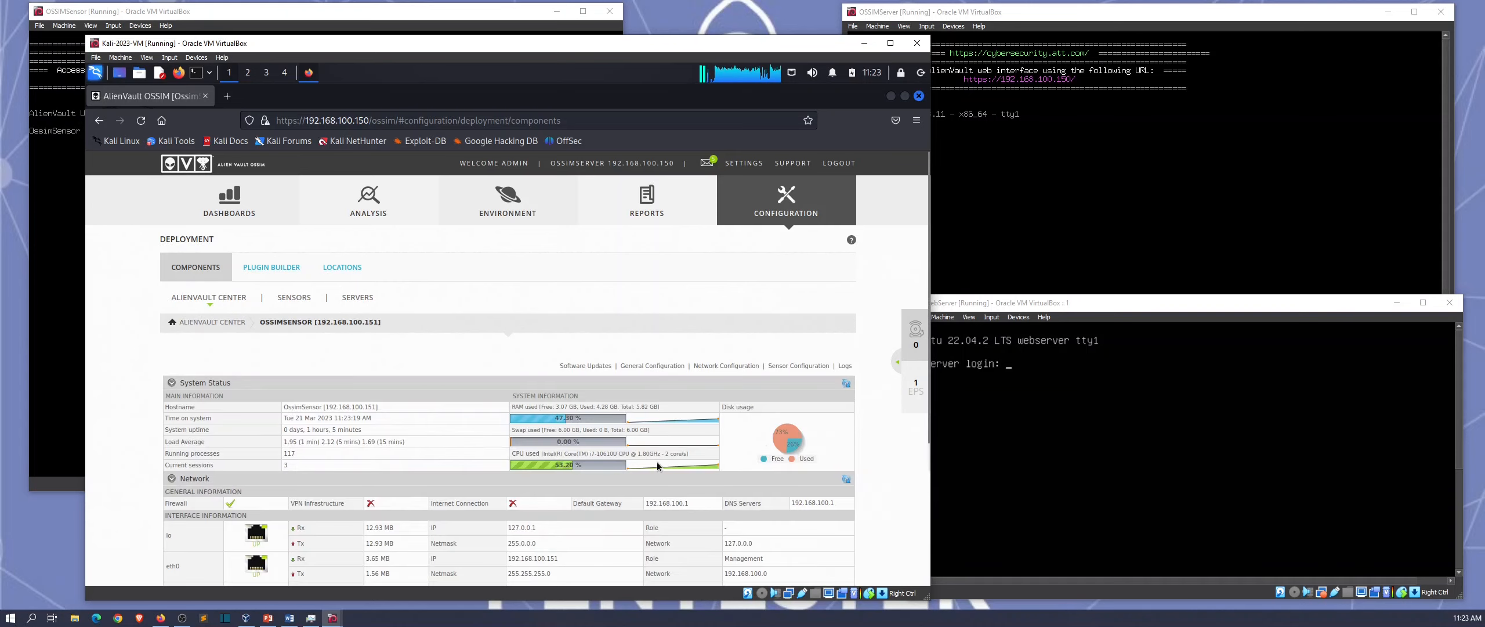
{"action": "left_click", "coordinate": [779, 368]}
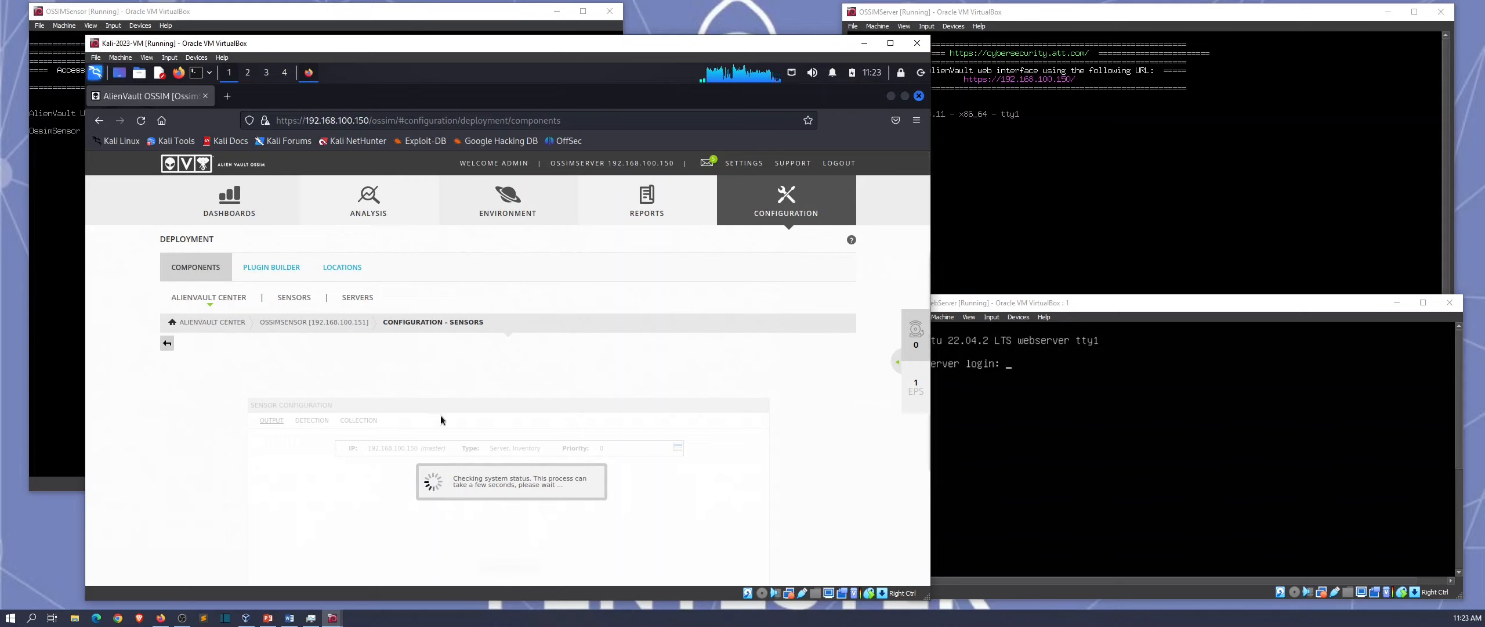
Step: Review OssimSensor's Detection settings (eth1 listening, detectors UP), then return to the Sensors list
{"action": "scroll", "coordinate": [351, 417], "scroll_direction": "down", "scroll_amount": 1}
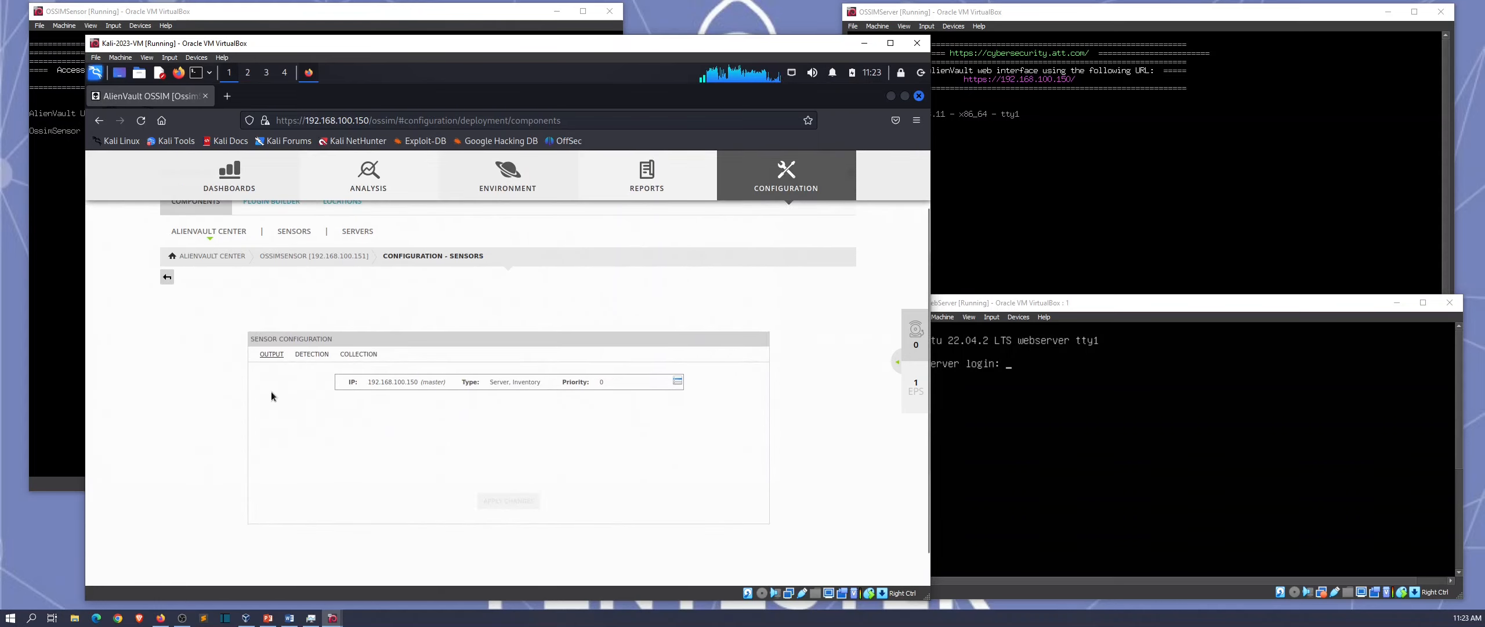
{"action": "left_click", "coordinate": [312, 355]}
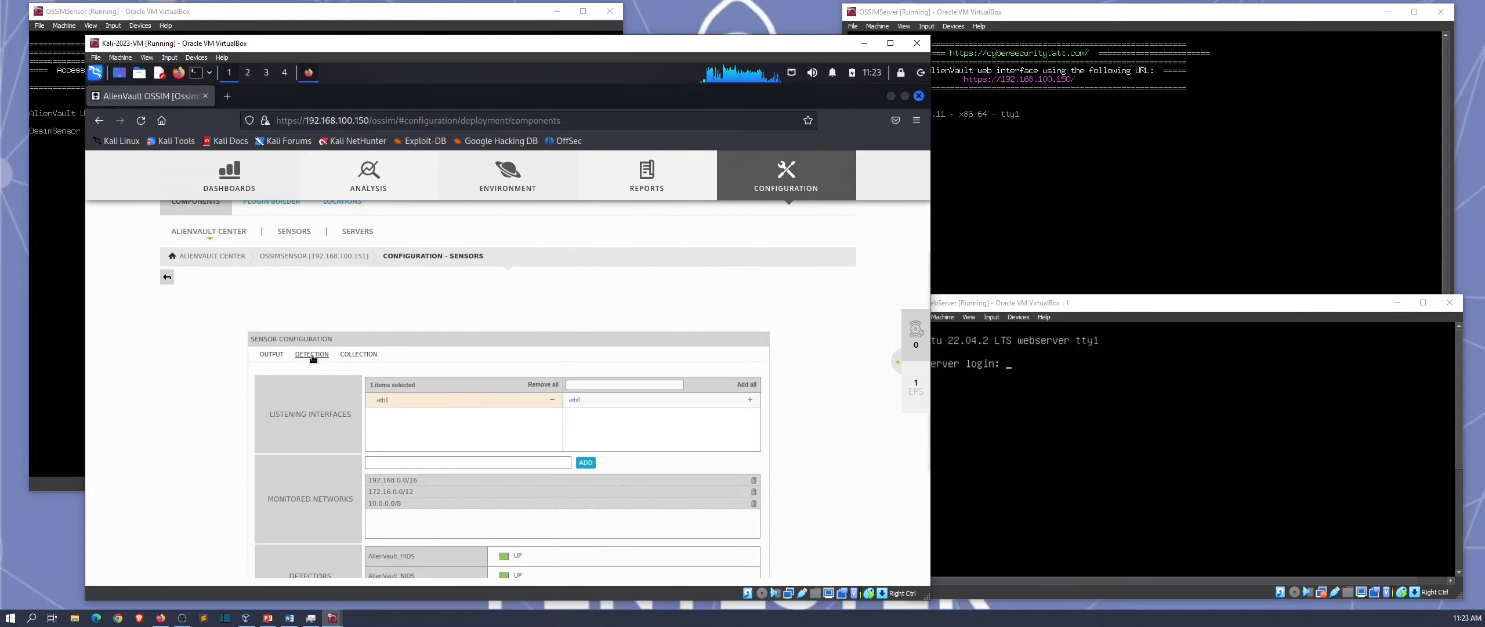
{"action": "scroll", "coordinate": [323, 427], "scroll_direction": "down", "scroll_amount": 2}
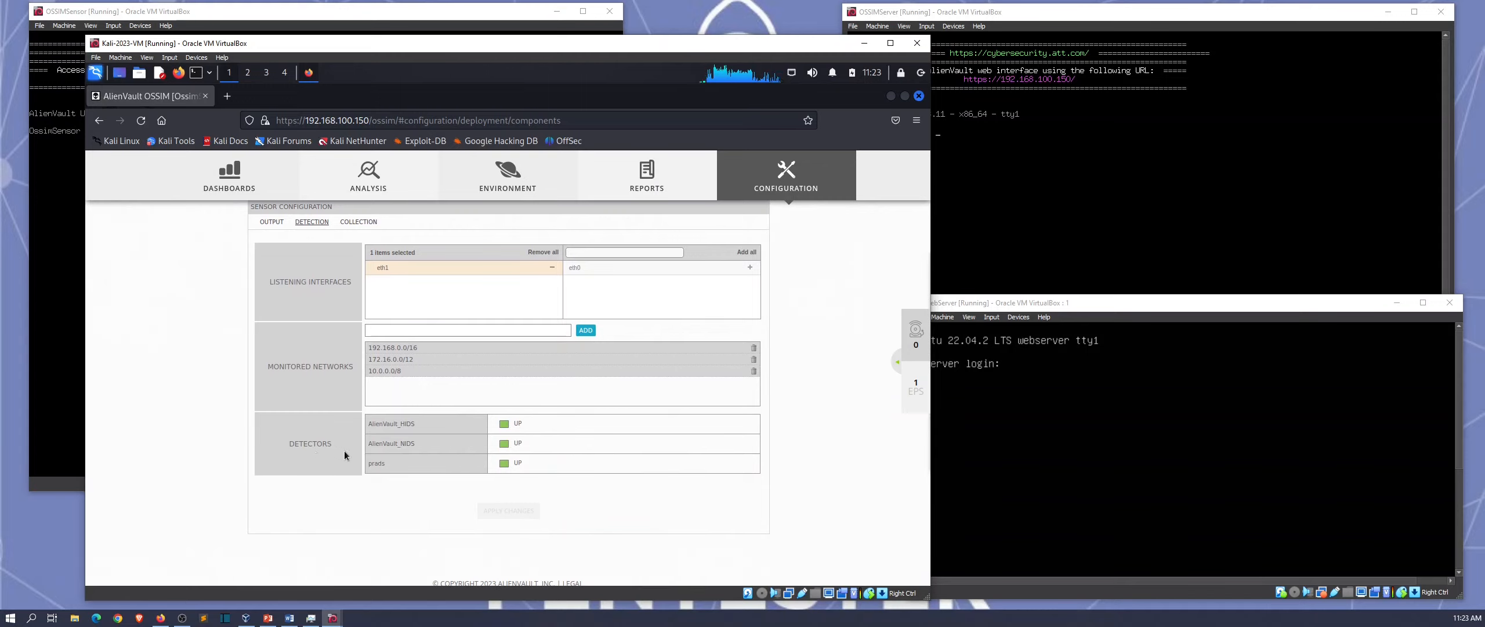
{"action": "scroll", "coordinate": [411, 395], "scroll_direction": "up", "scroll_amount": 1}
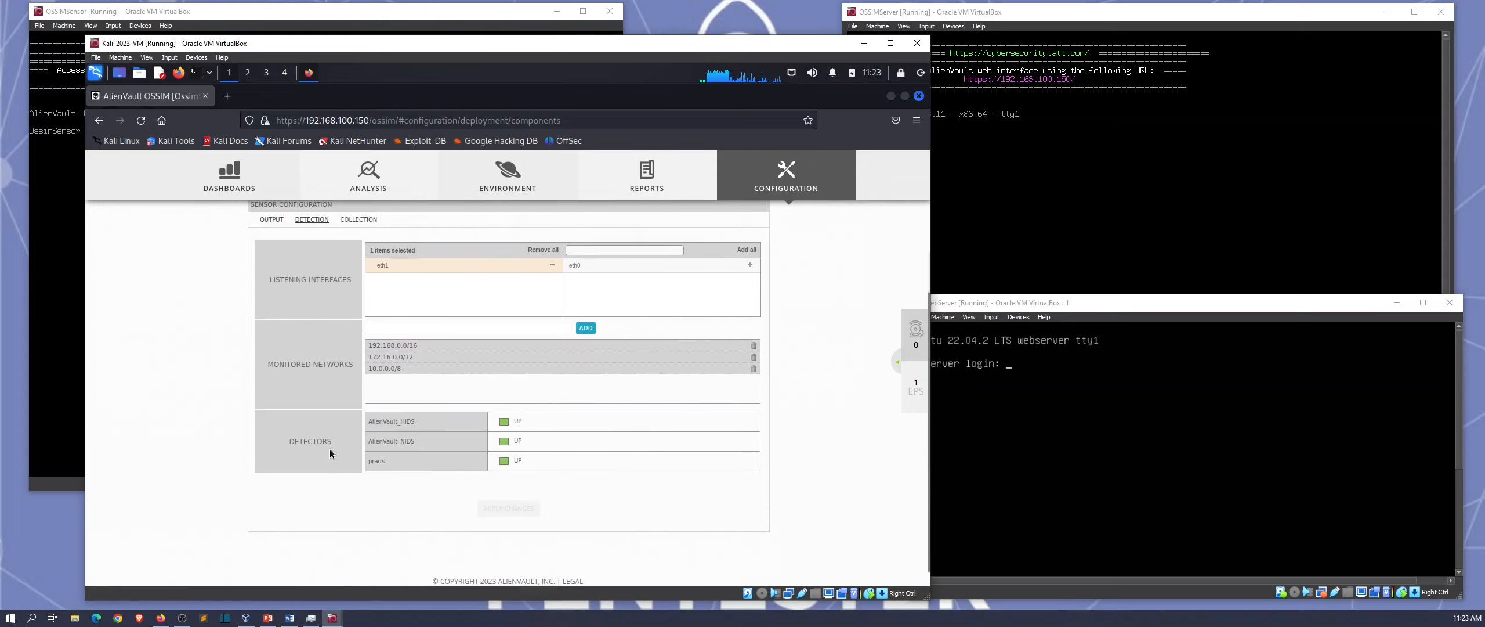
{"action": "scroll", "coordinate": [329, 448], "scroll_direction": "up", "scroll_amount": 3}
{"action": "left_click", "coordinate": [297, 301]}
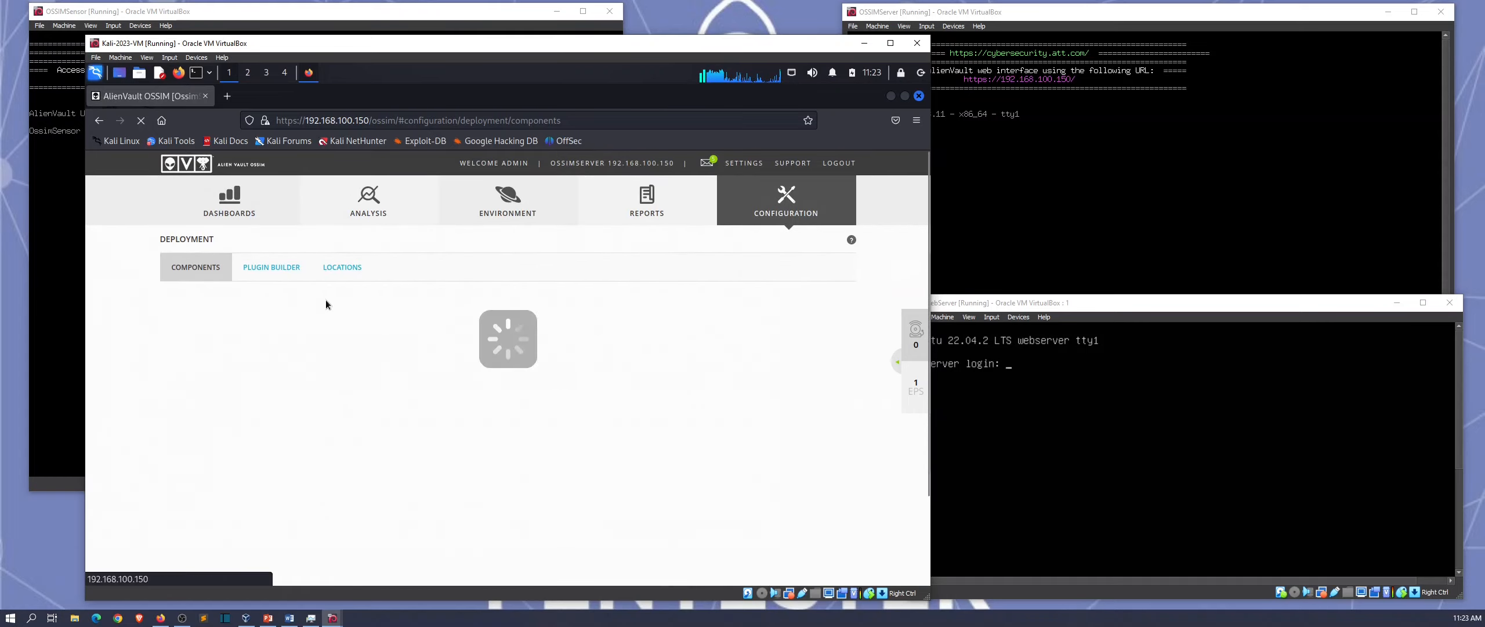
Step: Check the Servers list, then go to Configuration > Threat Intelligence to view OssimServer's policies
{"action": "left_click", "coordinate": [359, 299]}
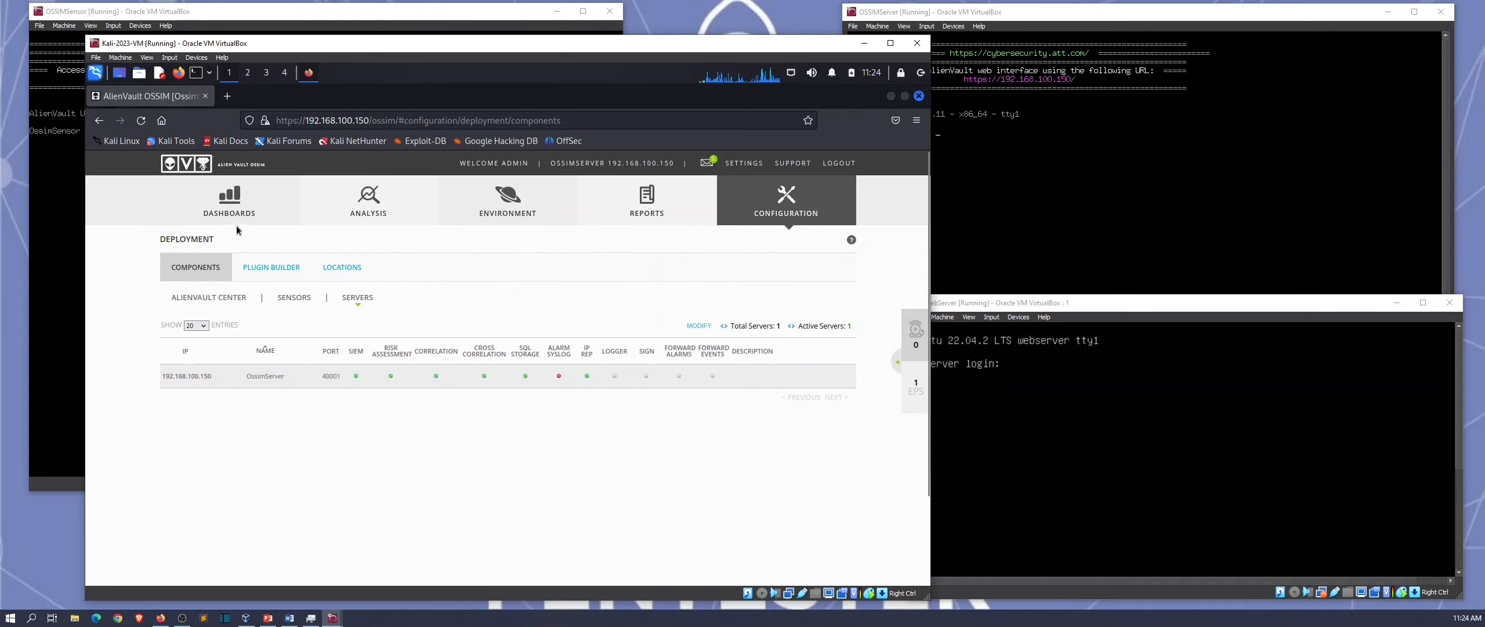
{"action": "mouse_move", "coordinate": [241, 218]}
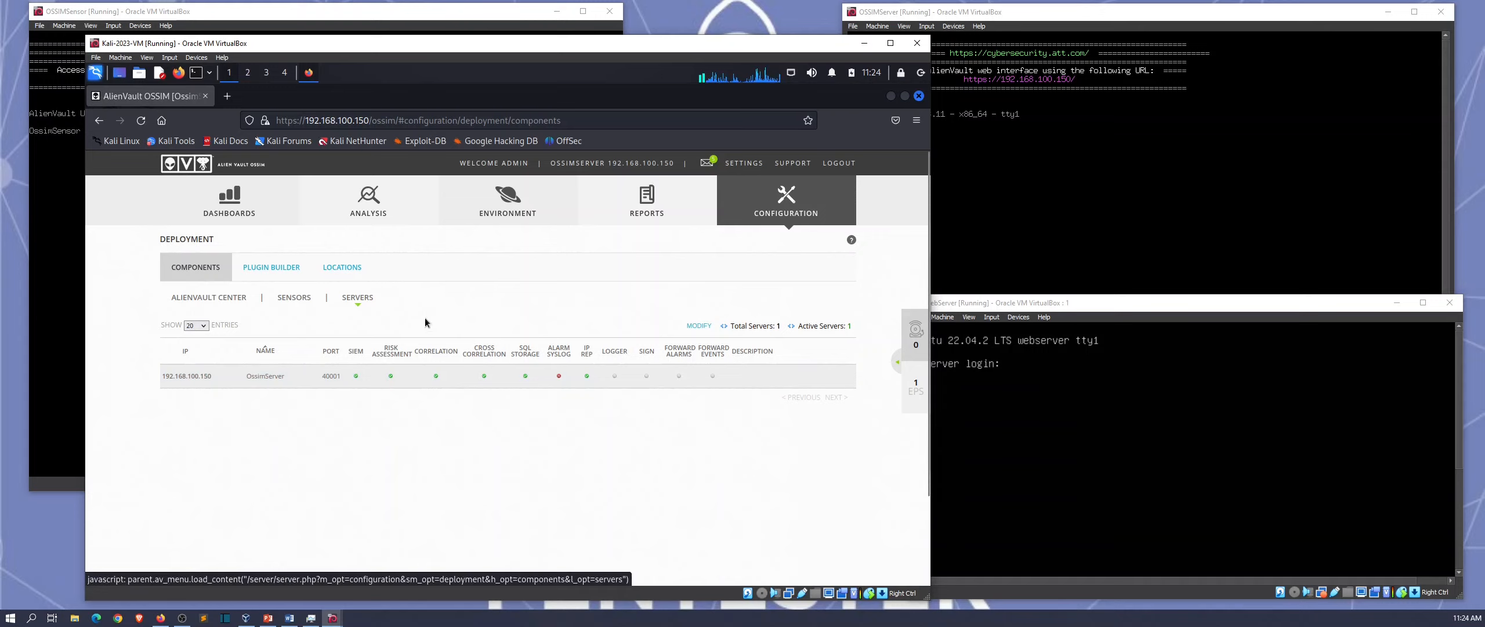
{"action": "mouse_move", "coordinate": [793, 209]}
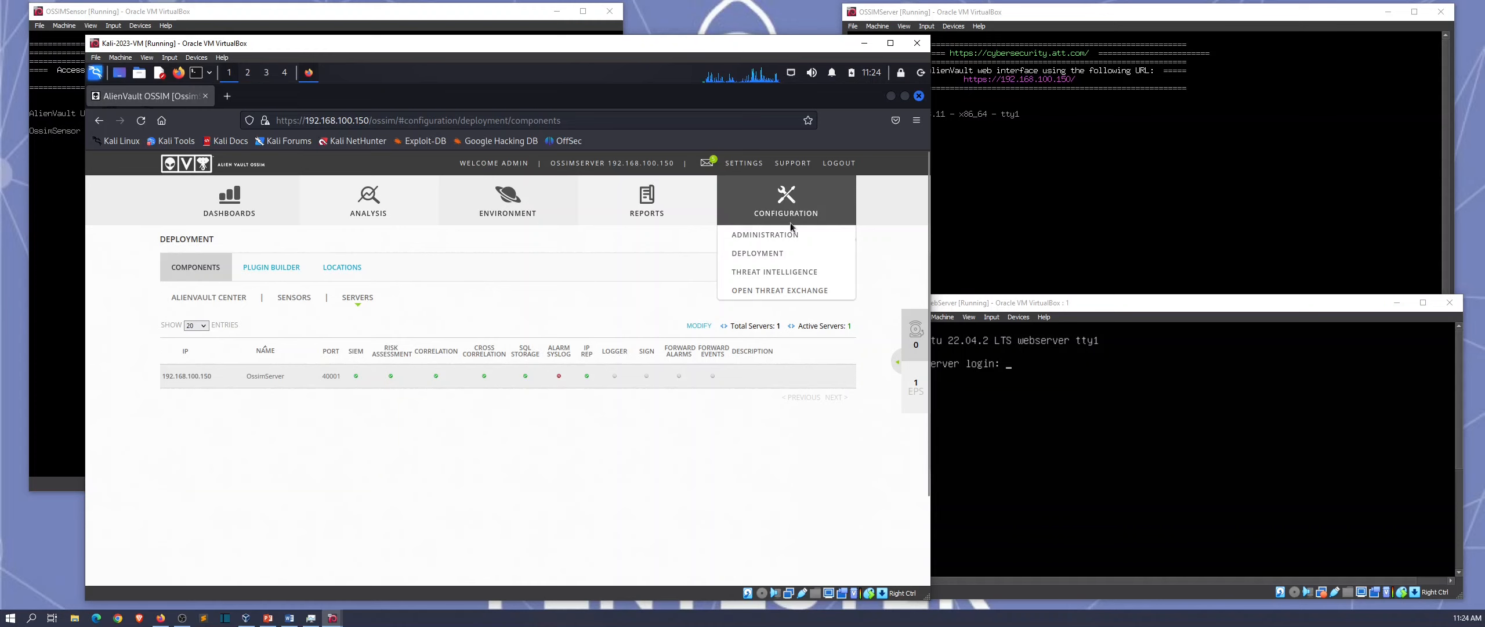
{"action": "left_click", "coordinate": [780, 276]}
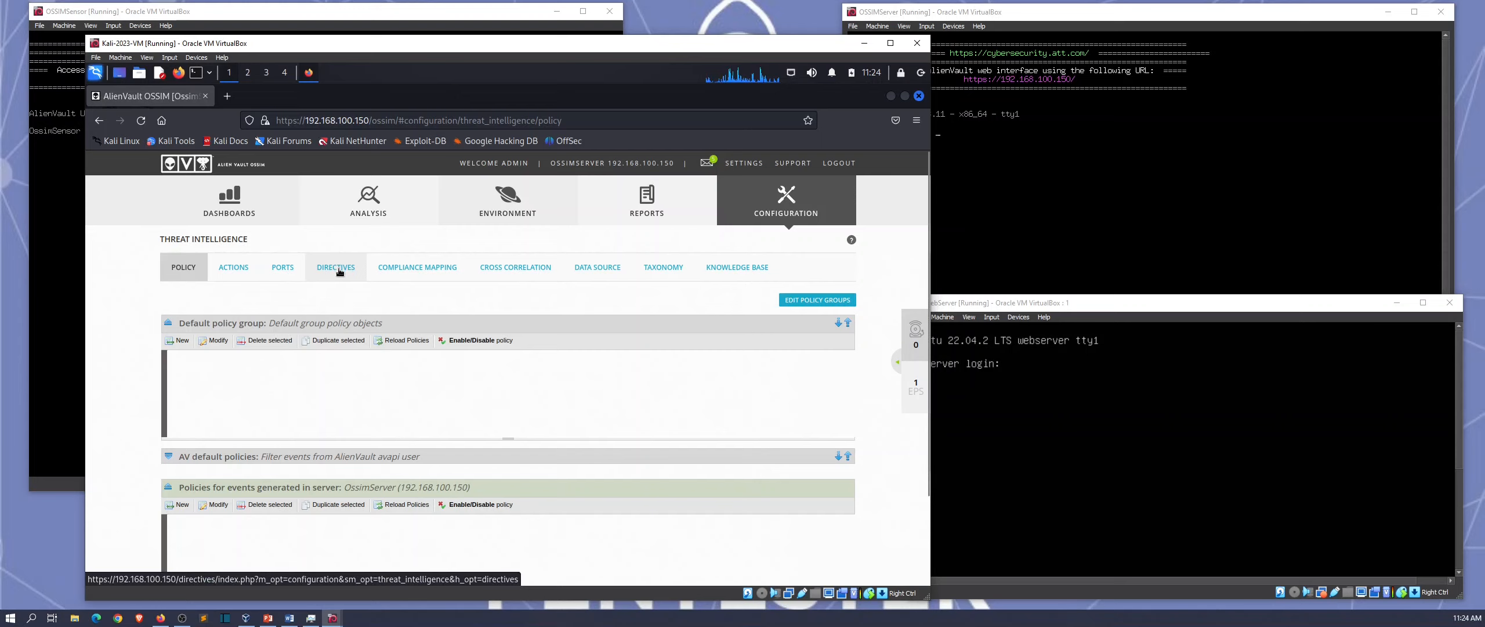
Step: Search the correlation directives for 'nikto' and expand the AlienVault Scan Nikto directive's rules
{"action": "left_click", "coordinate": [339, 271]}
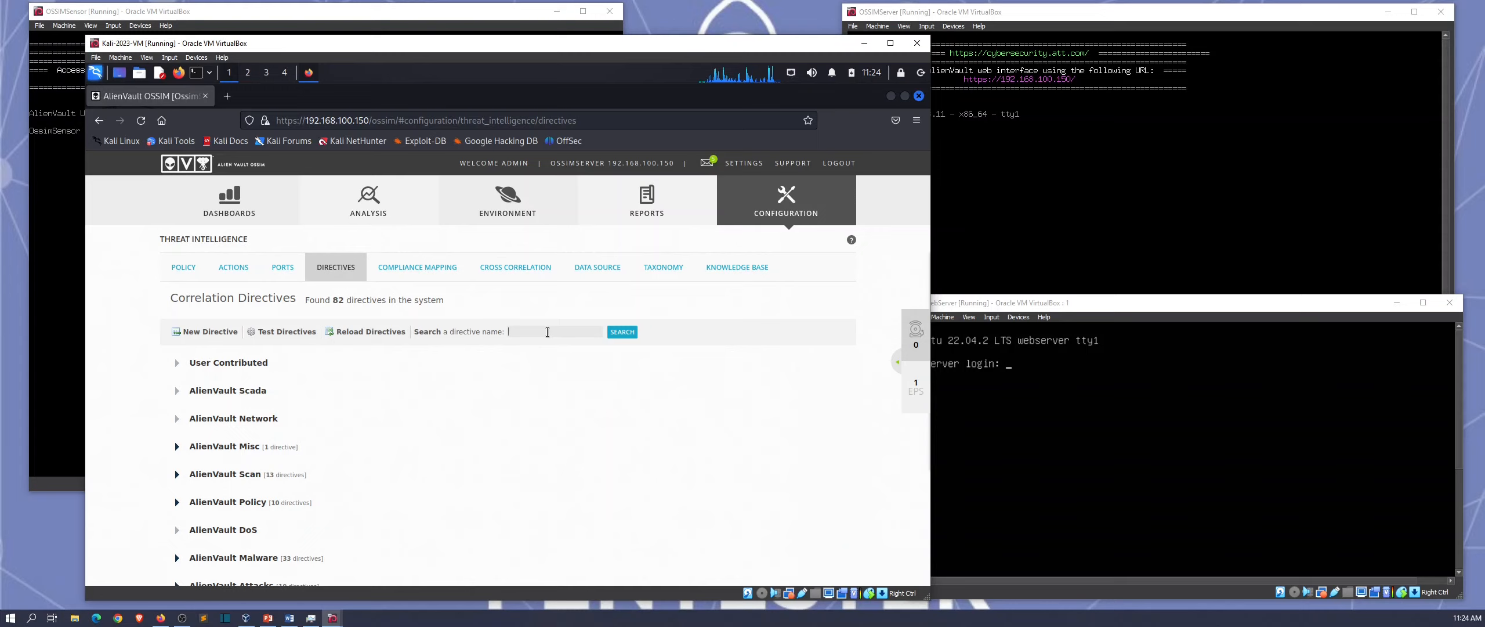
{"action": "key", "text": "Return"}
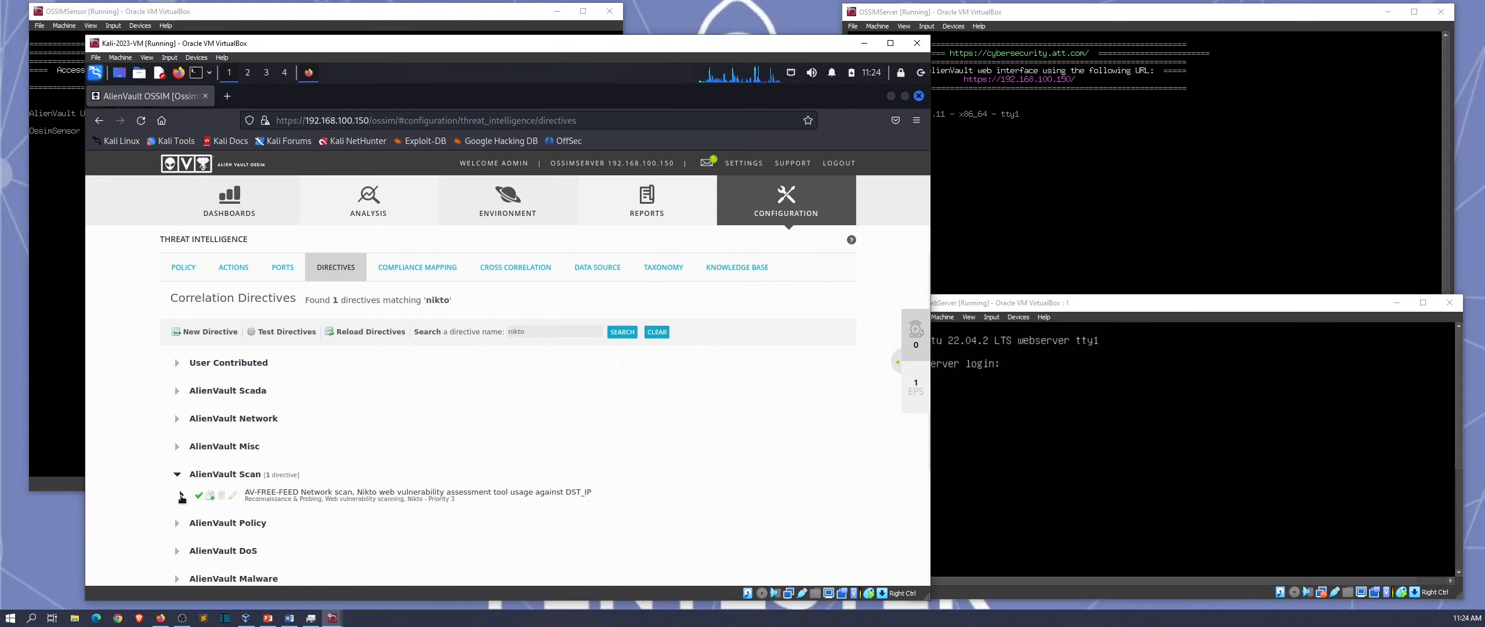
{"action": "left_click", "coordinate": [182, 494]}
{"action": "scroll", "coordinate": [158, 477], "scroll_direction": "down", "scroll_amount": 3}
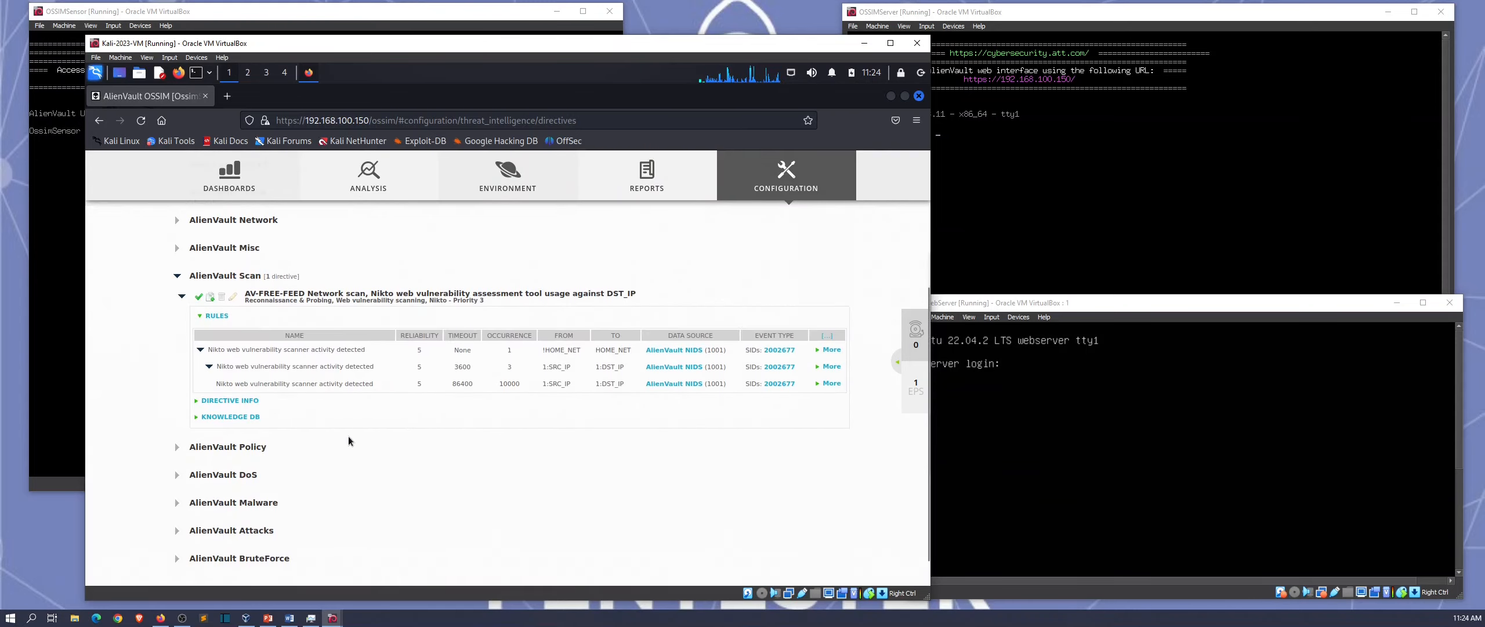
Step: Highlight the first rule's source and destination networks, ending on its !HOME_NET source
{"action": "left_click_drag", "start_coordinate": [544, 348], "coordinate": [578, 350]}
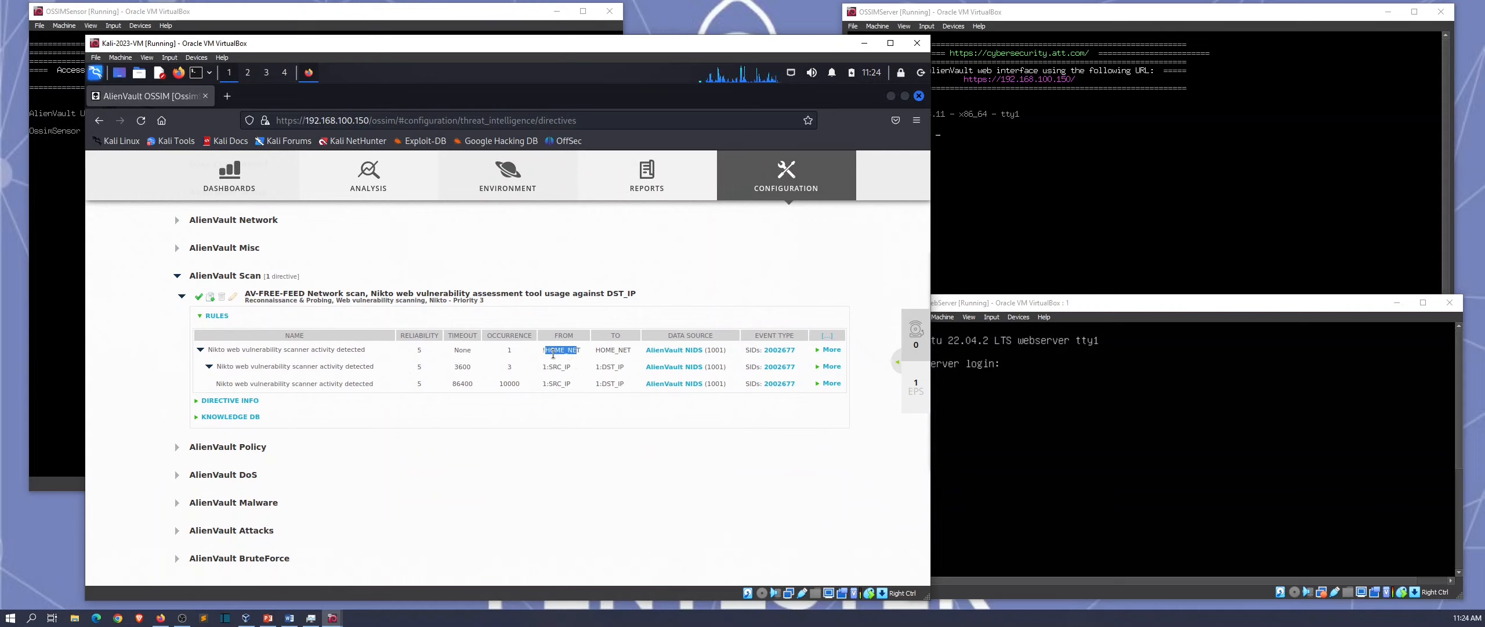
{"action": "left_click", "coordinate": [571, 357]}
{"action": "left_click_drag", "start_coordinate": [596, 349], "coordinate": [619, 349]}
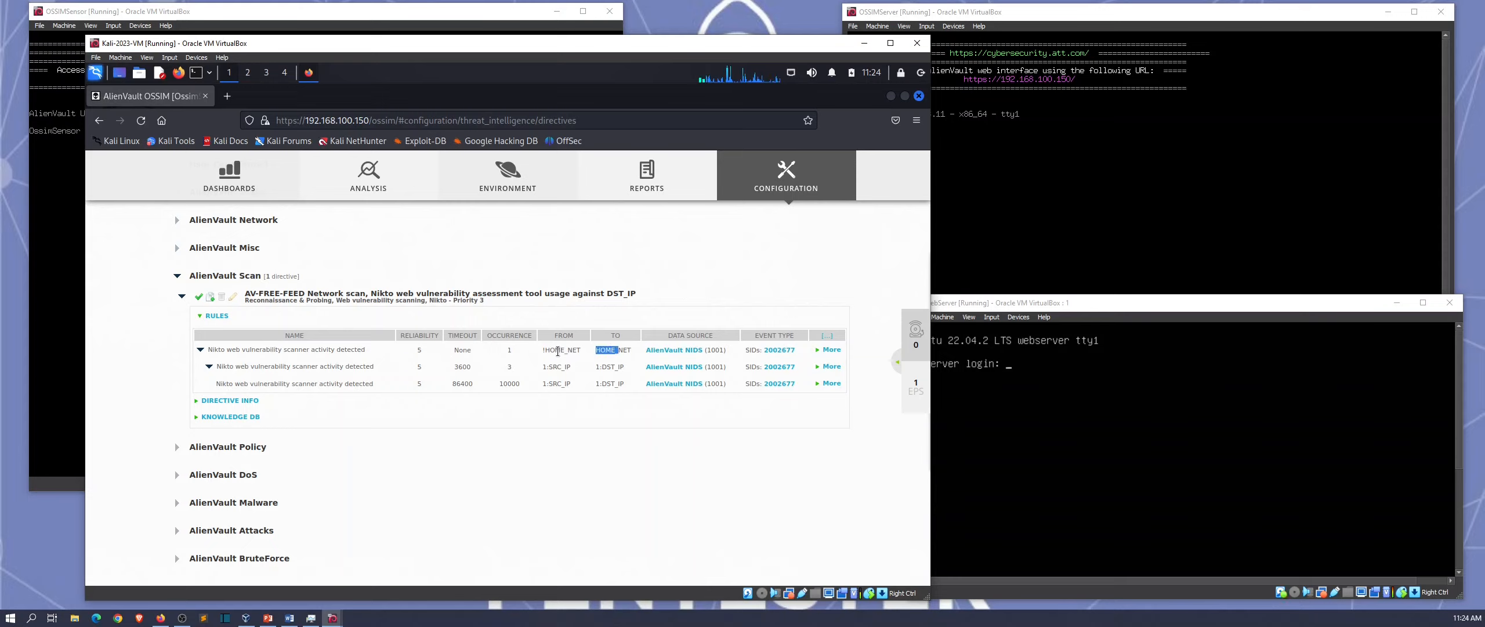
{"action": "left_click", "coordinate": [544, 356]}
{"action": "left_click_drag", "start_coordinate": [546, 351], "coordinate": [581, 352]}
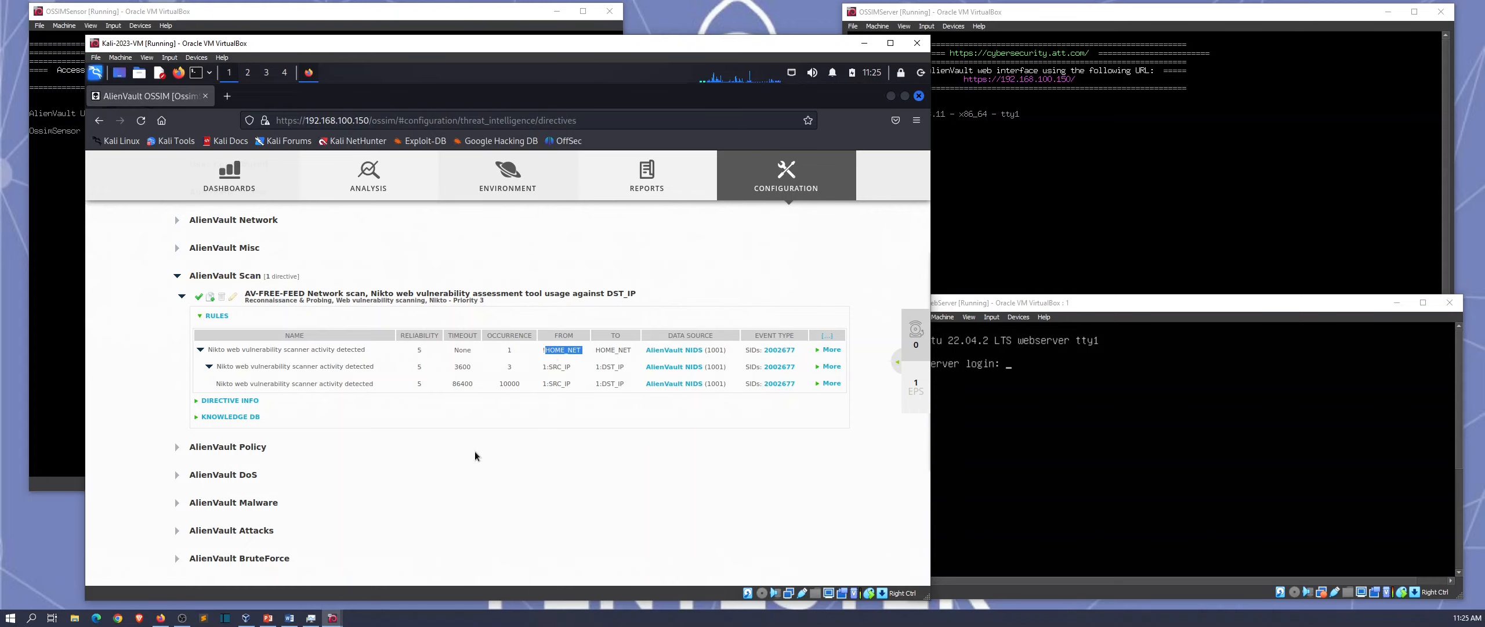
Step: Clone the Nikto directive into User Contributed and close its settings dialog unchanged
{"action": "left_click", "coordinate": [211, 299]}
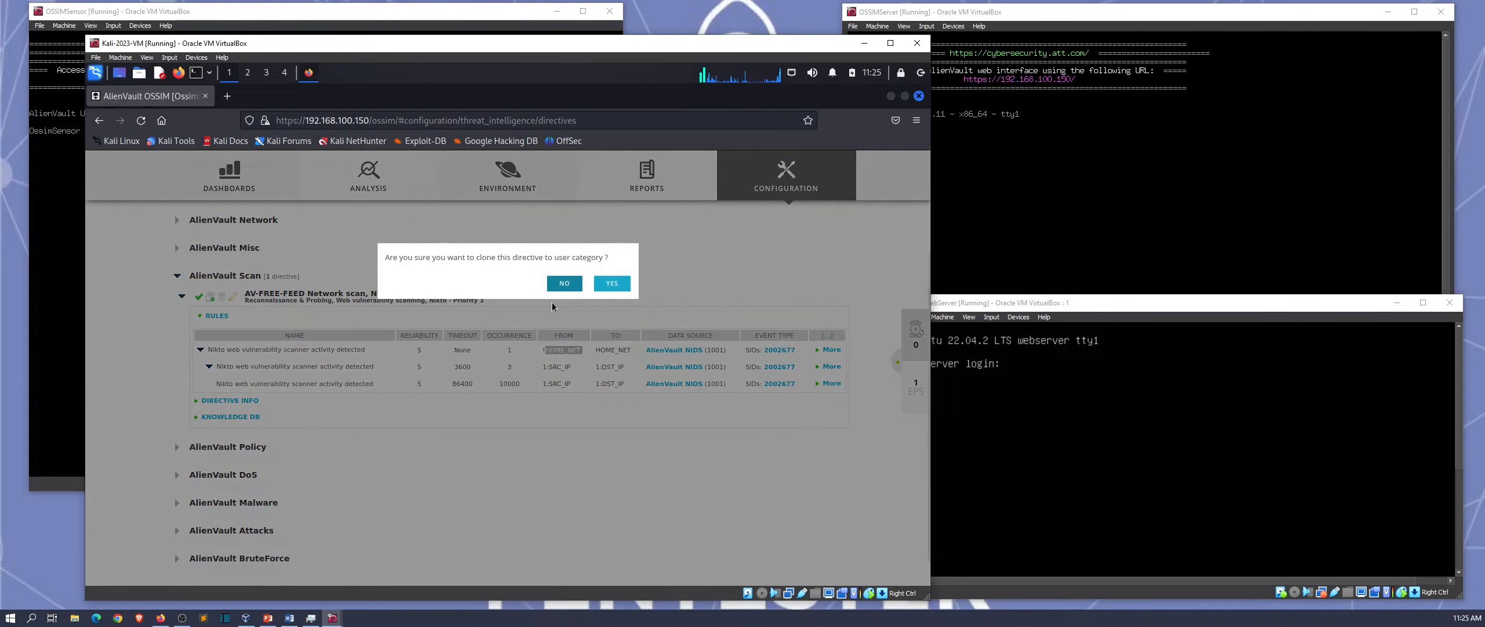
{"action": "left_click", "coordinate": [612, 285]}
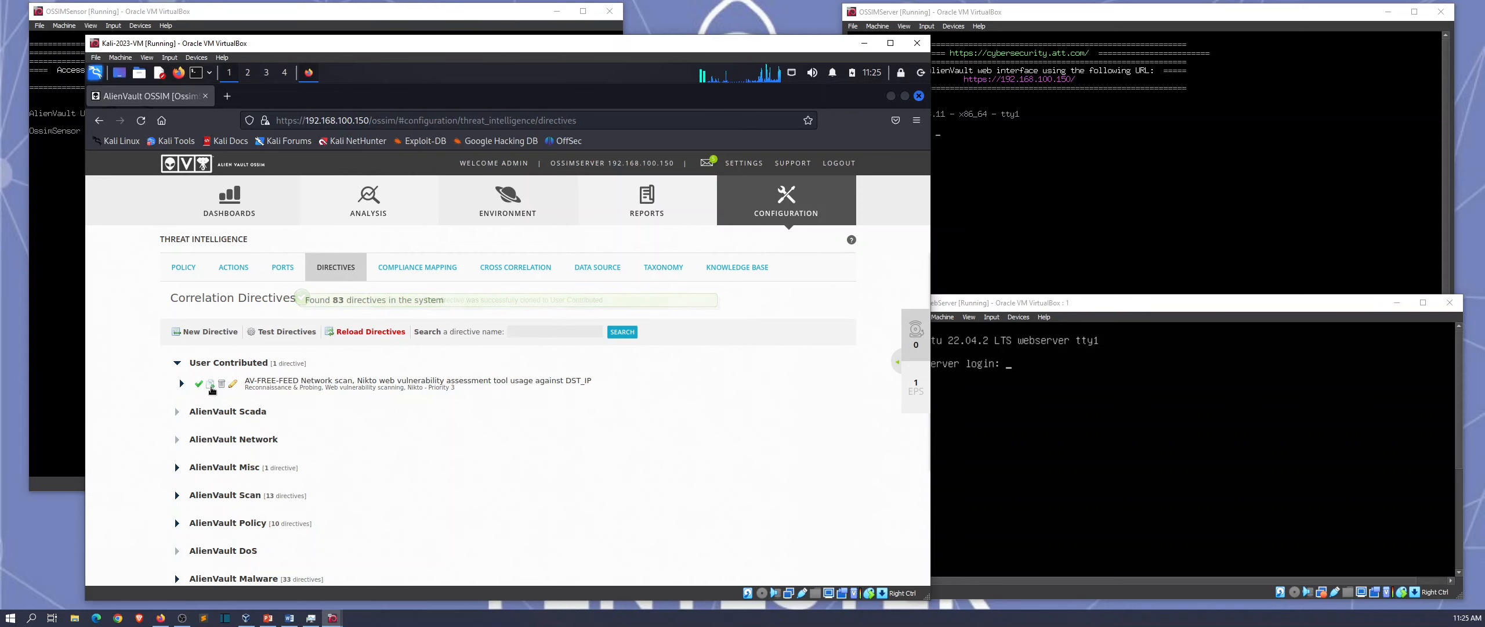
{"action": "left_click", "coordinate": [233, 384]}
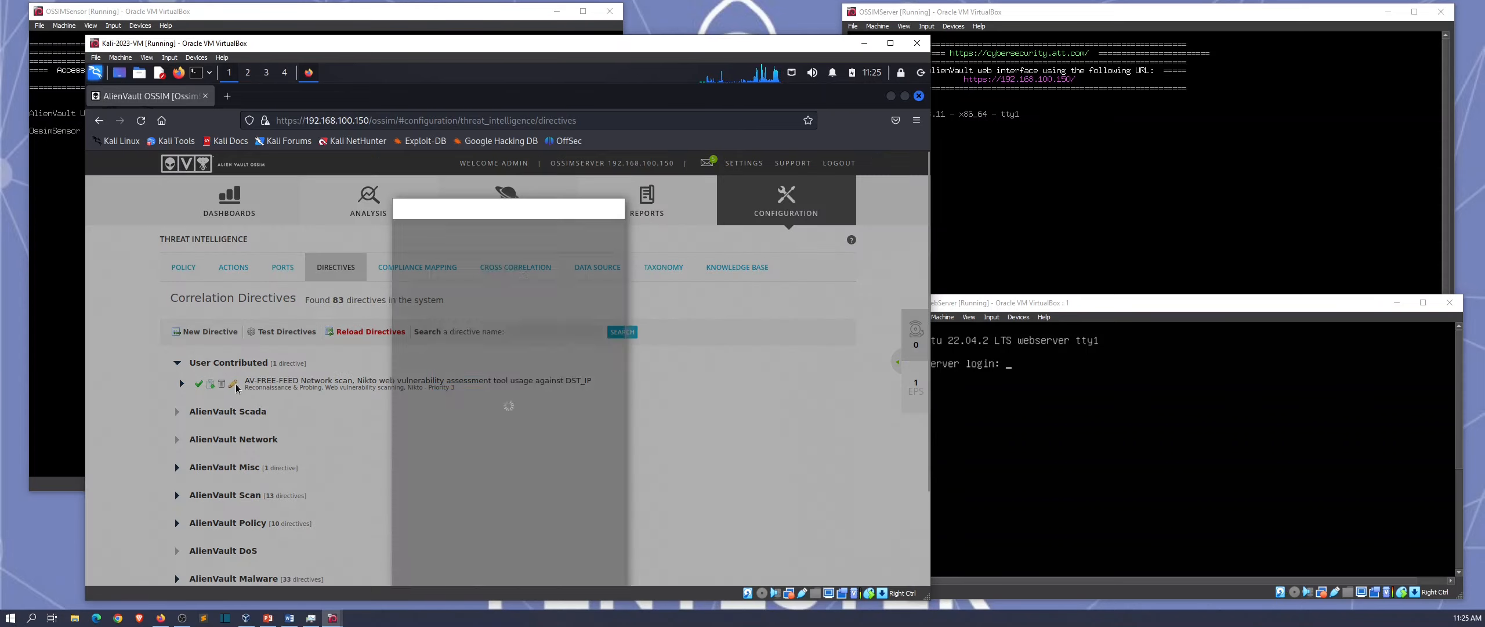
{"action": "left_click", "coordinate": [614, 210]}
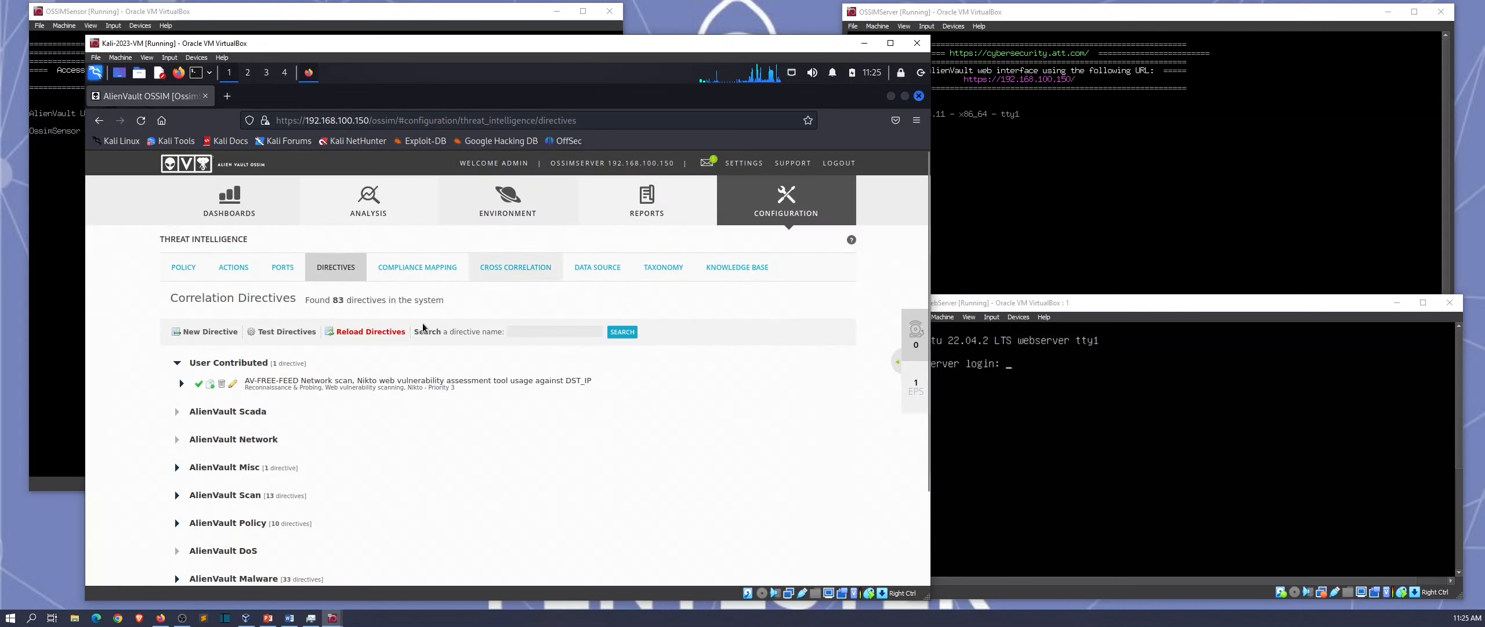
Step: Delete the extra duplicate 'Copy of' Nikto directive, keeping one clone
{"action": "left_click", "coordinate": [210, 384]}
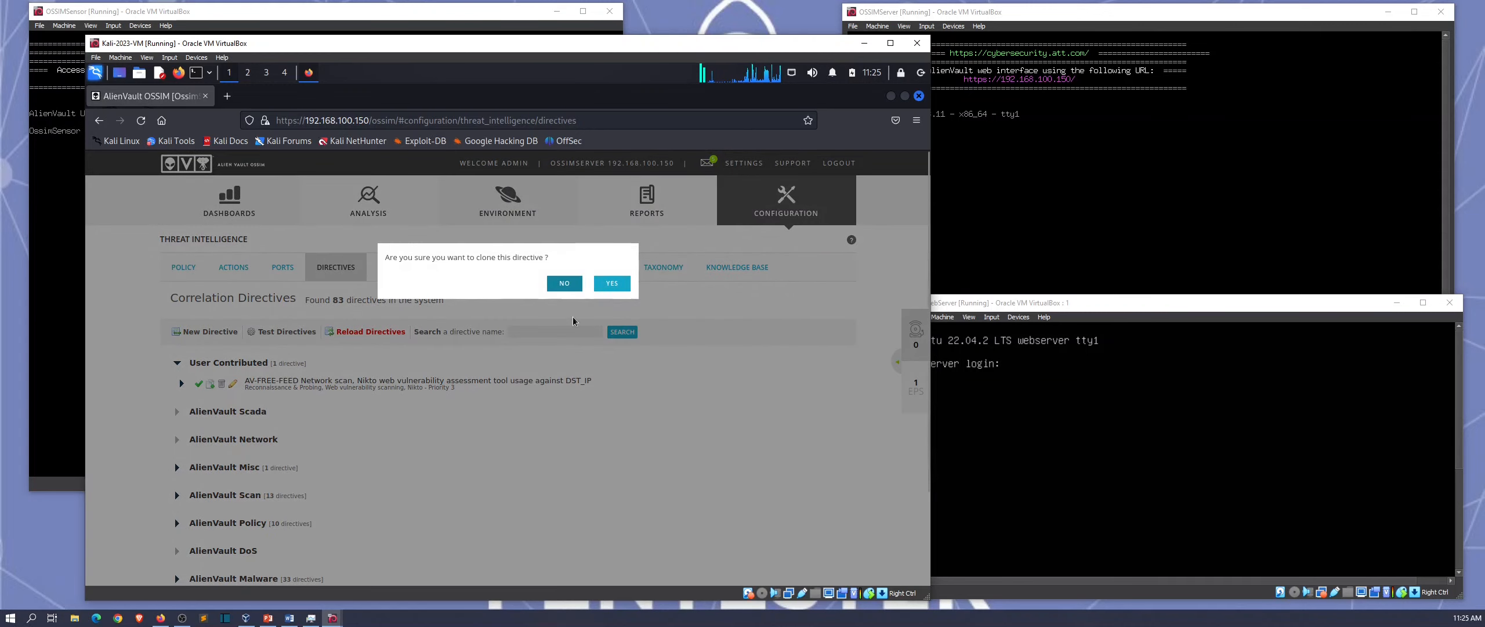
{"action": "left_click", "coordinate": [610, 285]}
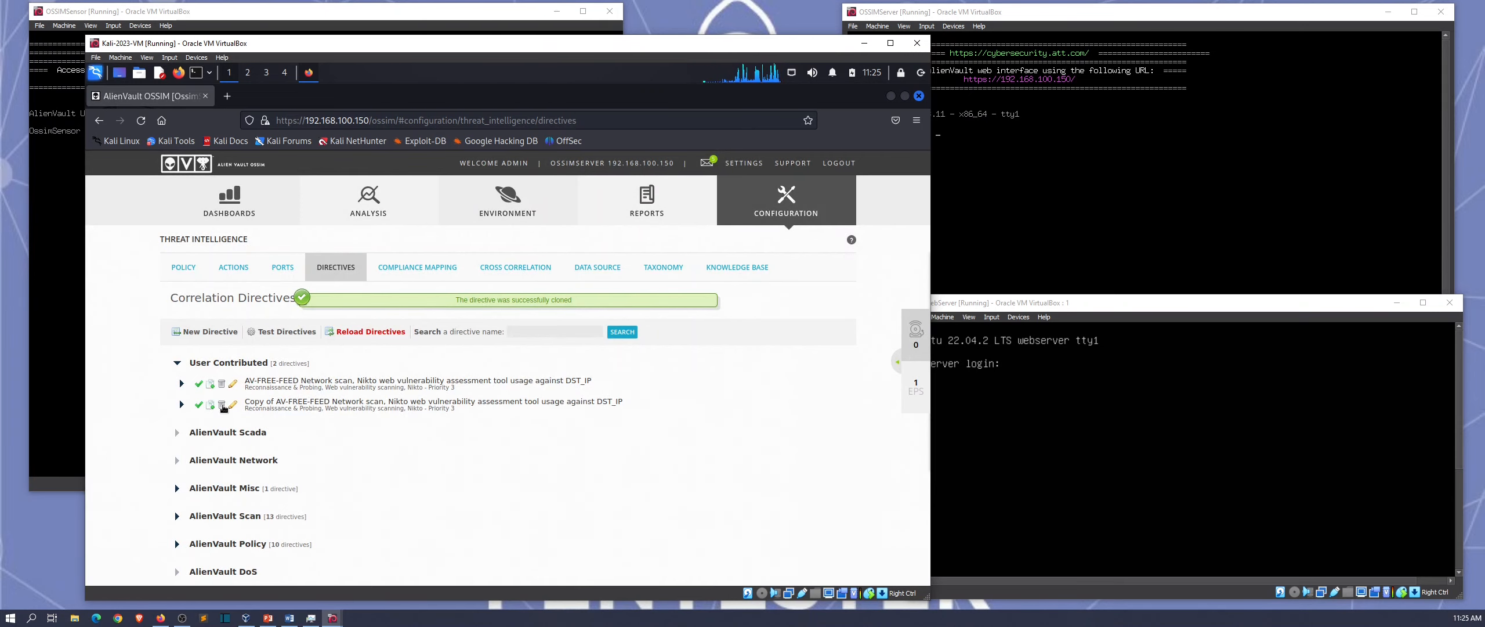
{"action": "left_click", "coordinate": [222, 384]}
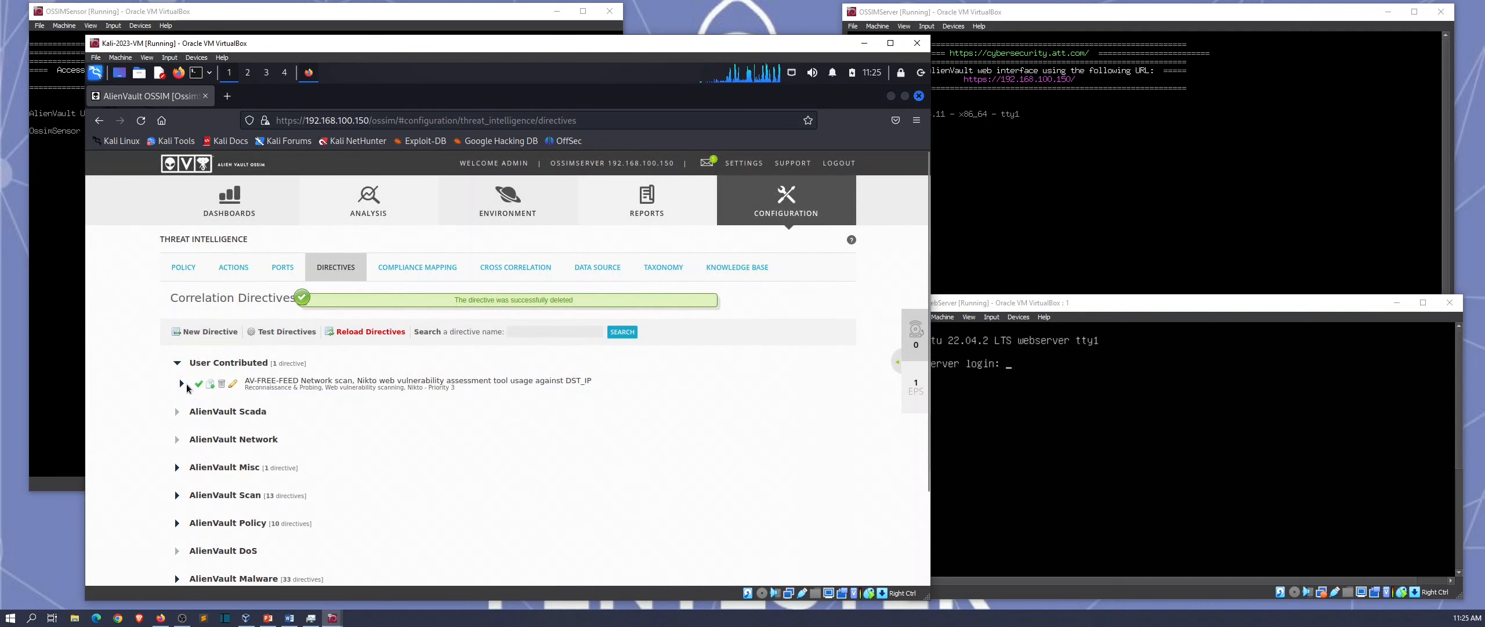
{"action": "left_click", "coordinate": [182, 384]}
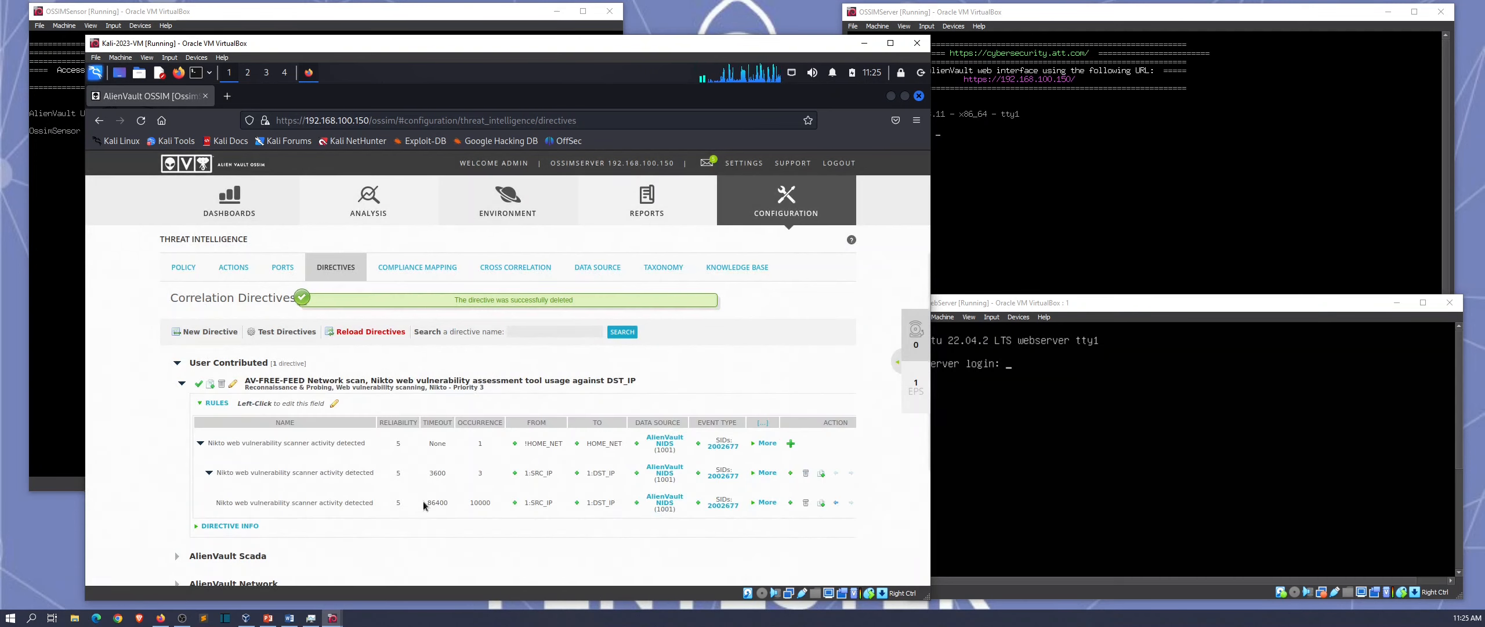
Step: Remove !HOME_NET from the first Nikto rule's source networks
{"action": "left_click_drag", "start_coordinate": [546, 444], "coordinate": [518, 447]}
{"action": "left_click", "coordinate": [518, 447]}
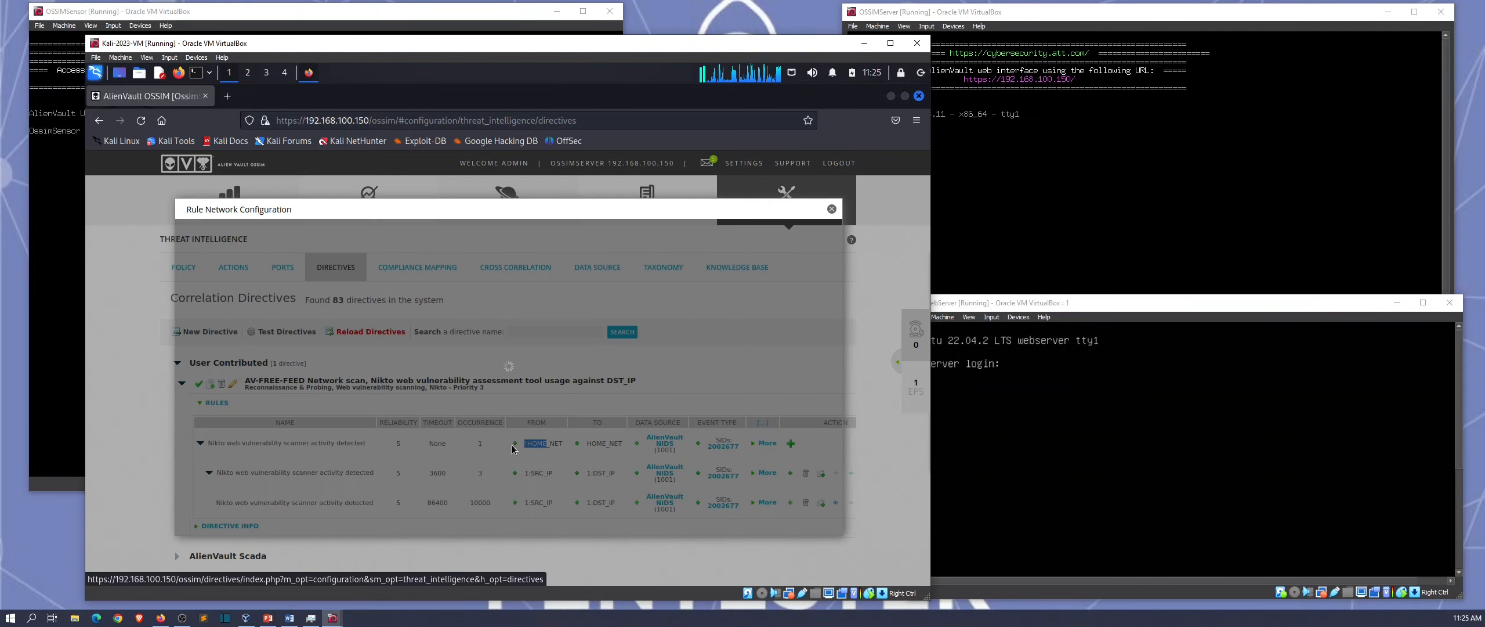
{"action": "left_click", "coordinate": [234, 270]}
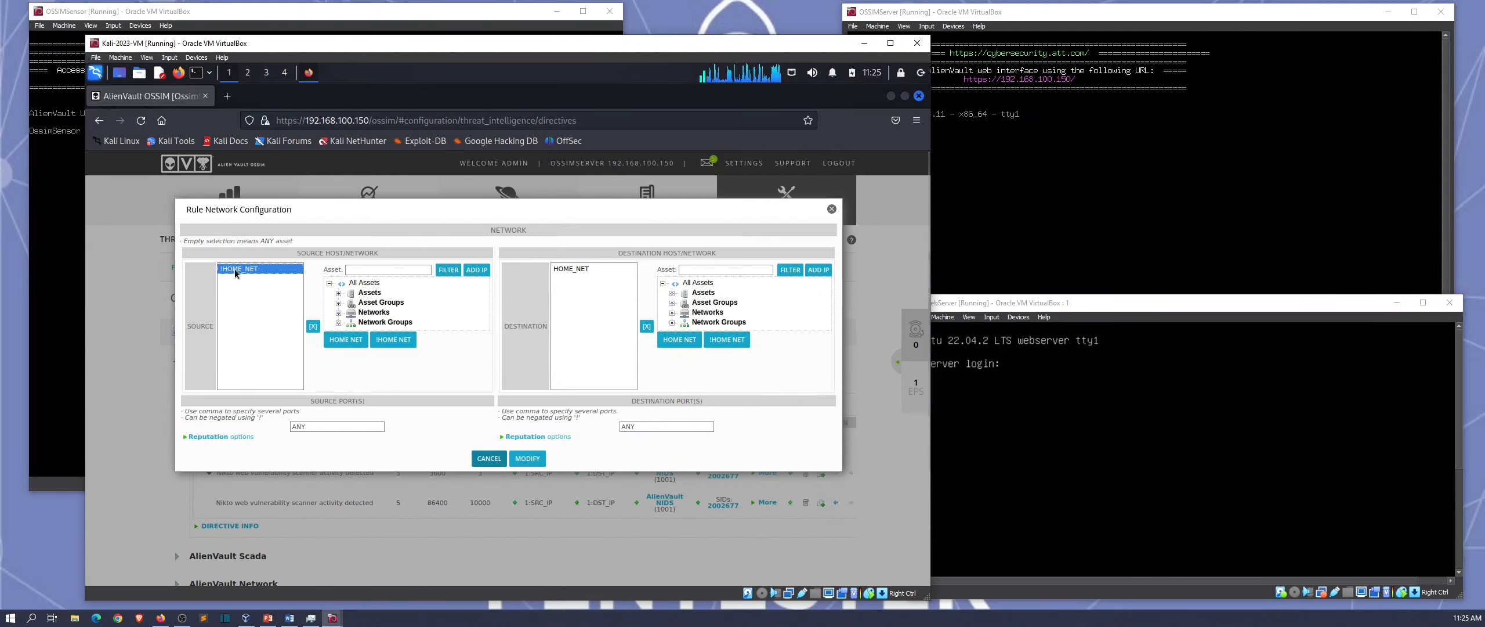
{"action": "left_click", "coordinate": [313, 326]}
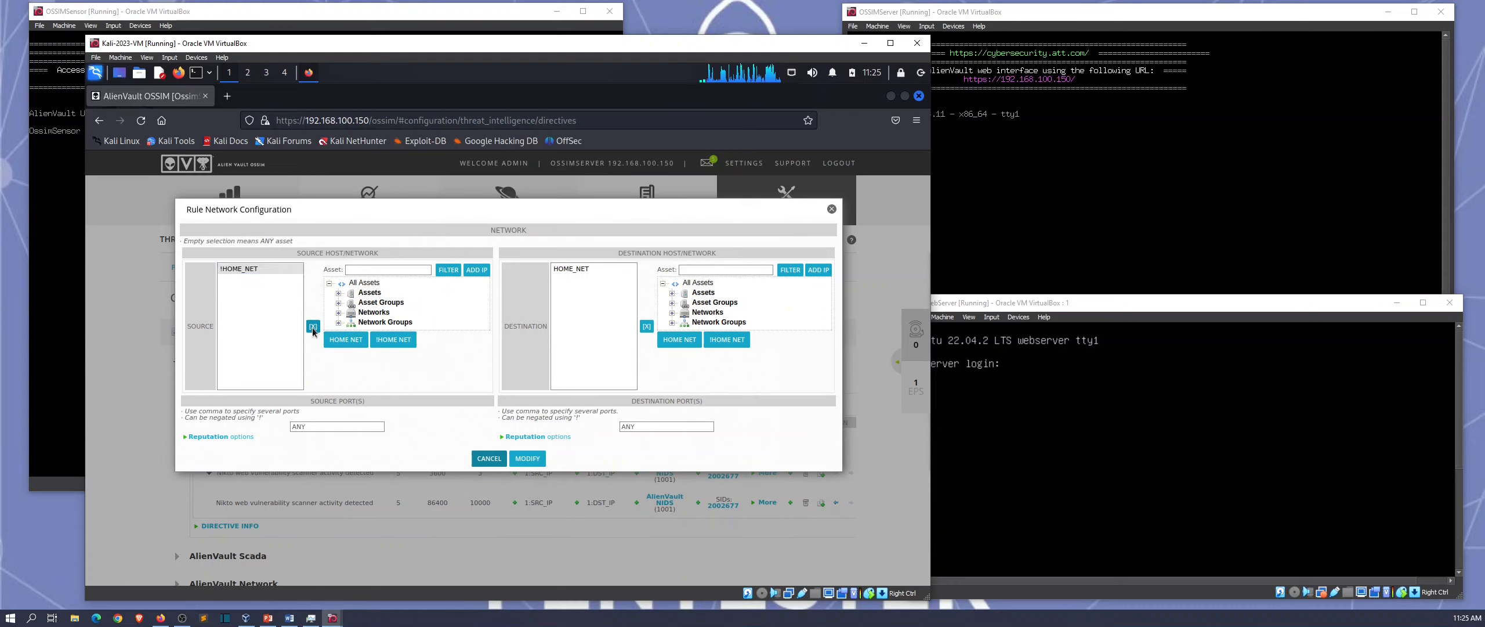
Step: Add HOME_NET as the first rule's source and save the modified rule
{"action": "left_click", "coordinate": [338, 314]}
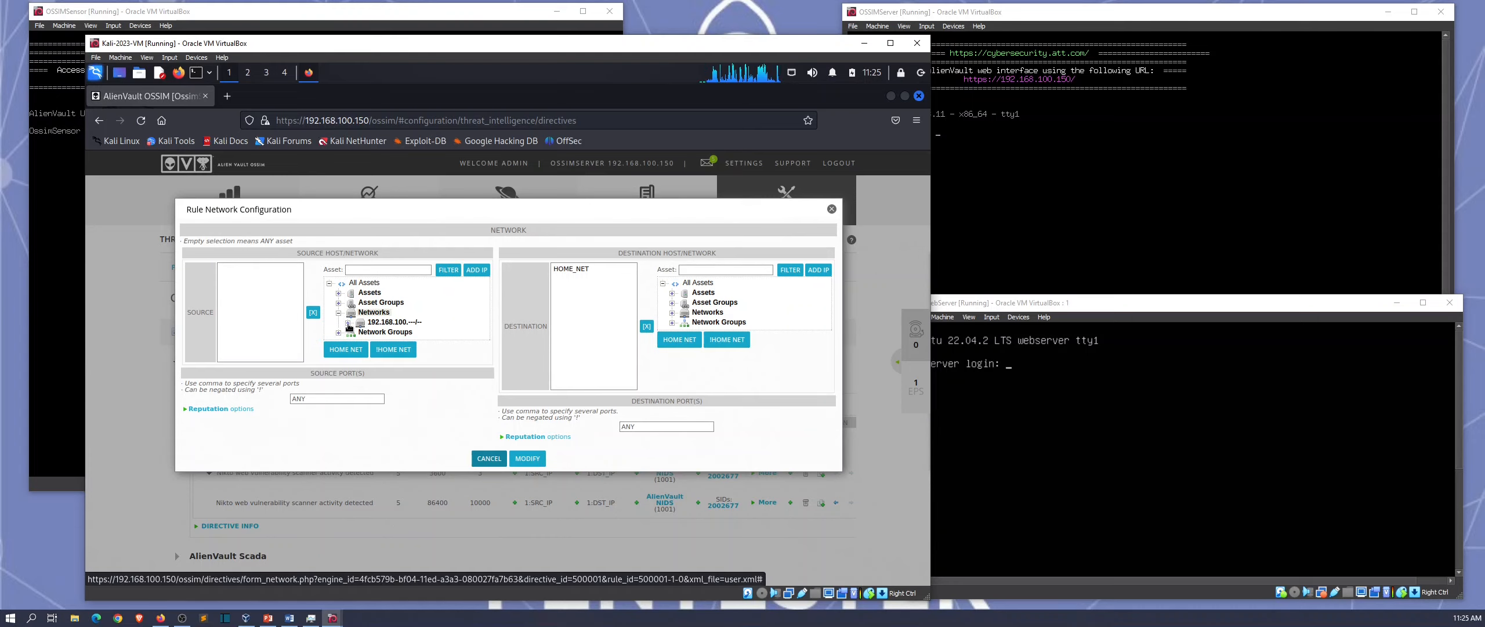
{"action": "left_click", "coordinate": [347, 322]}
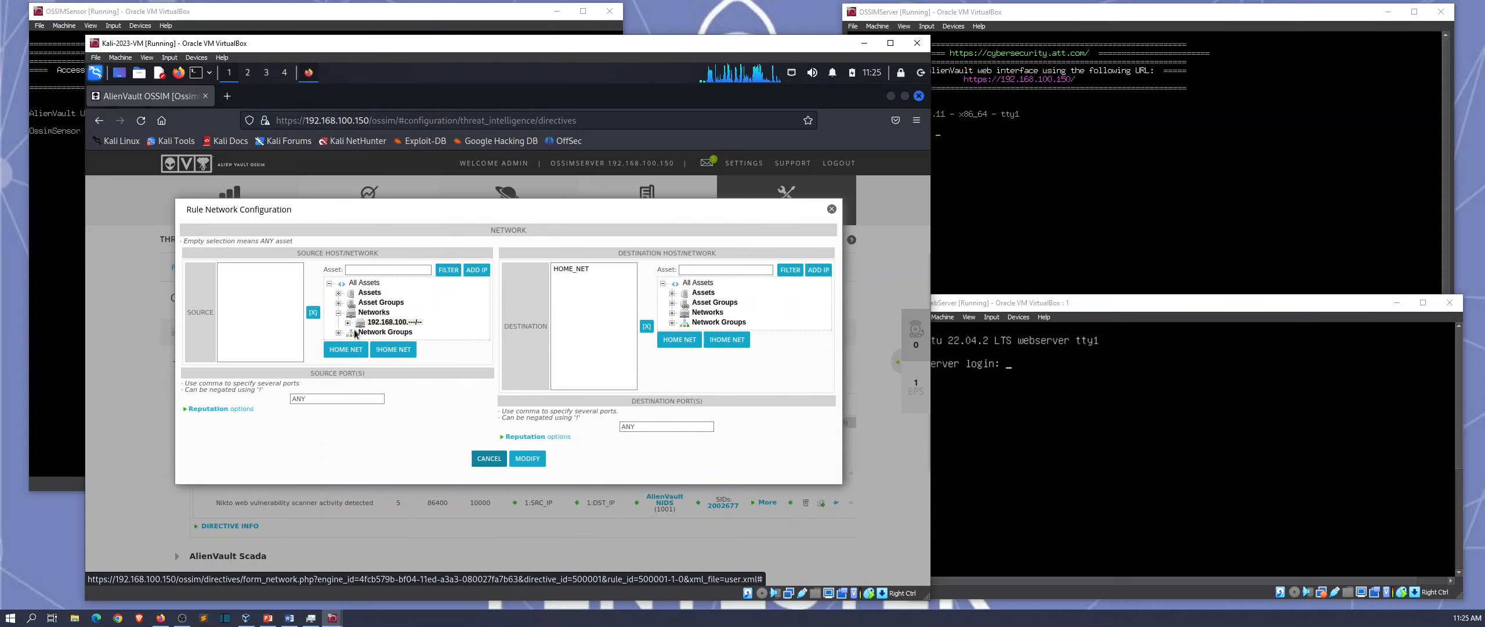
{"action": "left_click", "coordinate": [348, 323]}
{"action": "left_click", "coordinate": [348, 323]}
{"action": "left_click", "coordinate": [353, 332]}
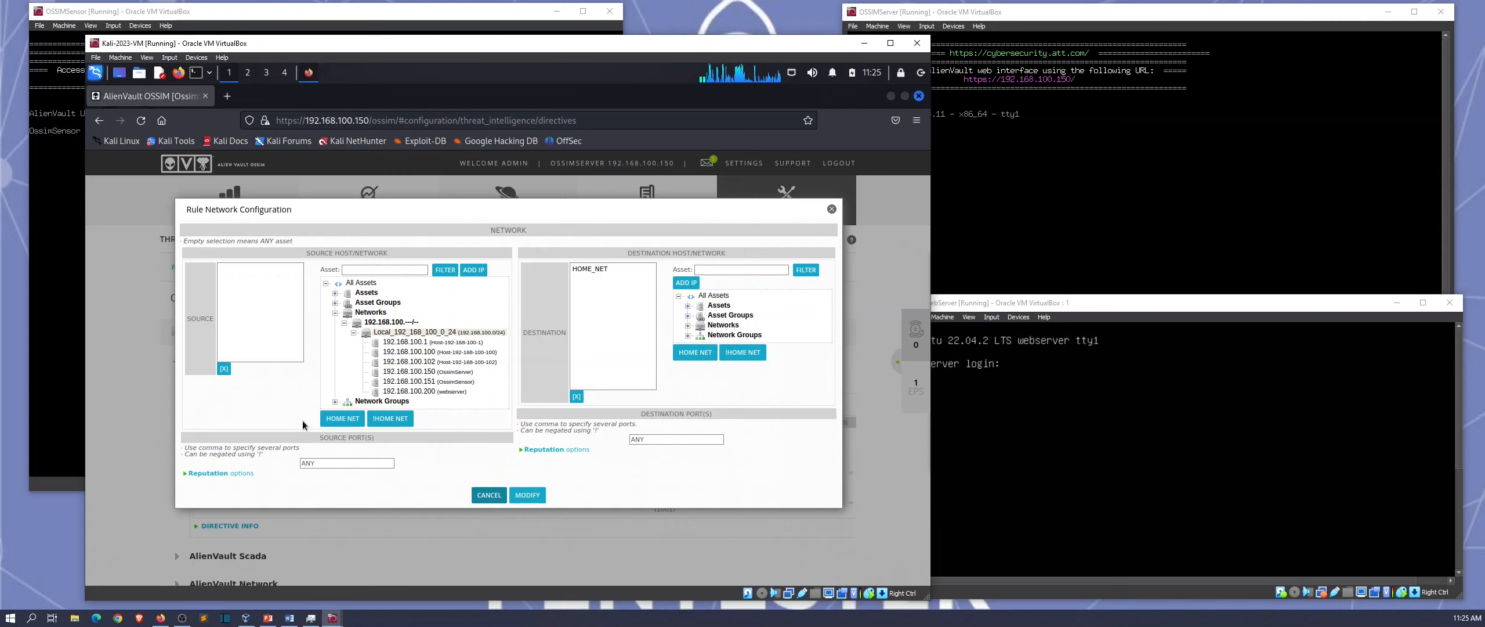
{"action": "left_click", "coordinate": [335, 419]}
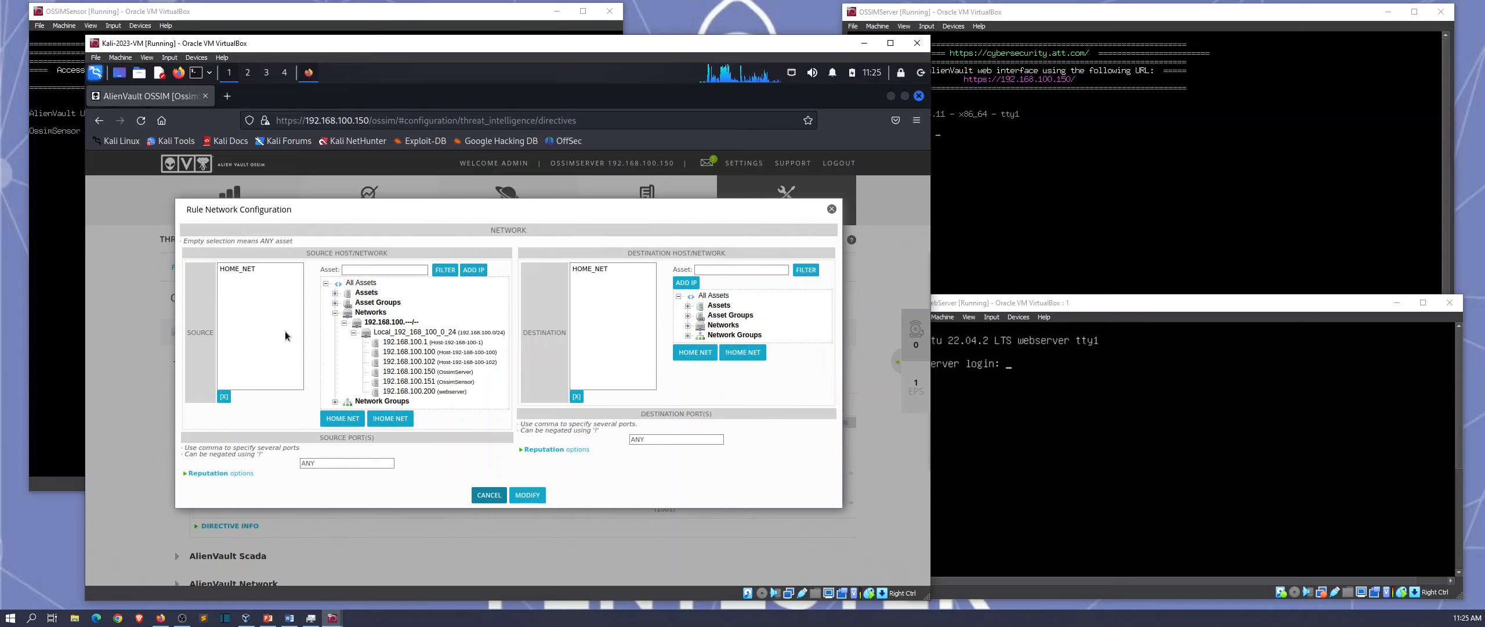
{"action": "left_click", "coordinate": [528, 495]}
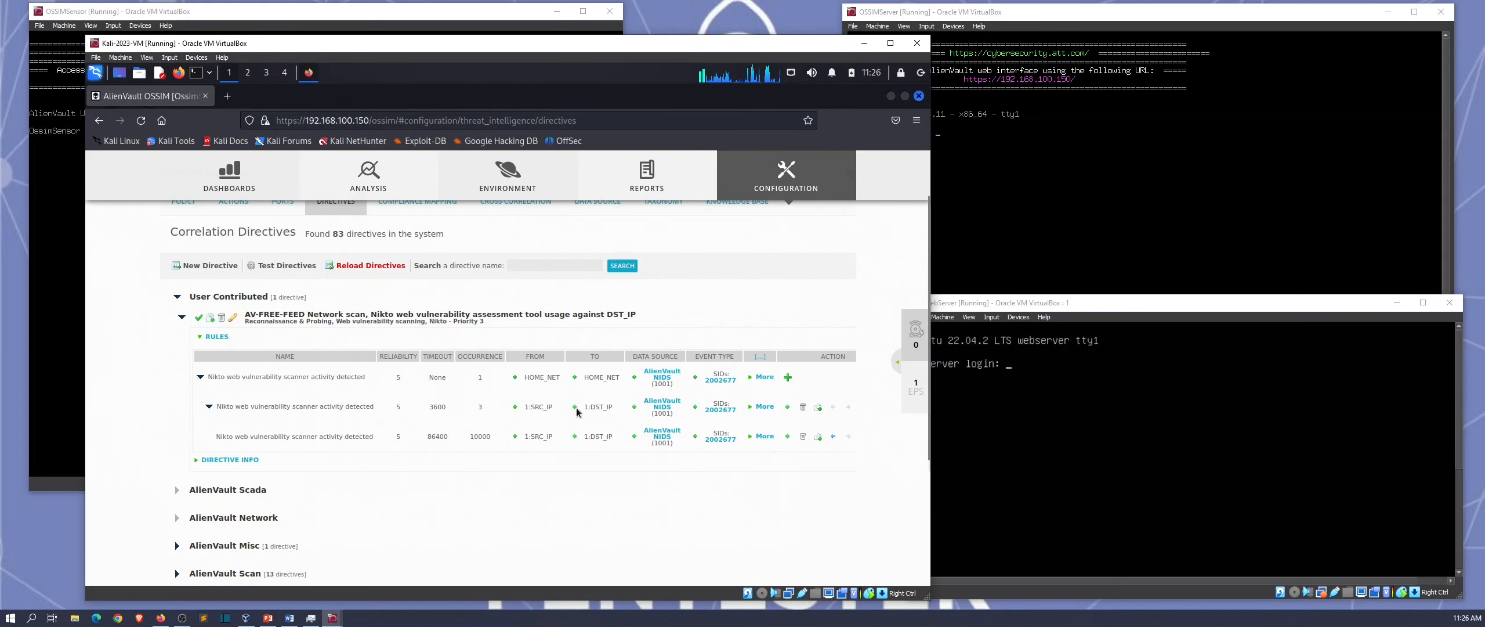
Step: Reload all correlation directives, confirming YES, so 83 directives are active
{"action": "scroll", "coordinate": [469, 397], "scroll_direction": "down", "scroll_amount": 4}
{"action": "scroll", "coordinate": [469, 399], "scroll_direction": "up", "scroll_amount": 4}
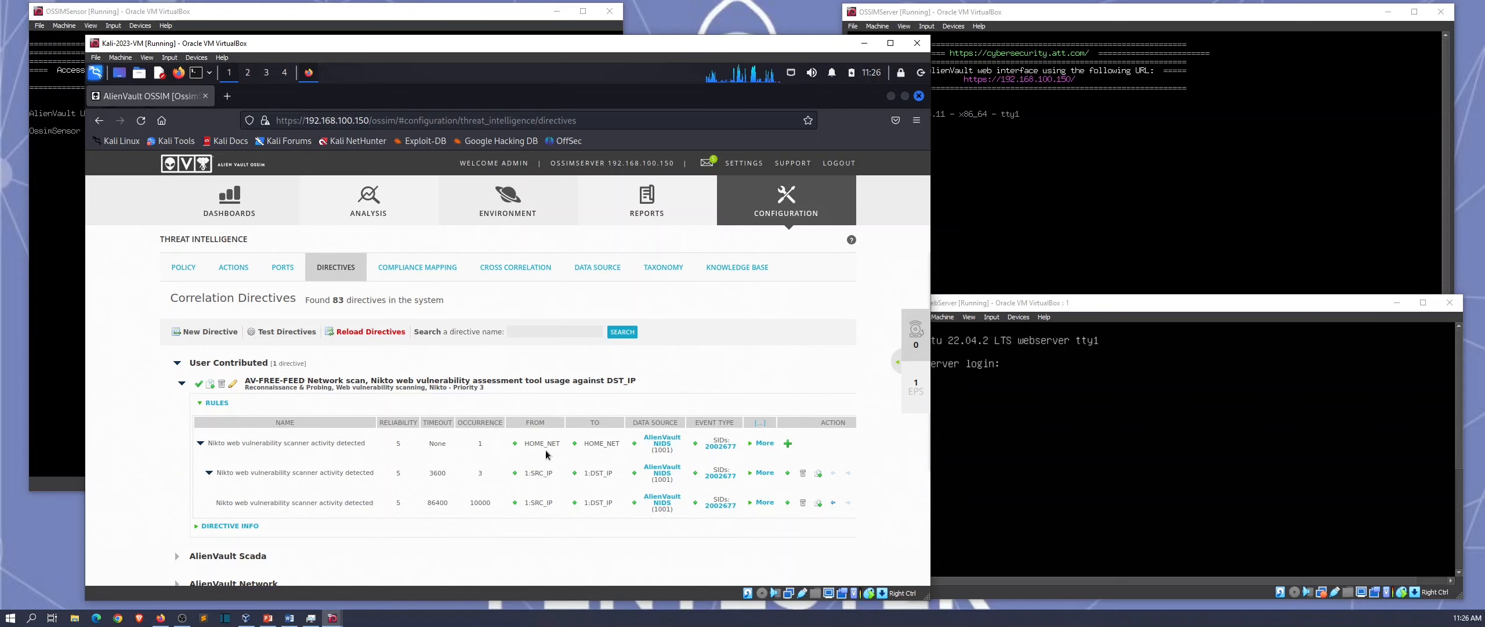
{"action": "left_click", "coordinate": [369, 332]}
{"action": "left_click", "coordinate": [614, 296]}
Step: Log in to the sensor console as root
{"action": "left_click", "coordinate": [54, 261]}
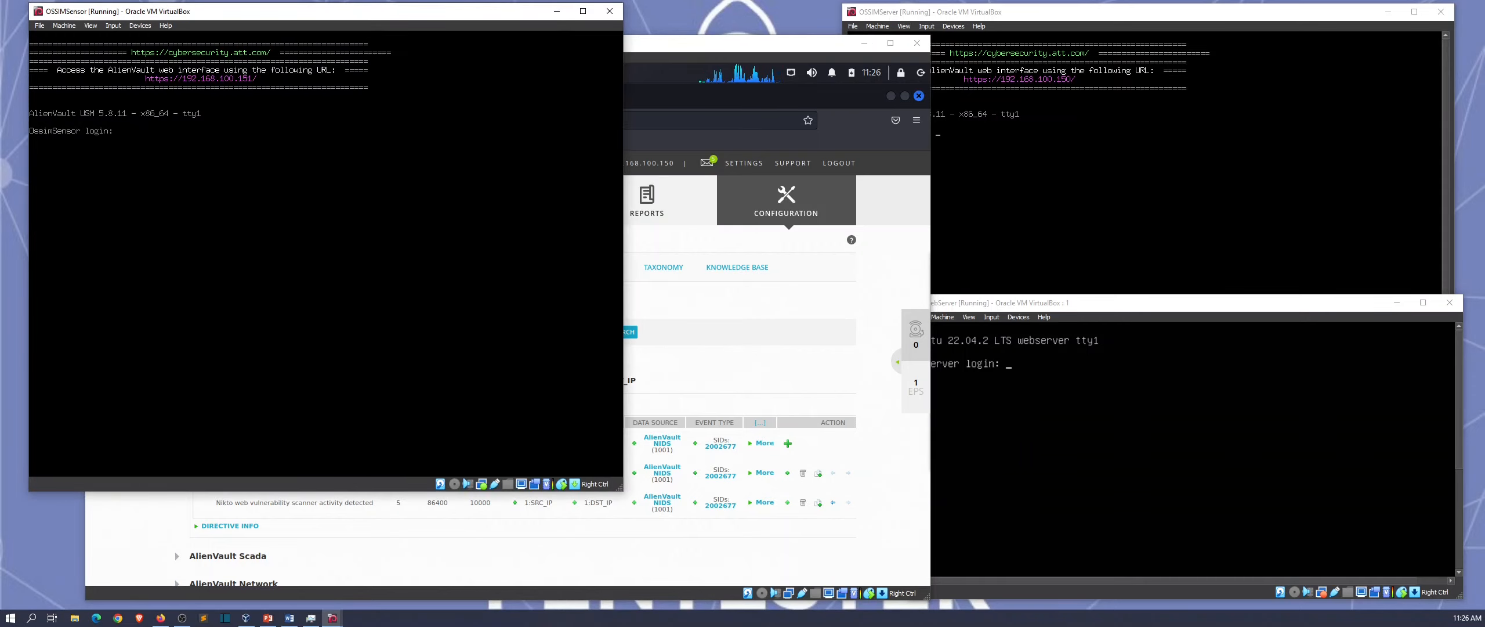
{"action": "type", "text": "root"}
{"action": "key", "text": "Return"}
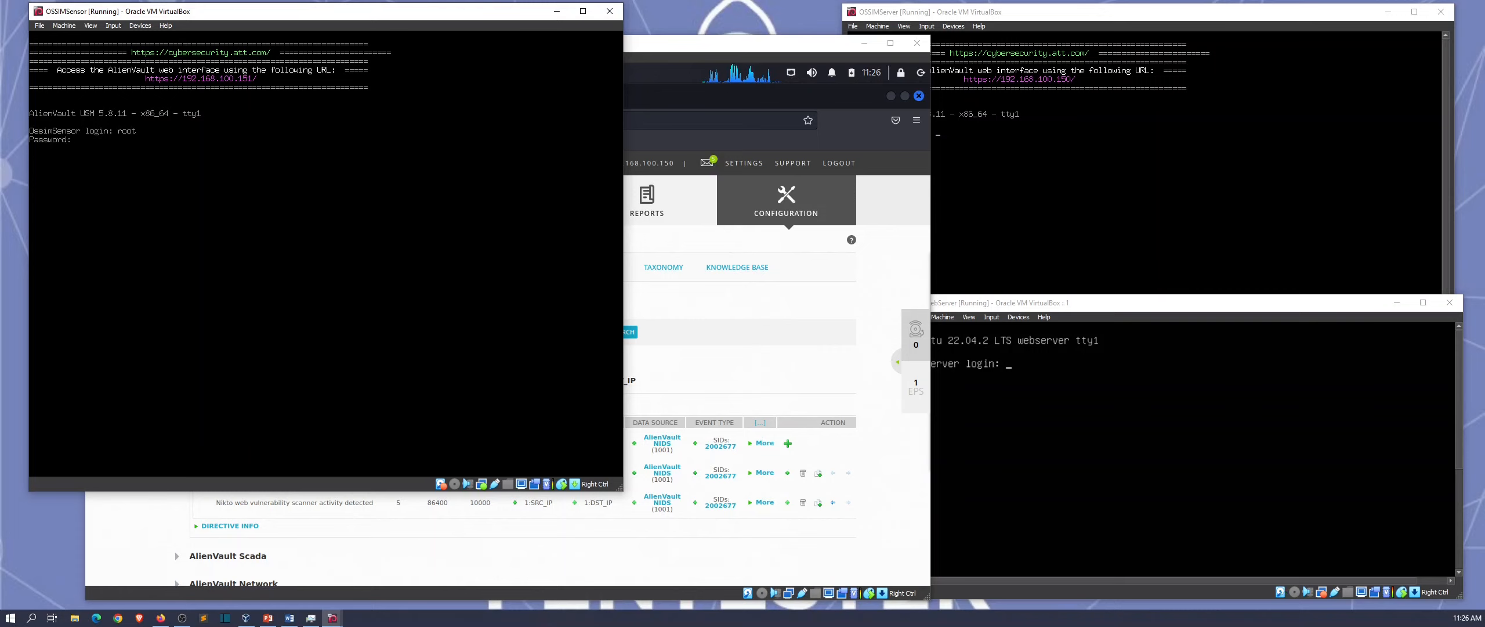
{"action": "key", "text": "Return"}
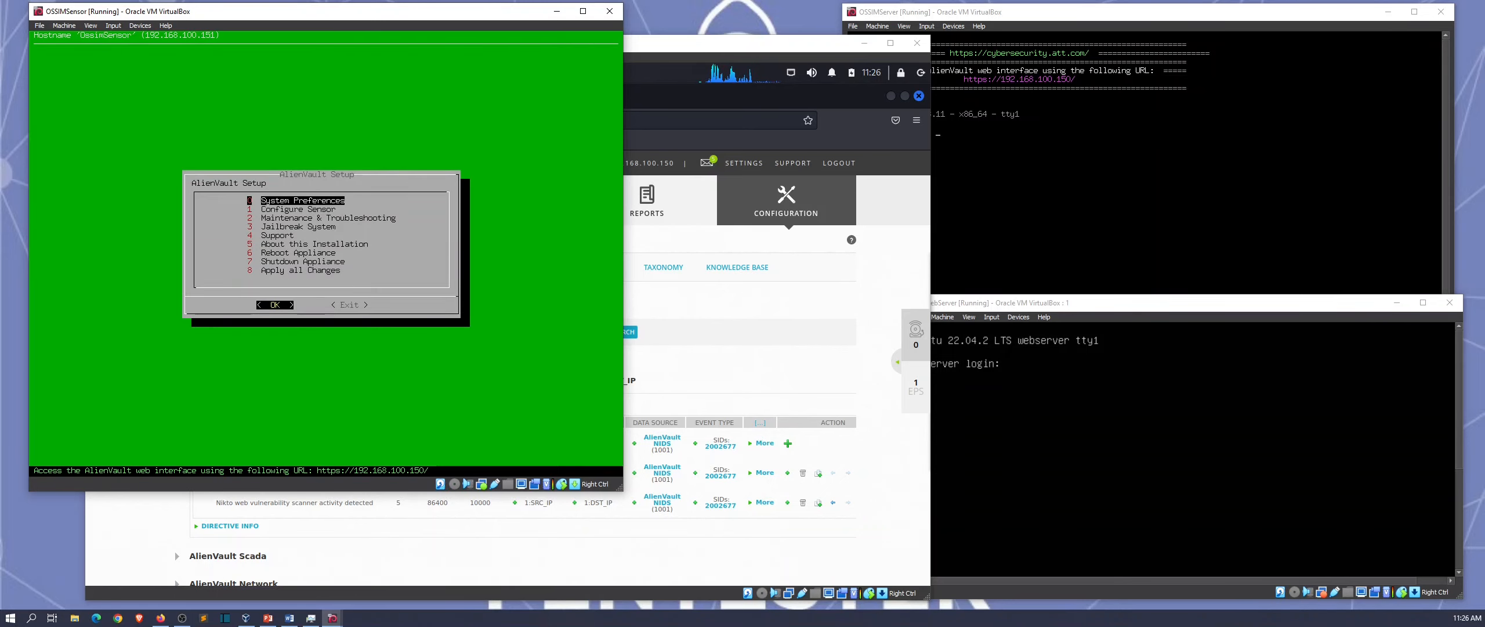
Step: Jailbreak the system for full command-line access and clear the terminal
{"action": "key", "text": "Down"}
{"action": "key", "text": "Down"}
{"action": "key", "text": "Down"}
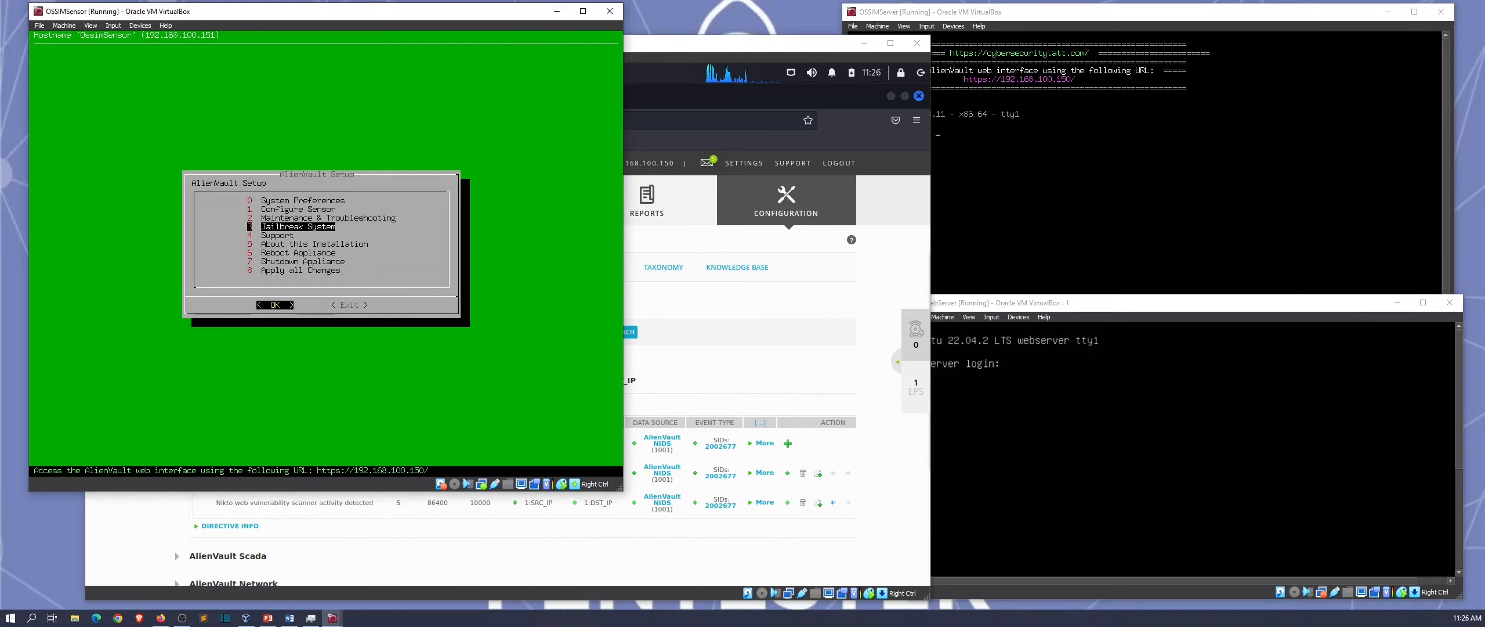
{"action": "key", "text": "Return"}
{"action": "key", "text": "Left"}
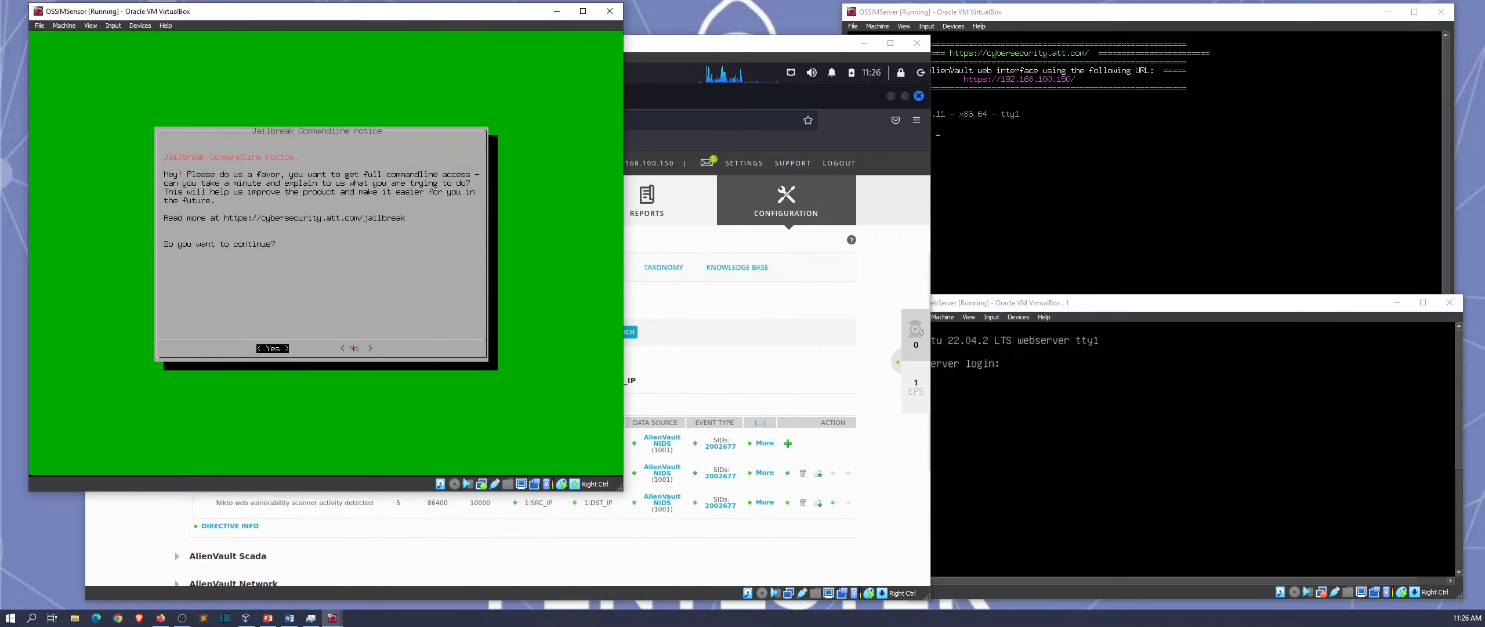
{"action": "key", "text": "Return"}
{"action": "key", "text": "Return"}
{"action": "key", "text": "Return"}
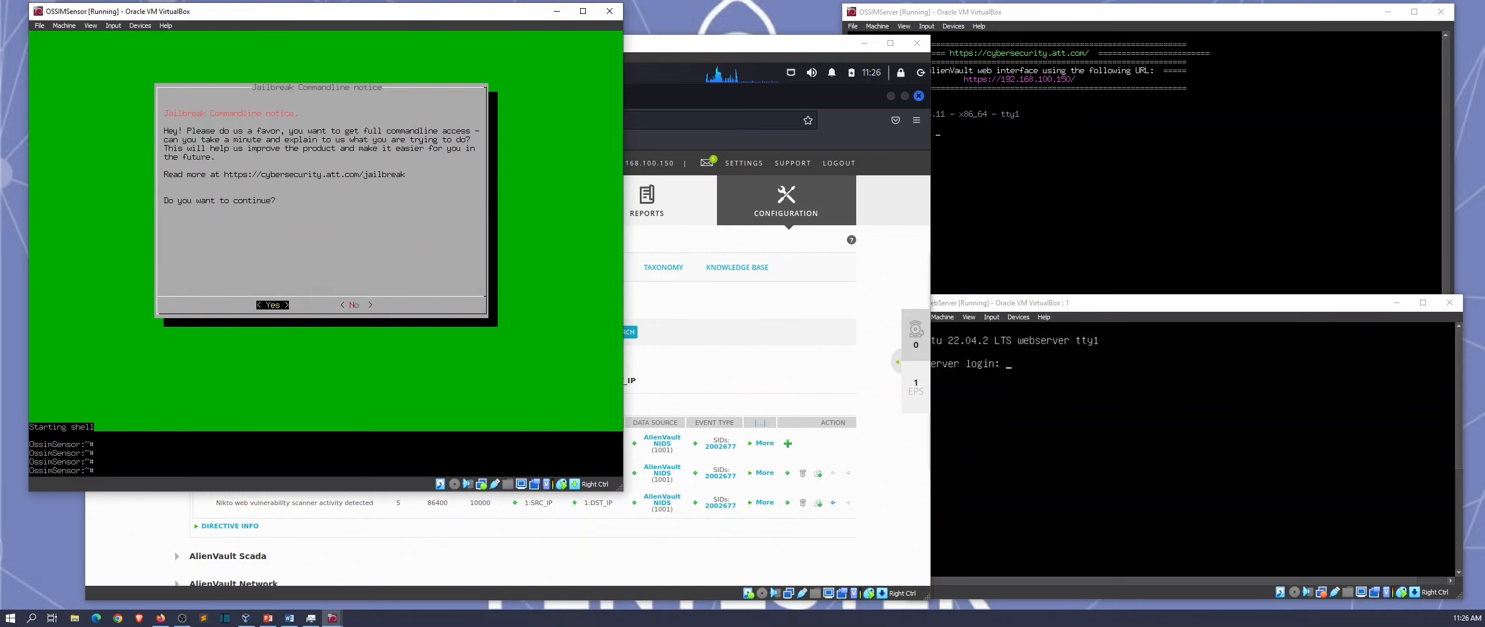
{"action": "key", "text": "ctrl+l"}
Step: Run ls and pwd in the root shell, confirming the current directory is /root
{"action": "key", "text": "Return"}
{"action": "key", "text": "Return"}
{"action": "type", "text": "ls"}
{"action": "key", "text": "Return"}
{"action": "type", "text": "pwd"}
{"action": "key", "text": "Return"}
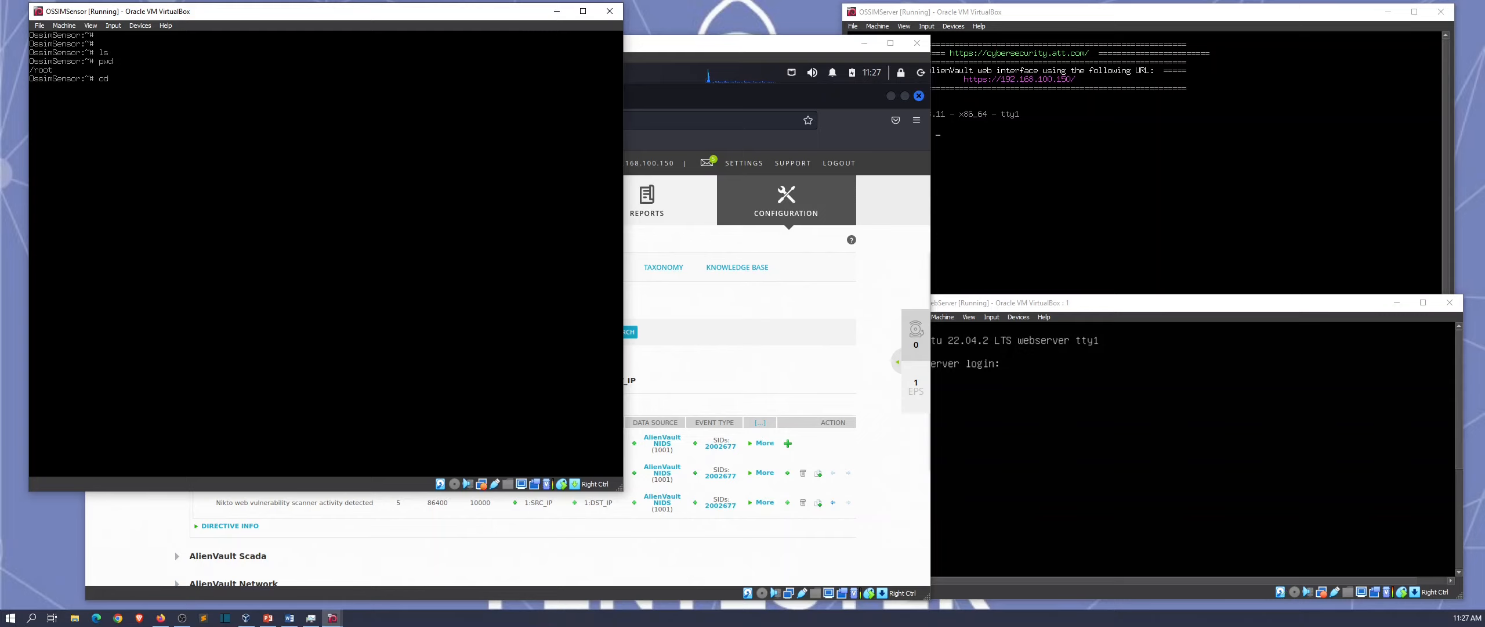
Step: Change into /etc/suricata, list its configuration files, and begin typing the nano command
{"action": "type", "text": "/etc/"}
{"action": "type", "text": "suriate"}
{"action": "type", "text": "cata"}
{"action": "key", "text": "Return"}
{"action": "type", "text": "ls"}
{"action": "key", "text": "Return"}
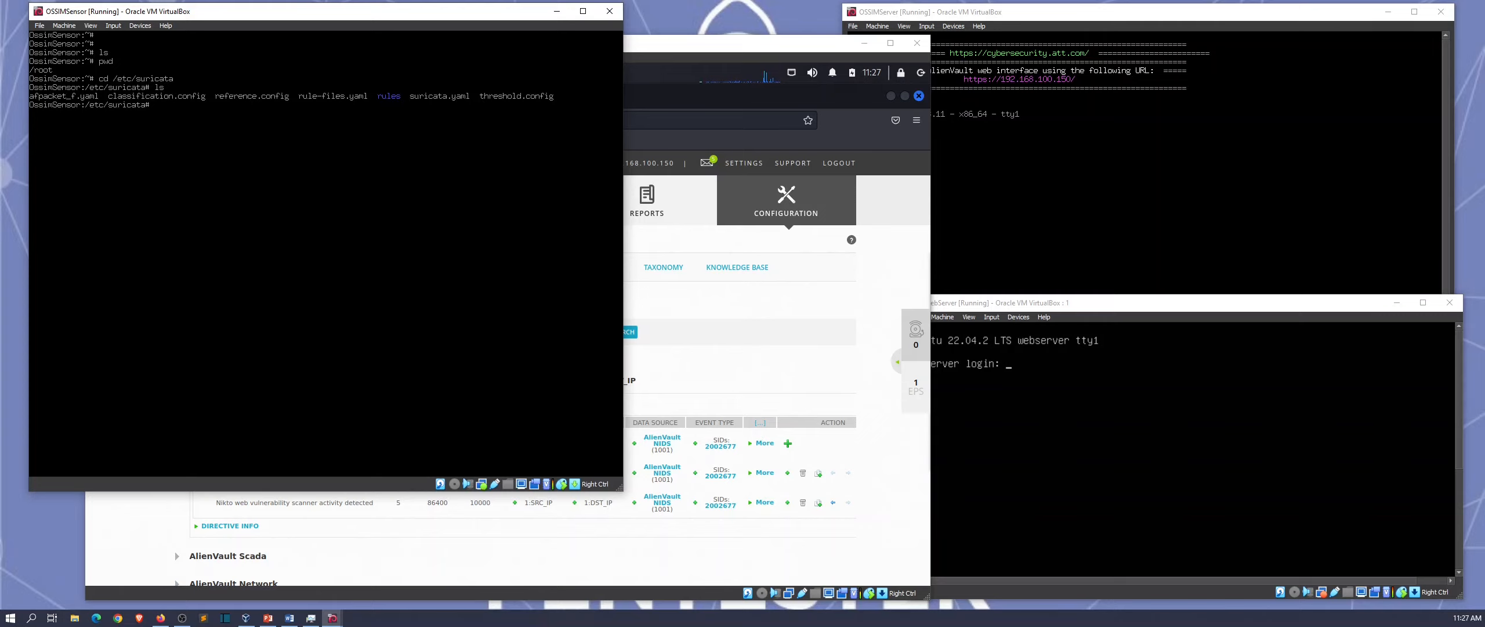
{"action": "type", "text": "sid"}
{"action": "type", "text": "s"}
{"action": "key", "text": "BackSpace"}
{"action": "type", "text": "nano"}
Step: Open suricata.yaml in nano using Tab completion
{"action": "type", "text": "at"}
{"action": "key", "text": "BackSpace"}
{"action": "key", "text": "Tab"}
{"action": "key", "text": "Return"}
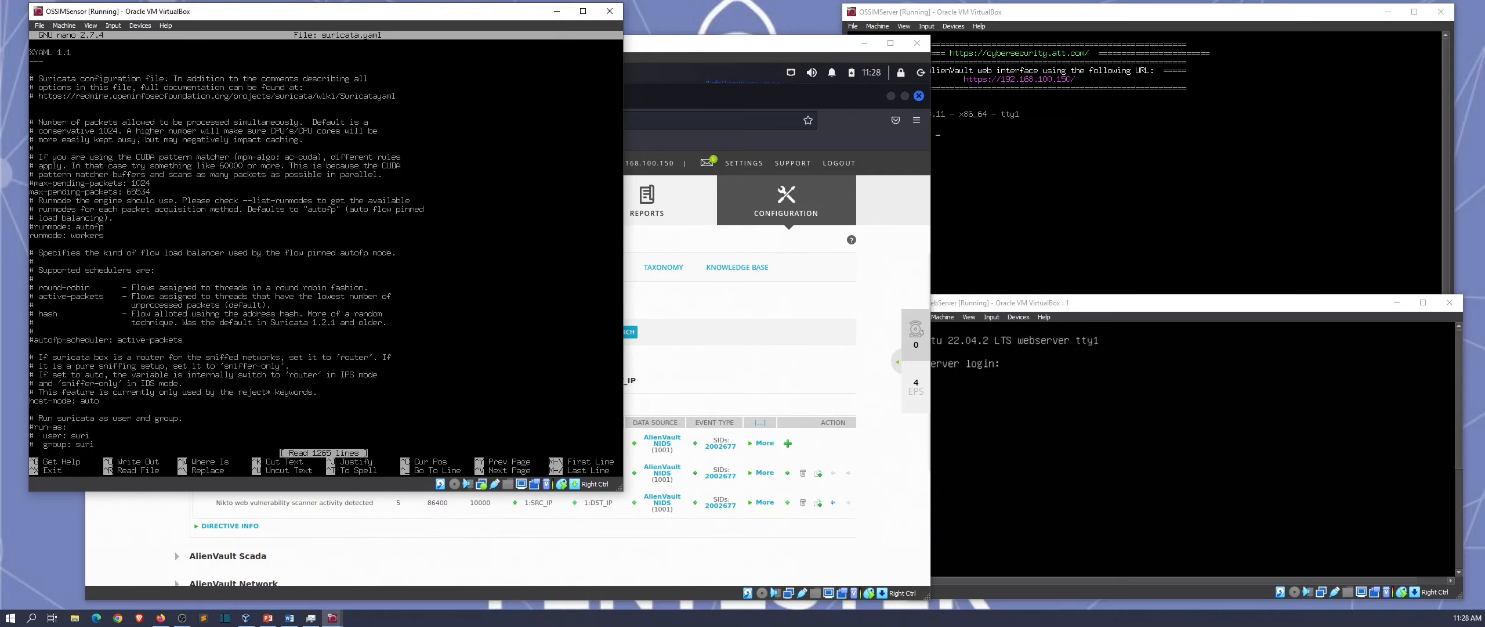
Step: Find the EXTERNAL_NET setting and replace its value with any
{"action": "key", "text": "ctrl+w"}
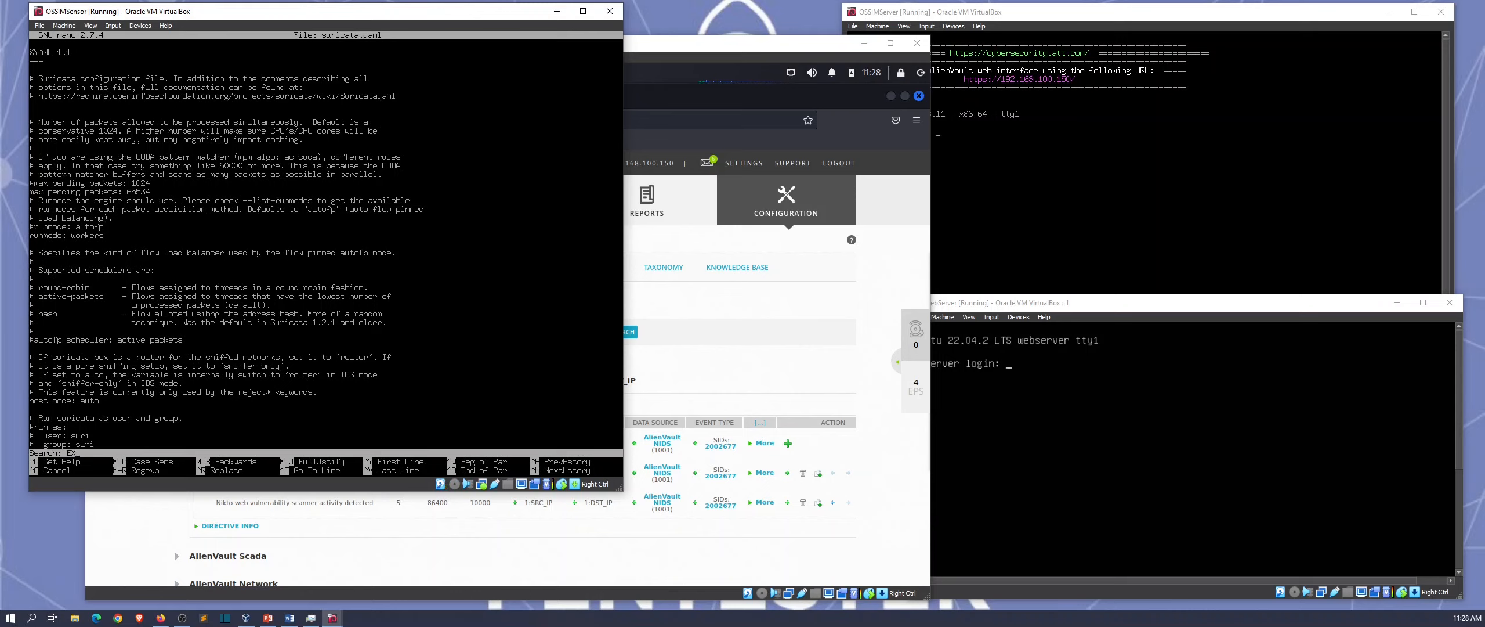
{"action": "type", "text": "EXTERNAL"}
{"action": "key", "text": "Return"}
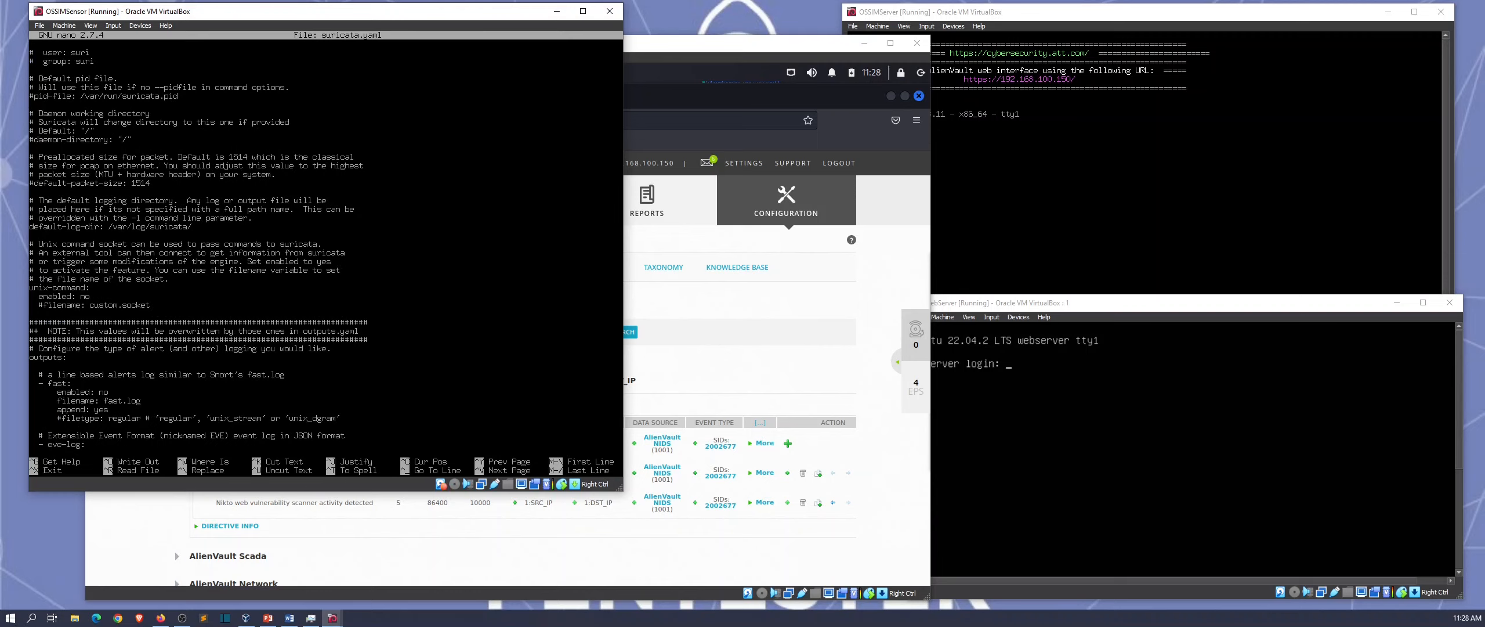
{"action": "key", "text": "Return"}
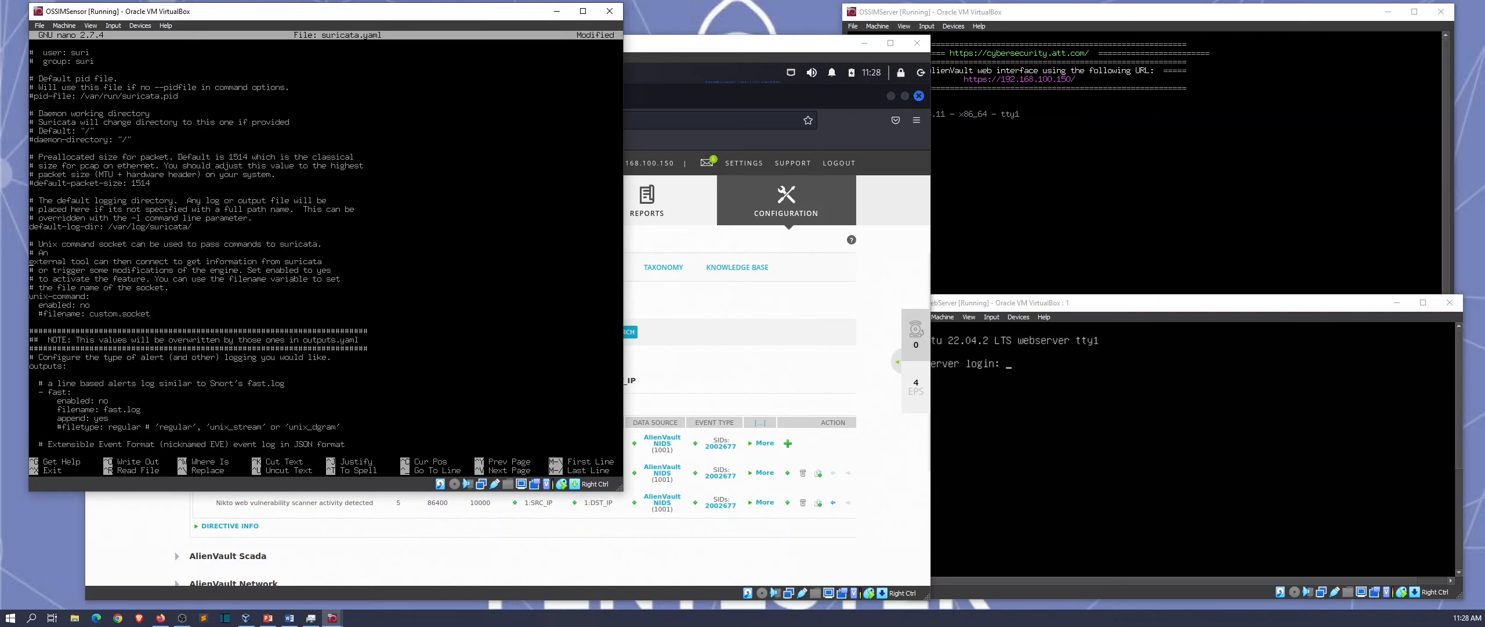
{"action": "key", "text": "BackSpace"}
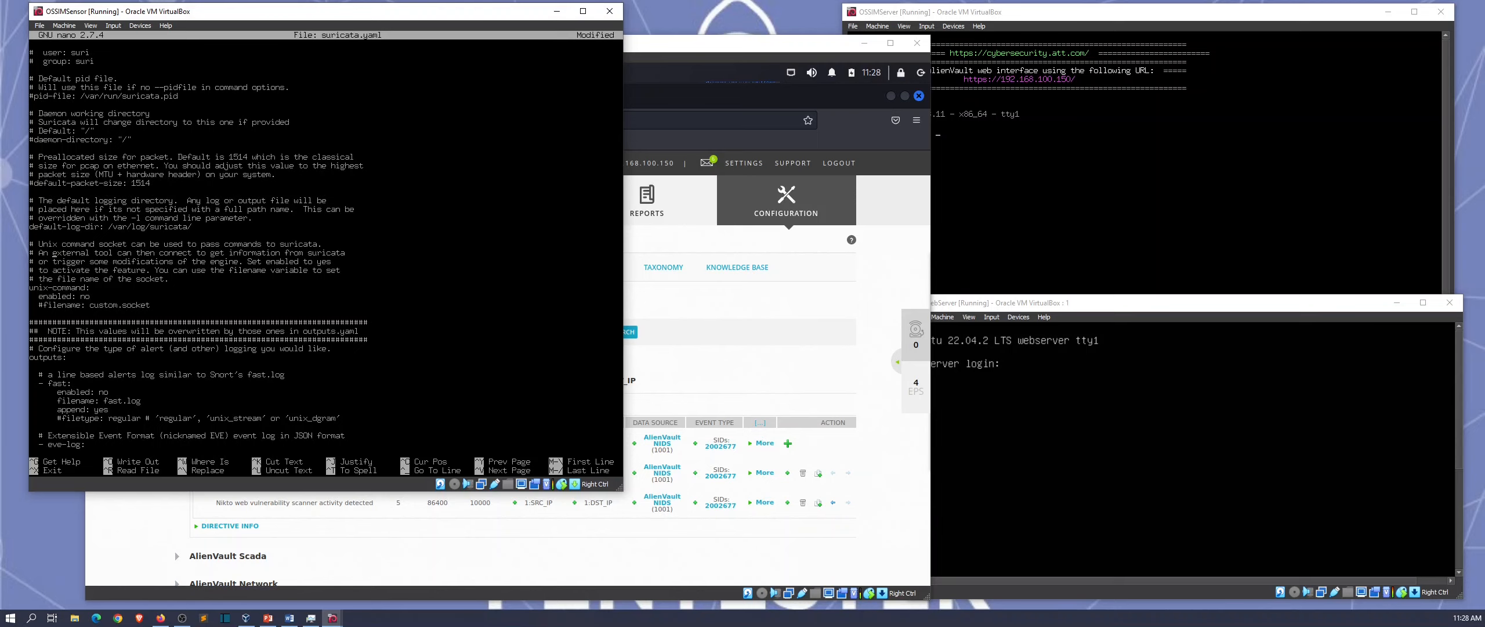
{"action": "key", "text": "ctrl+w"}
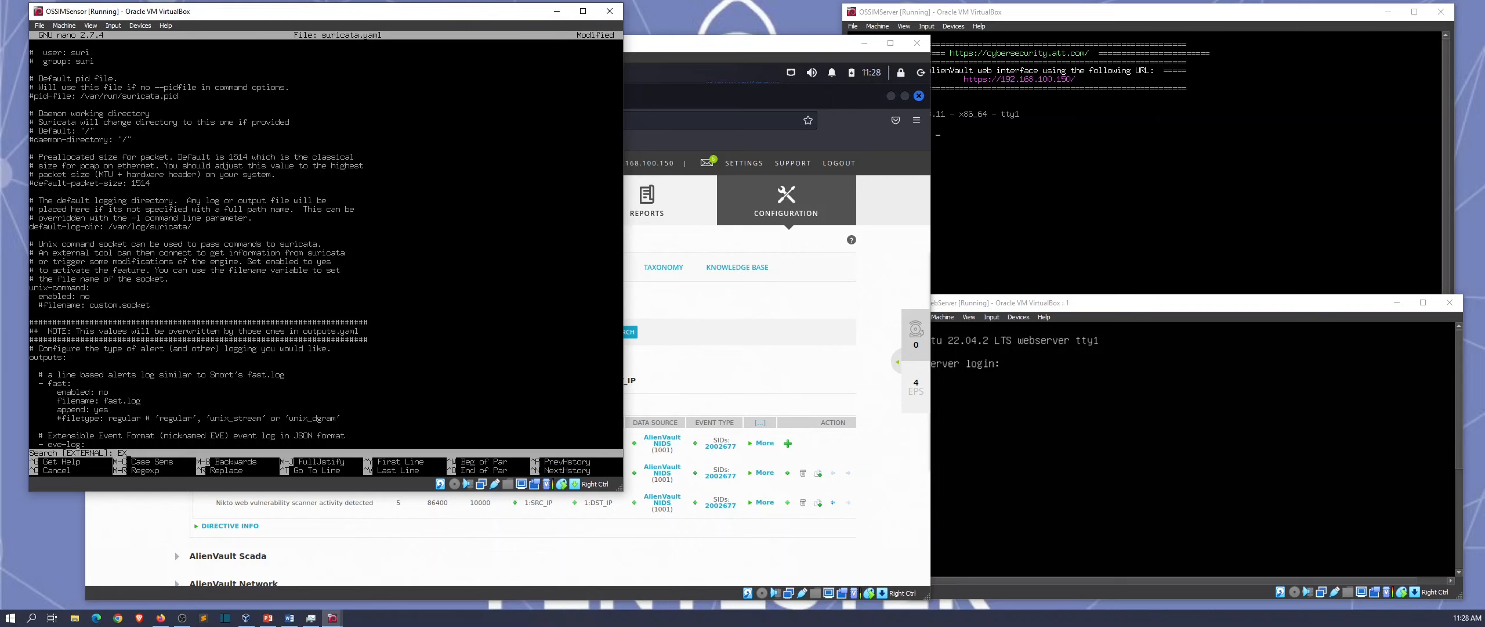
{"action": "type", "text": "EXTERNAL_NET"}
{"action": "key", "text": "Return"}
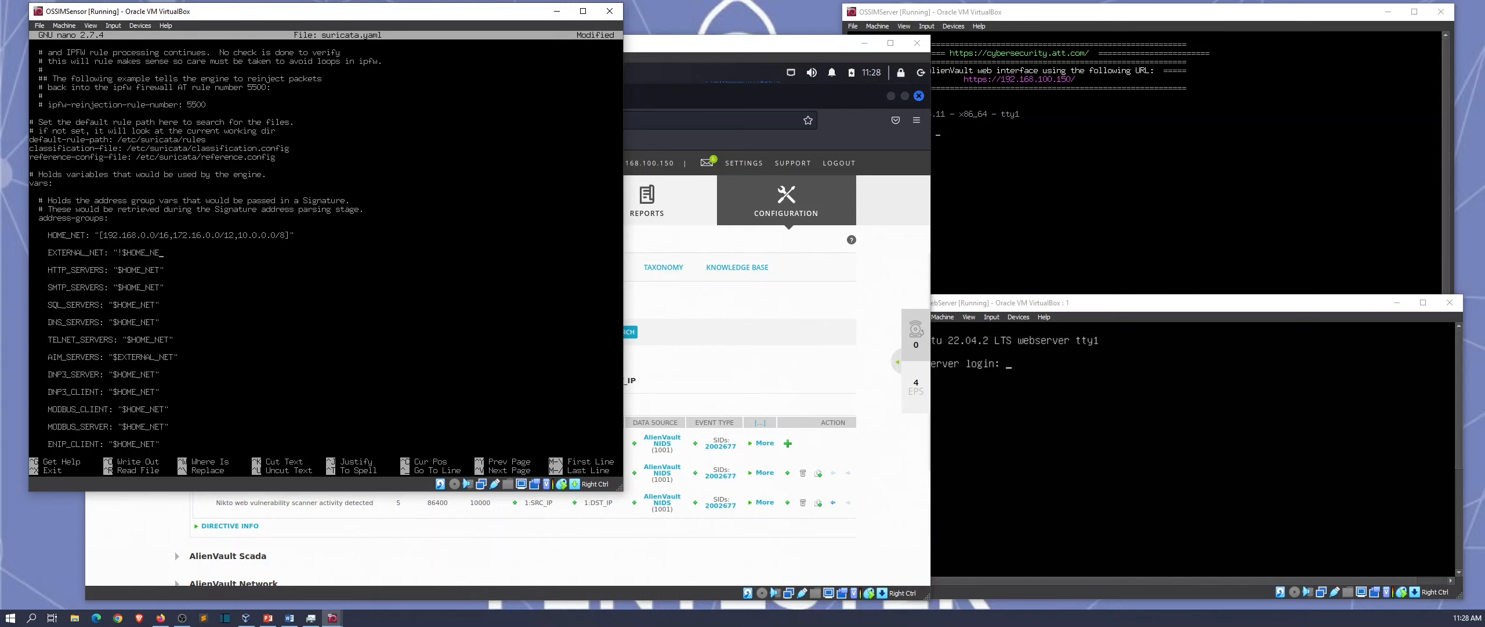
{"action": "key", "text": "BackSpace"}
{"action": "key", "text": "BackSpace"}
{"action": "key", "text": "BackSpace"}
{"action": "key", "text": "BackSpace"}
{"action": "key", "text": "BackSpace"}
{"action": "key", "text": "BackSpace"}
{"action": "key", "text": "BackSpace"}
{"action": "key", "text": "BackSpace"}
{"action": "key", "text": "BackSpace"}
{"action": "key", "text": "BackSpace"}
{"action": "key", "text": "BackSpace"}
{"action": "key", "text": "BackSpace"}
{"action": "key", "text": "BackSpace"}
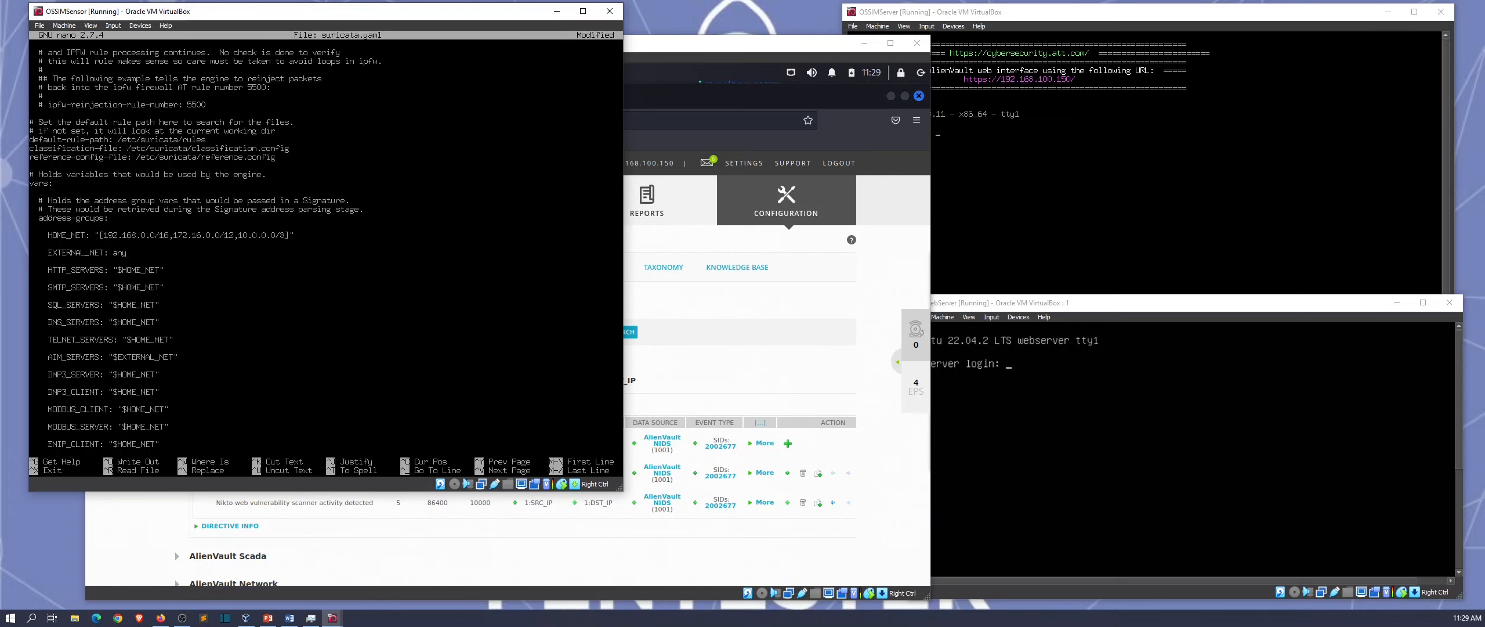
Step: Save suricata.yaml and exit nano back to the shell prompt
{"action": "key", "text": "ctrl+x"}
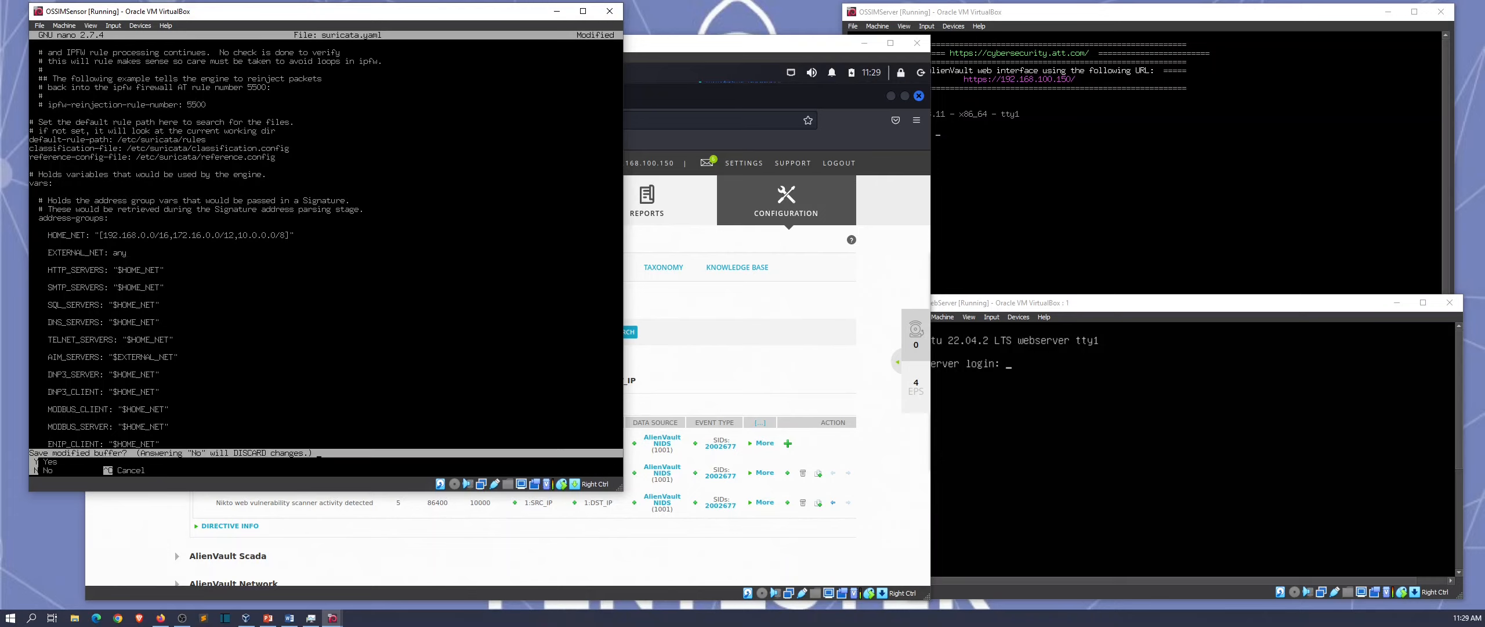
{"action": "key", "text": "y"}
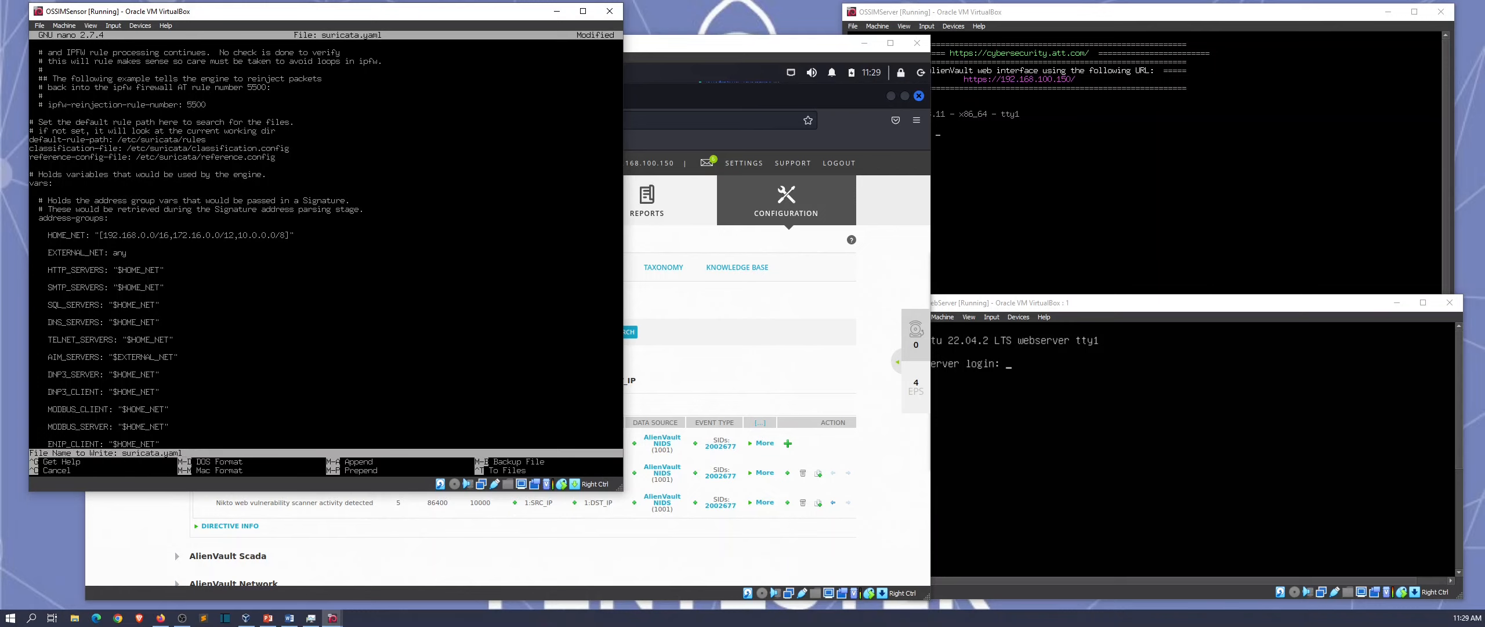
{"action": "key", "text": "Return"}
{"action": "key", "text": "Return"}
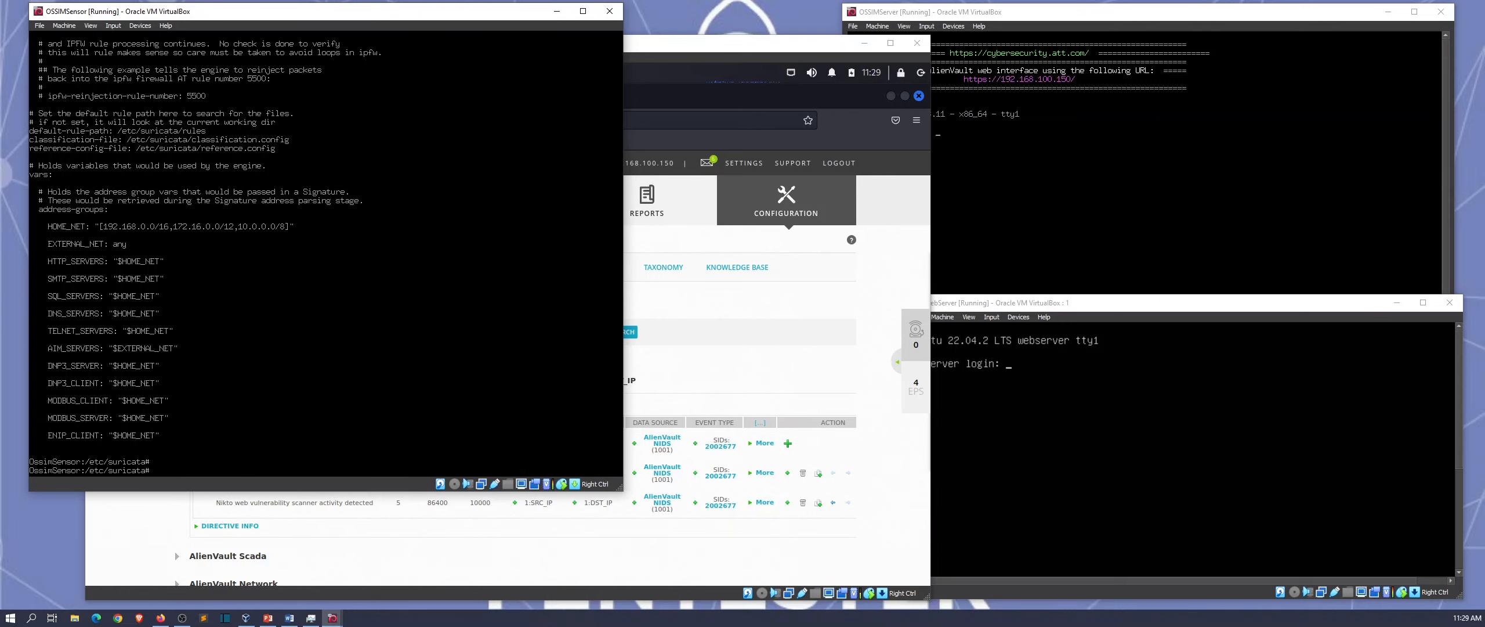
Step: Grep suricata.yaml for EXTERNAL_NET to confirm it now reads any, then clear the screen
{"action": "type", "text": "cat su"}
{"action": "key", "text": "Tab"}
{"action": "type", "text": "NAL_NET"}
{"action": "key", "text": "Return"}
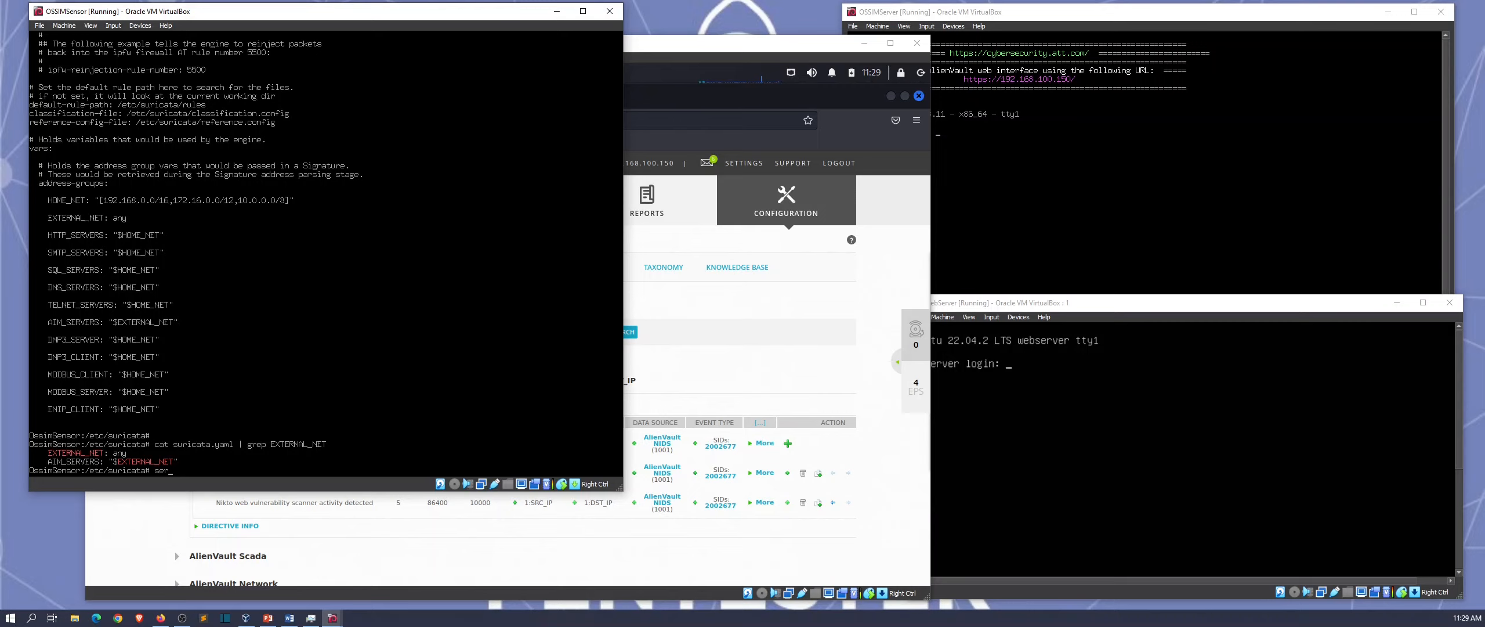
{"action": "key", "text": "BackSpace"}
{"action": "key", "text": "BackSpace"}
{"action": "key", "text": "BackSpace"}
{"action": "key", "text": "ctrl+l"}
{"action": "key", "text": "Return"}
{"action": "key", "text": "Return"}
{"action": "key", "text": "Return"}
{"action": "key", "text": "Return"}
{"action": "key", "text": "Return"}
Step: Restart the Suricata service and exit the shell back to the AlienVault Setup menu
{"action": "type", "text": "servic"}
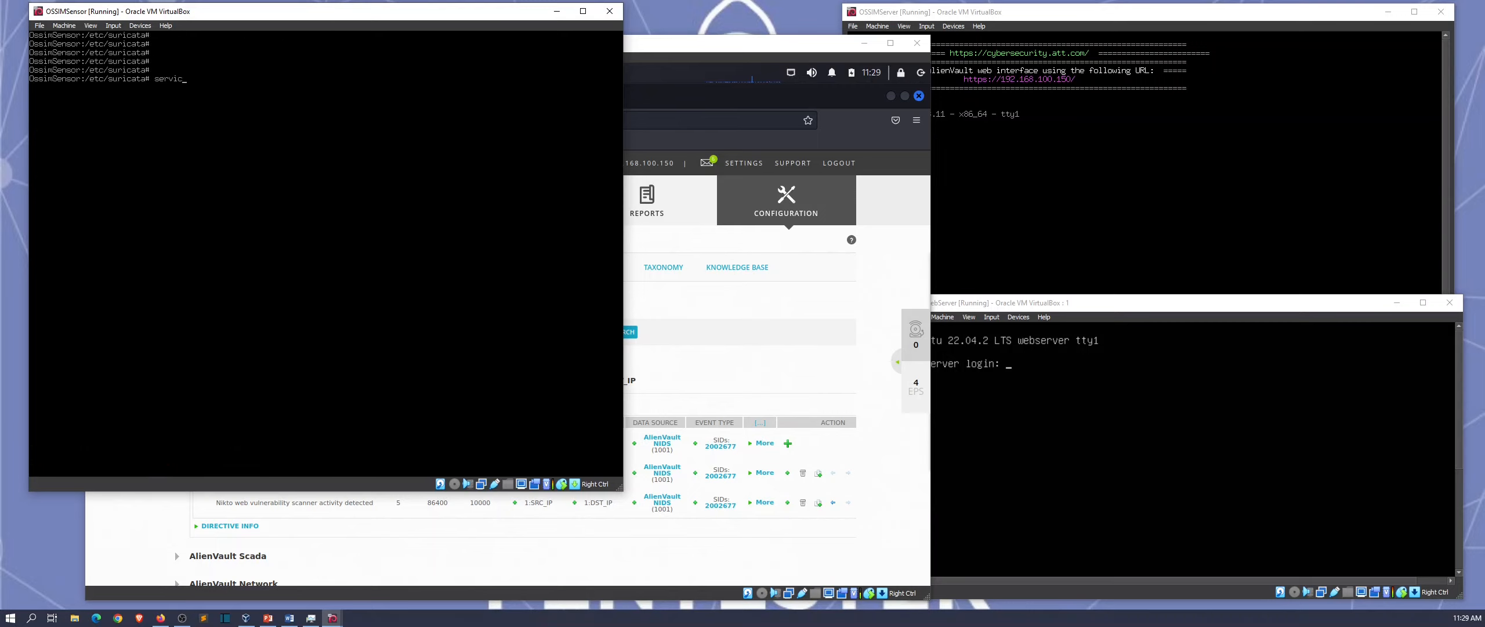
{"action": "type", "text": "e suricata restart"}
{"action": "key", "text": "Return"}
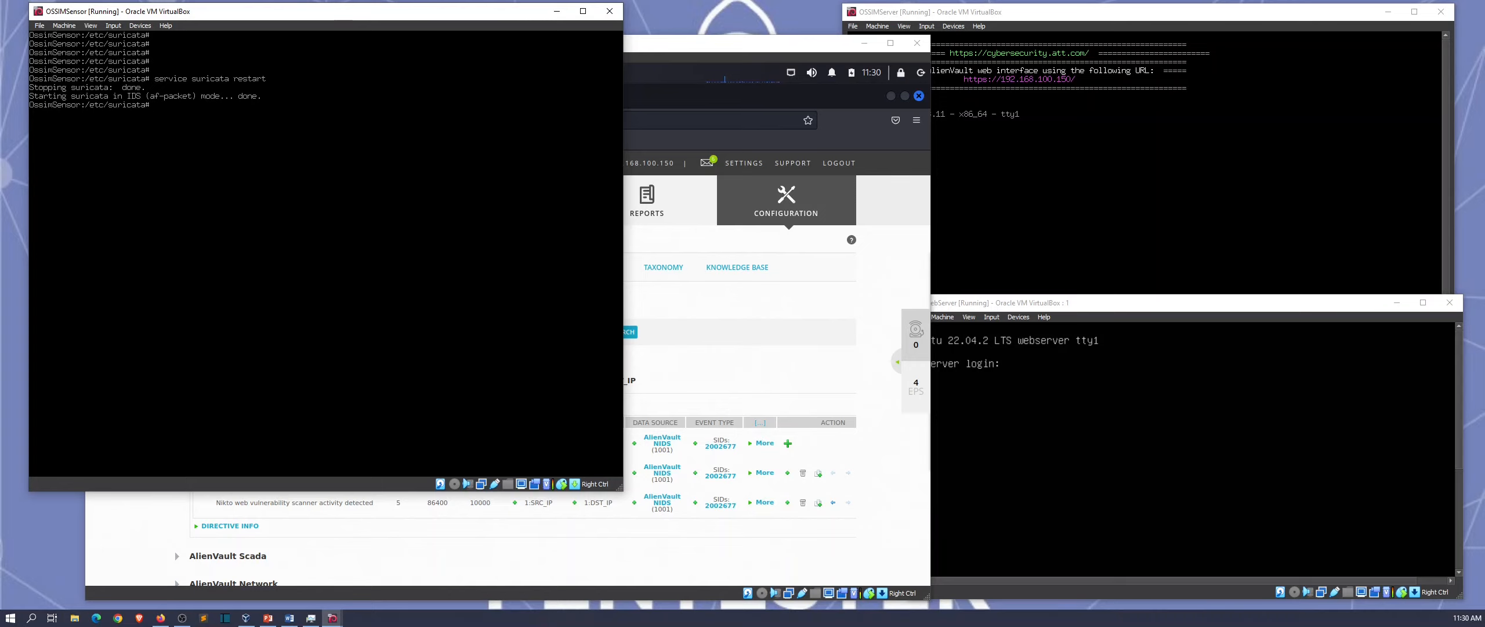
{"action": "type", "text": "exit"}
{"action": "key", "text": "Return"}
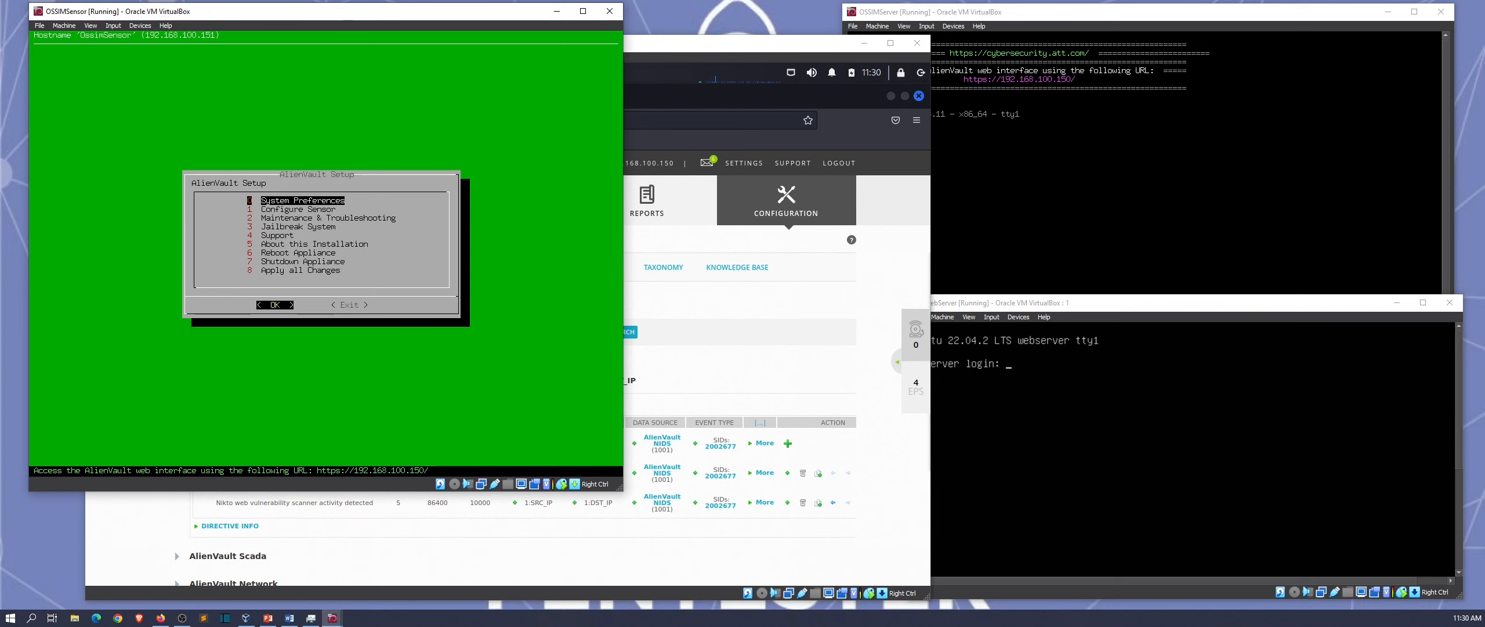
Step: In the Kali VM, open OSSIM's Analysis > Alarms page
{"action": "left_click", "coordinate": [725, 45]}
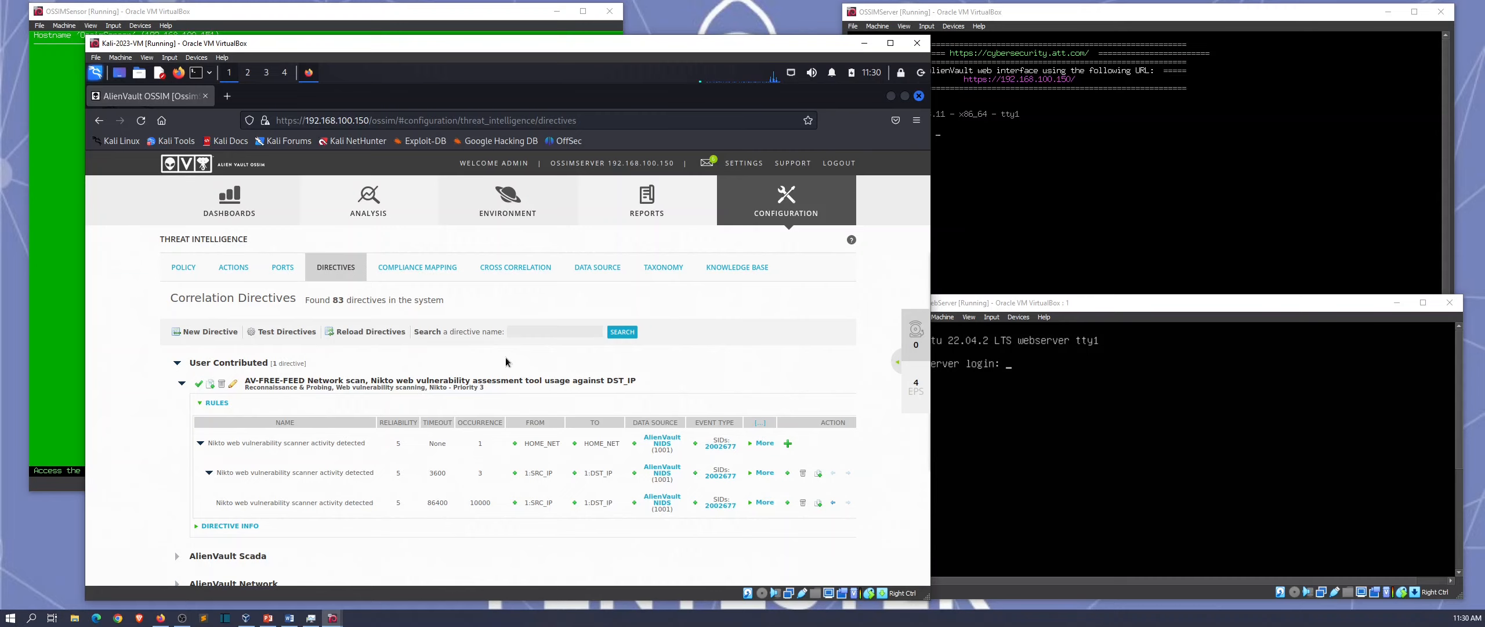
{"action": "mouse_move", "coordinate": [369, 214]}
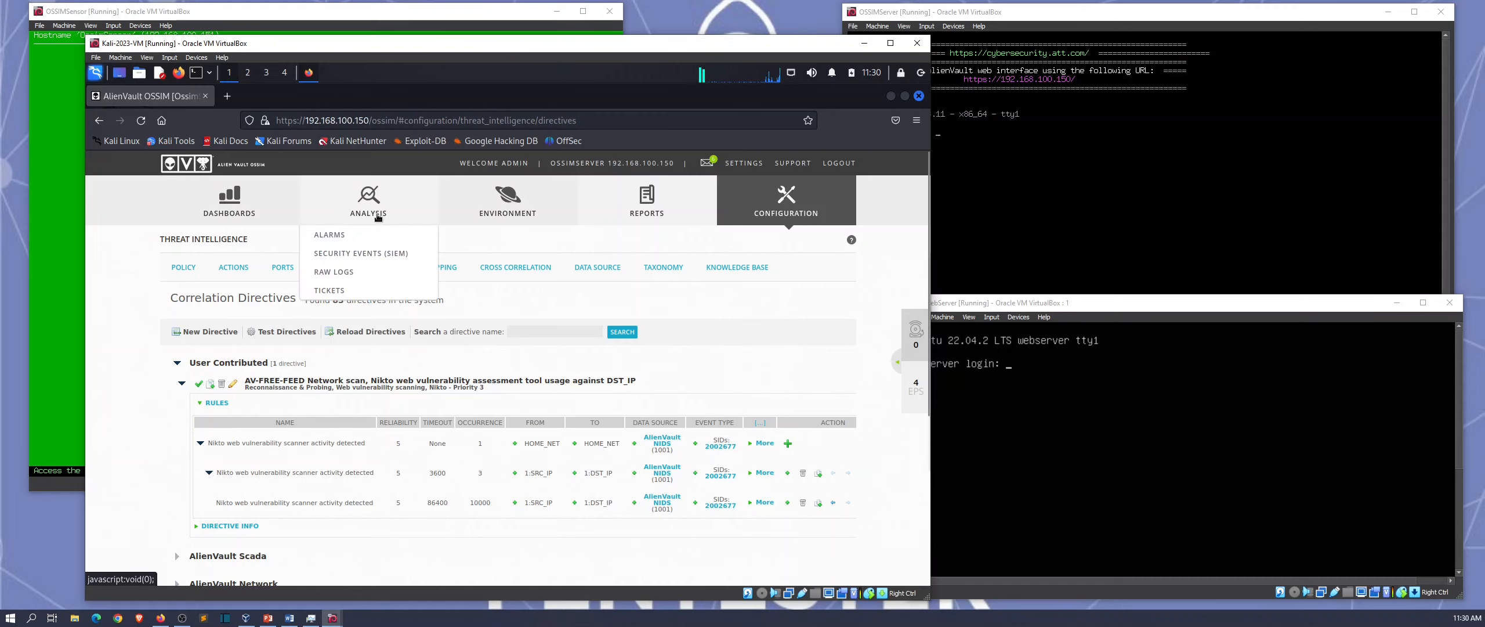
{"action": "left_click", "coordinate": [387, 236]}
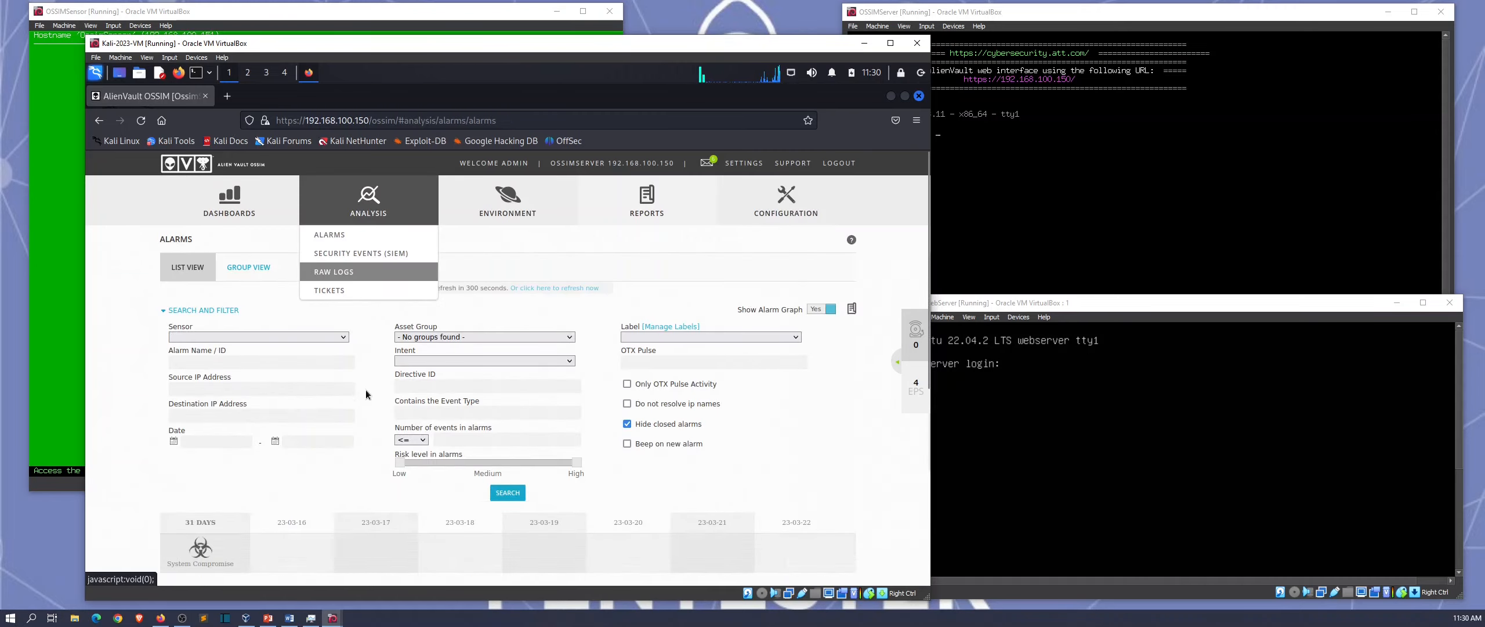
{"action": "scroll", "coordinate": [620, 454], "scroll_direction": "down", "scroll_amount": 8}
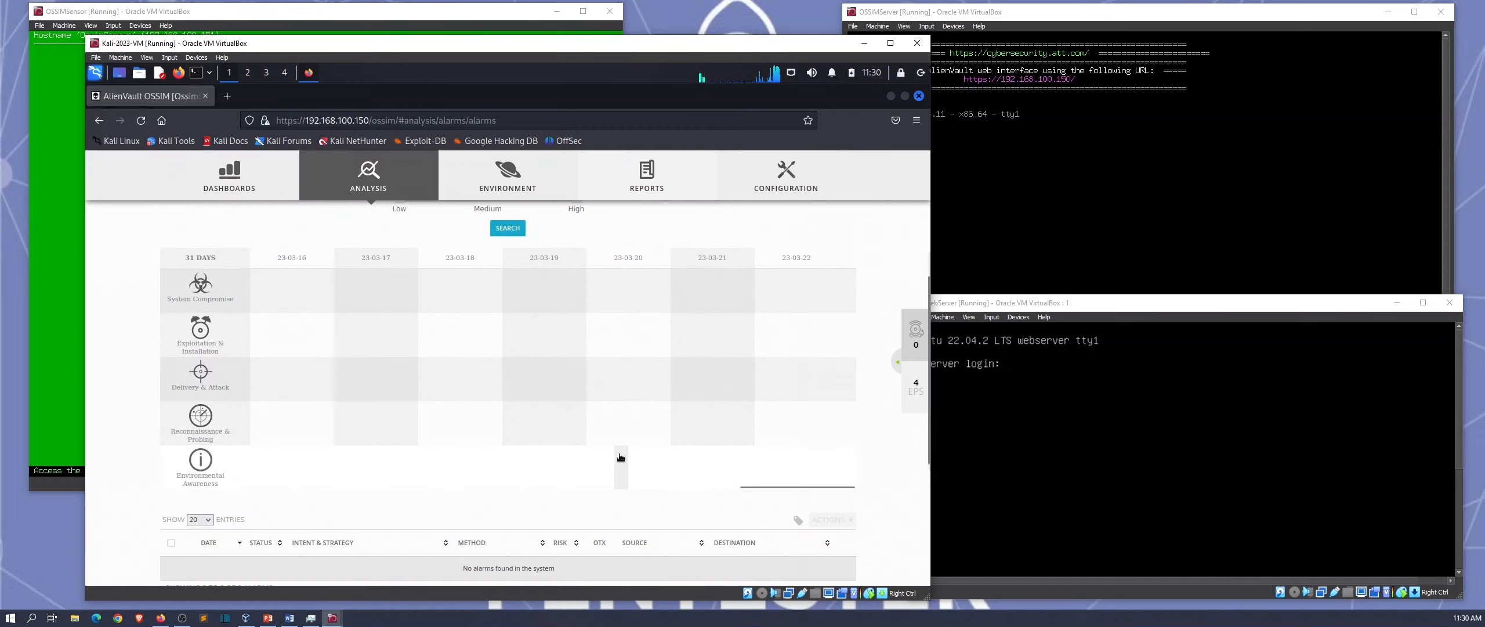
{"action": "scroll", "coordinate": [482, 400], "scroll_direction": "up", "scroll_amount": 4}
{"action": "scroll", "coordinate": [499, 411], "scroll_direction": "up", "scroll_amount": 4}
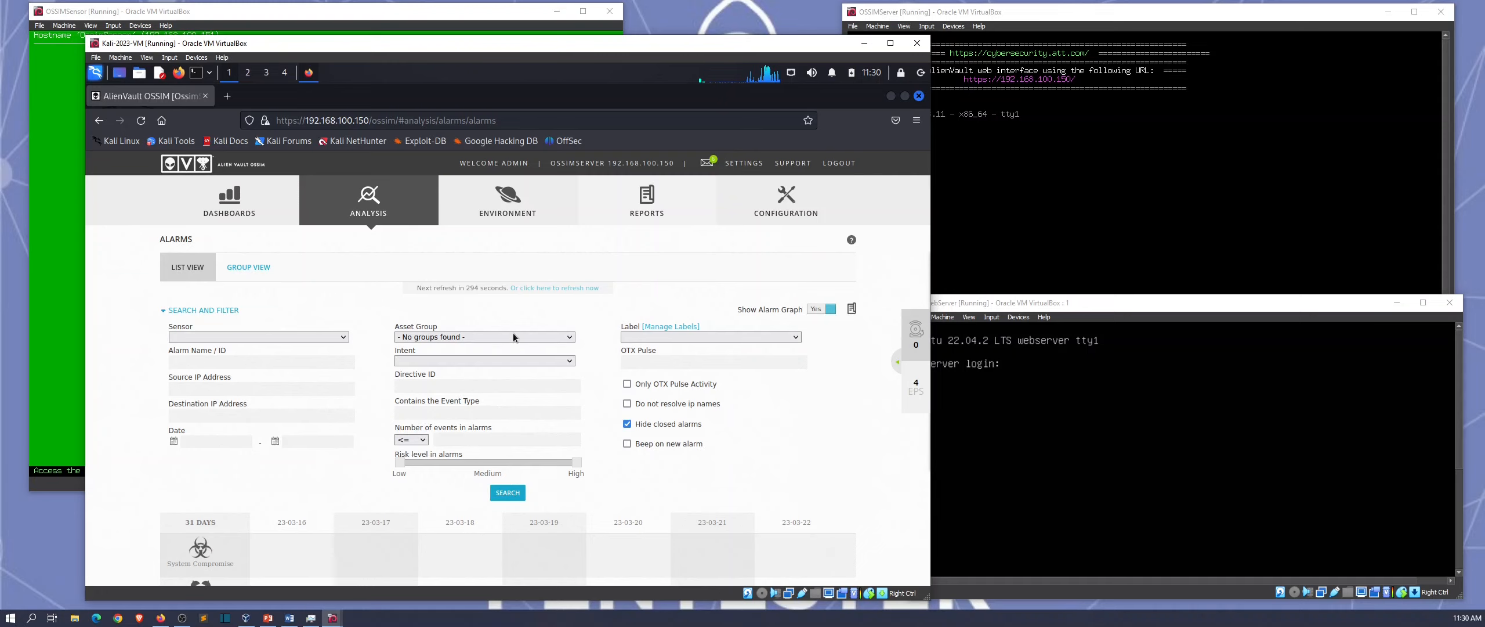
Step: Turn off Show Alarm Graph and minimize Firefox to reveal the Kali desktop
{"action": "left_click", "coordinate": [811, 317]}
{"action": "scroll", "coordinate": [659, 457], "scroll_direction": "down", "scroll_amount": 3}
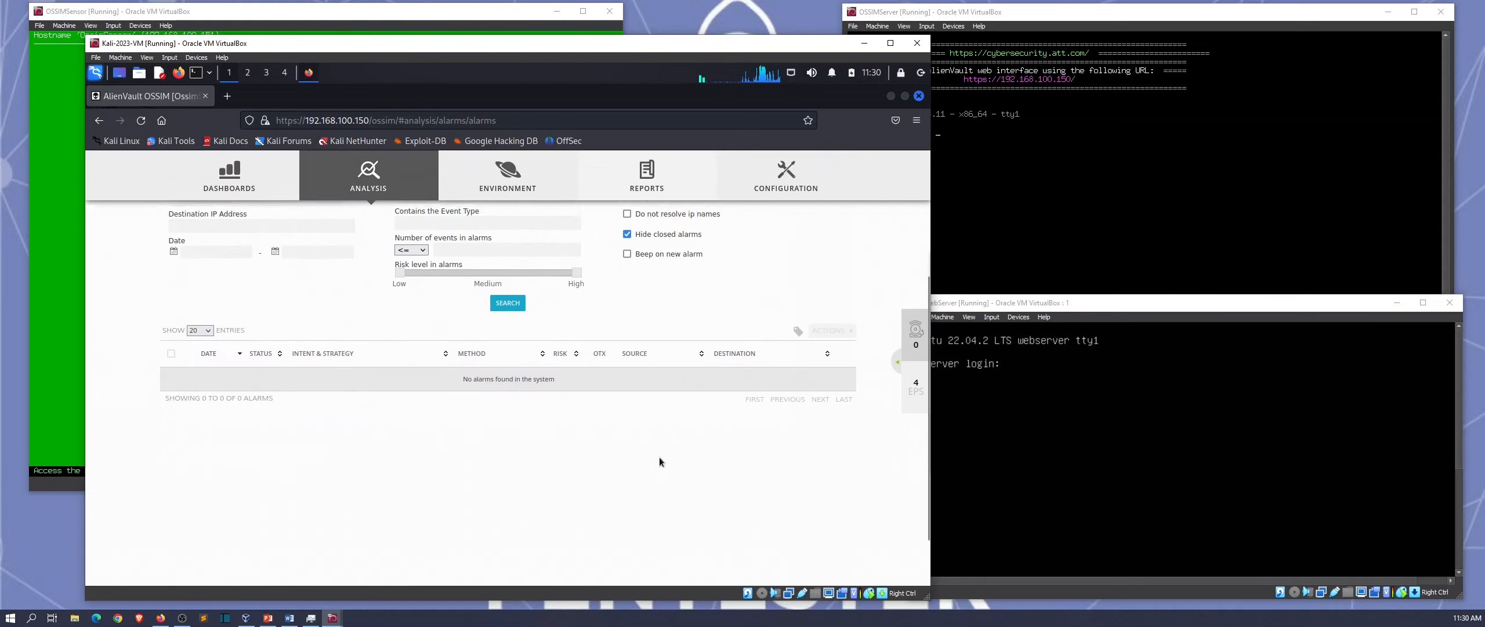
{"action": "scroll", "coordinate": [632, 444], "scroll_direction": "up", "scroll_amount": 3}
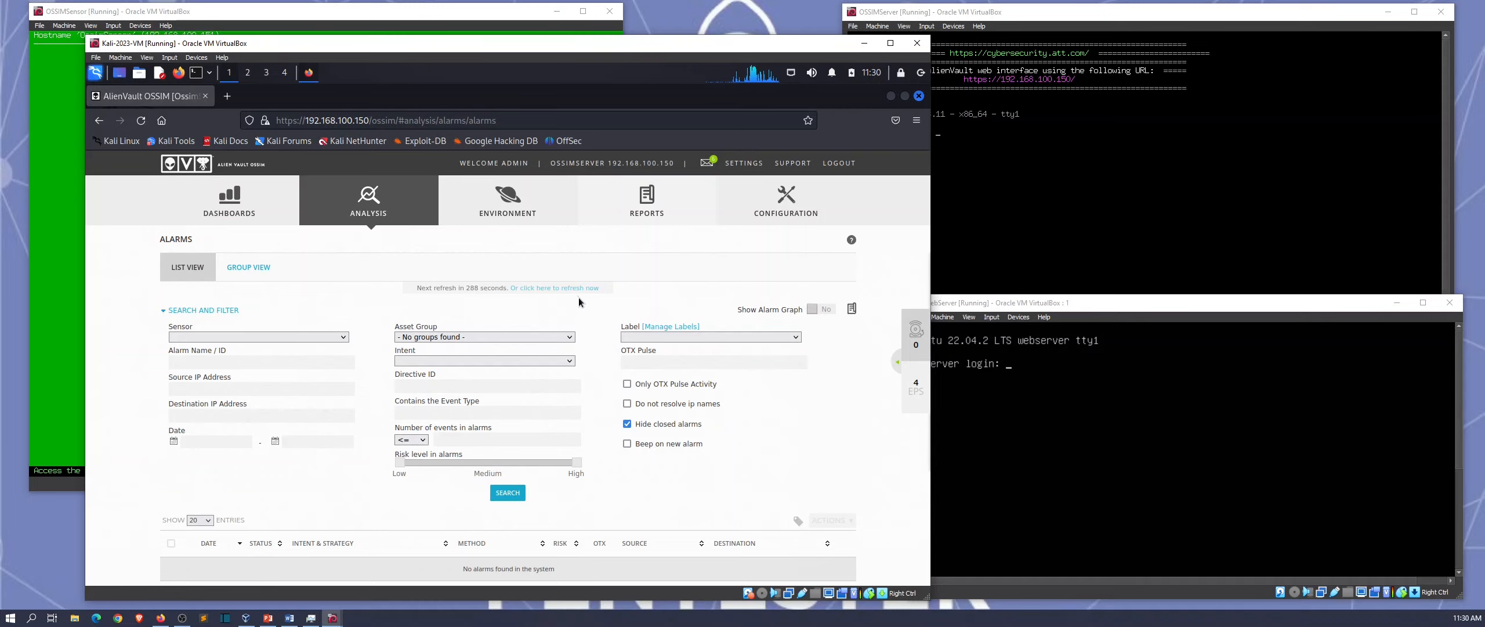
{"action": "left_click", "coordinate": [891, 96]}
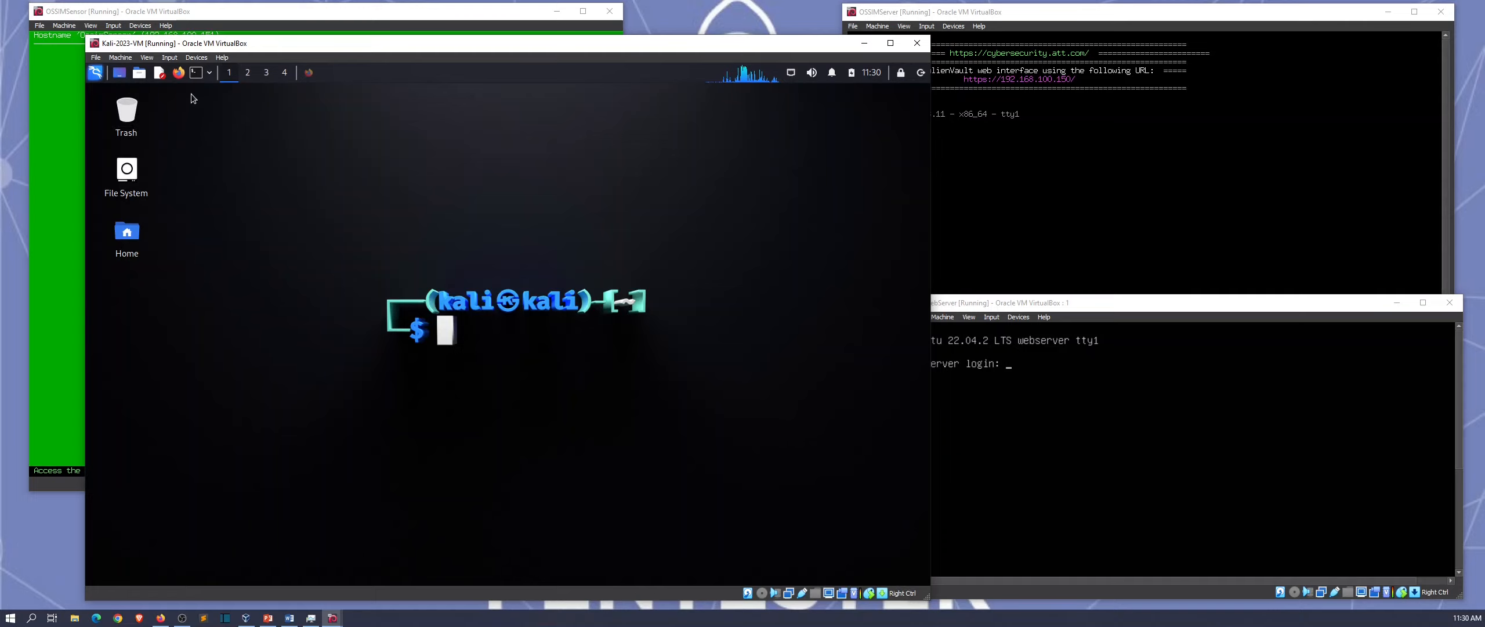
Step: Open a maximized terminal and become root with sudo su, entering the sudo password
{"action": "left_click", "coordinate": [196, 72]}
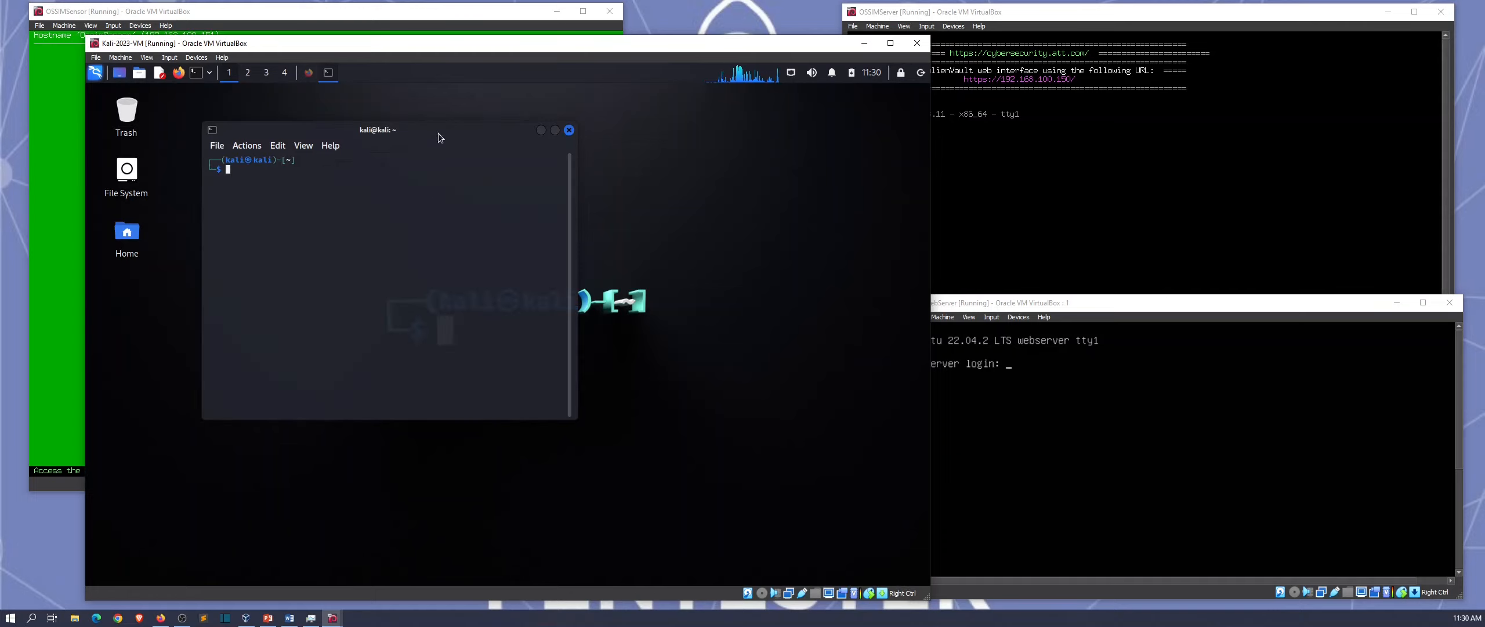
{"action": "left_click", "coordinate": [554, 131]}
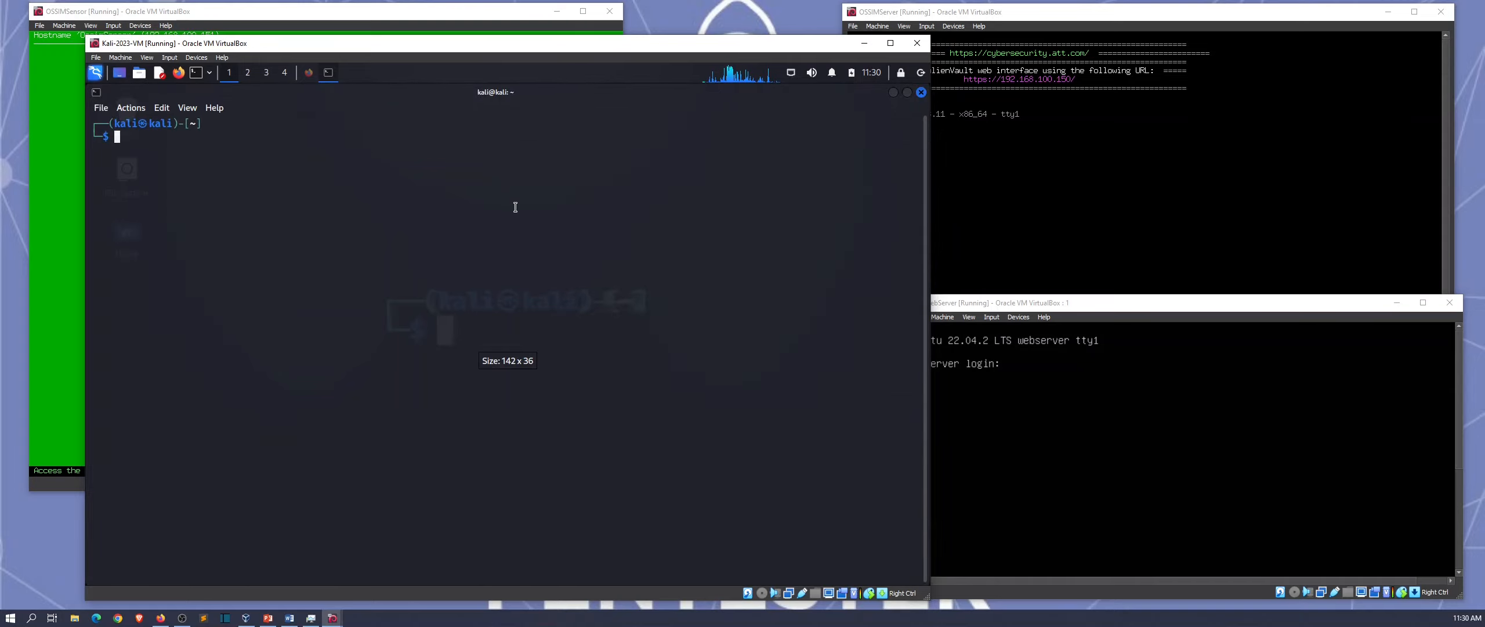
{"action": "type", "text": "sudo su"}
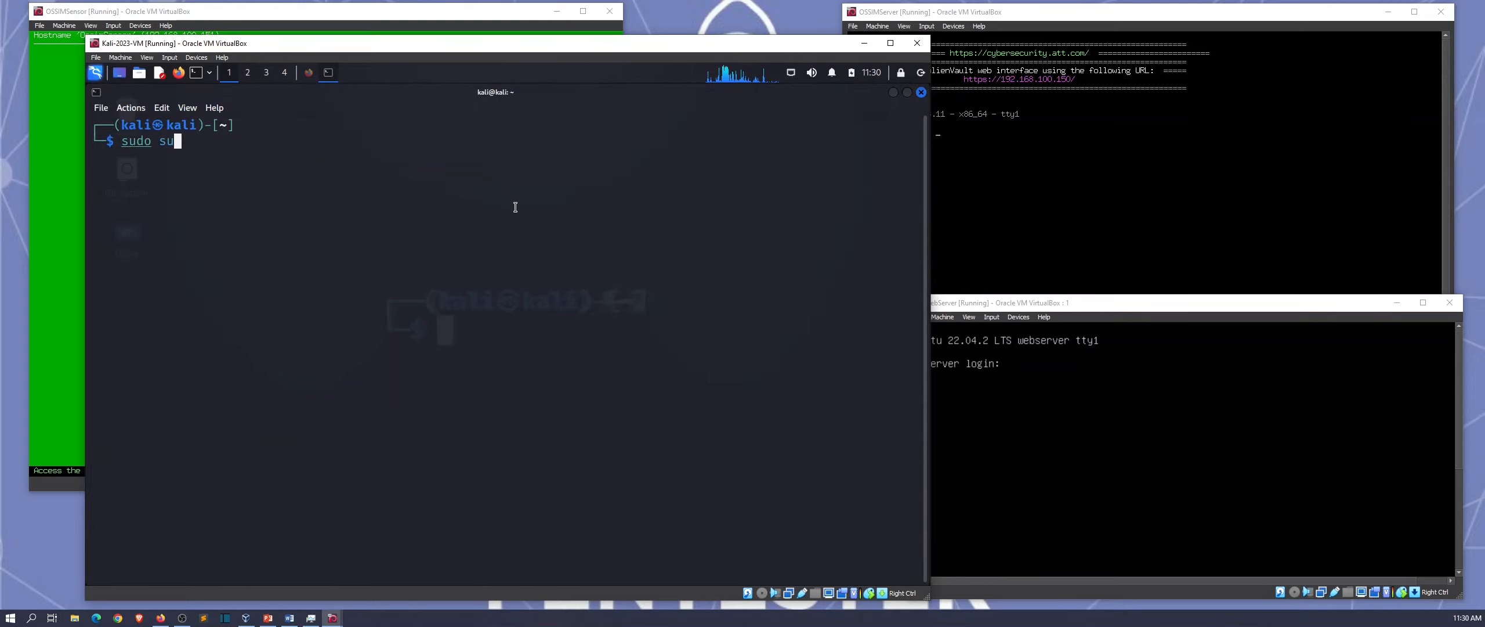
{"action": "key", "text": "Return"}
{"action": "type", "text": "kali"}
{"action": "key", "text": "Return"}
{"action": "key", "text": "Return"}
{"action": "key", "text": "Return"}
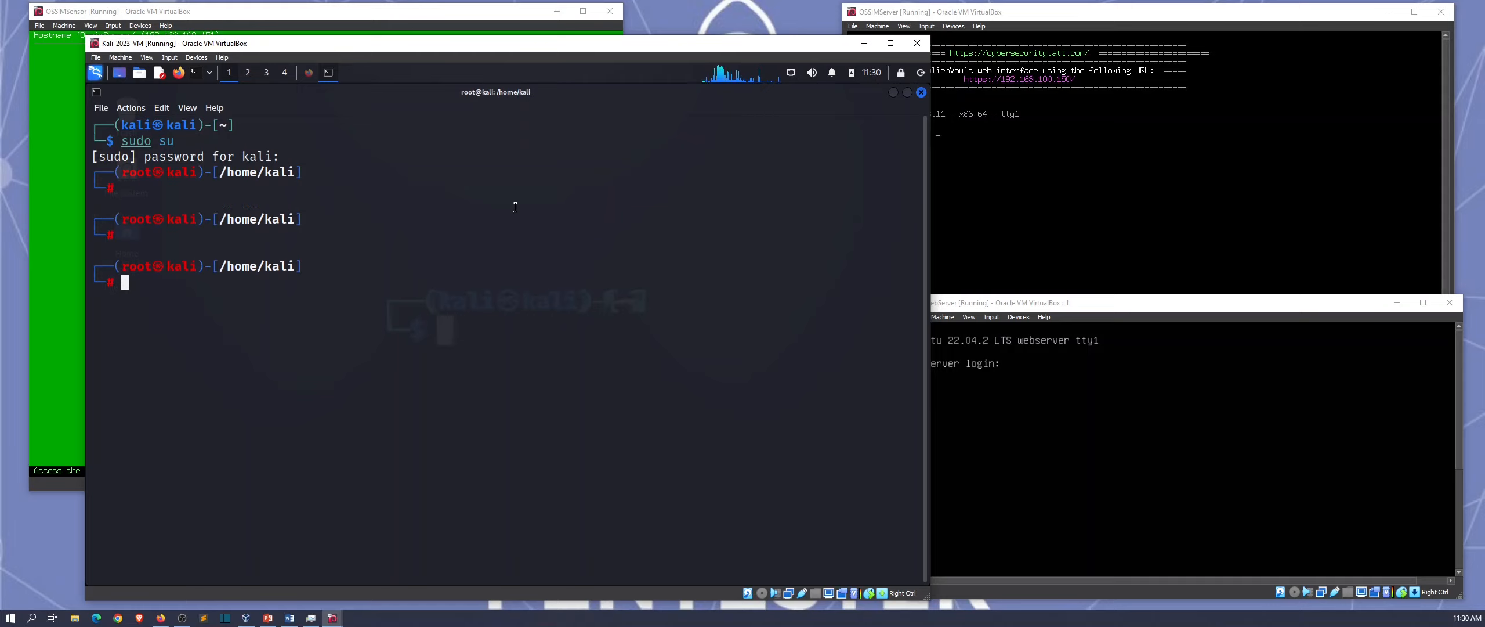
{"action": "key", "text": "ctrl+l"}
{"action": "key", "text": "Return"}
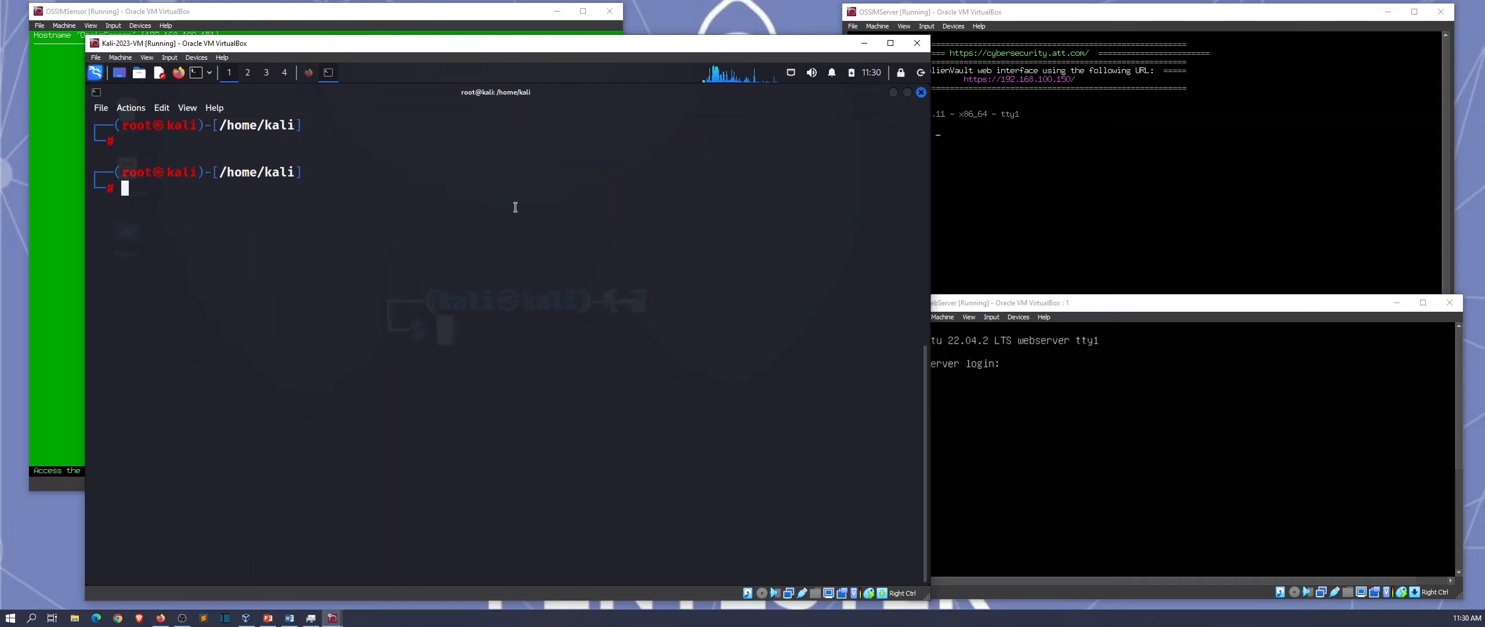
Step: Run nikto -h 192.168.100.200 and clear the output after the scan finishes
{"action": "type", "text": "nikto "}
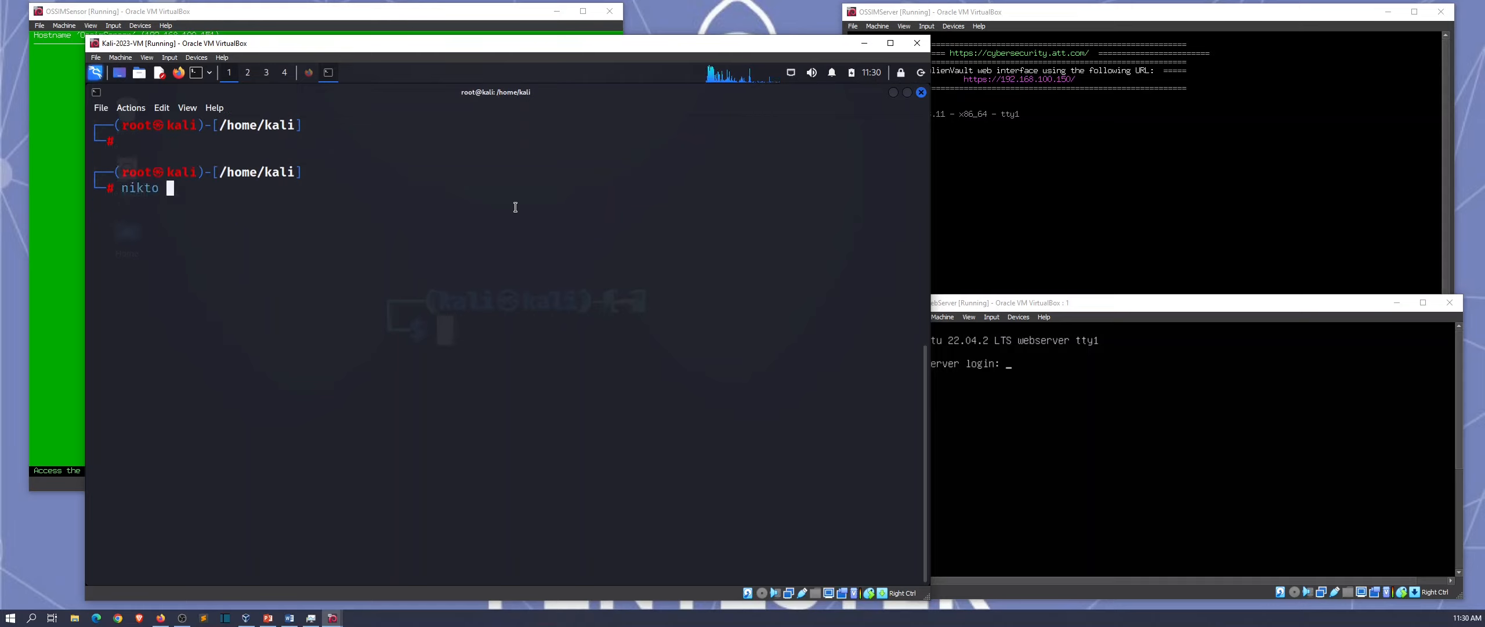
{"action": "type", "text": "-h 192.168."}
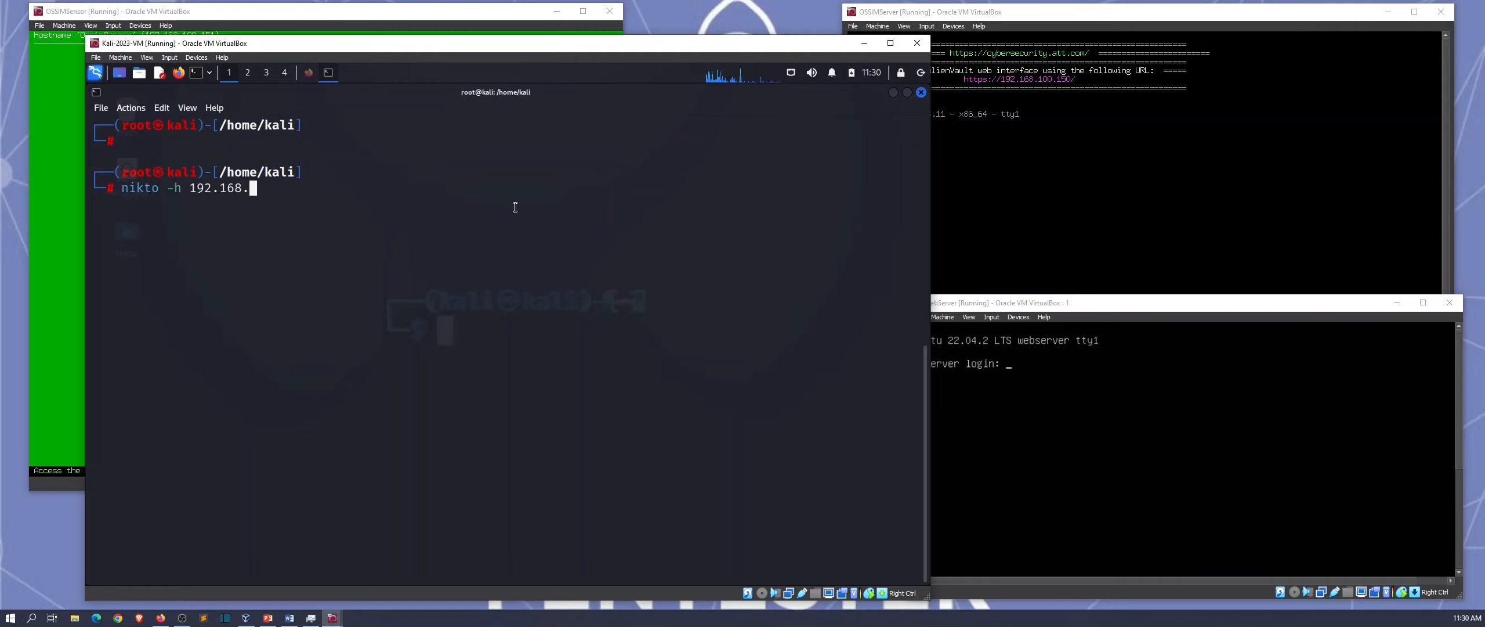
{"action": "type", "text": "100.200"}
{"action": "key", "text": "Return"}
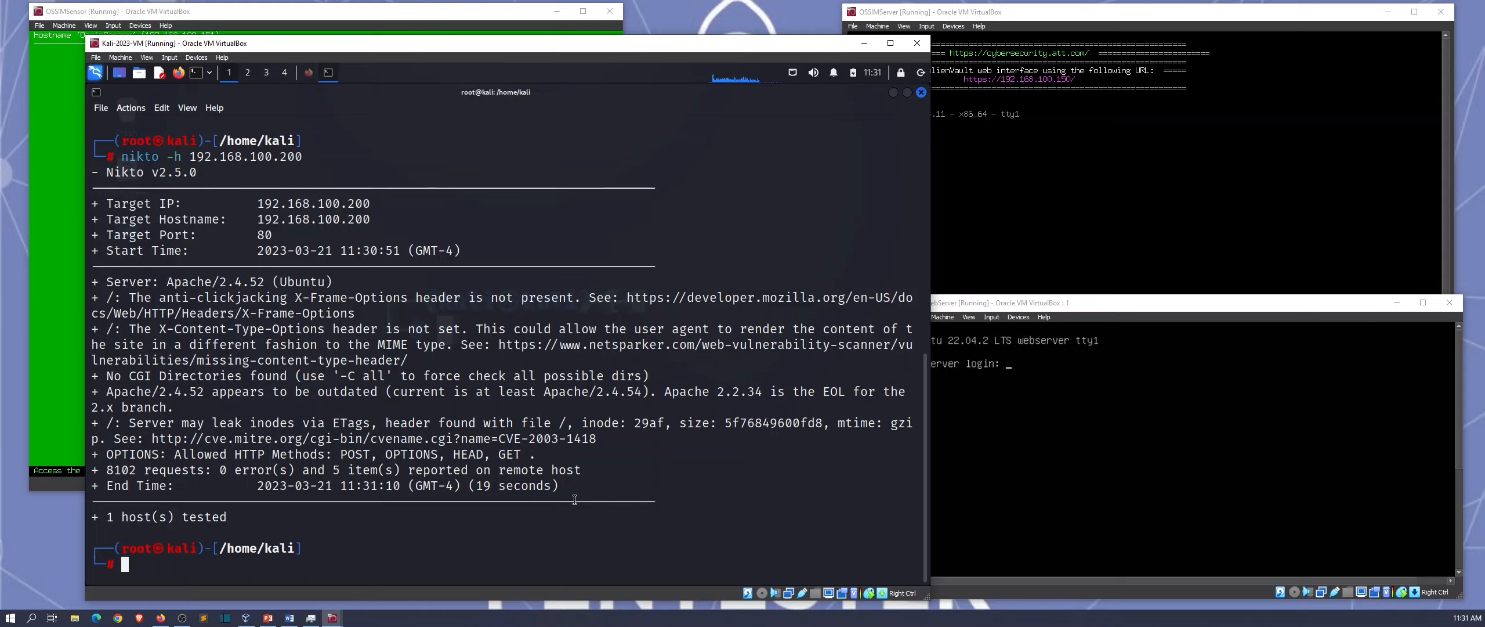
{"action": "key", "text": "ctrl+l"}
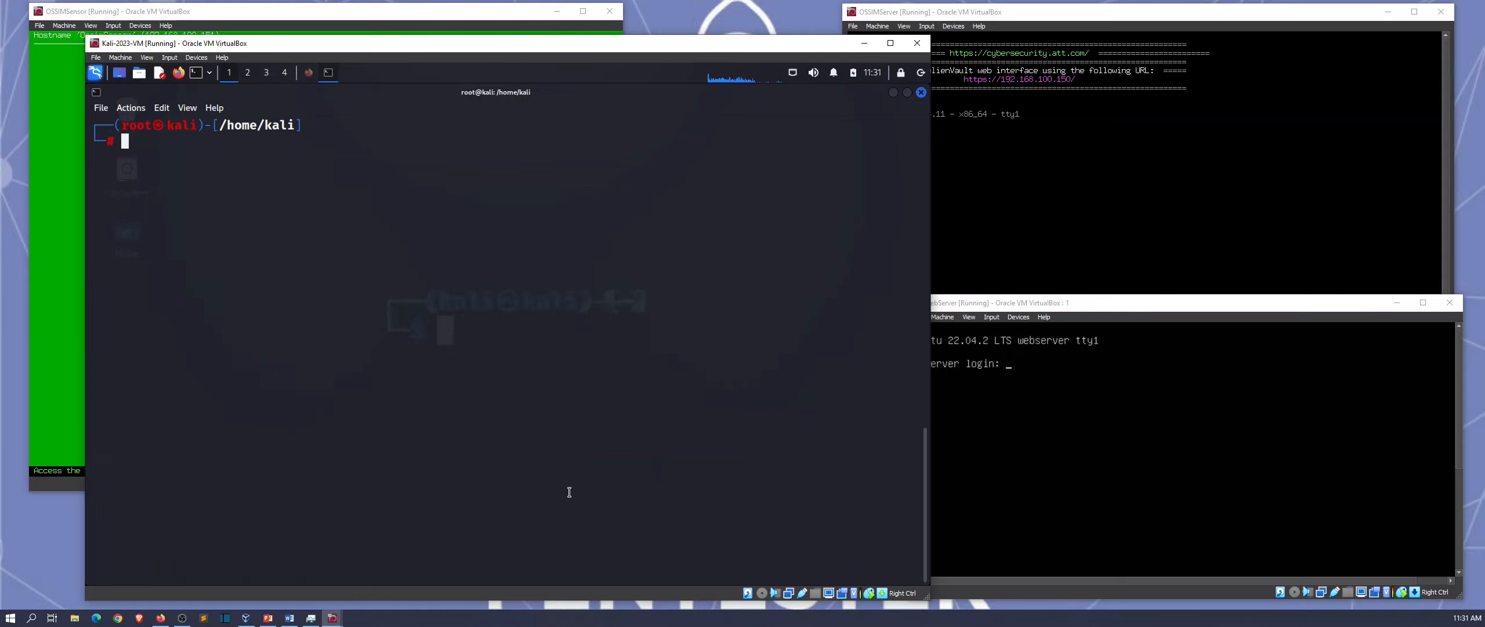
Step: Reload the still-empty Alarms page, then open Configuration > Deployment showing OssimSensor and OssimServer
{"action": "left_click", "coordinate": [894, 92]}
{"action": "left_click", "coordinate": [307, 77]}
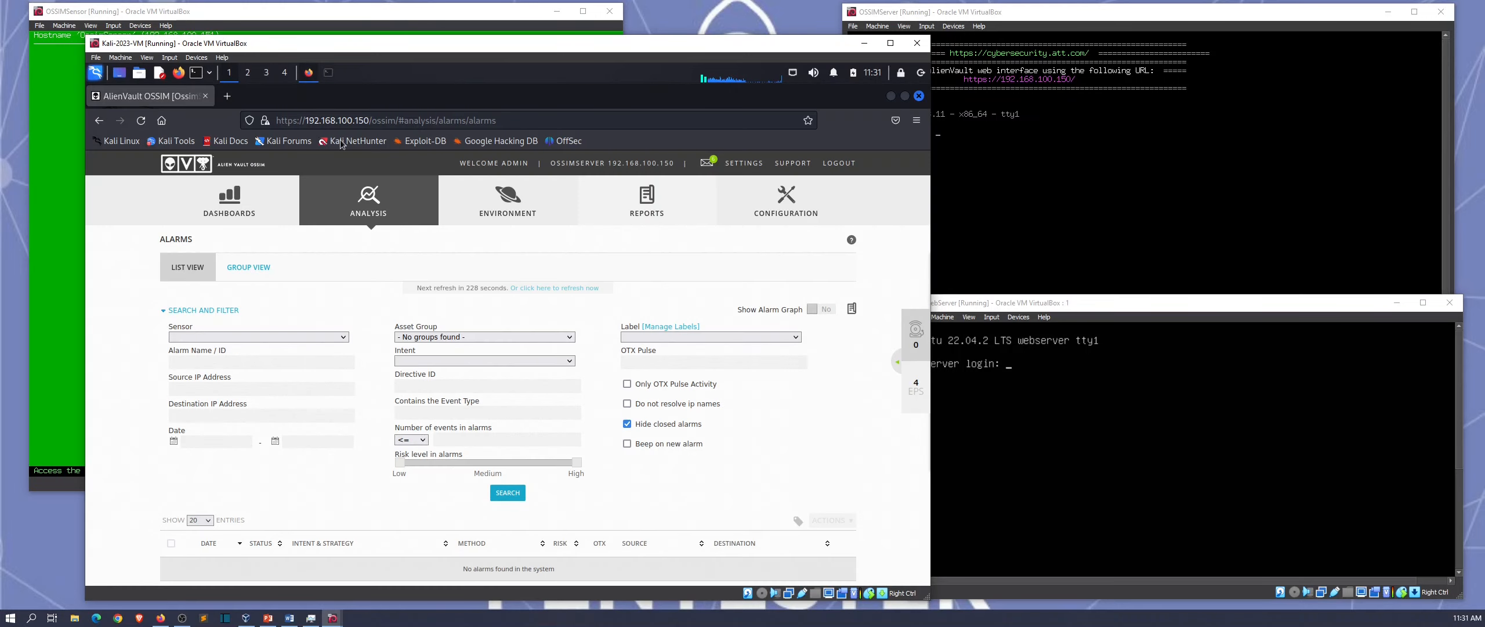
{"action": "mouse_move", "coordinate": [499, 235]}
{"action": "right_click", "coordinate": [814, 410]}
{"action": "left_click", "coordinate": [886, 422]}
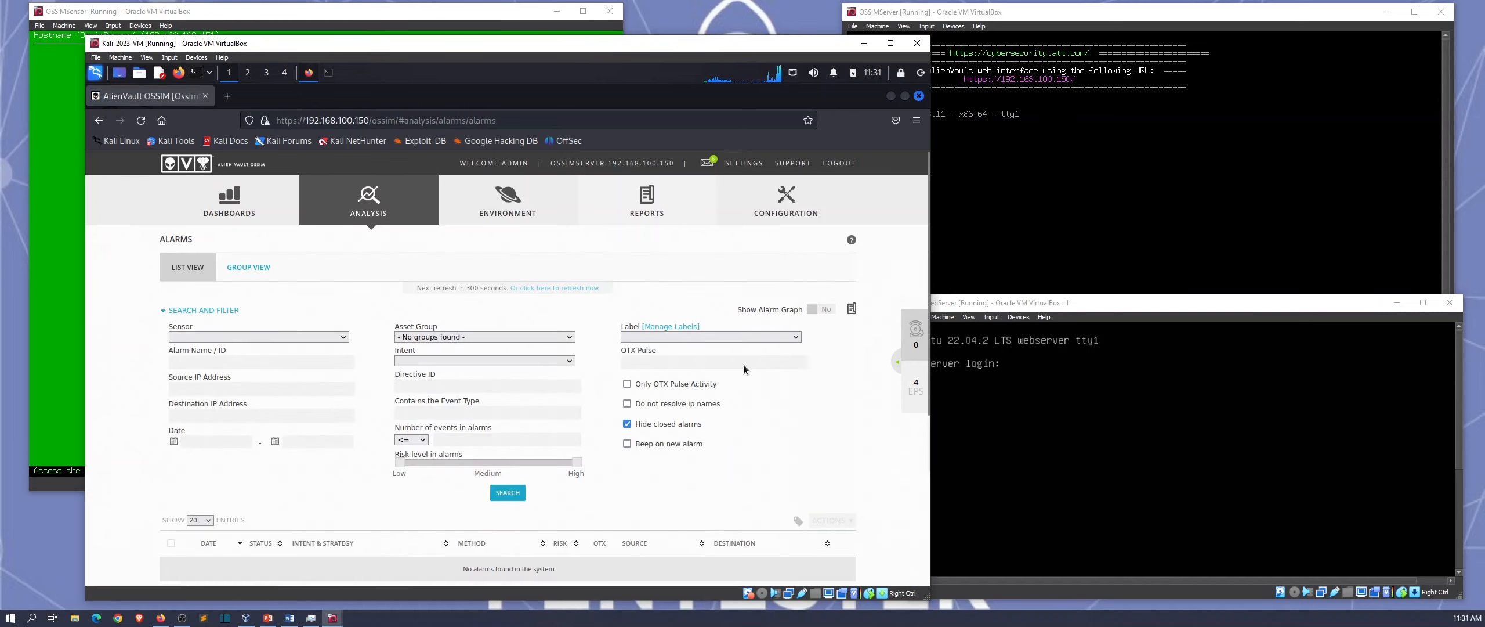
{"action": "scroll", "coordinate": [743, 364], "scroll_direction": "down", "scroll_amount": 5}
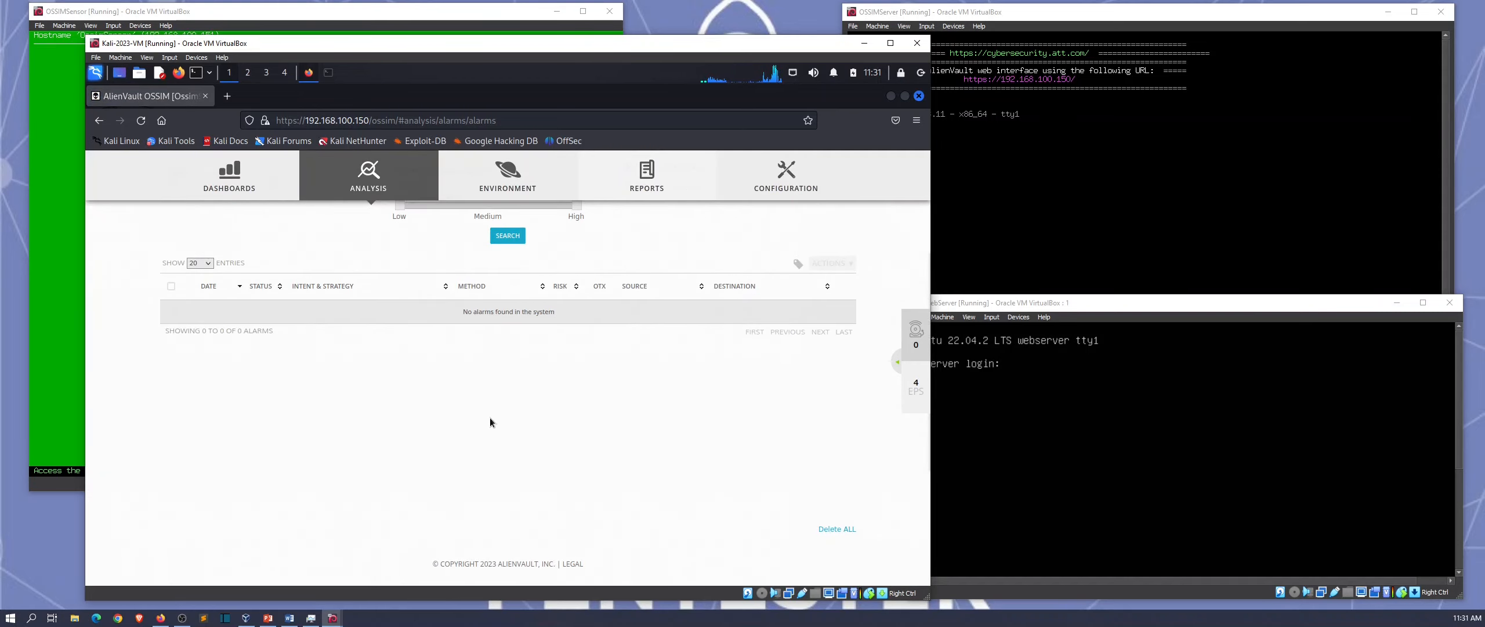
{"action": "scroll", "coordinate": [479, 348], "scroll_direction": "up", "scroll_amount": 5}
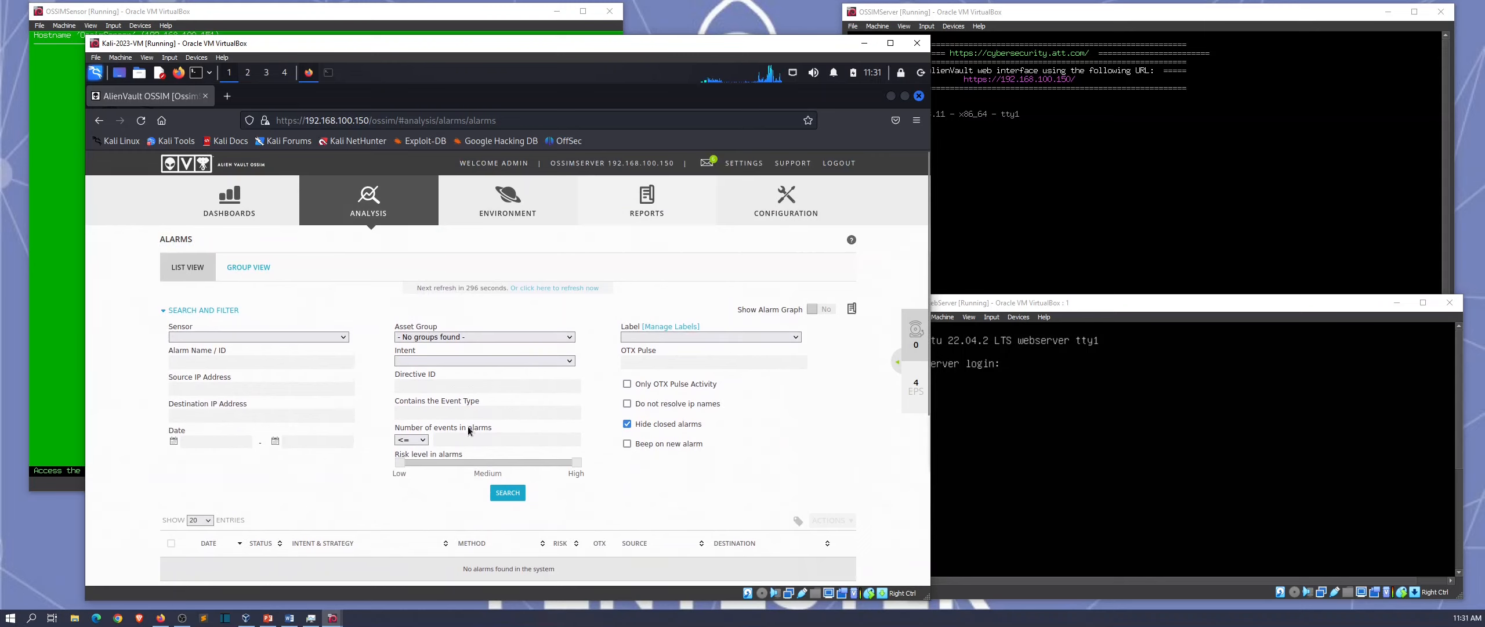
{"action": "mouse_move", "coordinate": [788, 217]}
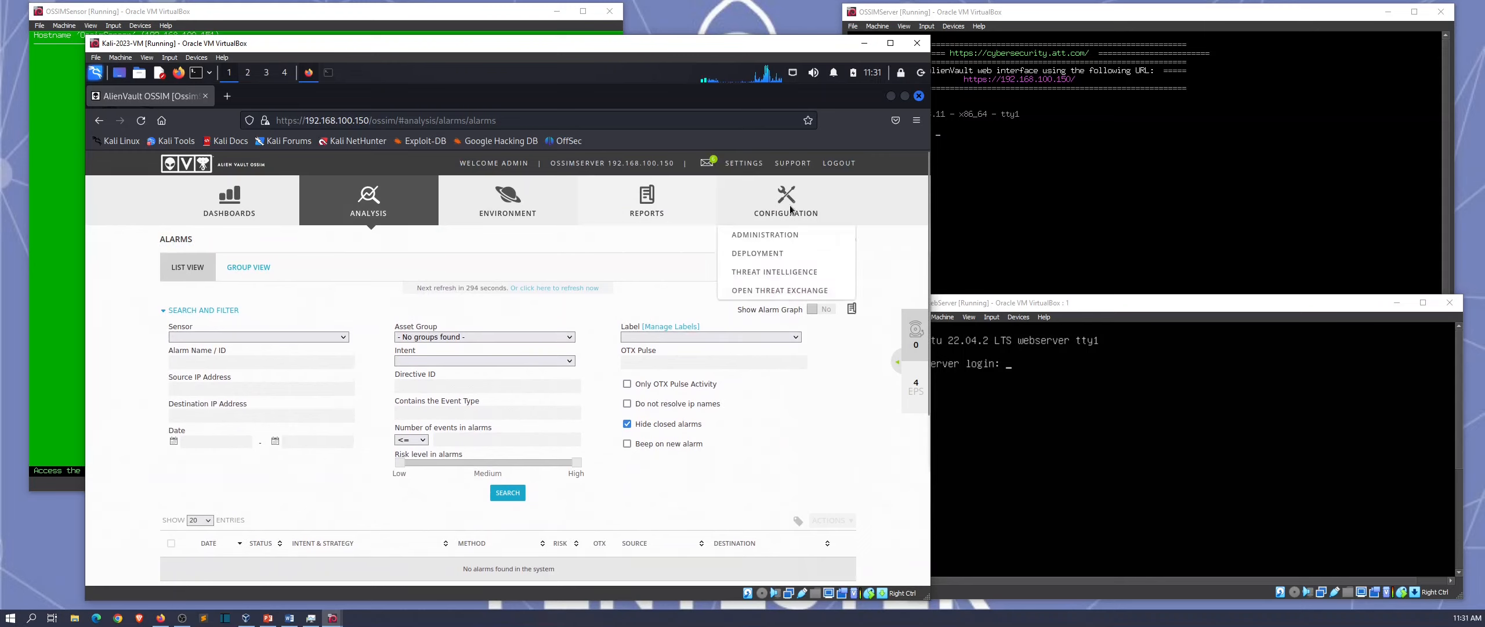
{"action": "left_click", "coordinate": [783, 253]}
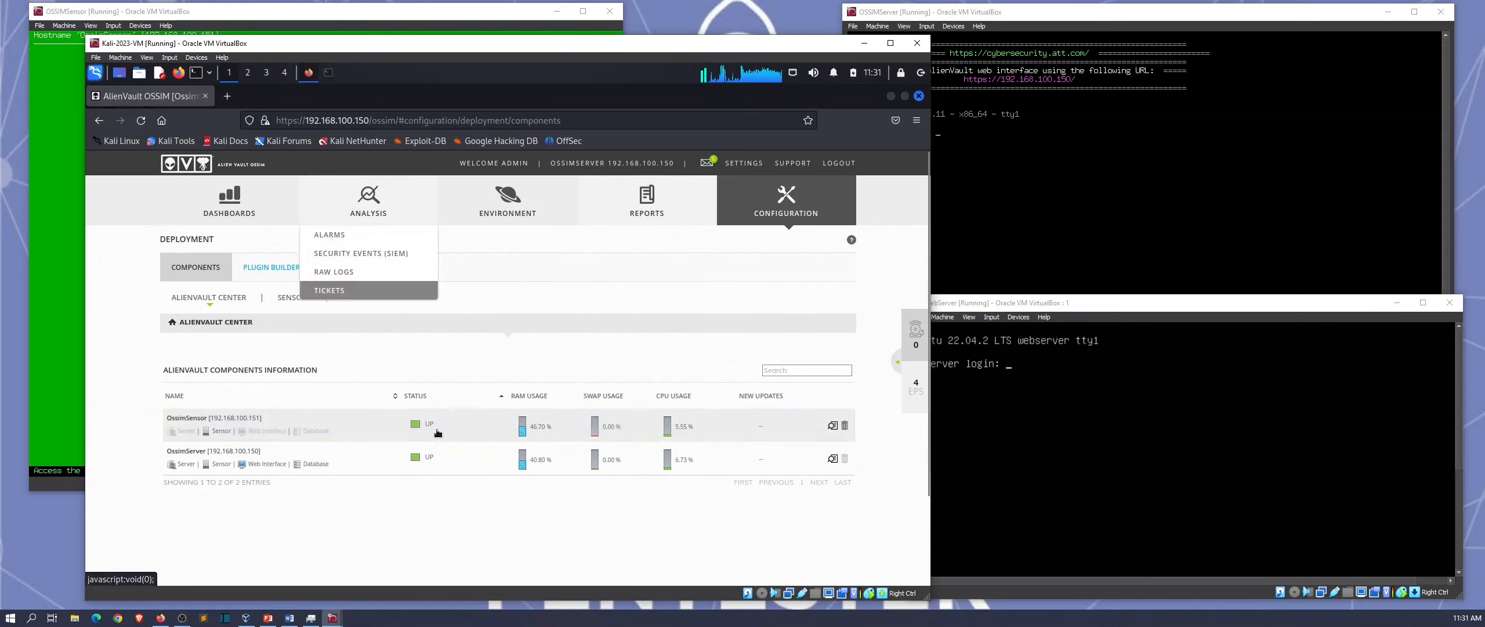
Step: Open OssimSensor's configuration DETECTION tab: eth1 listening, three private networks, HIDS/NIDS/prads detectors
{"action": "left_click", "coordinate": [833, 427]}
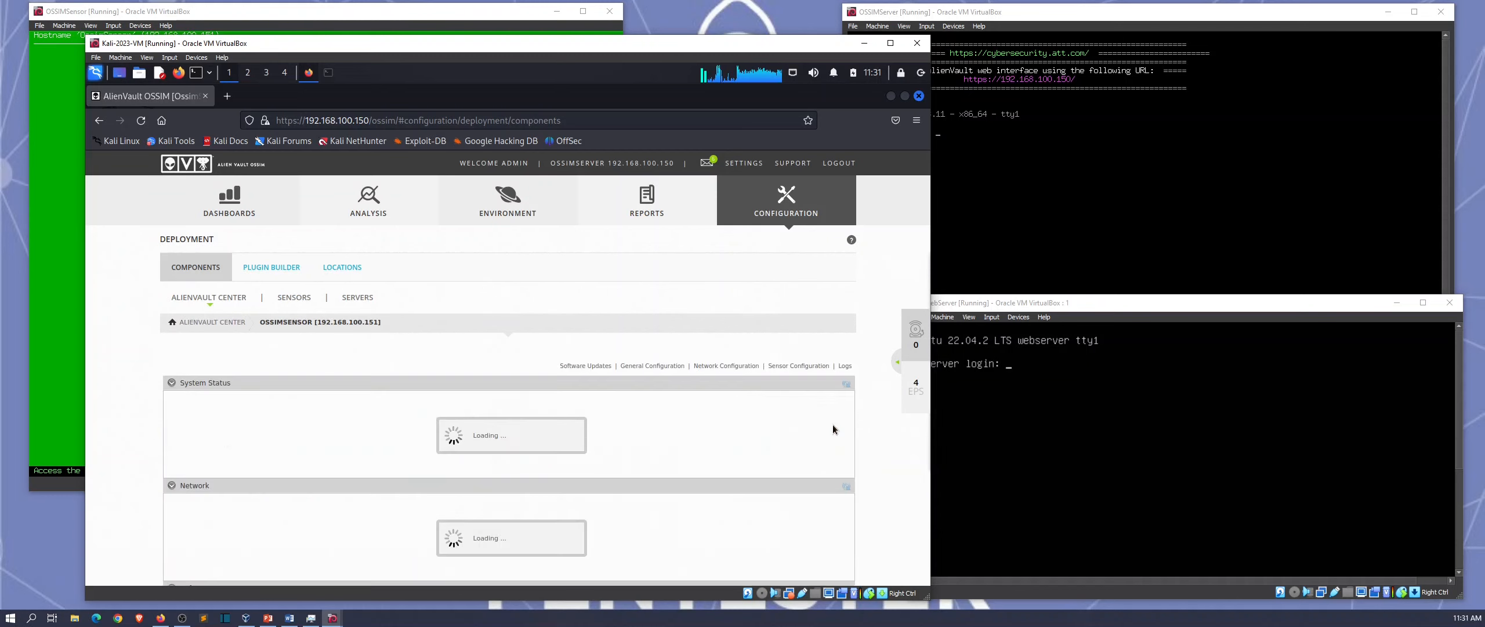
{"action": "left_click", "coordinate": [778, 366]}
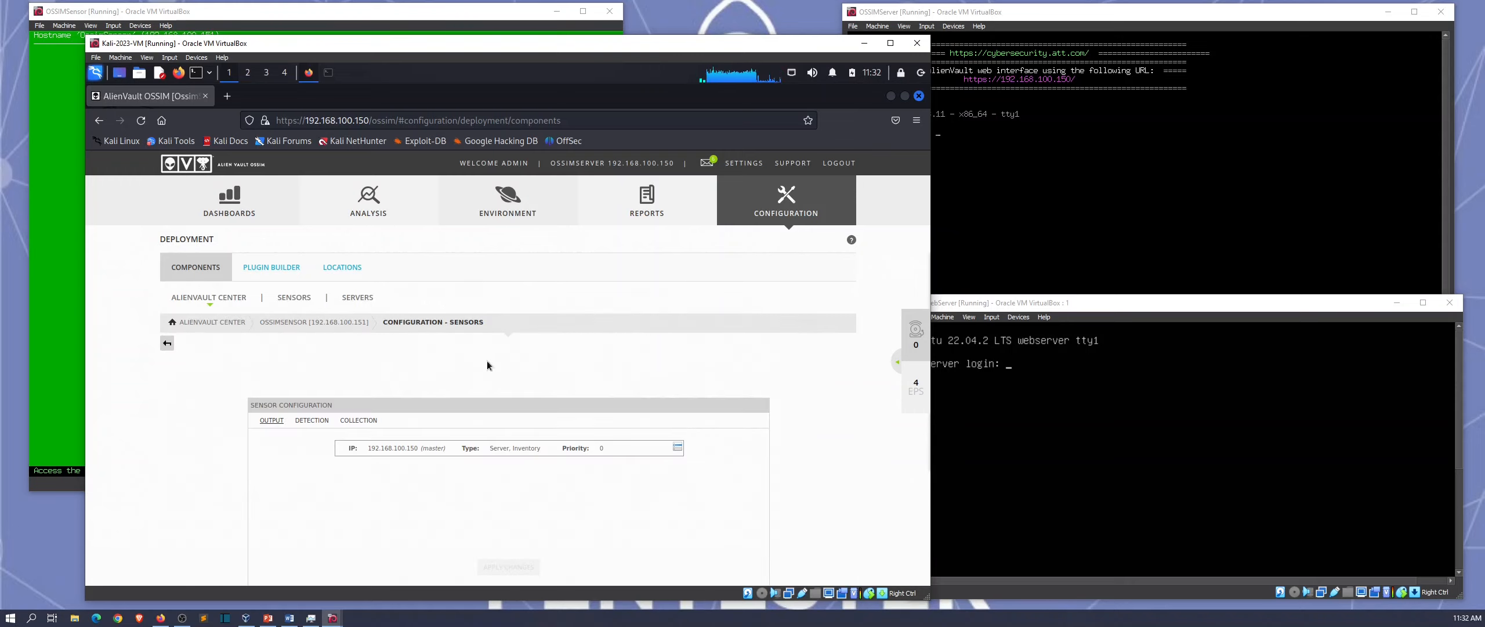
{"action": "left_click", "coordinate": [312, 420]}
{"action": "scroll", "coordinate": [302, 471], "scroll_direction": "down", "scroll_amount": 3}
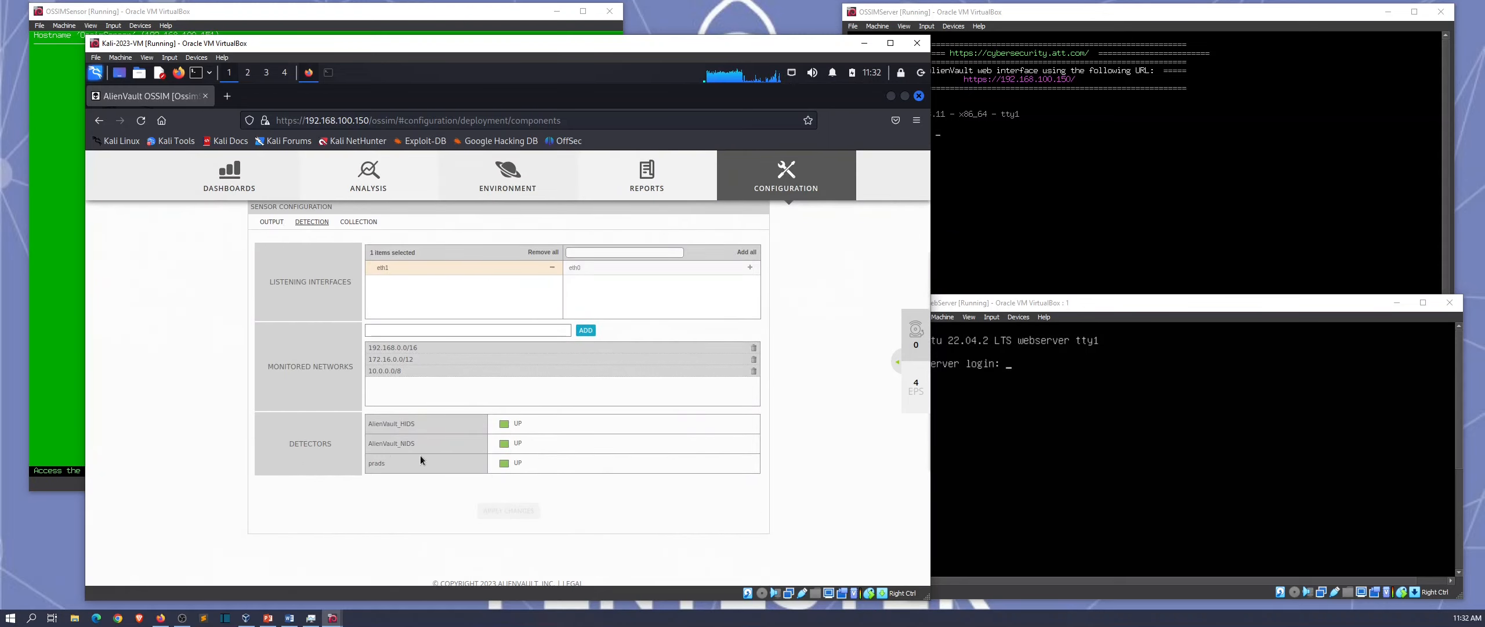
{"action": "scroll", "coordinate": [408, 453], "scroll_direction": "up", "scroll_amount": 1}
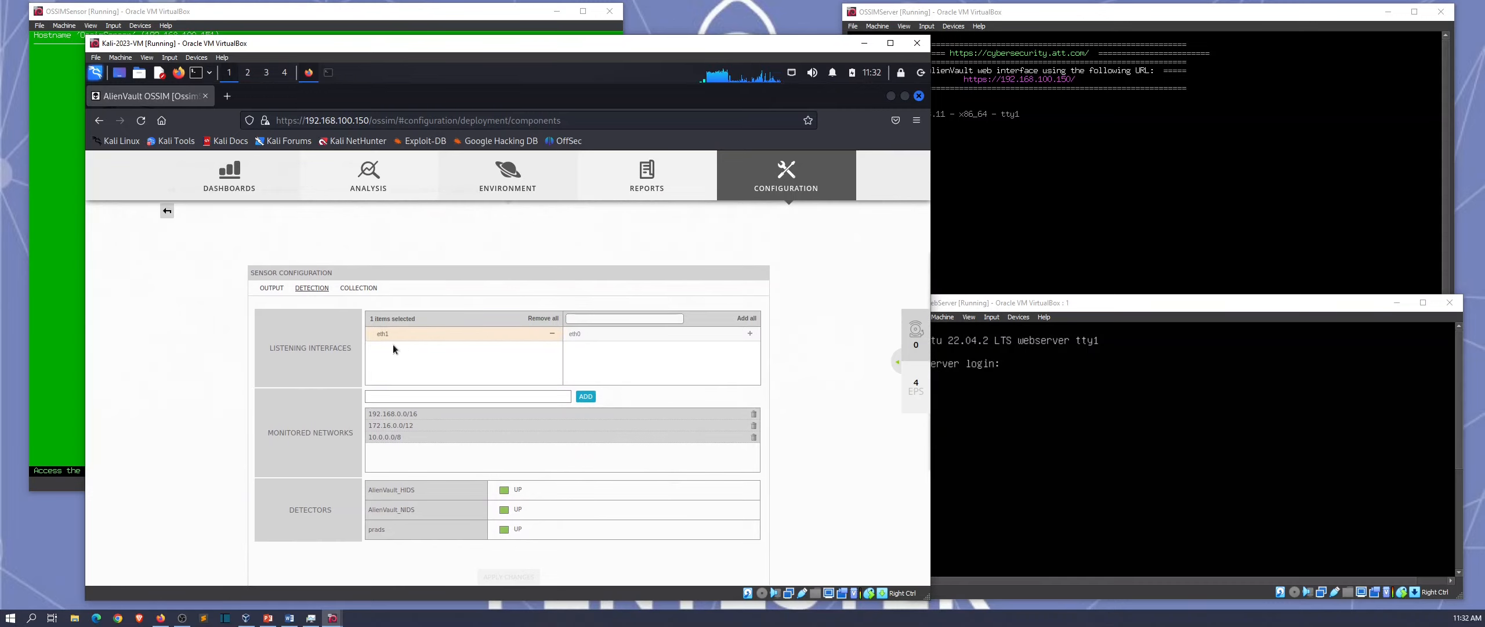
{"action": "scroll", "coordinate": [392, 348], "scroll_direction": "up", "scroll_amount": 2}
{"action": "mouse_move", "coordinate": [231, 209]}
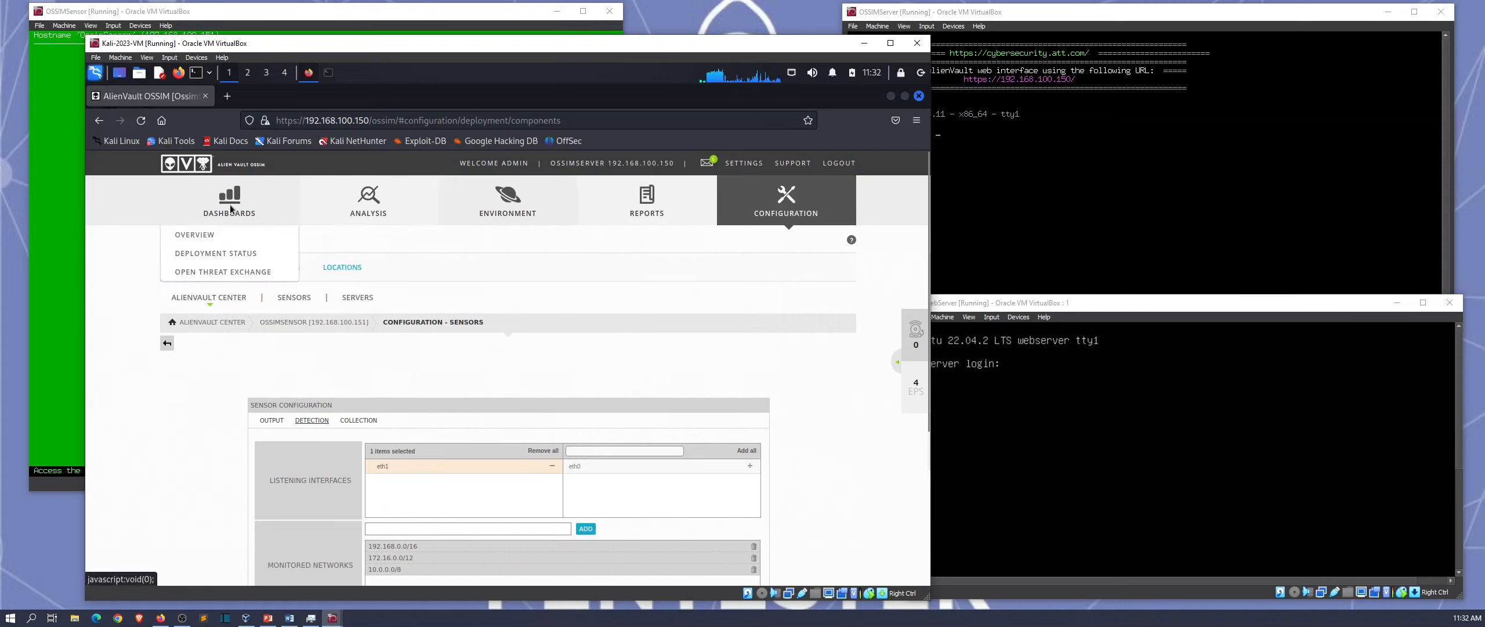
Step: From Dashboards > Overview, open SIEM events for the Alert slice of the Top 10 categories chart
{"action": "left_click", "coordinate": [228, 234]}
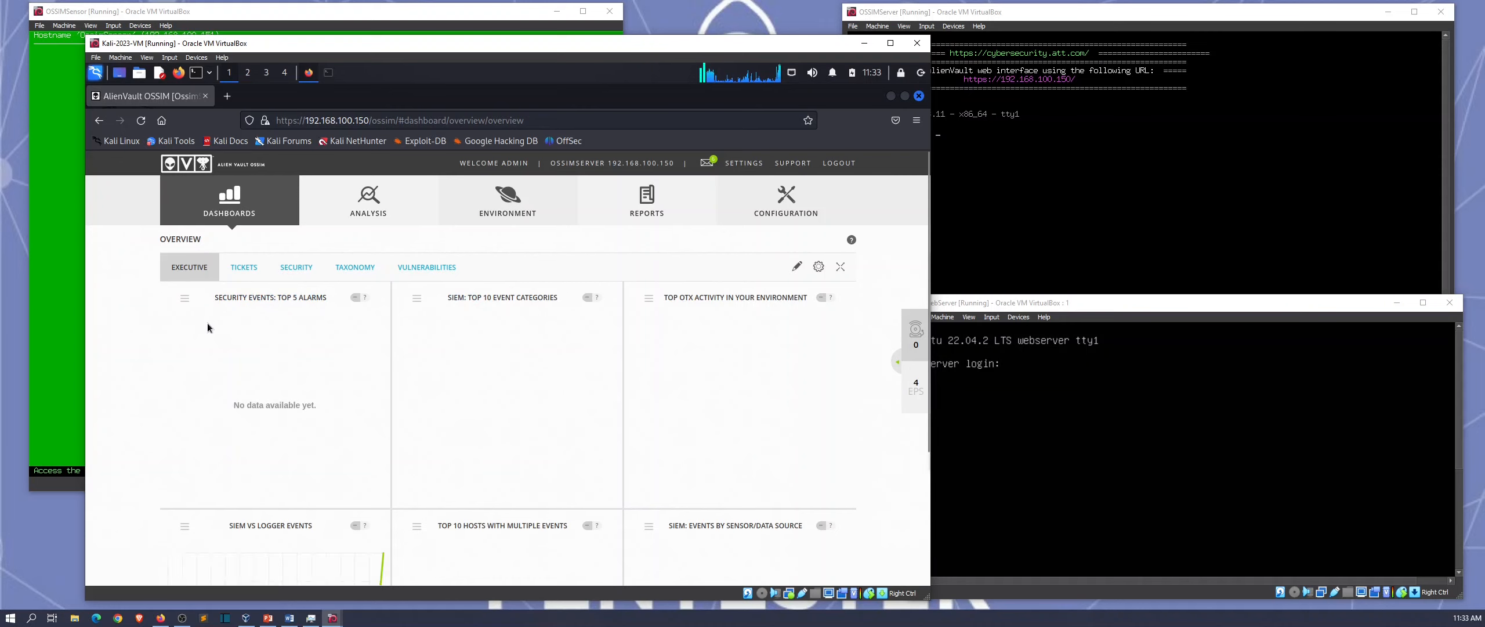
{"action": "mouse_move", "coordinate": [510, 419]}
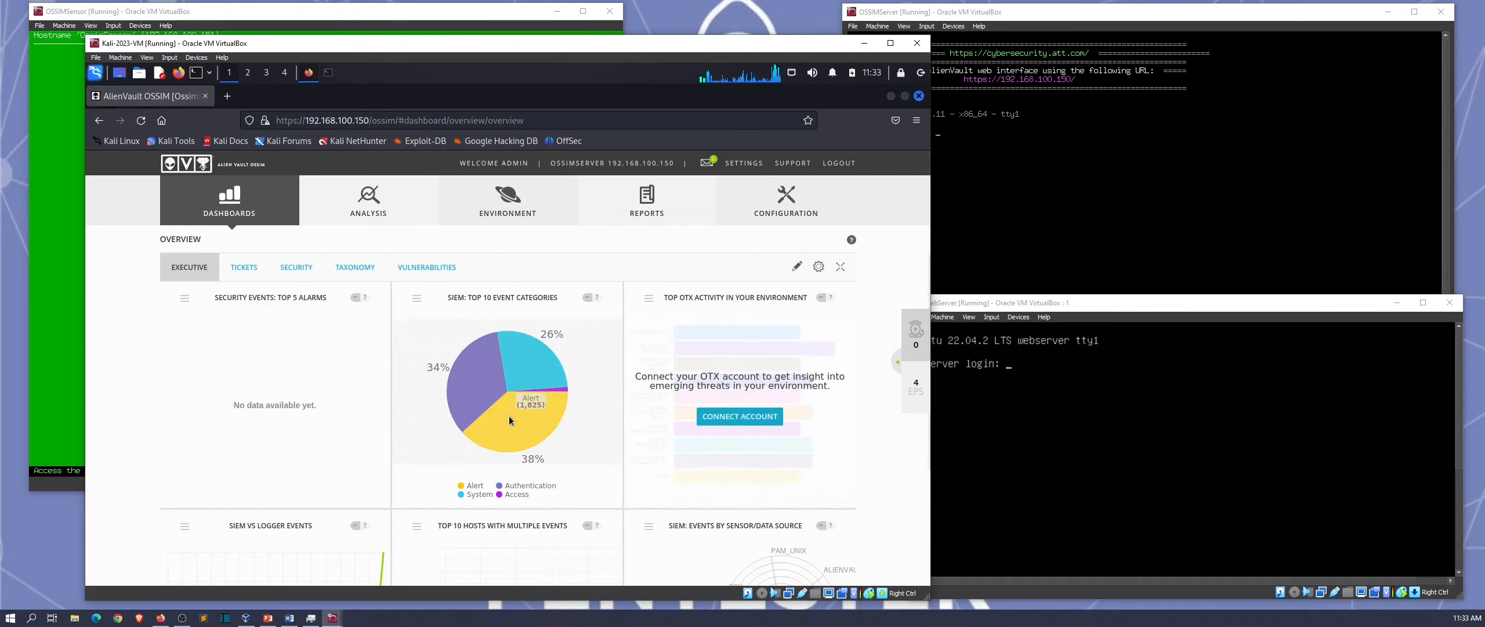
{"action": "left_click", "coordinate": [477, 487]}
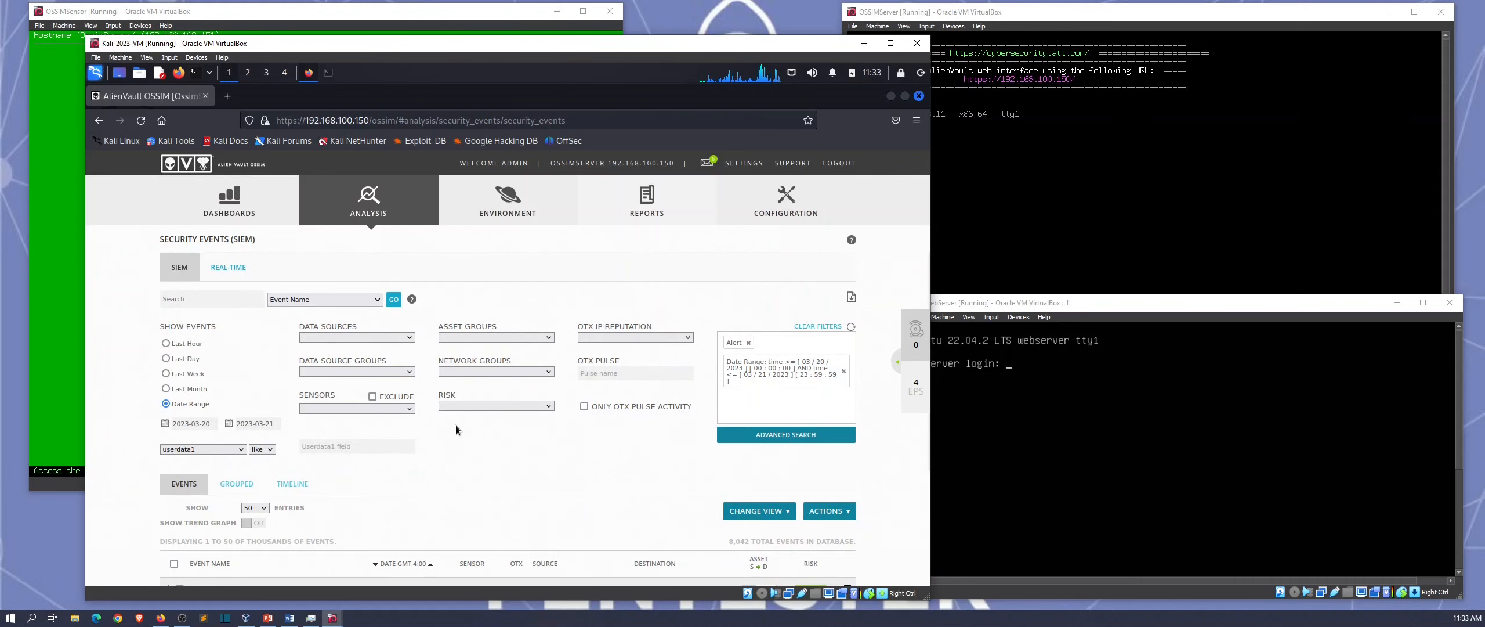
{"action": "scroll", "coordinate": [455, 424], "scroll_direction": "down", "scroll_amount": 5}
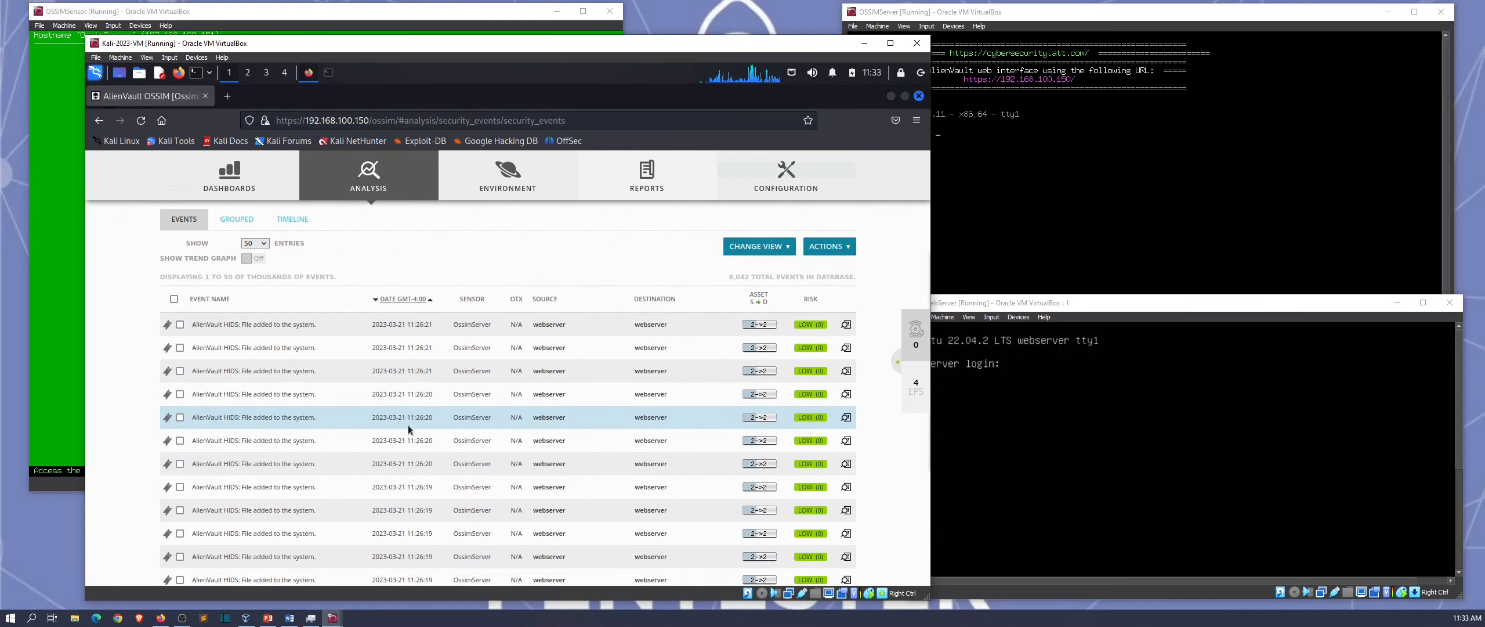
{"action": "scroll", "coordinate": [408, 426], "scroll_direction": "down", "scroll_amount": 2}
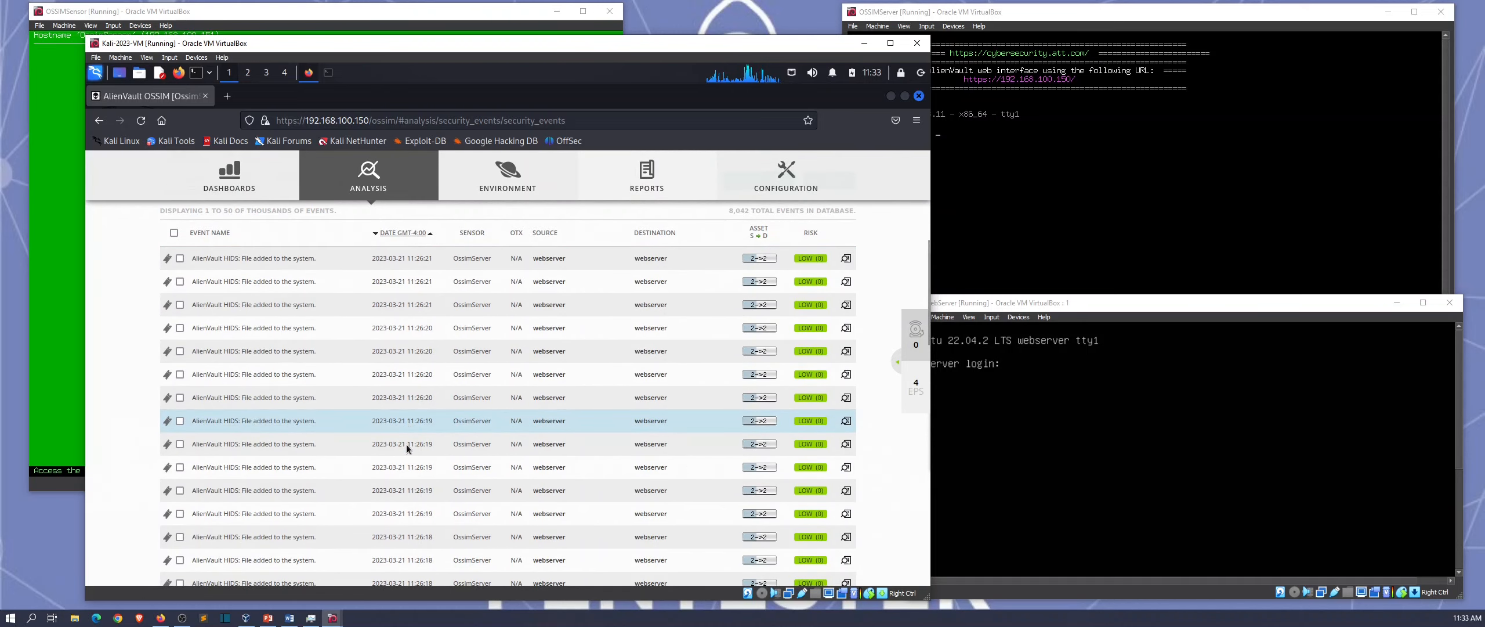
{"action": "scroll", "coordinate": [464, 442], "scroll_direction": "up", "scroll_amount": 10}
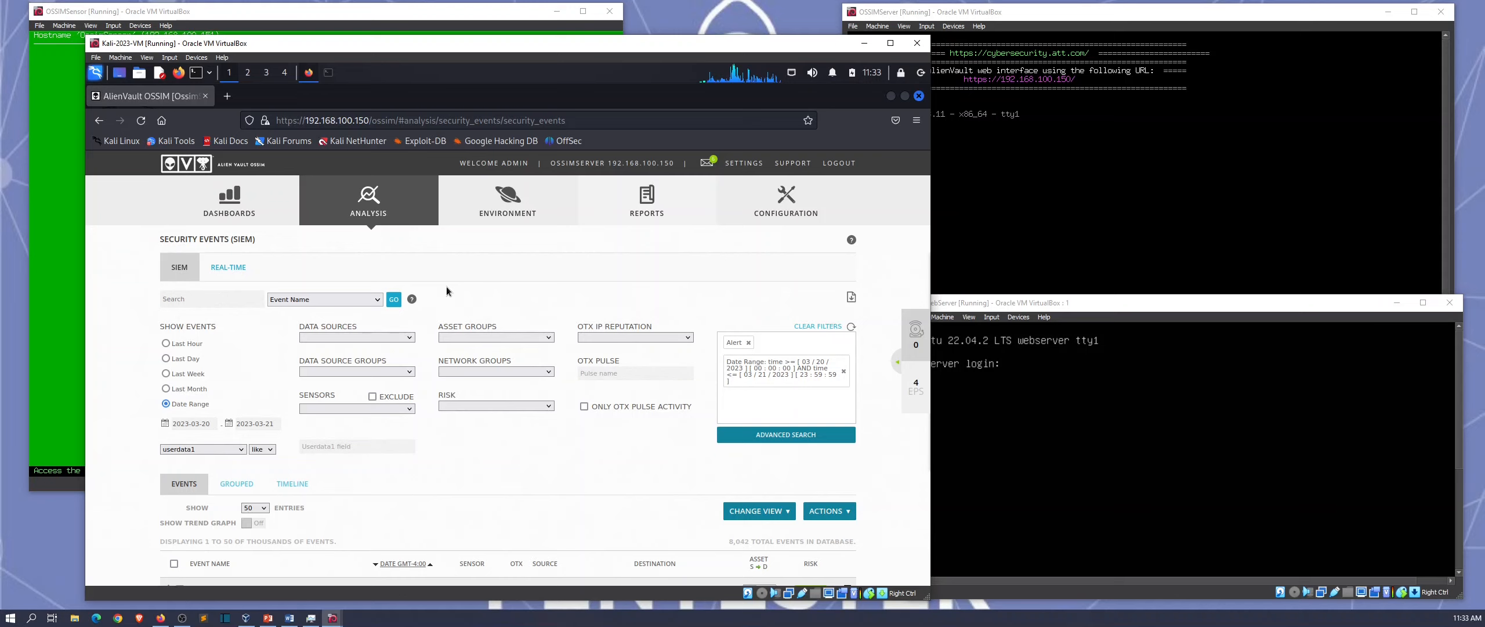
{"action": "mouse_move", "coordinate": [372, 215]}
{"action": "left_click", "coordinate": [367, 234]}
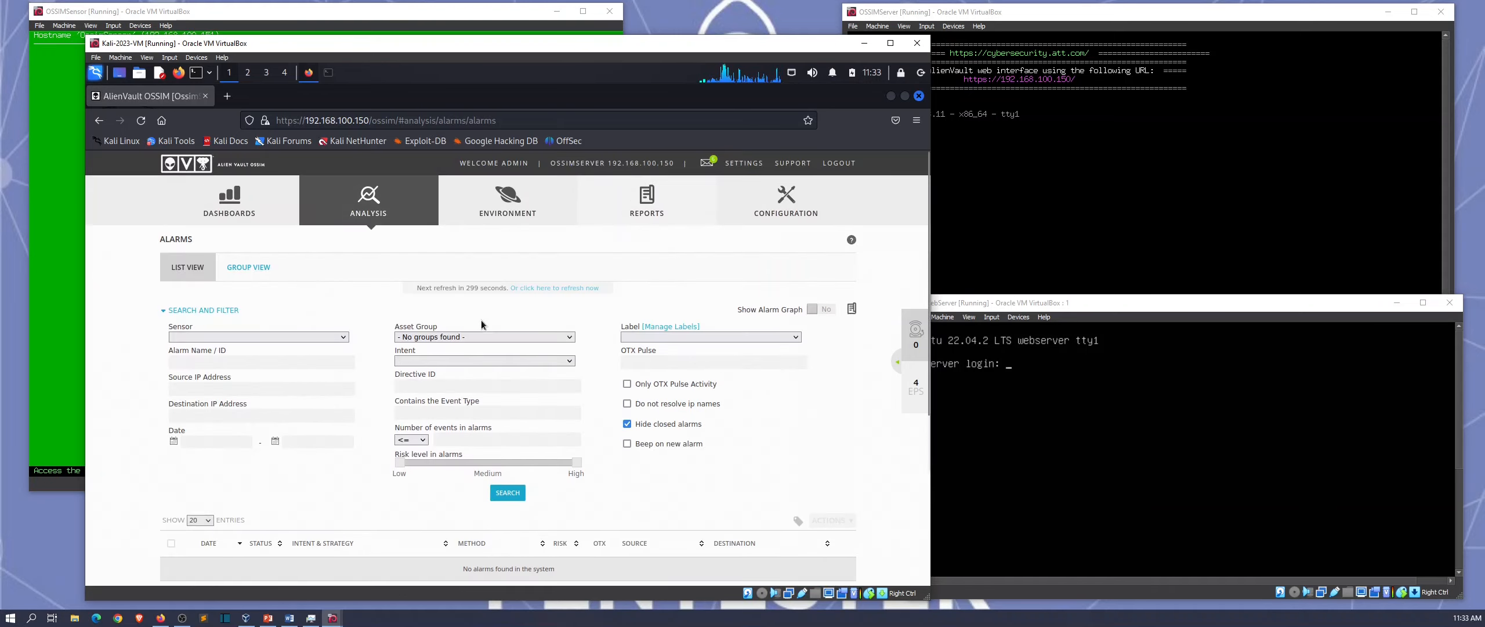
{"action": "left_click", "coordinate": [904, 363]}
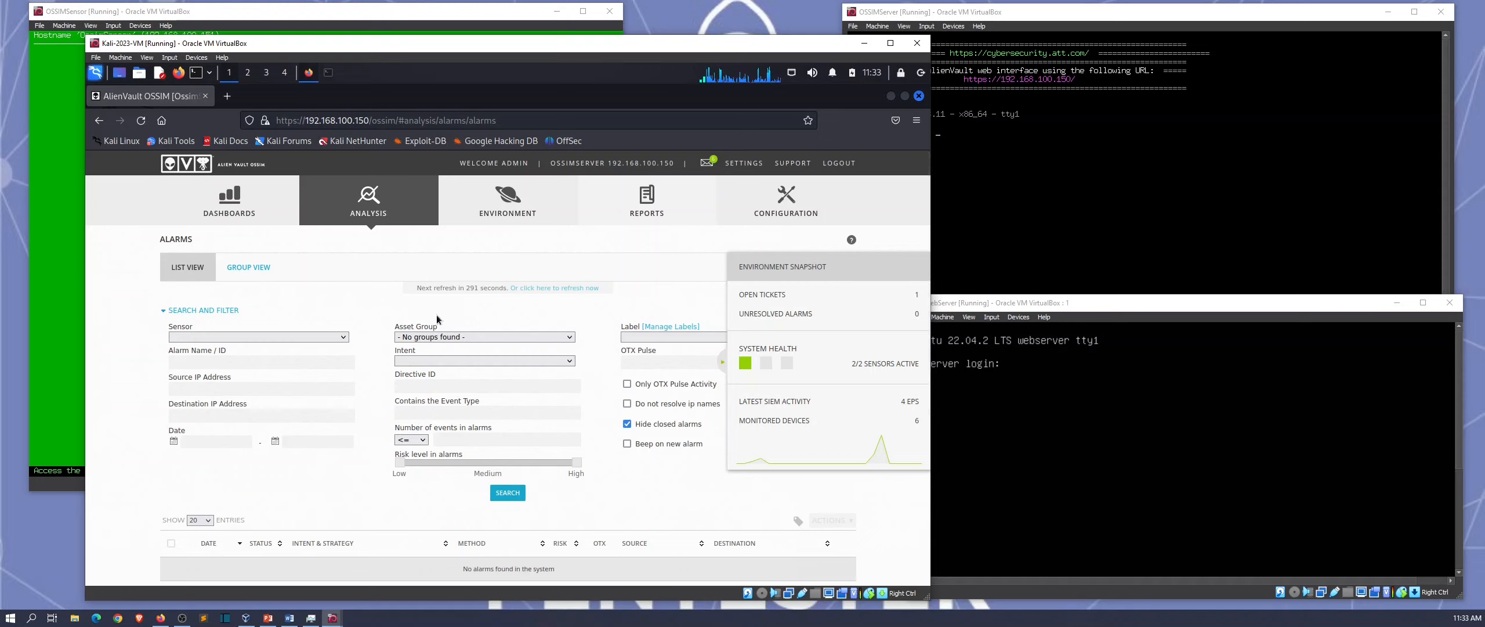
{"action": "left_click", "coordinate": [252, 267]}
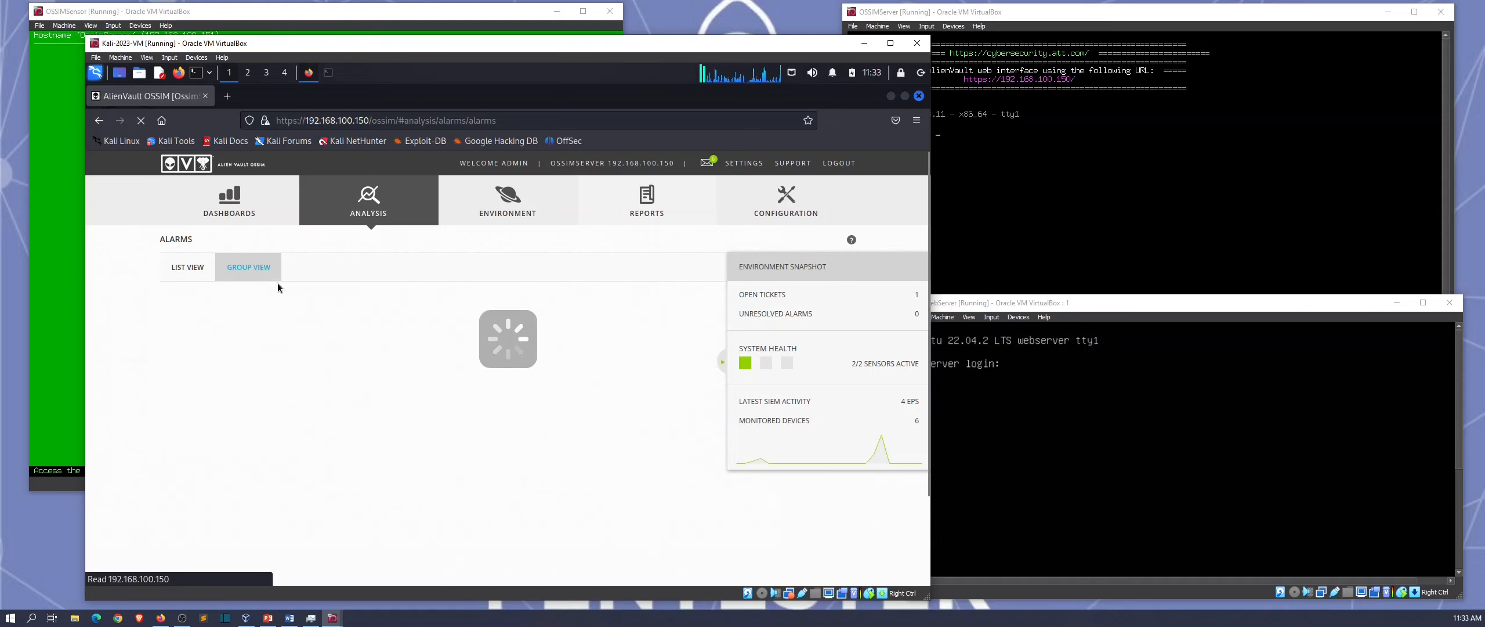
{"action": "left_click", "coordinate": [198, 271]}
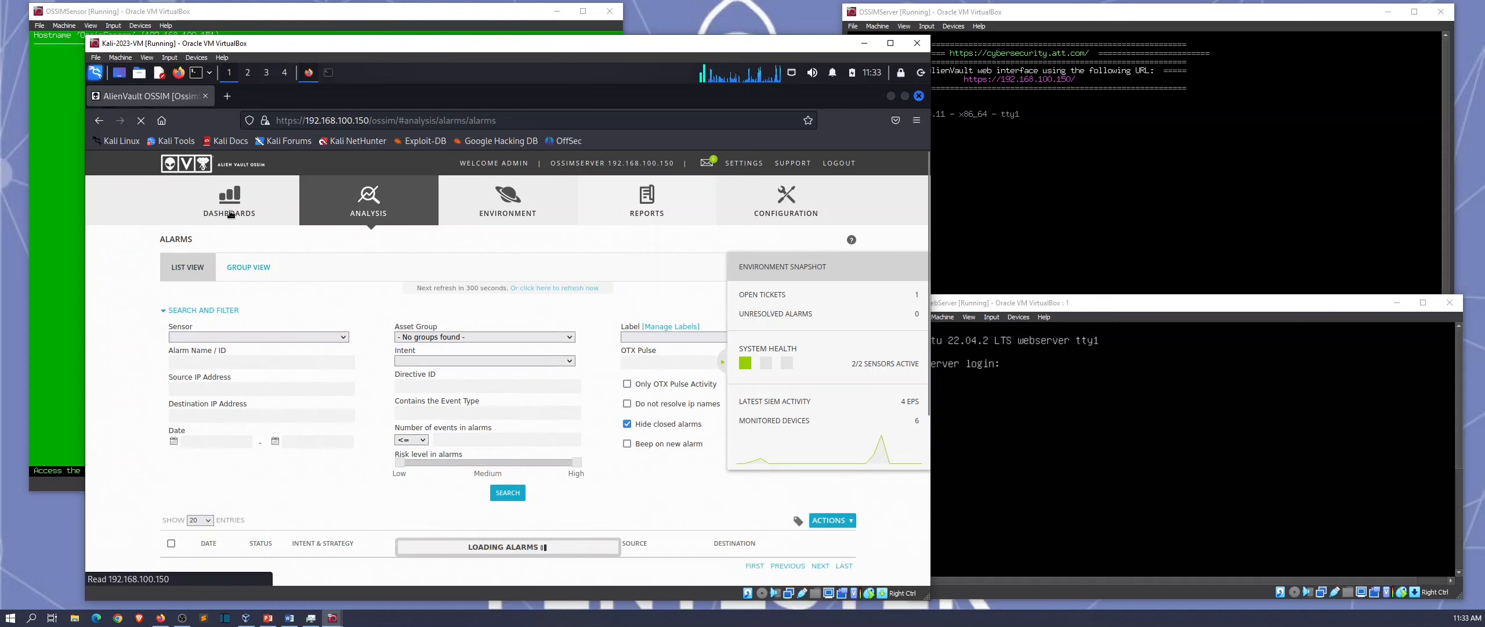
{"action": "left_click", "coordinate": [232, 203]}
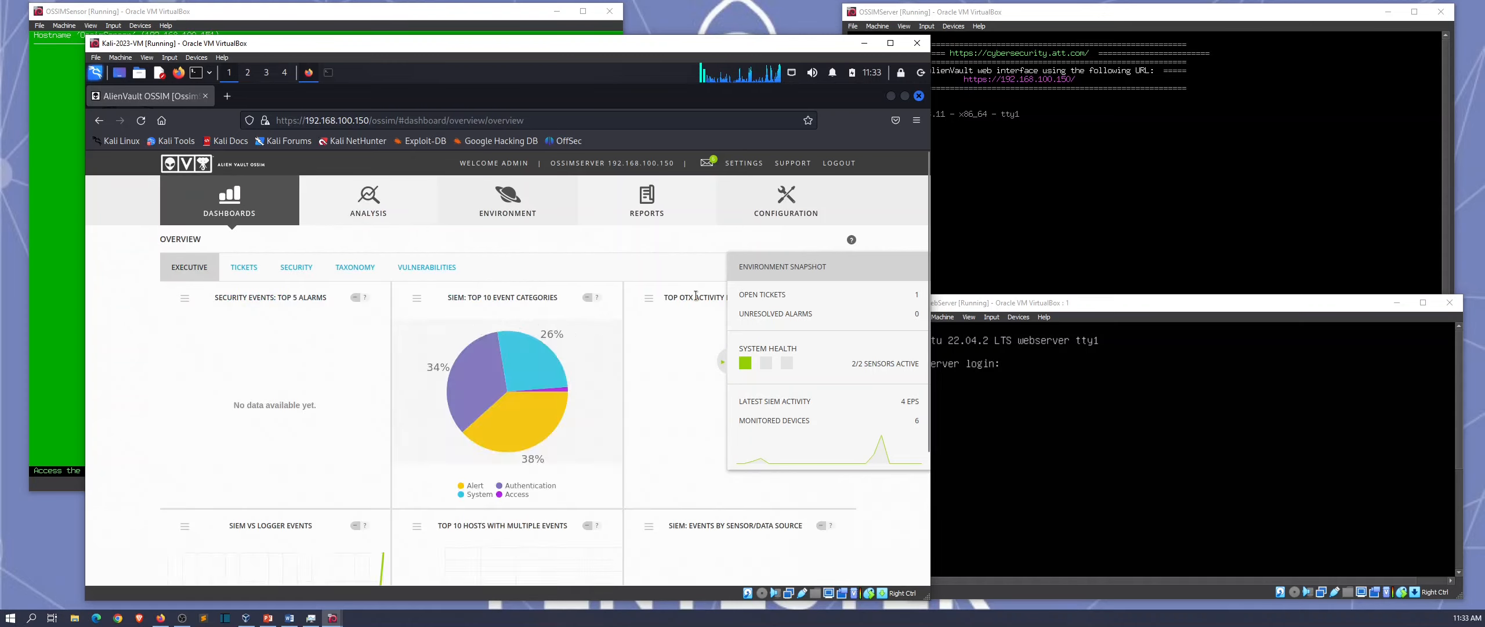
{"action": "left_click", "coordinate": [721, 361]}
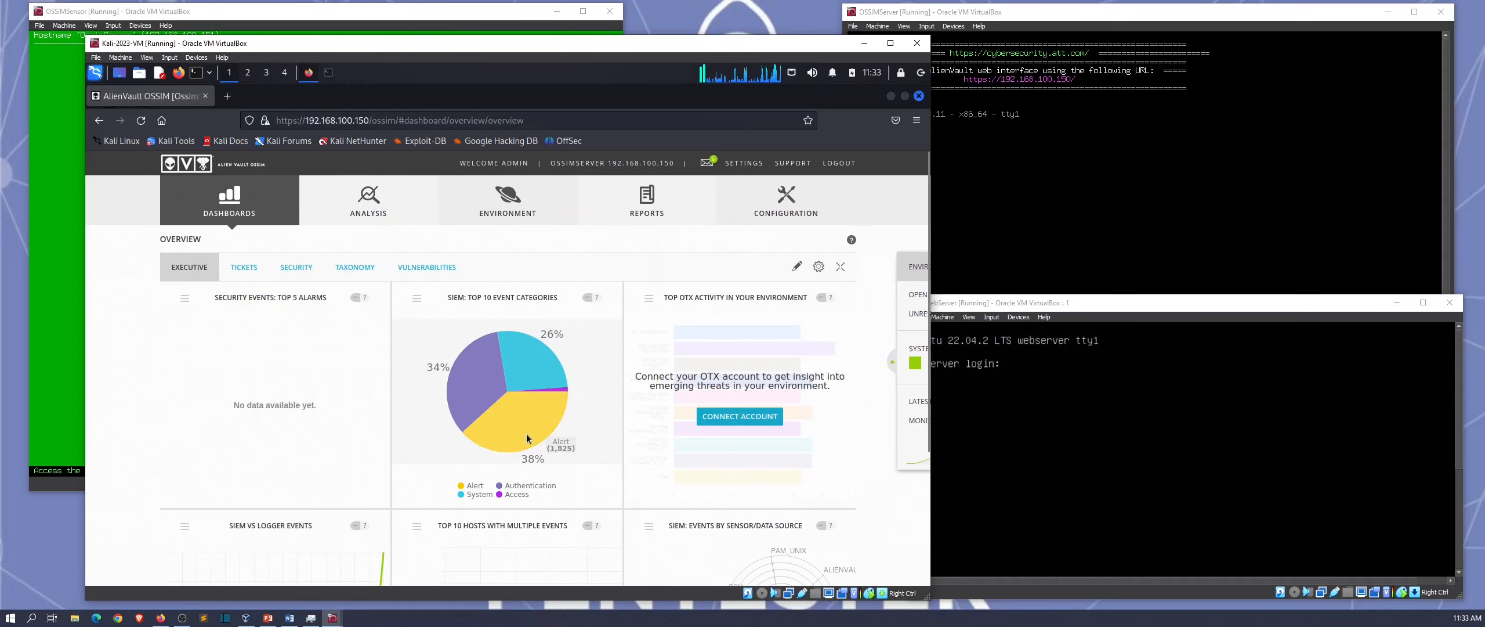
{"action": "left_click", "coordinate": [525, 434]}
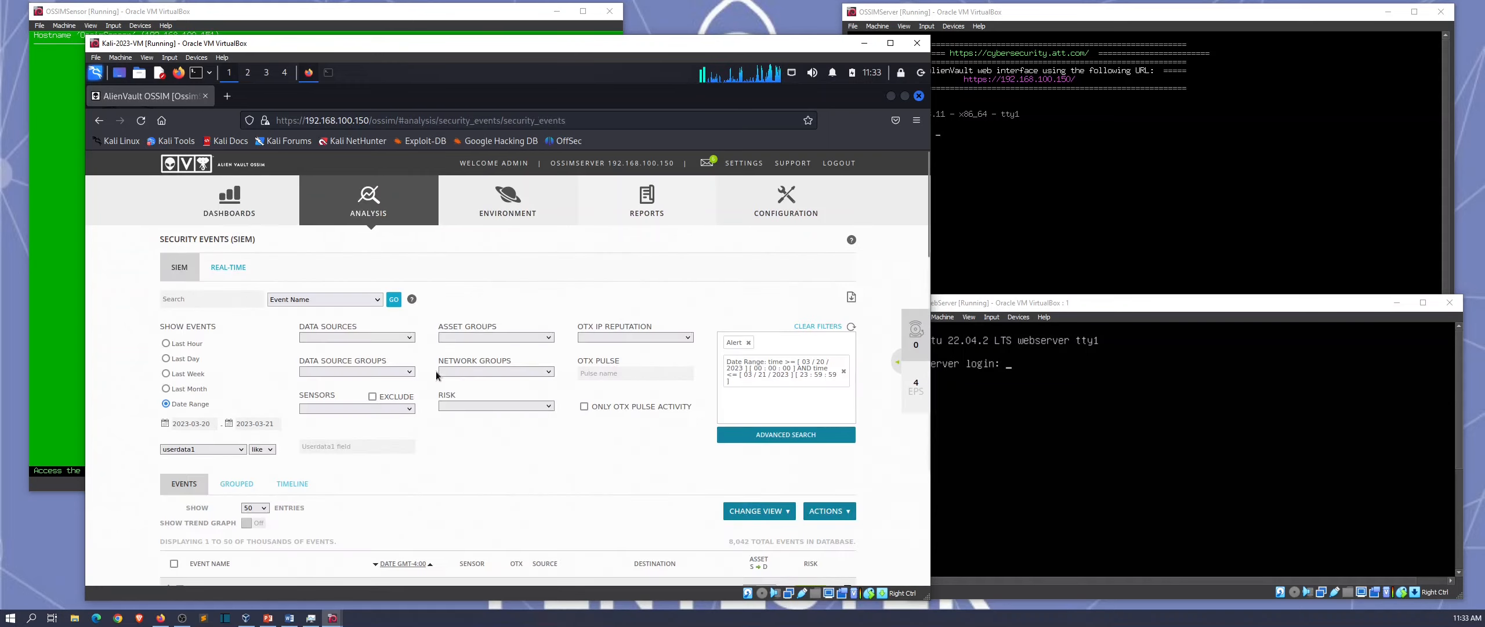
Step: Open Event details for the 11:26:18 AlienVault HIDS 'File added to the system' event
{"action": "scroll", "coordinate": [479, 492], "scroll_direction": "down", "scroll_amount": 2}
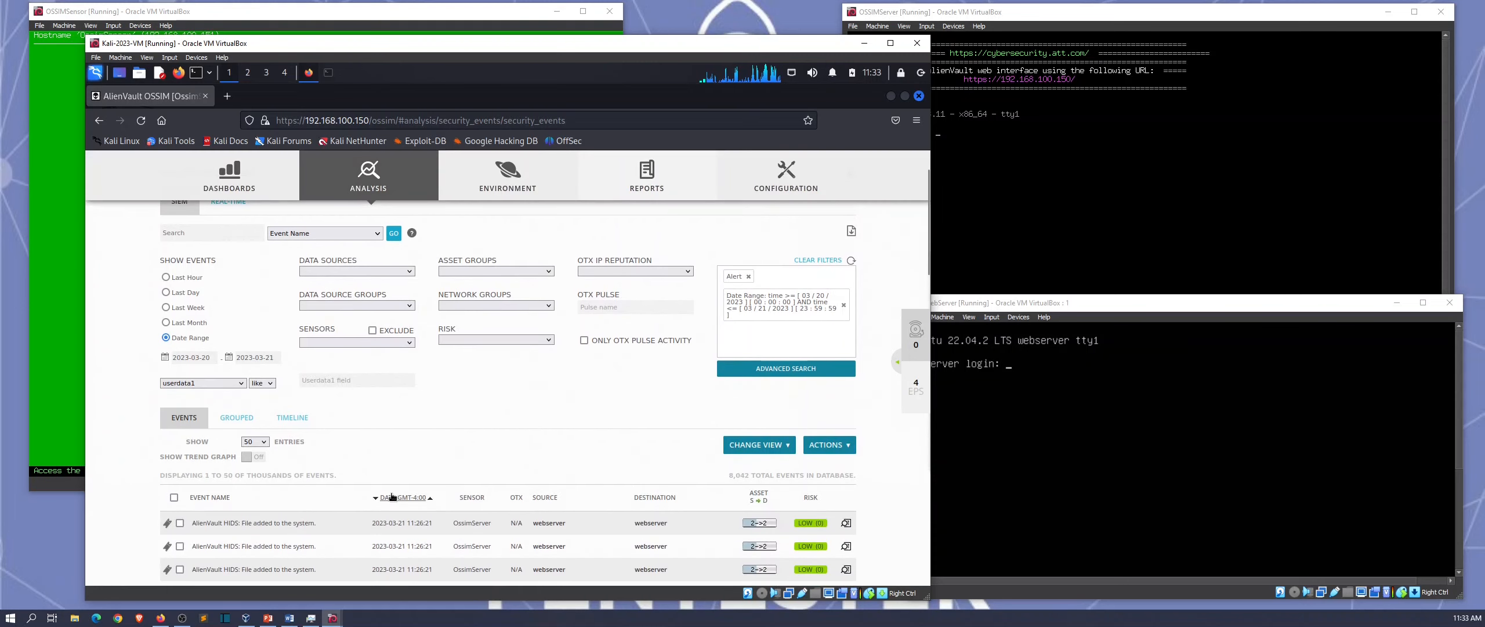
{"action": "scroll", "coordinate": [269, 430], "scroll_direction": "down", "scroll_amount": 6}
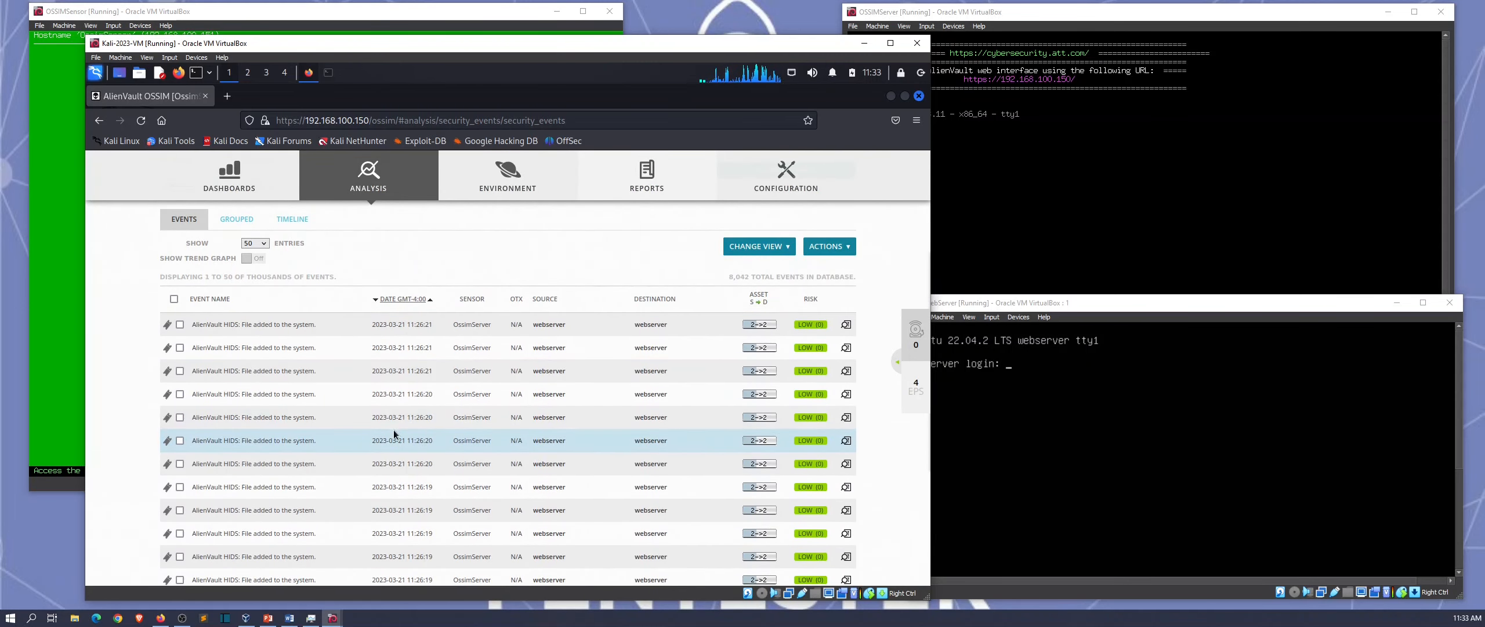
{"action": "scroll", "coordinate": [394, 430], "scroll_direction": "down", "scroll_amount": 8}
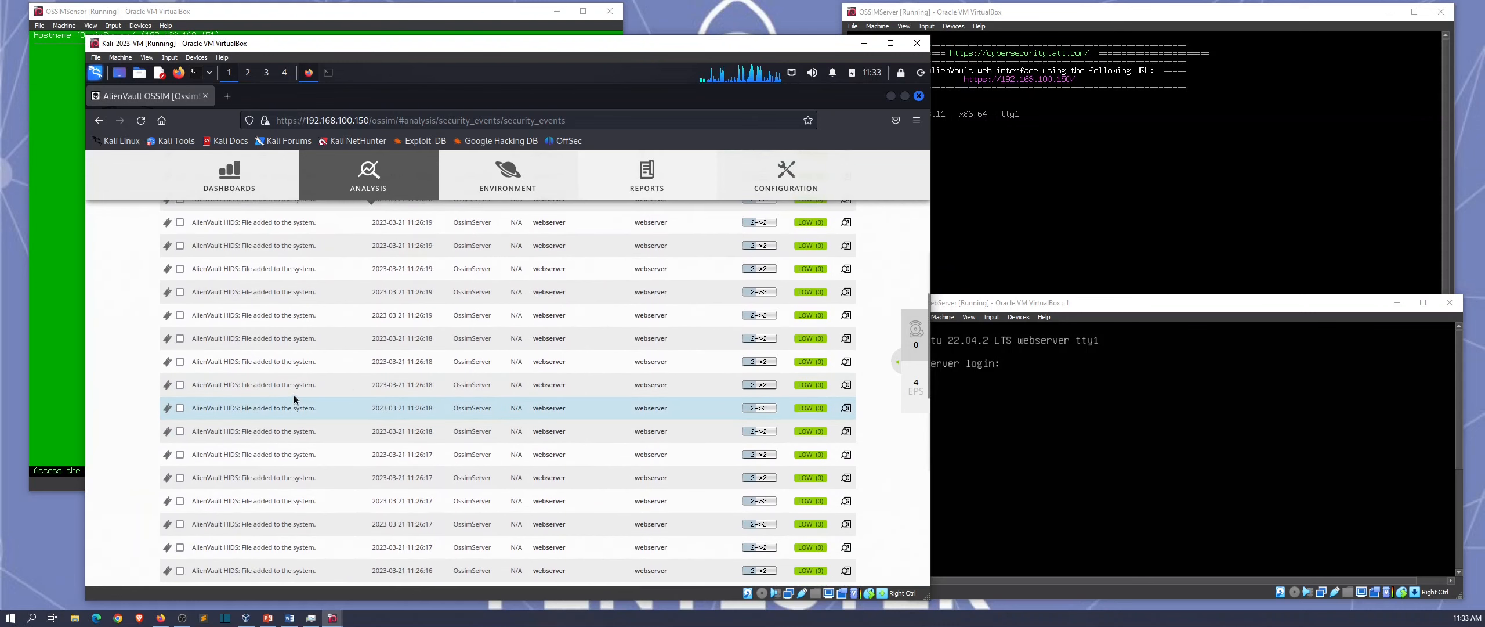
{"action": "left_click", "coordinate": [292, 383]}
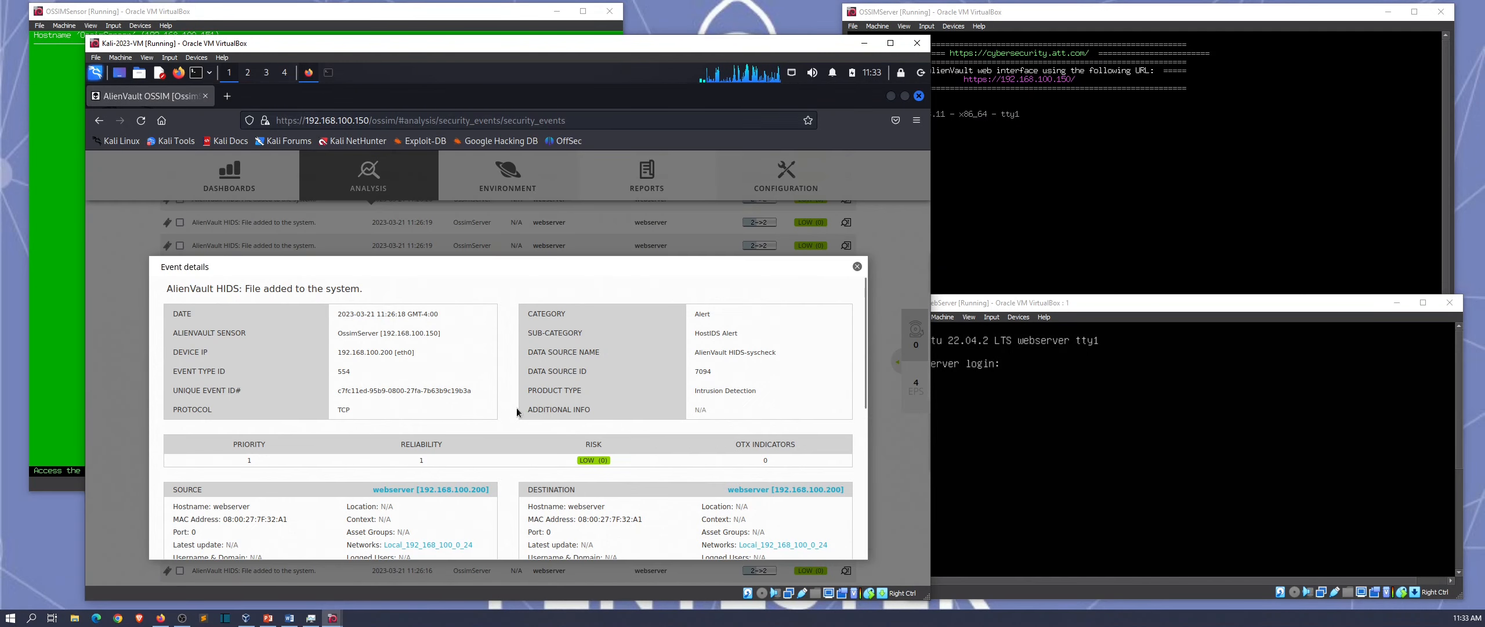
Step: Move the Event details dialog up and inspect the raw log showing /usr/bin/ssh-import-id-gh added
{"action": "left_click_drag", "start_coordinate": [582, 246], "coordinate": [575, 213]}
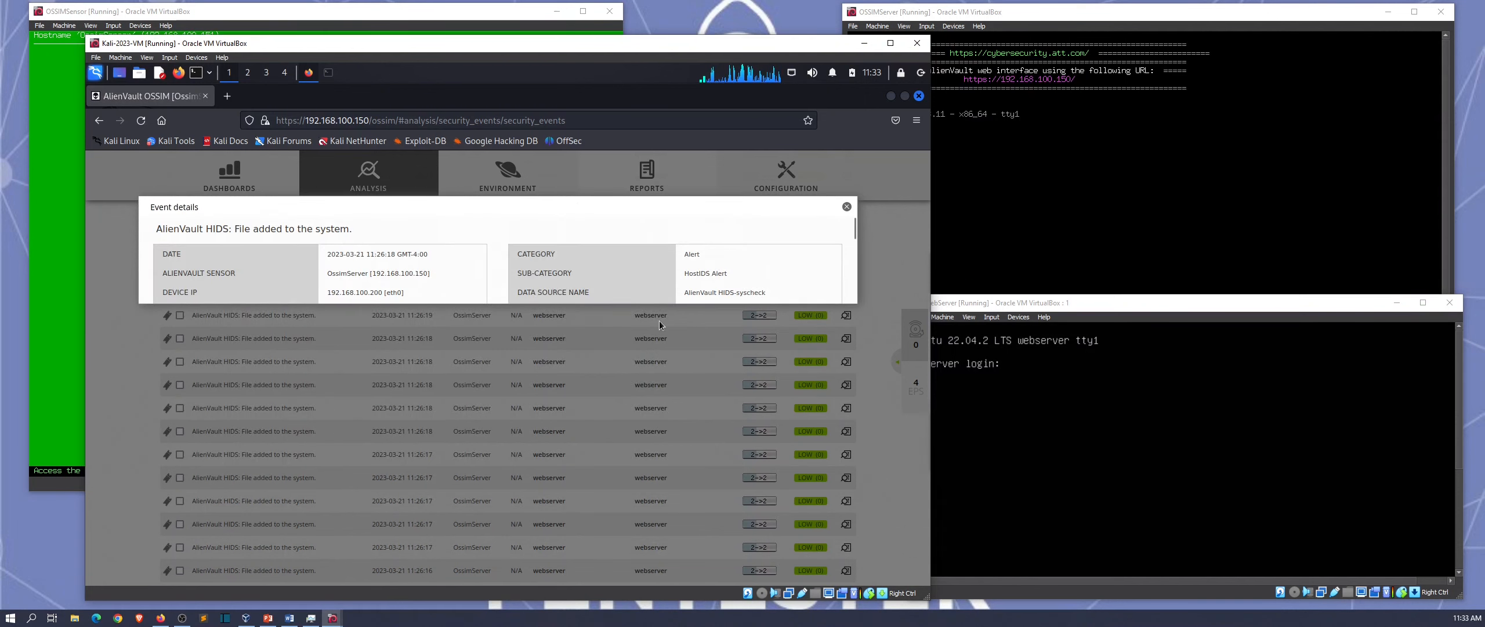
{"action": "scroll", "coordinate": [588, 420], "scroll_direction": "down", "scroll_amount": 4}
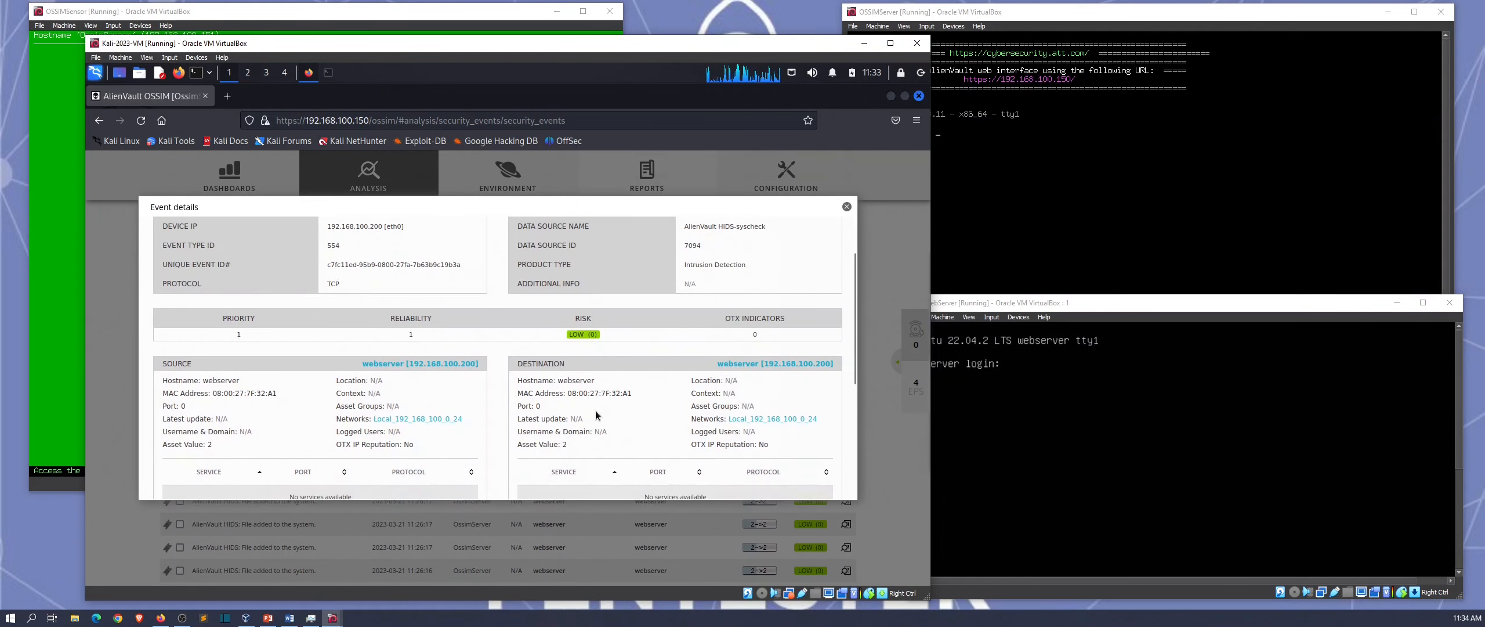
{"action": "scroll", "coordinate": [550, 402], "scroll_direction": "down", "scroll_amount": 1}
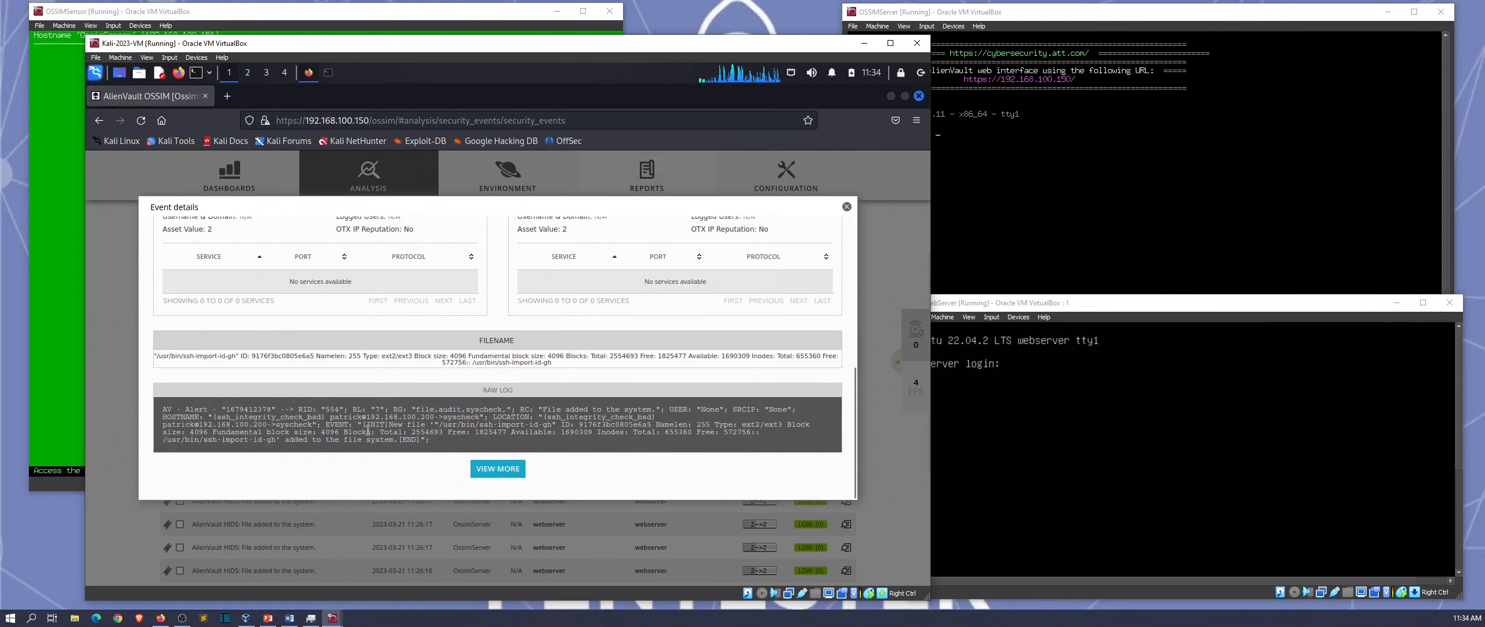
{"action": "left_click_drag", "start_coordinate": [689, 442], "coordinate": [701, 445]}
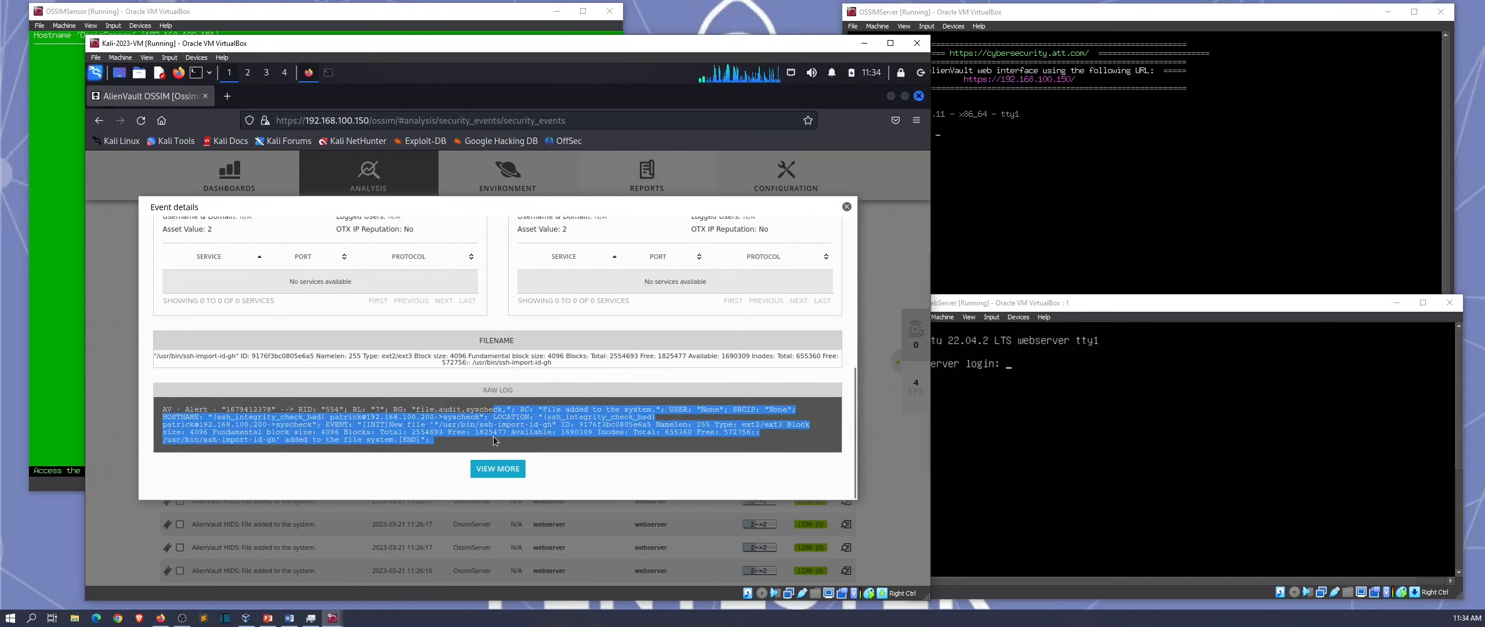
{"action": "left_click", "coordinate": [479, 432]}
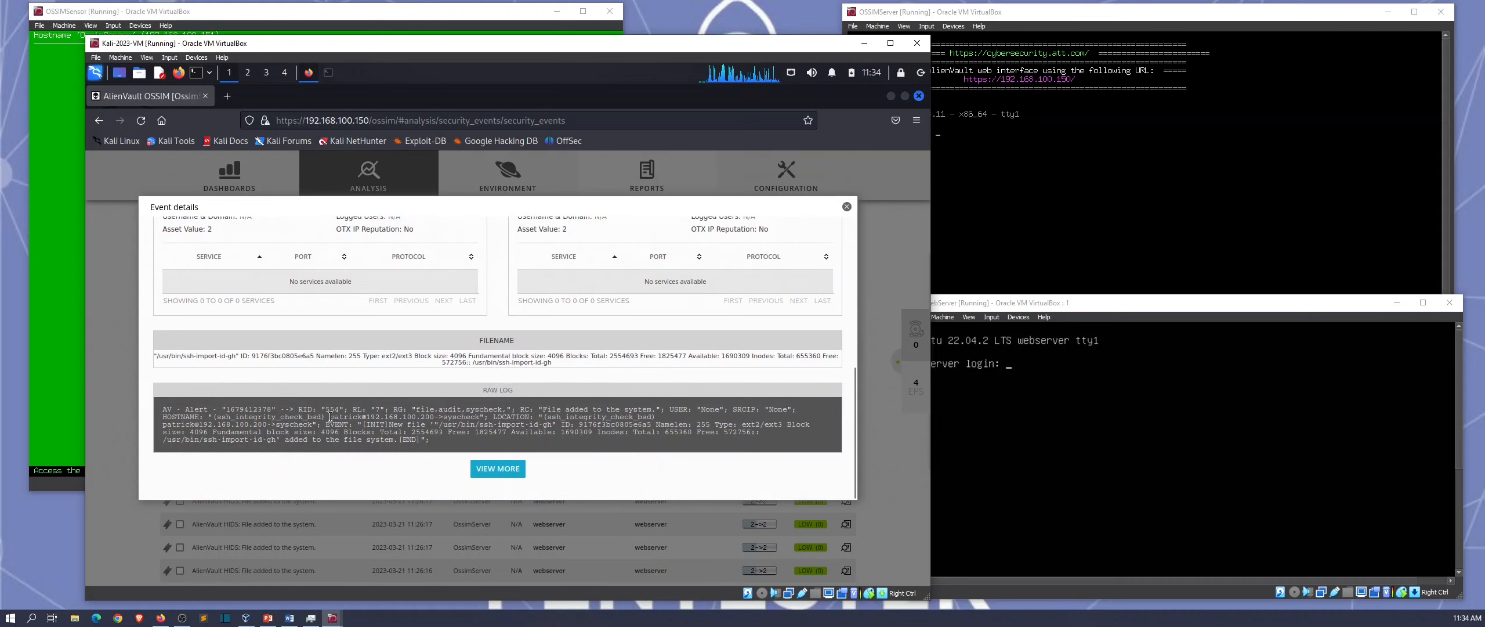
{"action": "left_click_drag", "start_coordinate": [380, 414], "coordinate": [420, 425]}
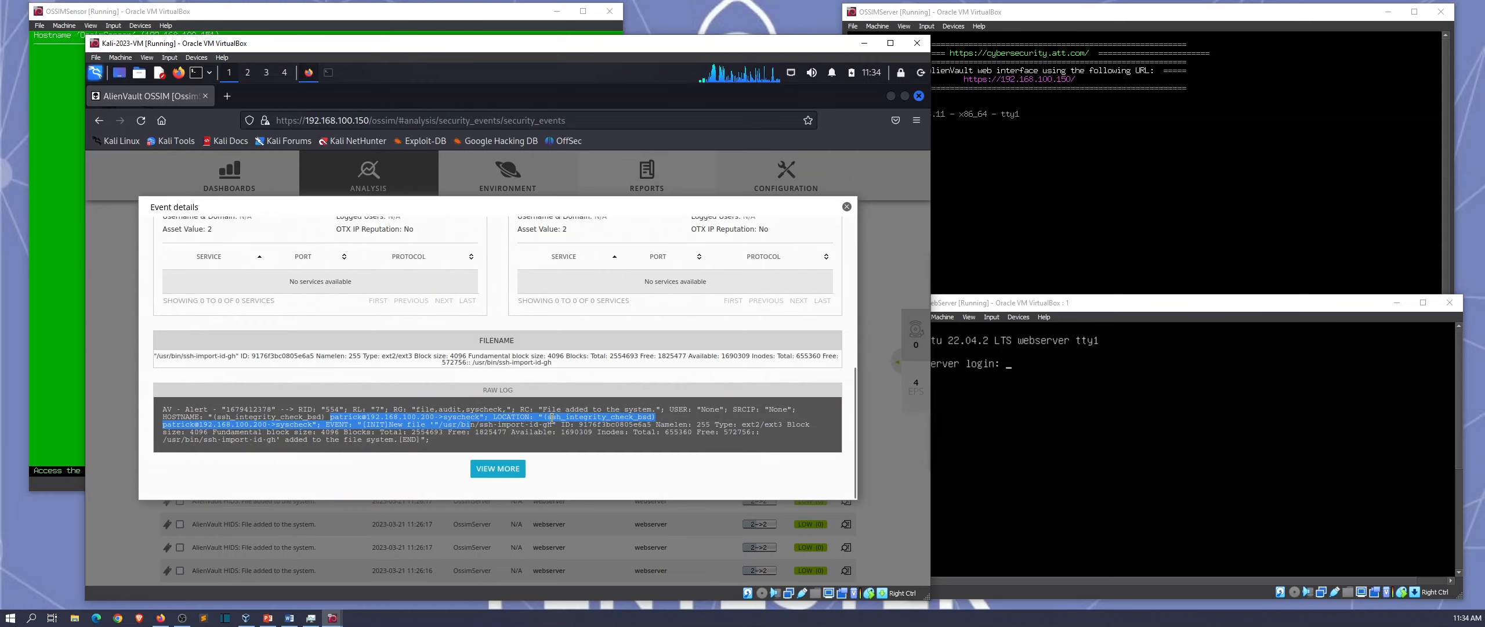
{"action": "left_click", "coordinate": [448, 434]}
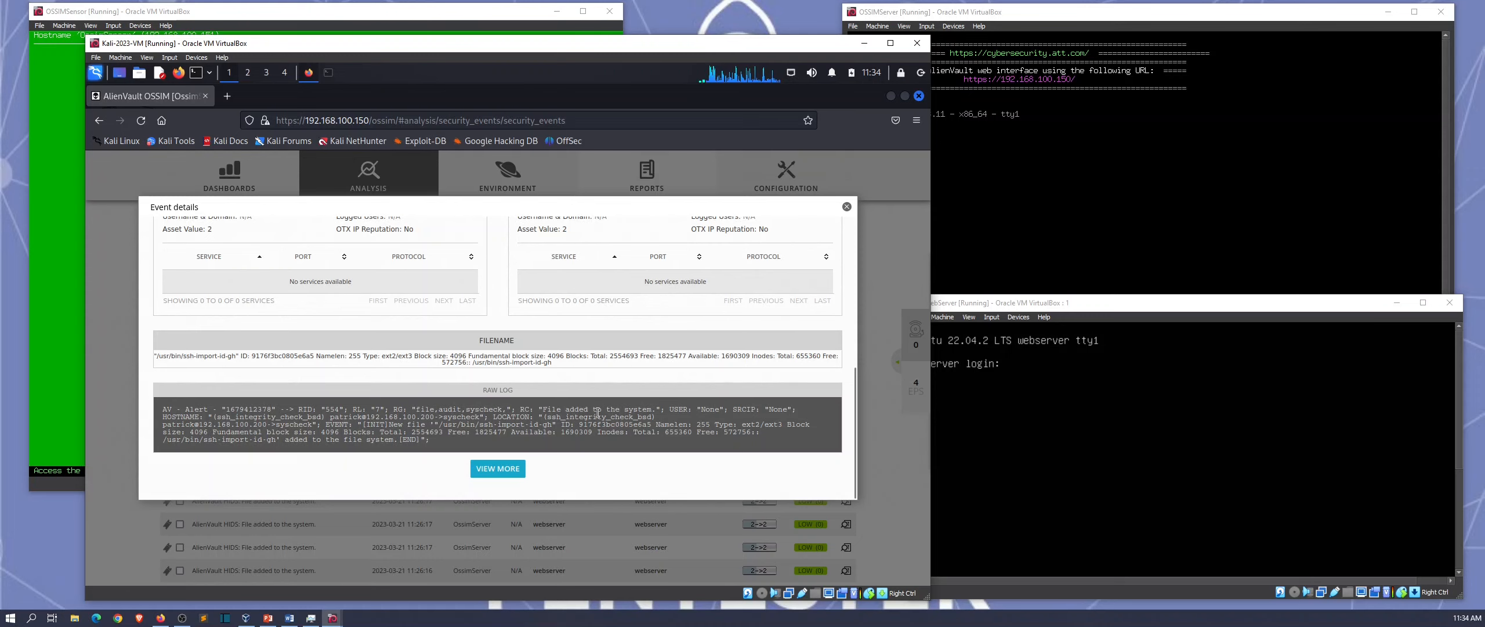
Step: Close the event details and scroll the SIEM Security Events page back to the top
{"action": "scroll", "coordinate": [598, 411], "scroll_direction": "up", "scroll_amount": 8}
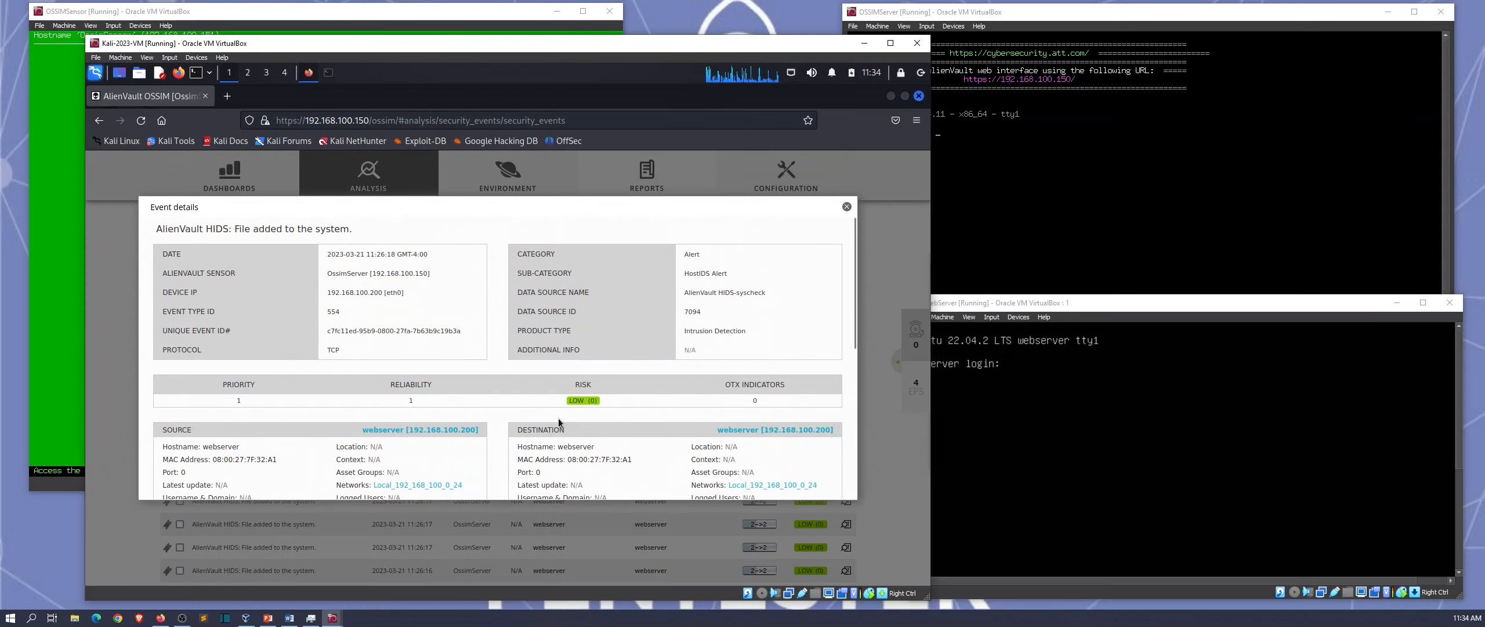
{"action": "scroll", "coordinate": [558, 422], "scroll_direction": "down", "scroll_amount": 2}
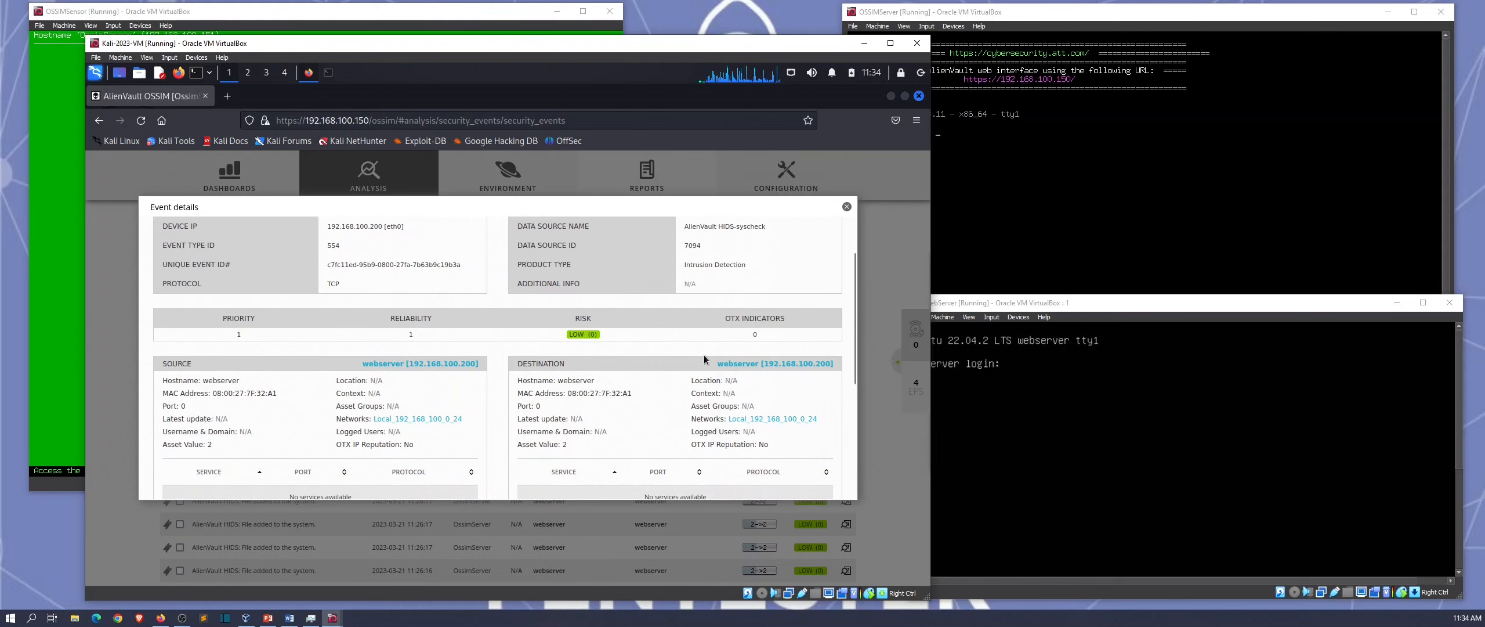
{"action": "left_click", "coordinate": [847, 206]}
{"action": "scroll", "coordinate": [500, 367], "scroll_direction": "up", "scroll_amount": 10}
{"action": "mouse_move", "coordinate": [371, 206]}
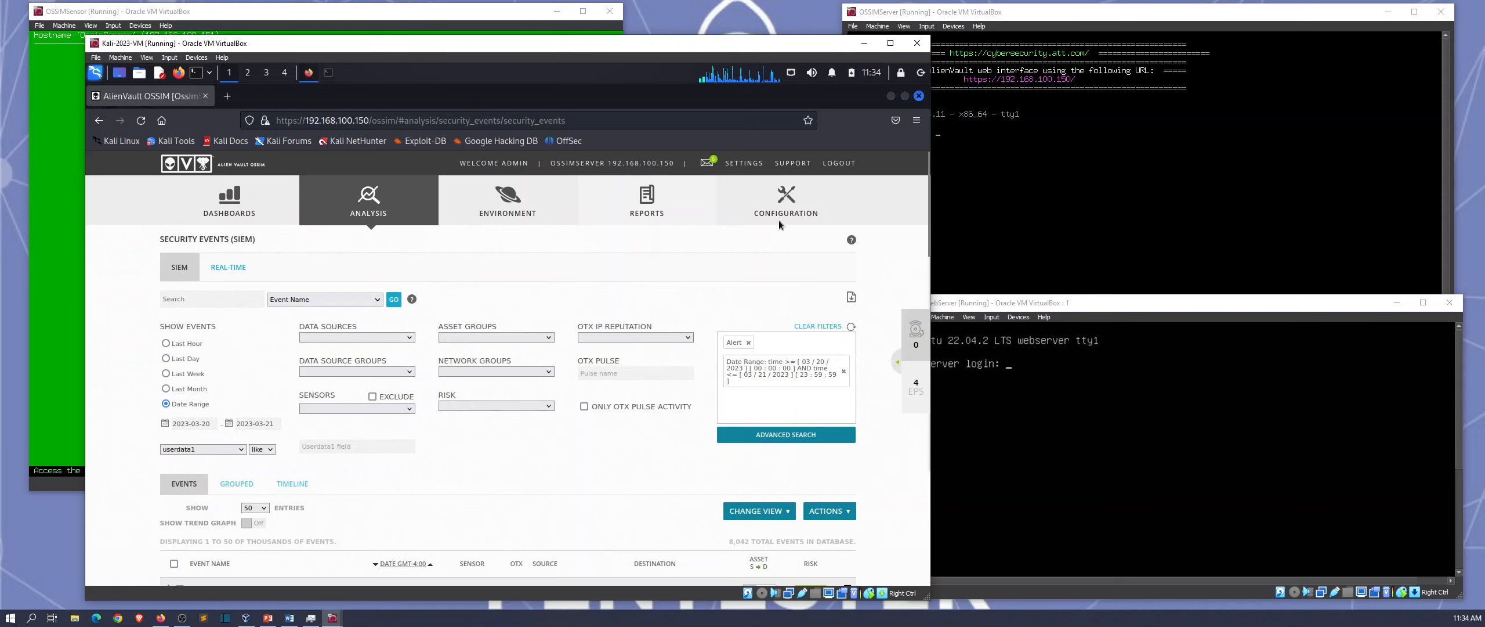
Step: View the Sensors list under Configuration > Deployment, then open the Threat Intelligence policy page
{"action": "mouse_move", "coordinate": [779, 224]}
{"action": "left_click", "coordinate": [775, 253]}
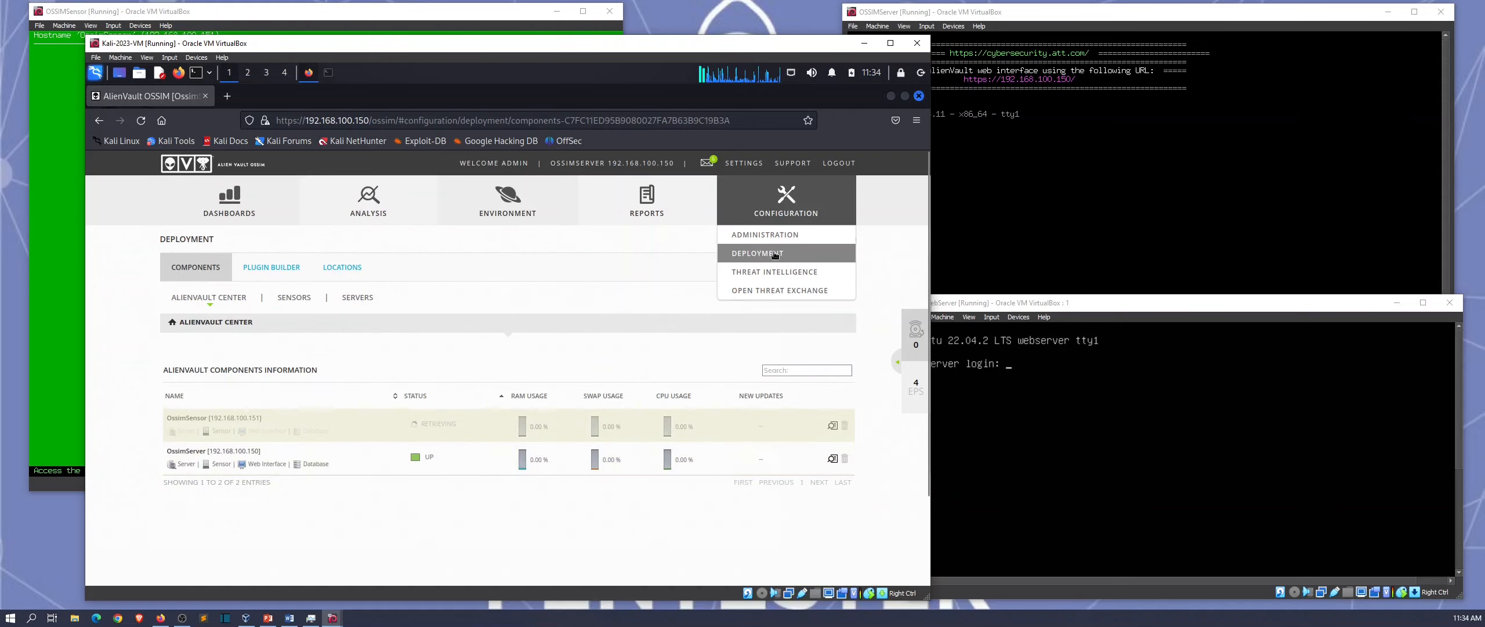
{"action": "left_click", "coordinate": [295, 297]}
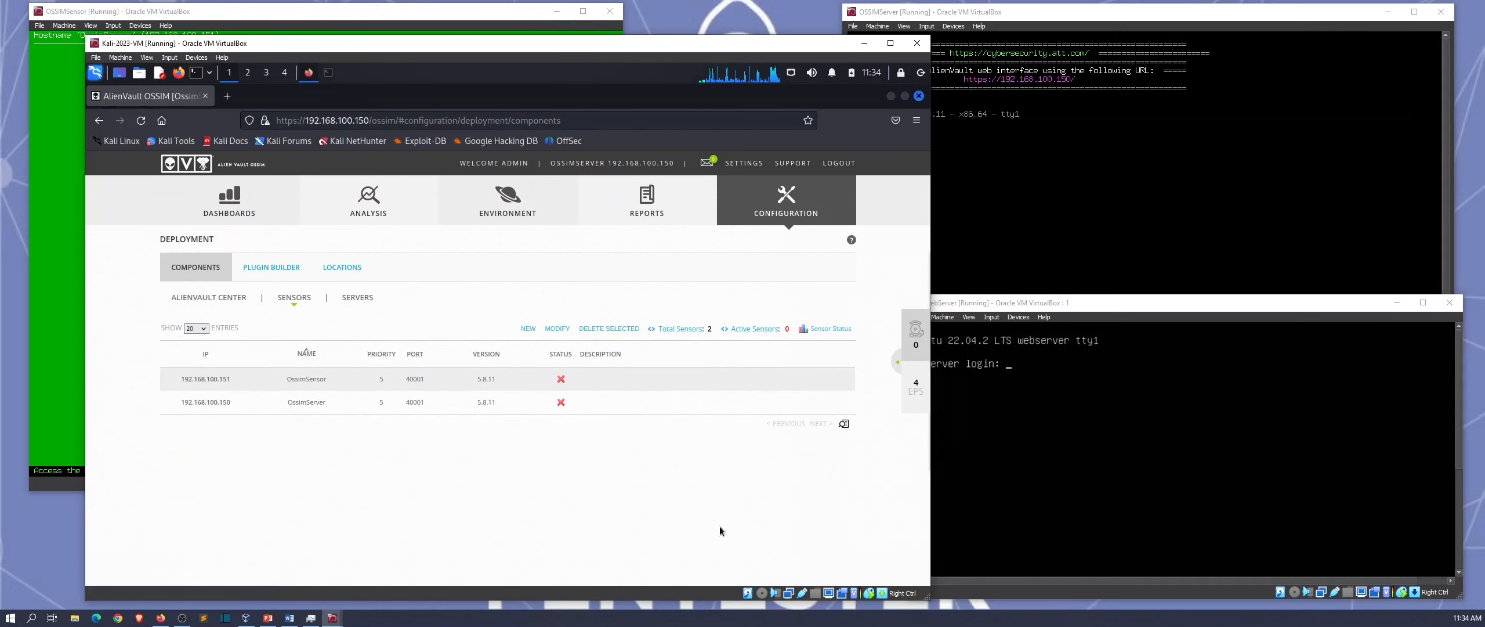
{"action": "mouse_move", "coordinate": [746, 180]}
{"action": "left_click", "coordinate": [777, 273]}
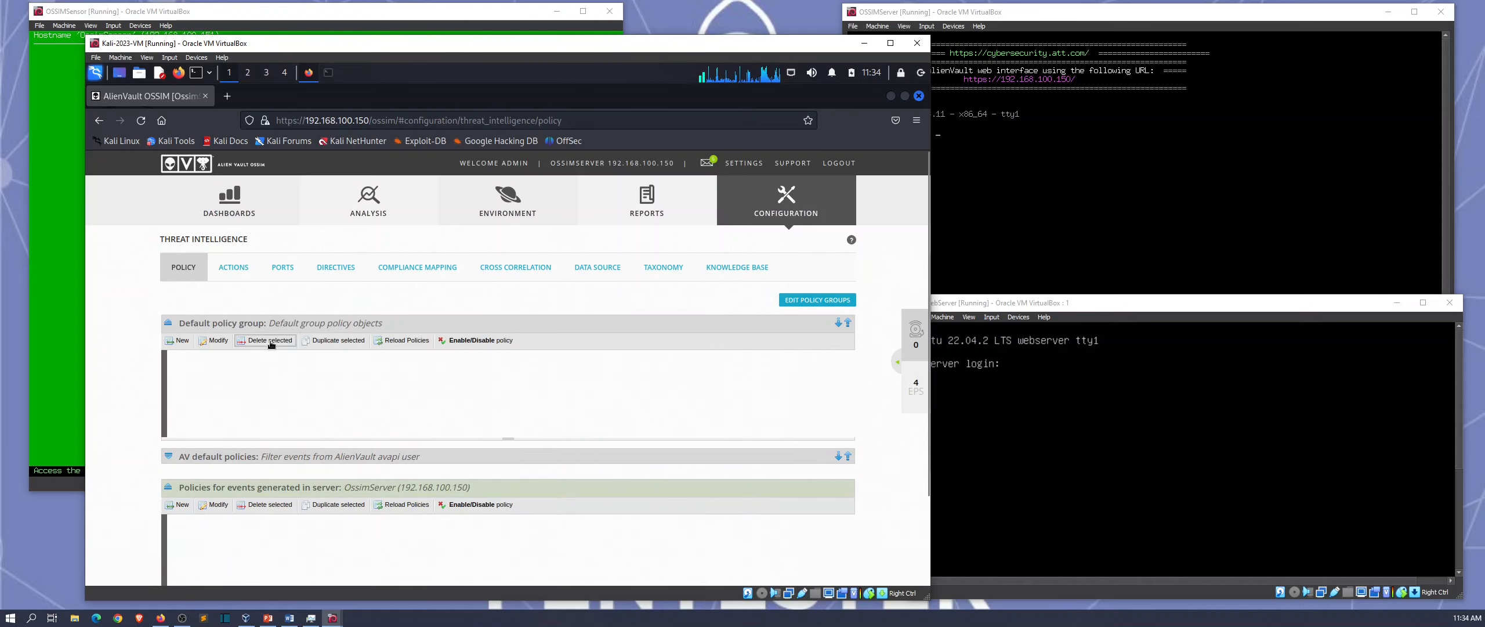
{"action": "left_click", "coordinate": [332, 271]}
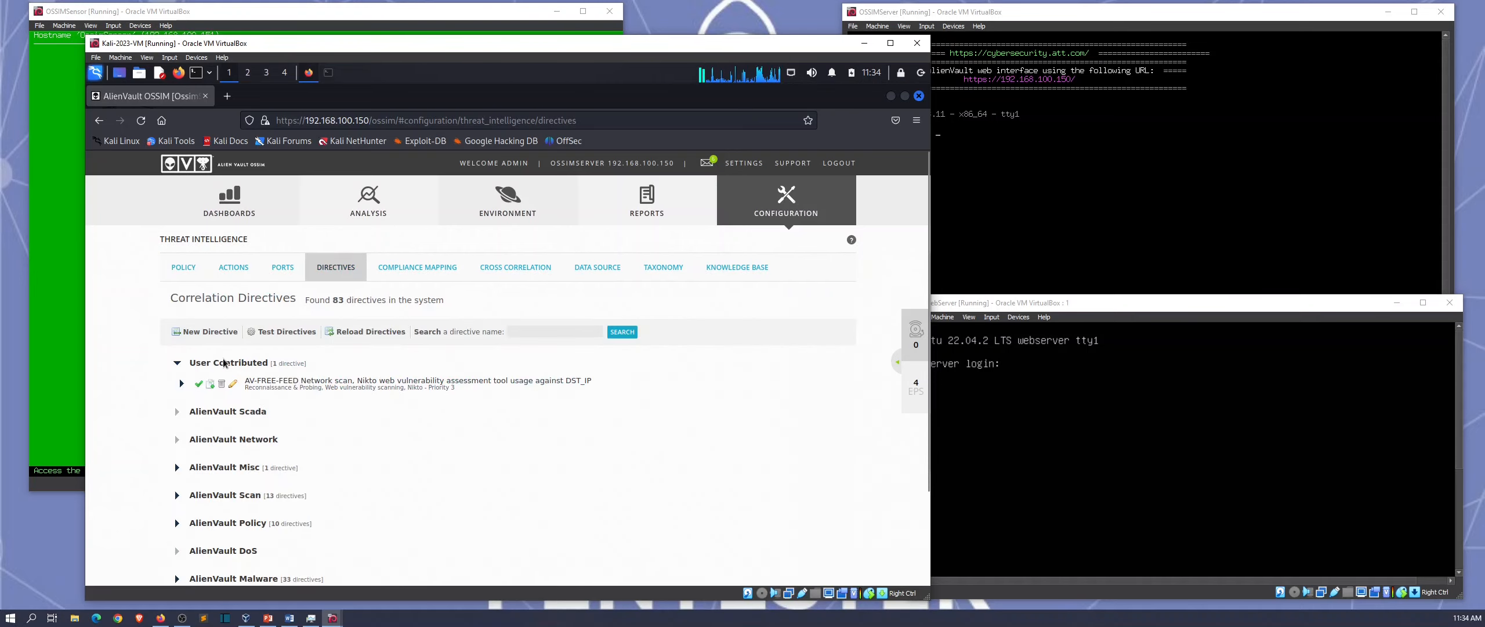
{"action": "scroll", "coordinate": [174, 430], "scroll_direction": "down", "scroll_amount": 3}
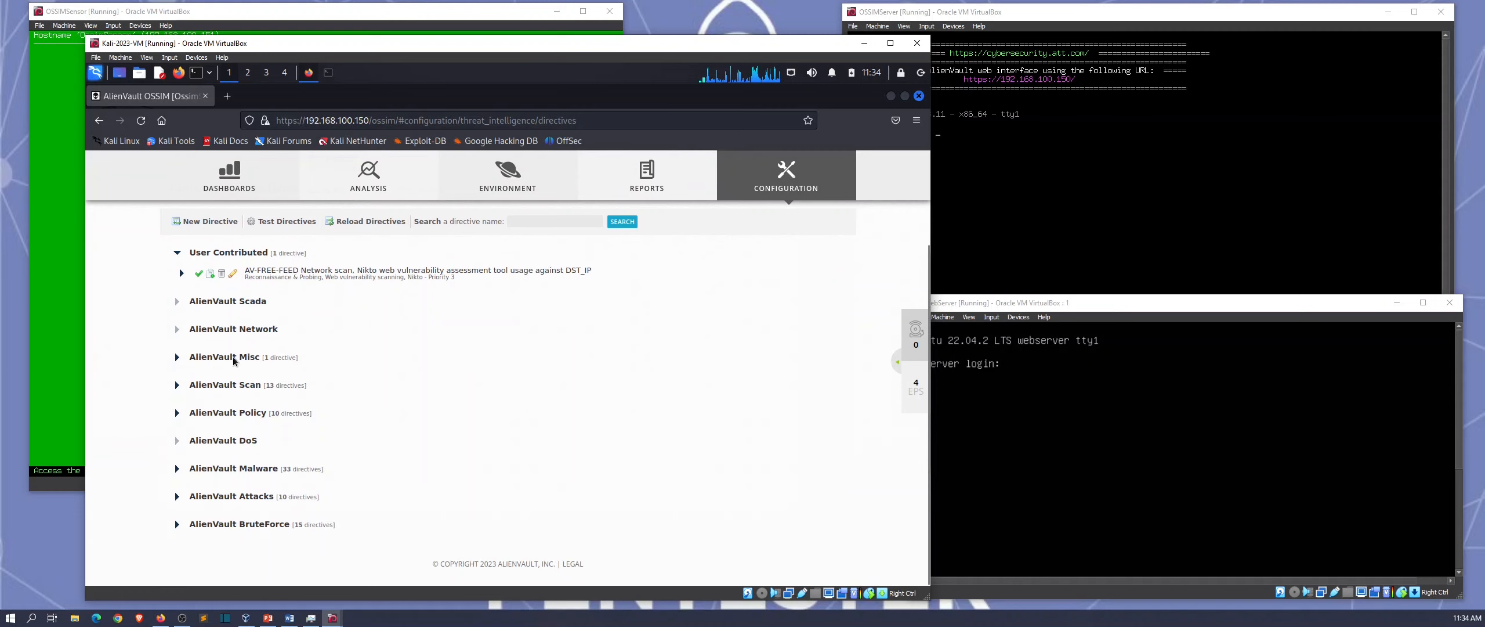
{"action": "left_click", "coordinate": [181, 272]}
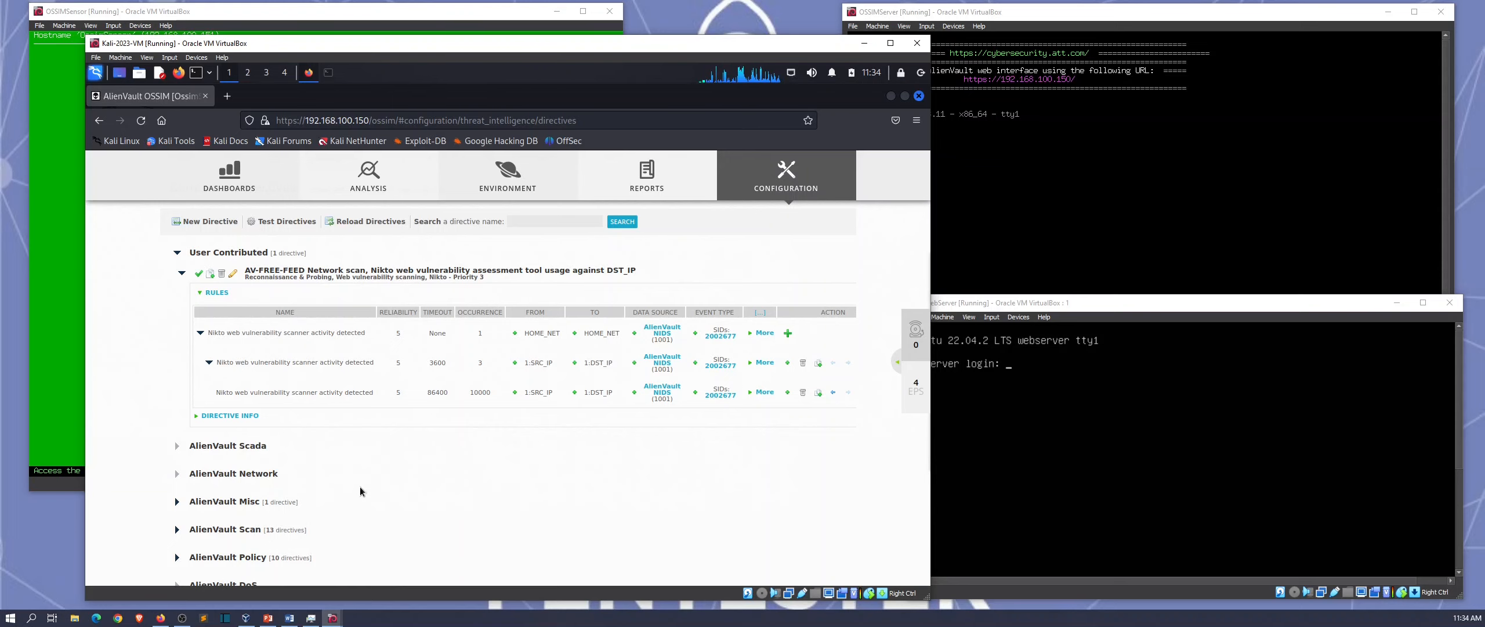
{"action": "scroll", "coordinate": [360, 486], "scroll_direction": "down", "scroll_amount": 3}
{"action": "scroll", "coordinate": [279, 372], "scroll_direction": "up", "scroll_amount": 5}
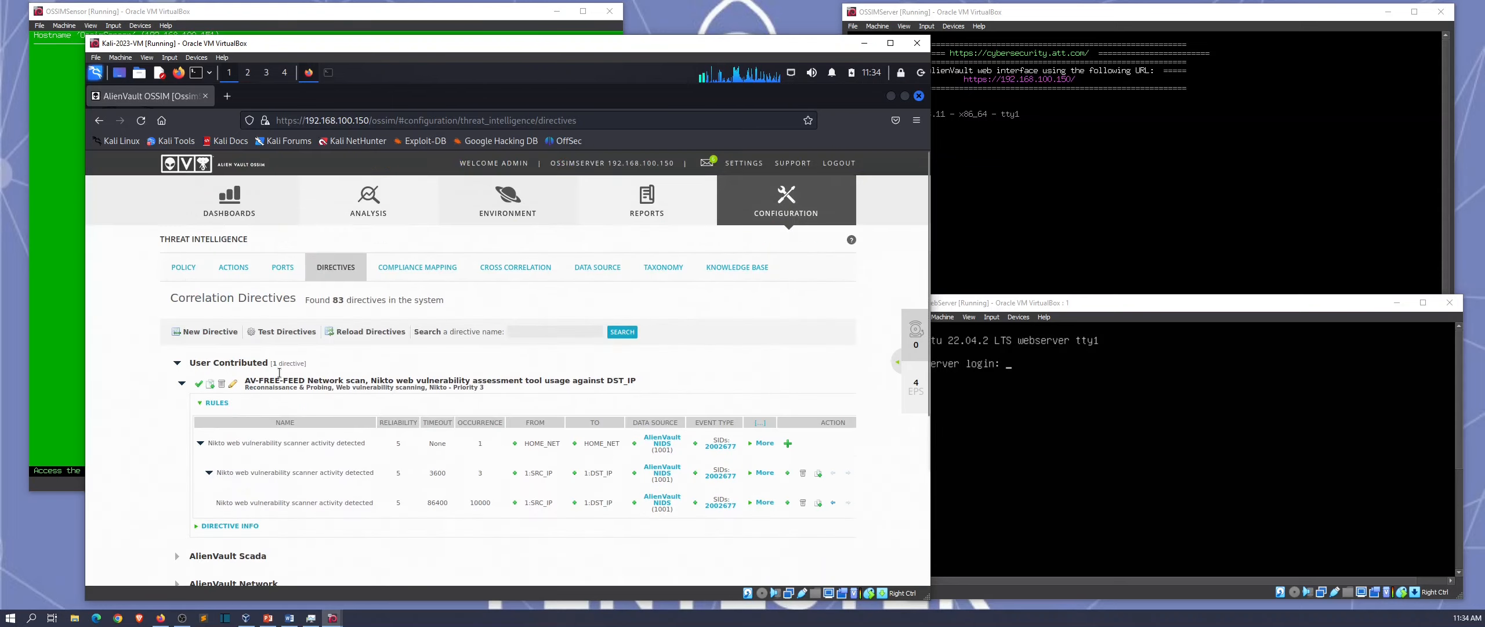
{"action": "left_click", "coordinate": [415, 270]}
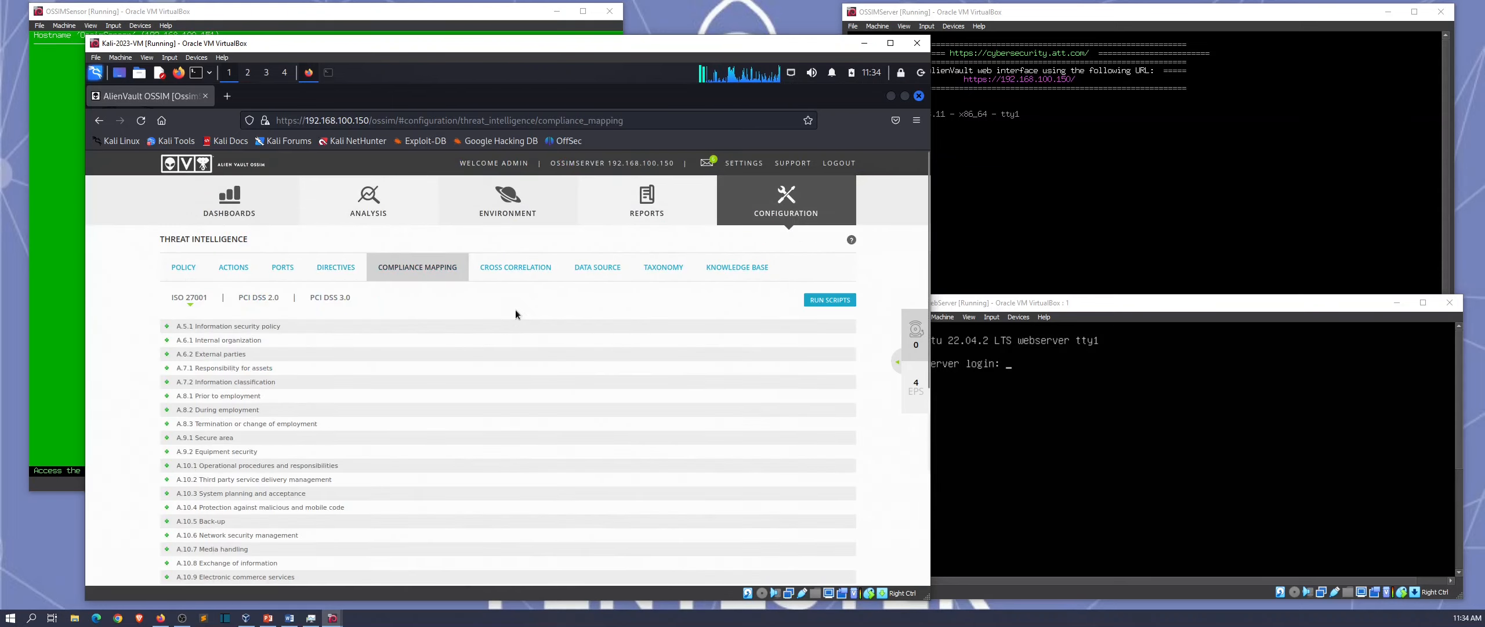
{"action": "left_click", "coordinate": [283, 268]}
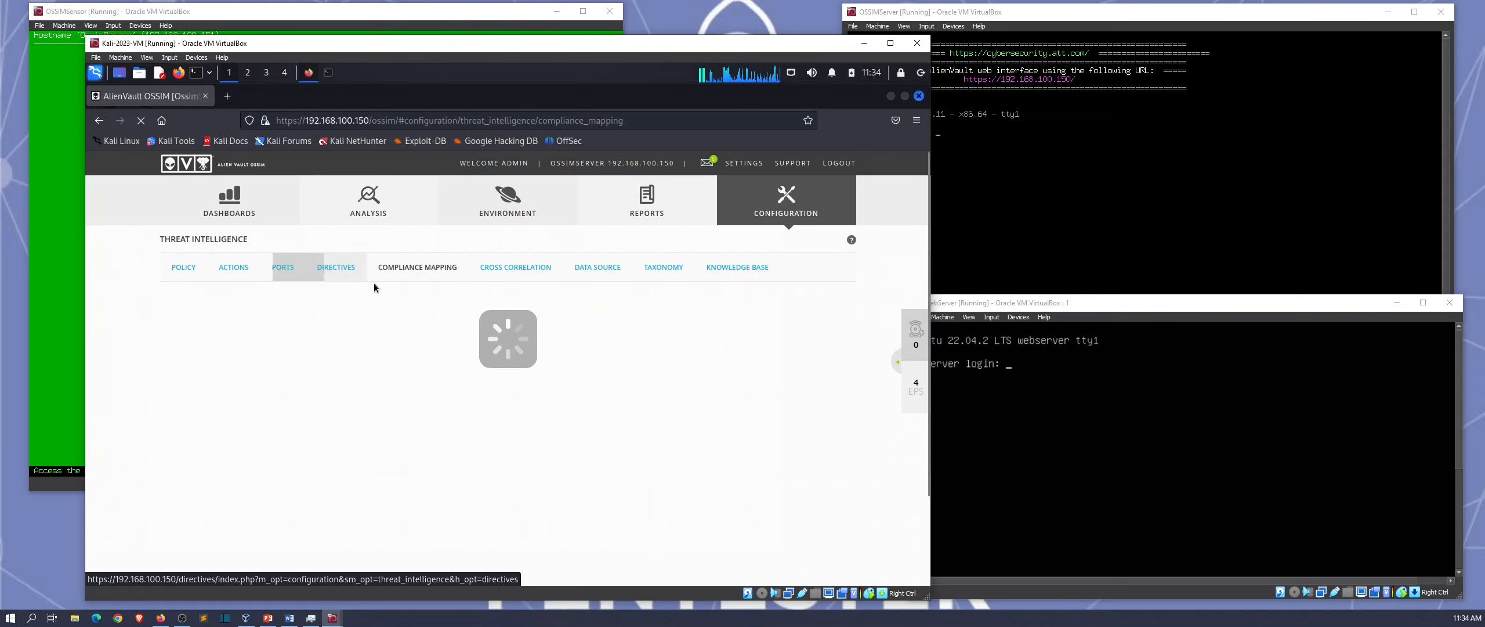
{"action": "left_click", "coordinate": [344, 269]}
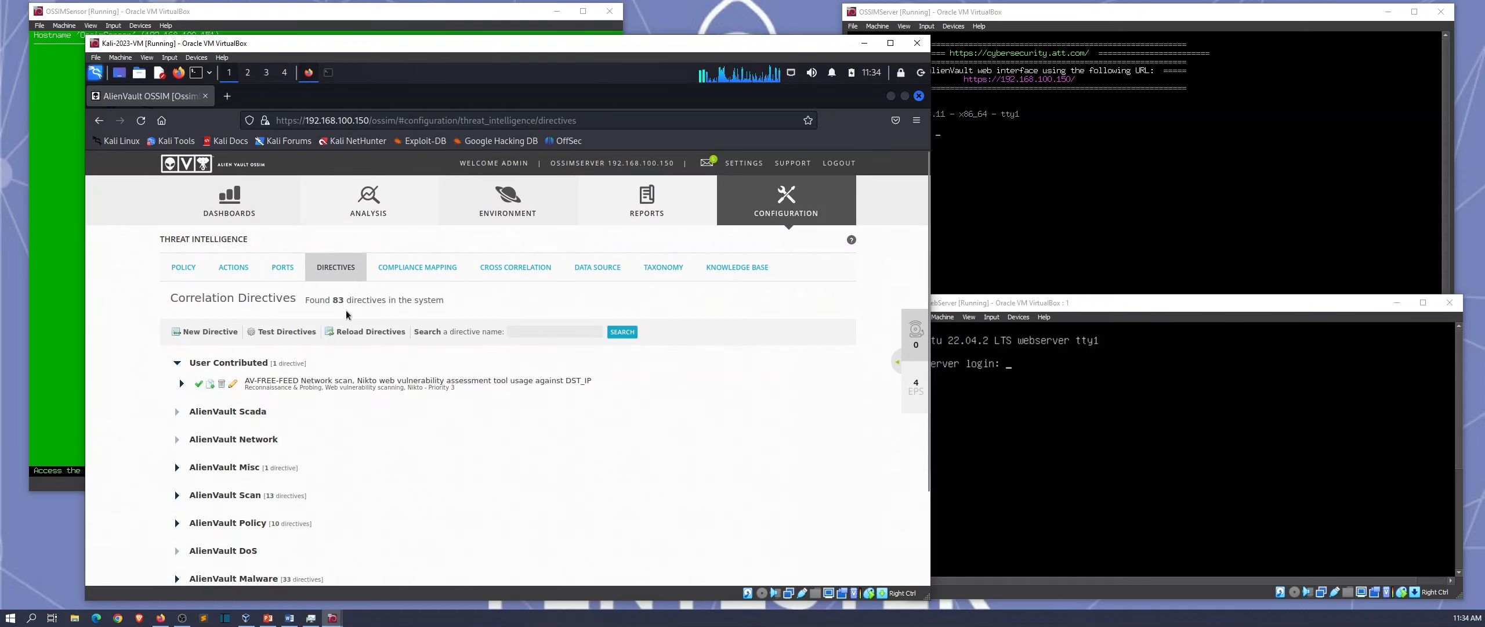
{"action": "left_click", "coordinate": [183, 269]}
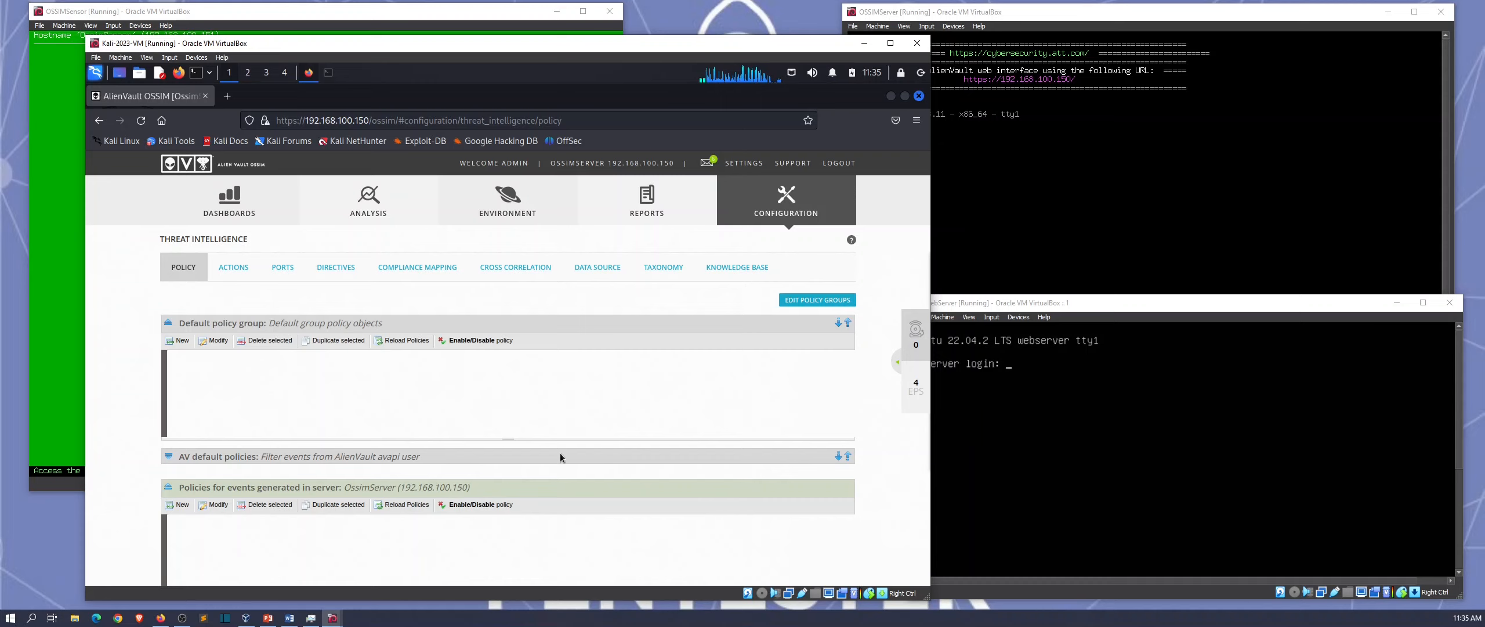
Step: Check the empty Analysis > Alarms list, then open SIEM Security Events listing 6,042 events
{"action": "mouse_move", "coordinate": [389, 213]}
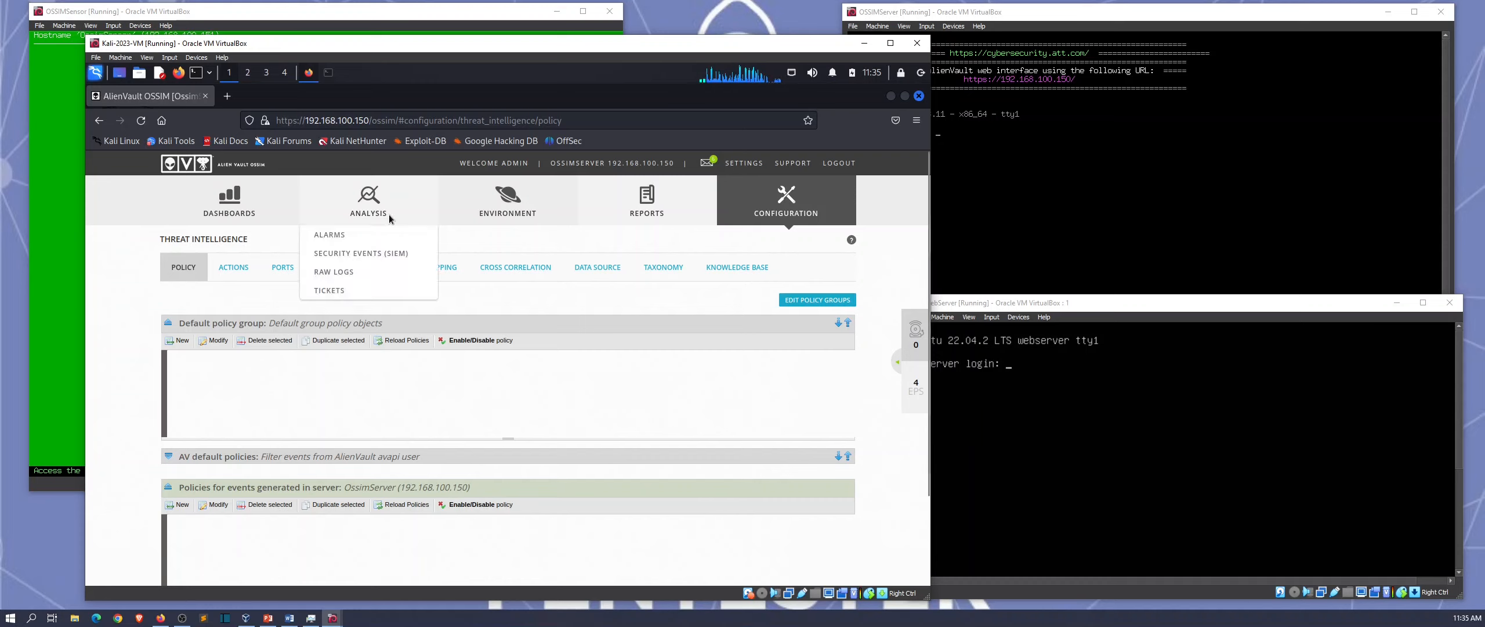
{"action": "left_click", "coordinate": [359, 235]}
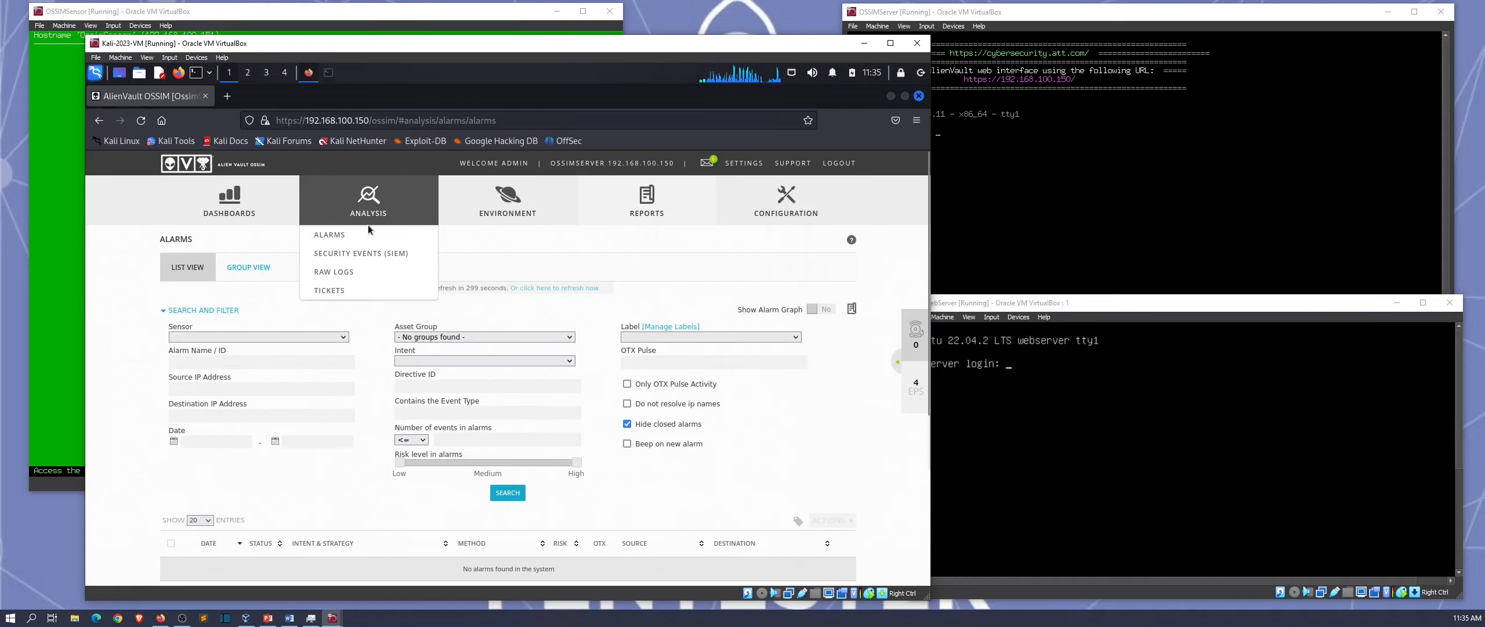
{"action": "left_click", "coordinate": [366, 253]}
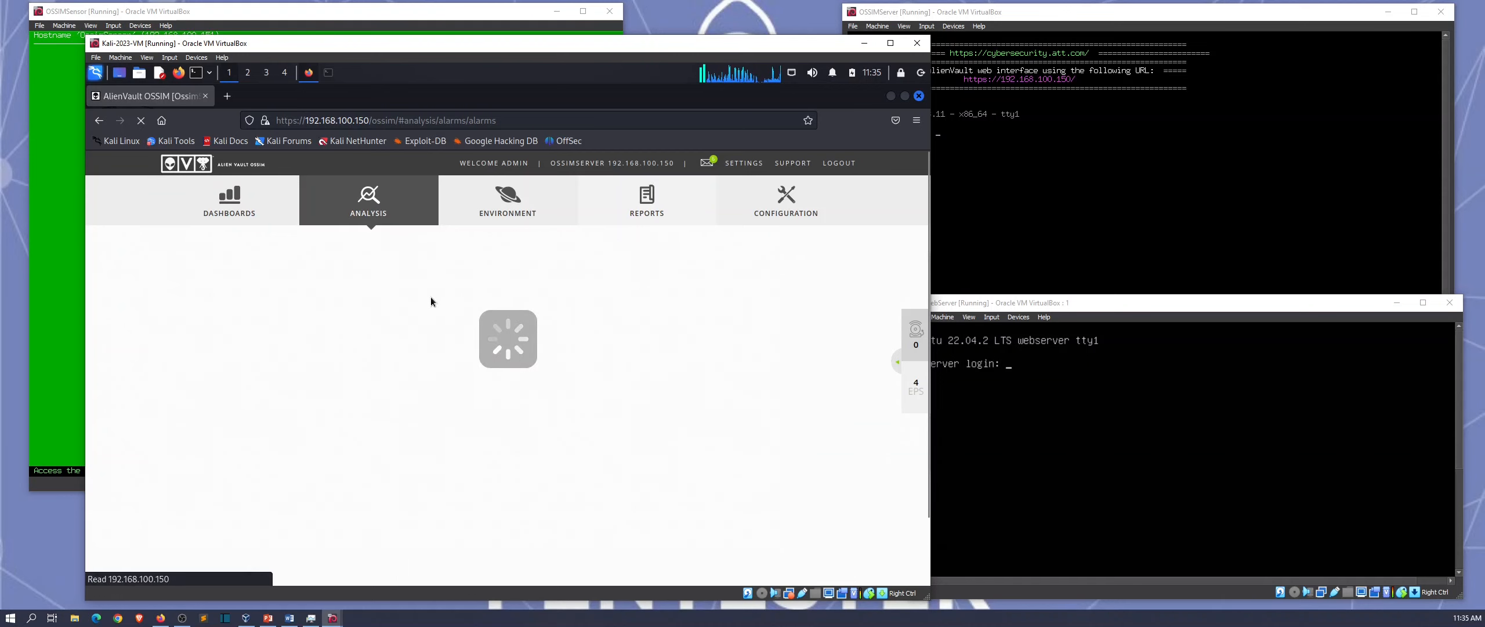
{"action": "scroll", "coordinate": [376, 446], "scroll_direction": "down", "scroll_amount": 3}
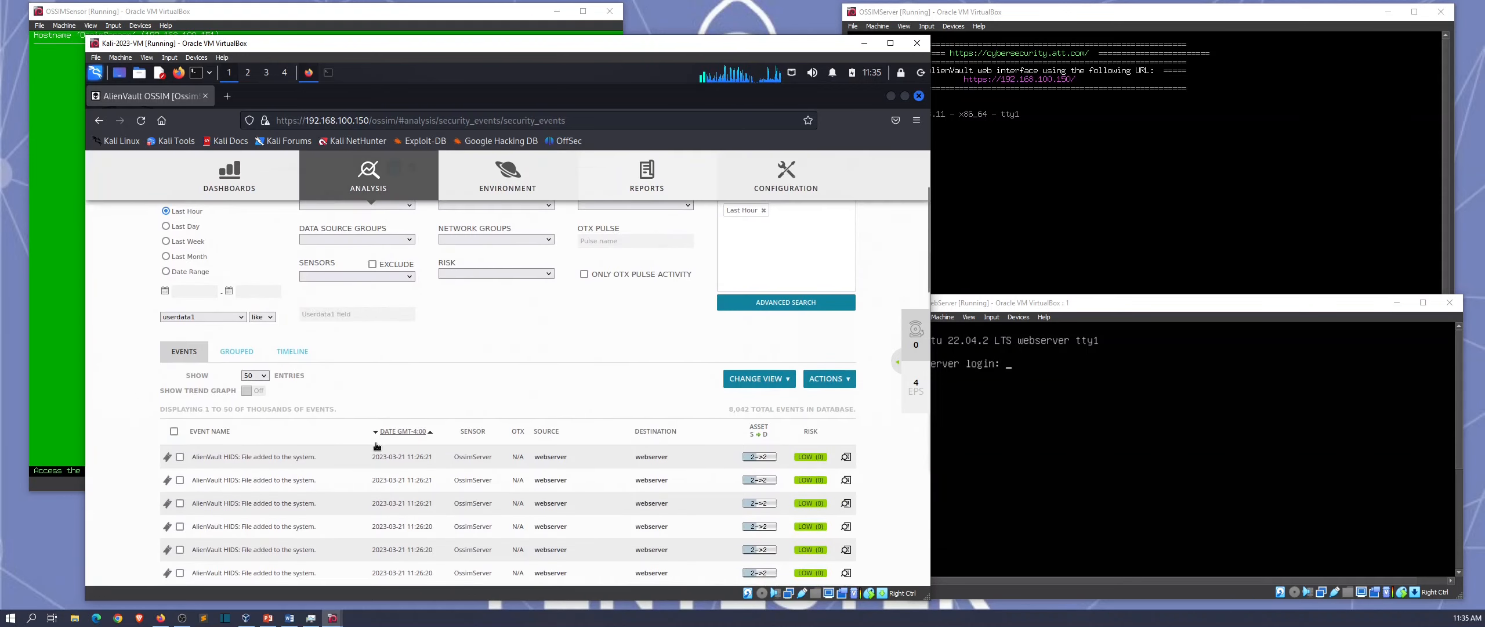